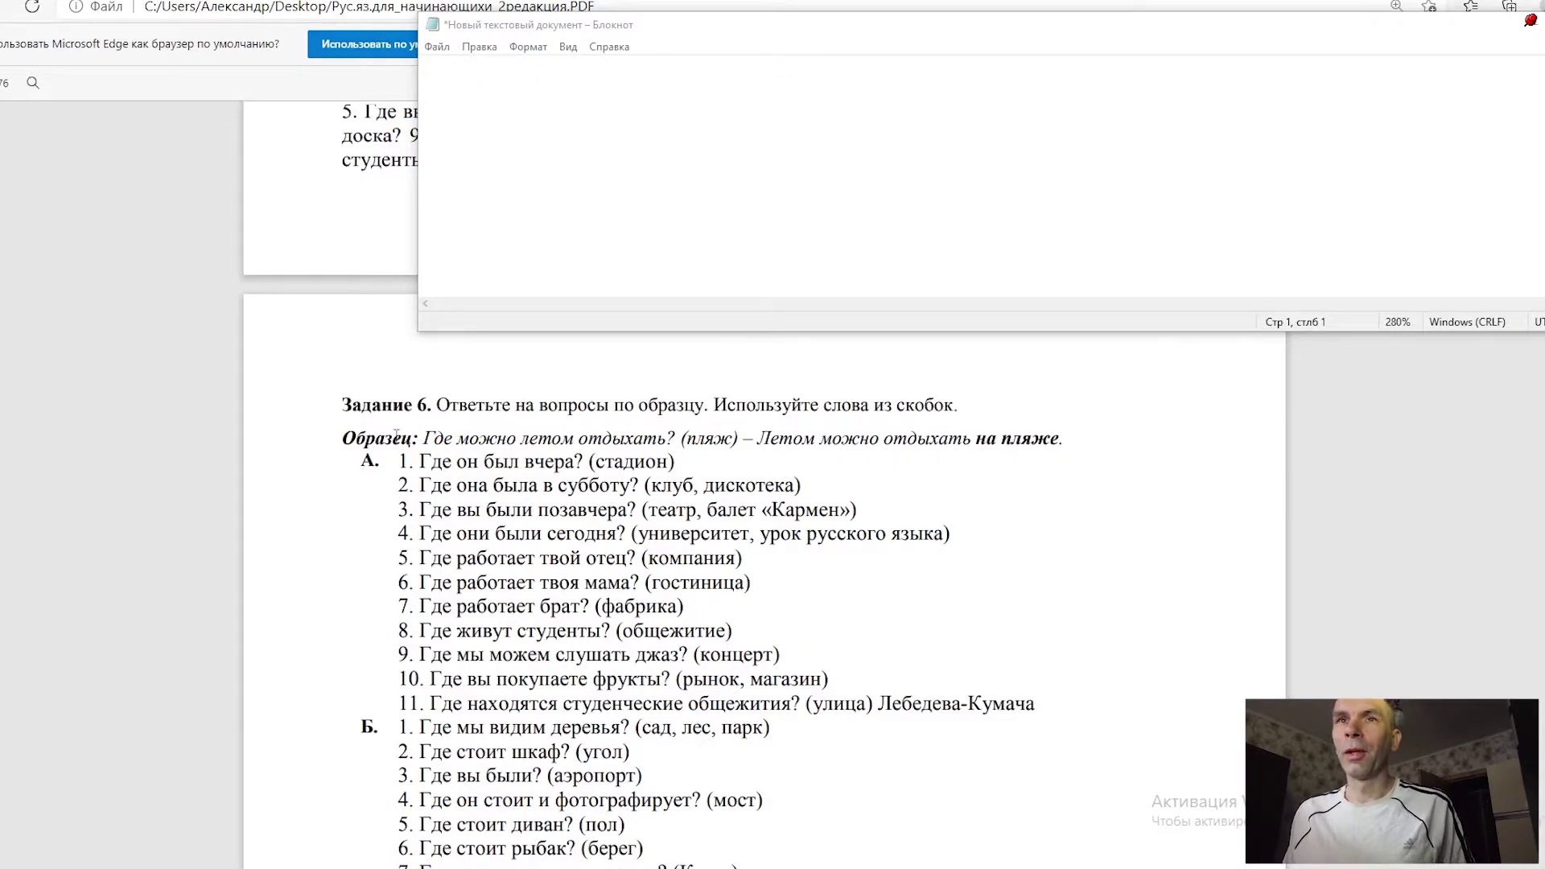
Step: Position the empty Notepad window above the PDF so Задание 6 and its questions stay visible
left_click_drag(344, 404, 438, 414)
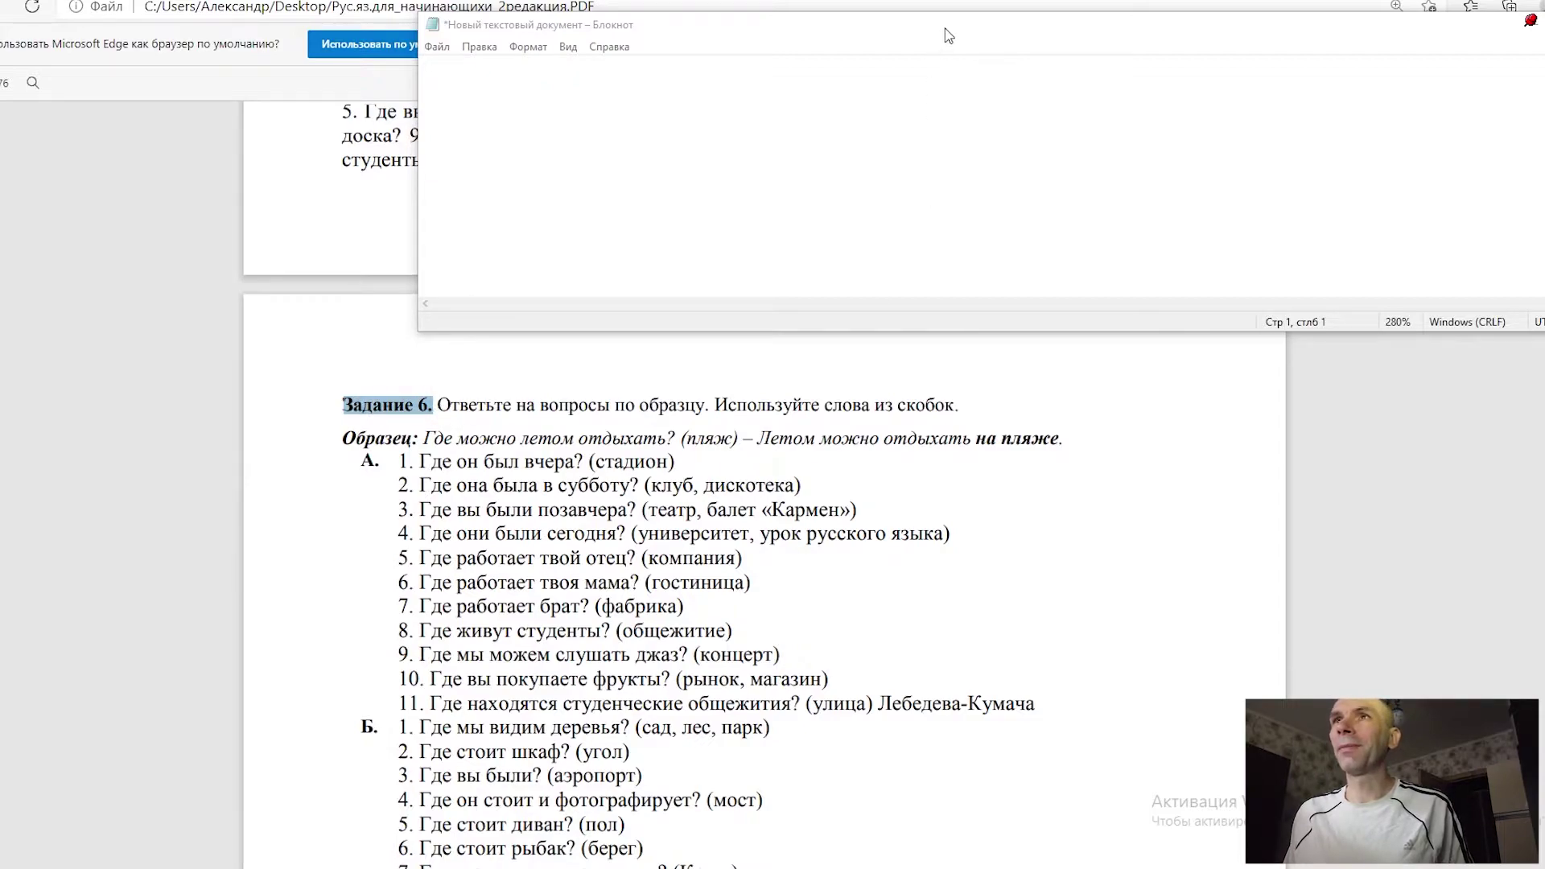
left_click_drag(945, 27, 806, 47)
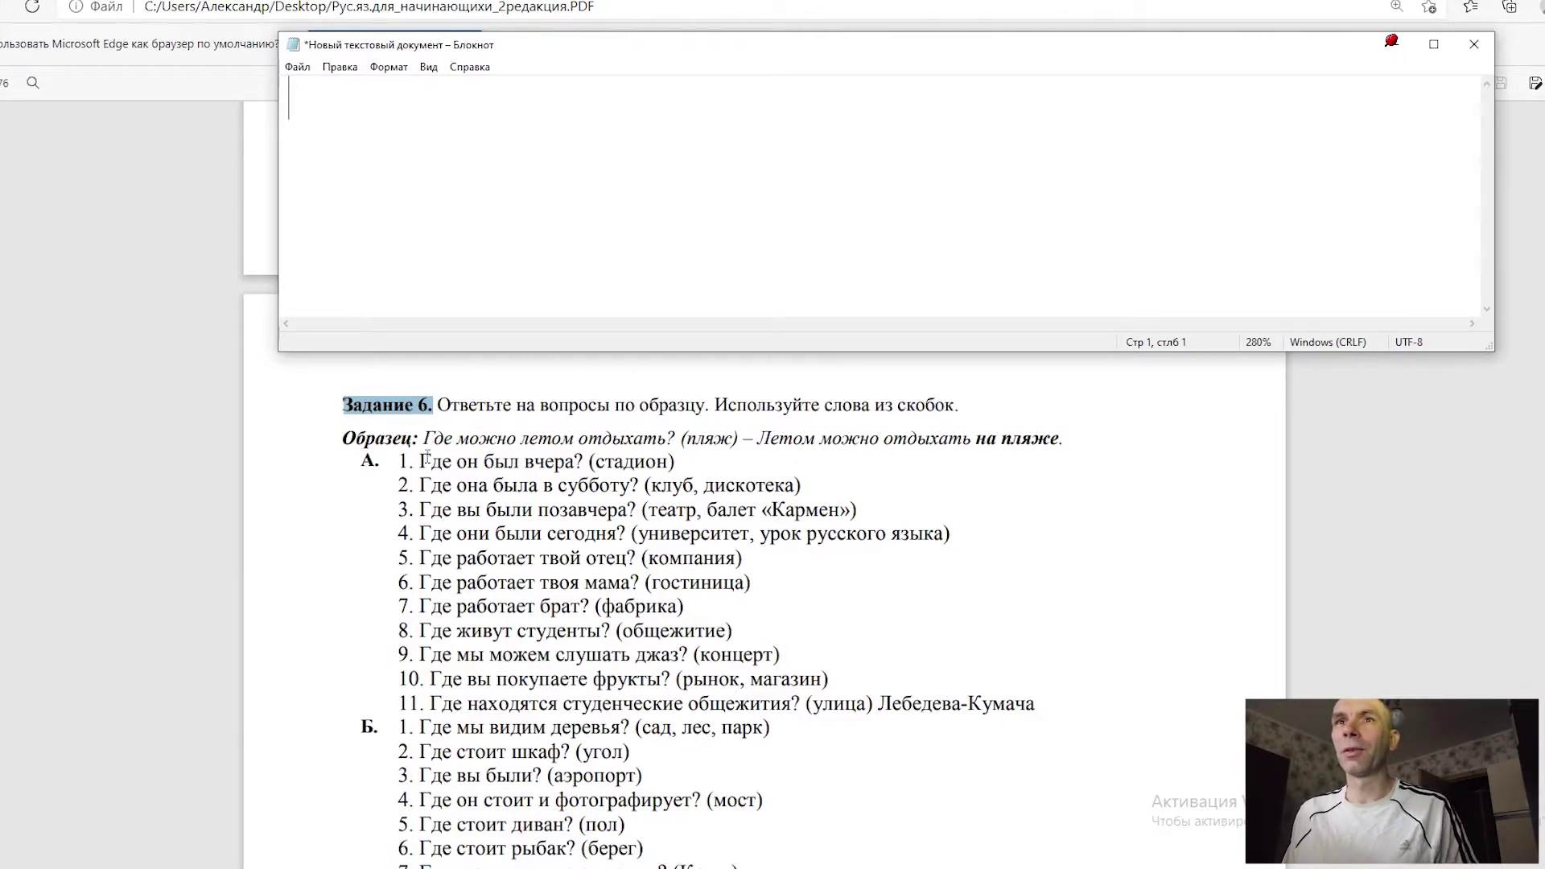
Step: Type answer 1 as '1. На стадионе' and insert 'Он был' before it
left_click_drag(417, 460, 683, 461)
left_click(338, 118)
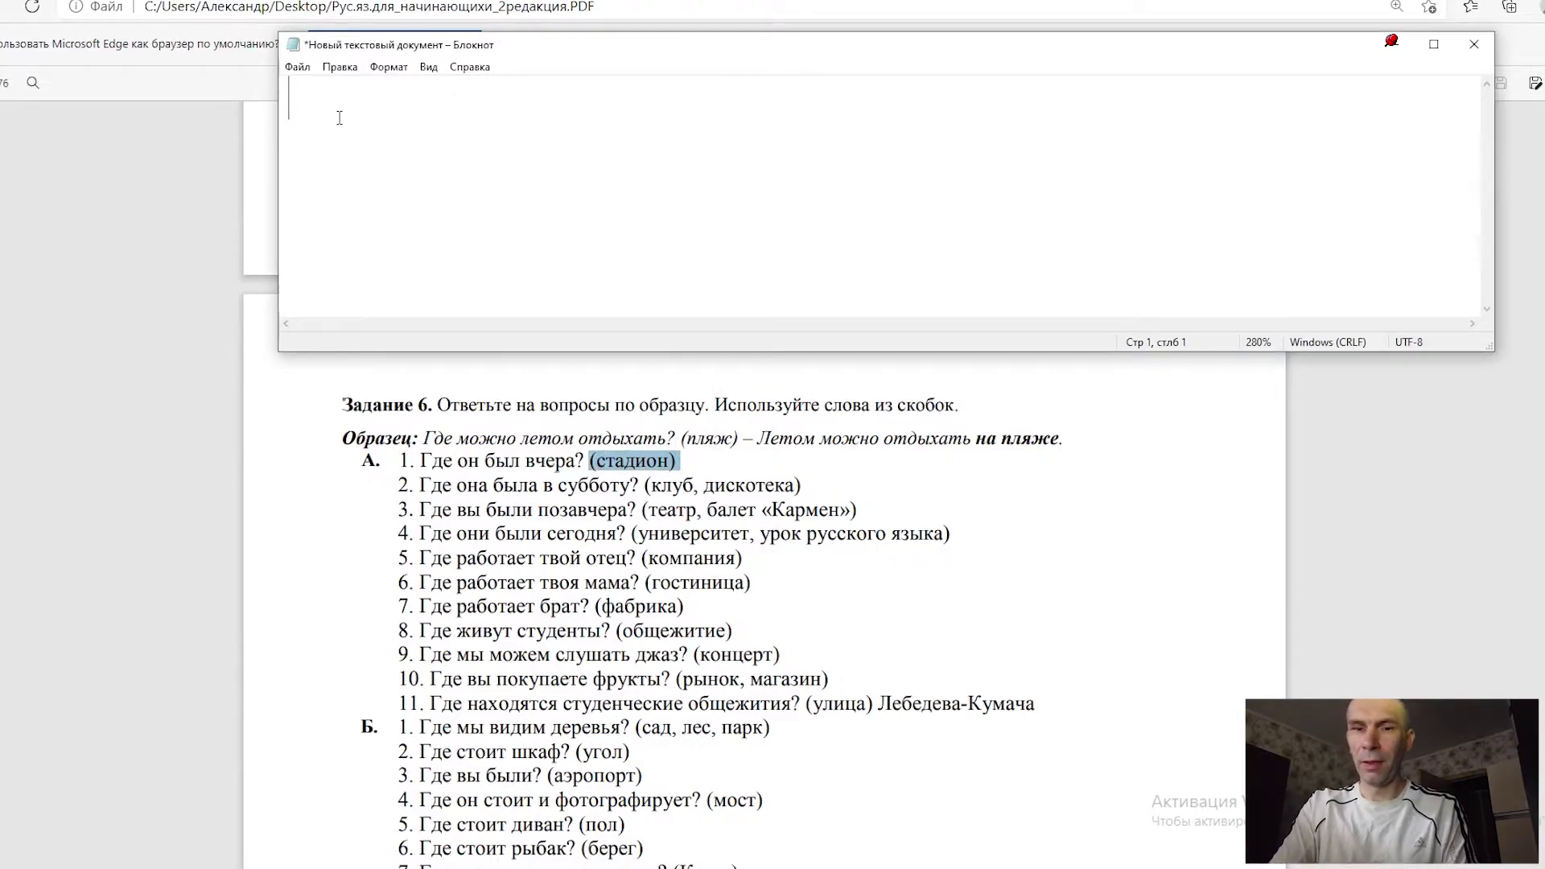
type("1.")
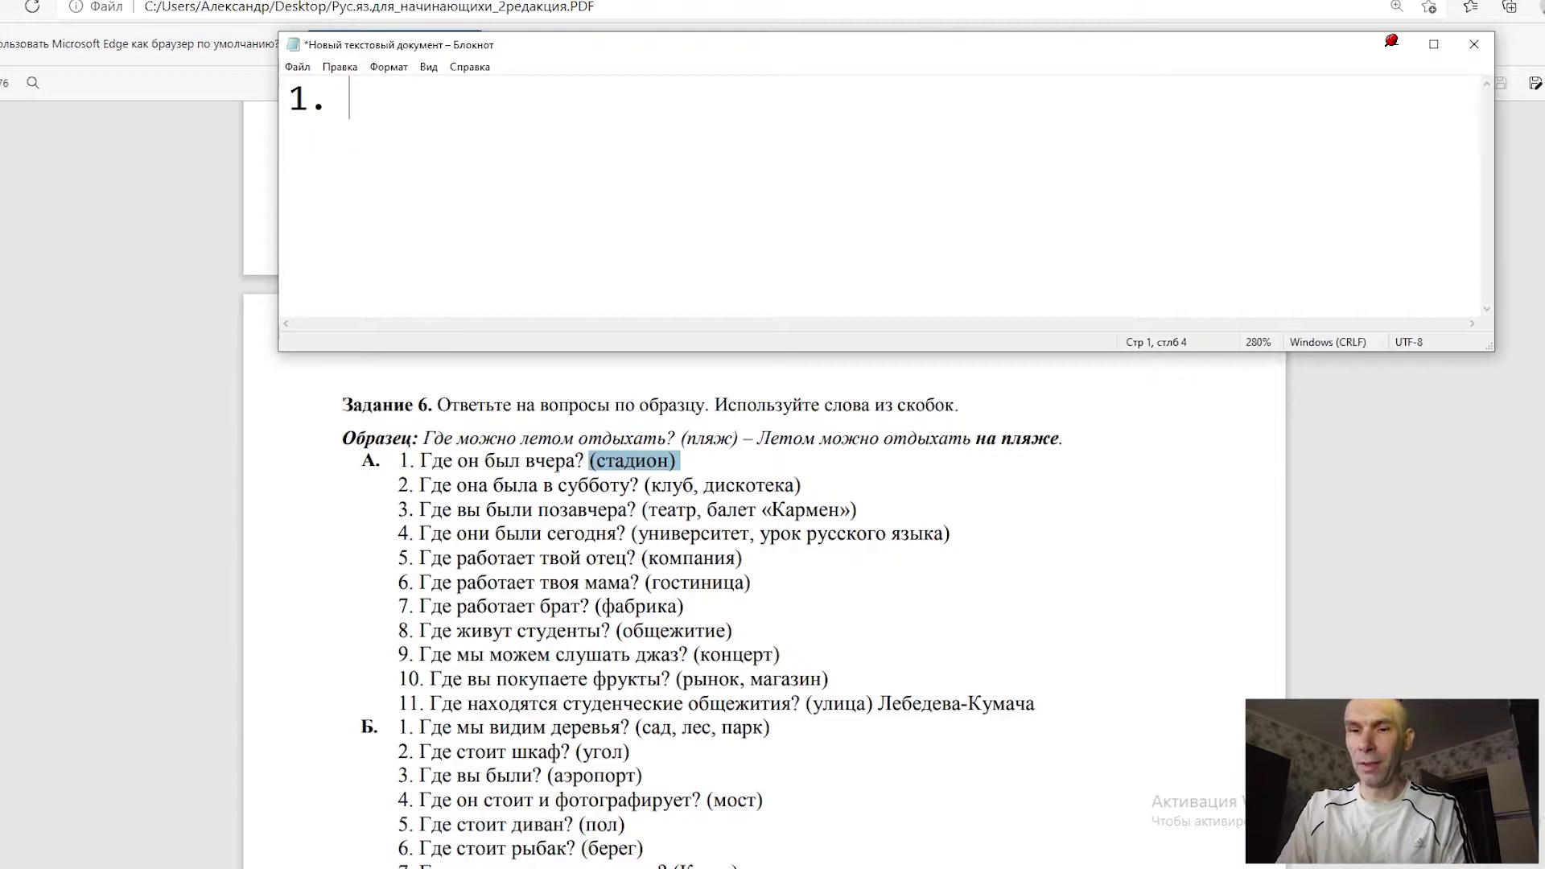
type(" На ста")
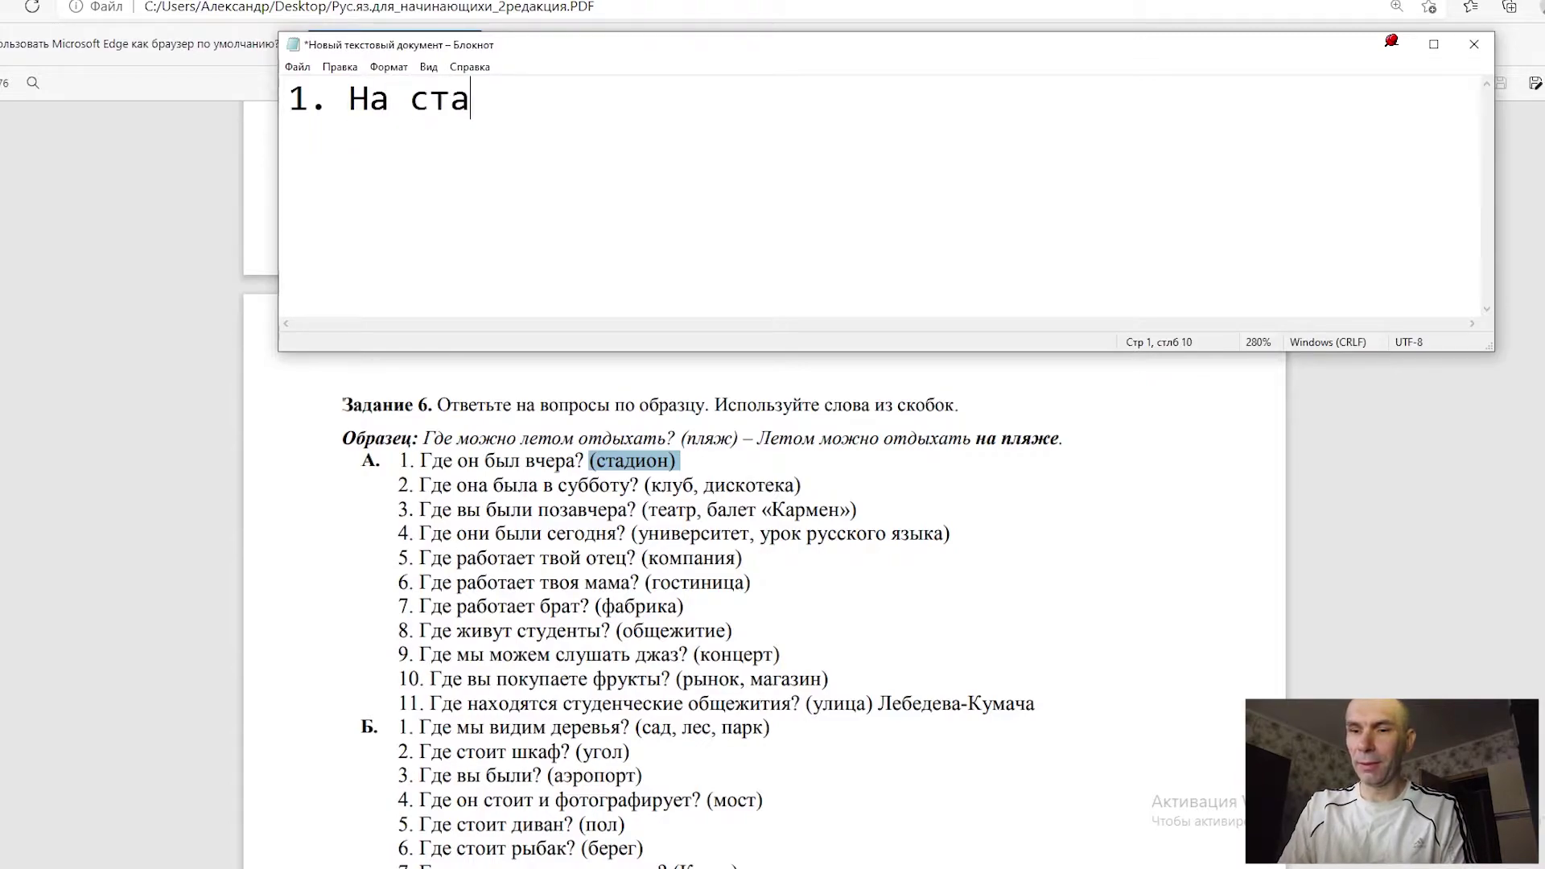
type("дионе")
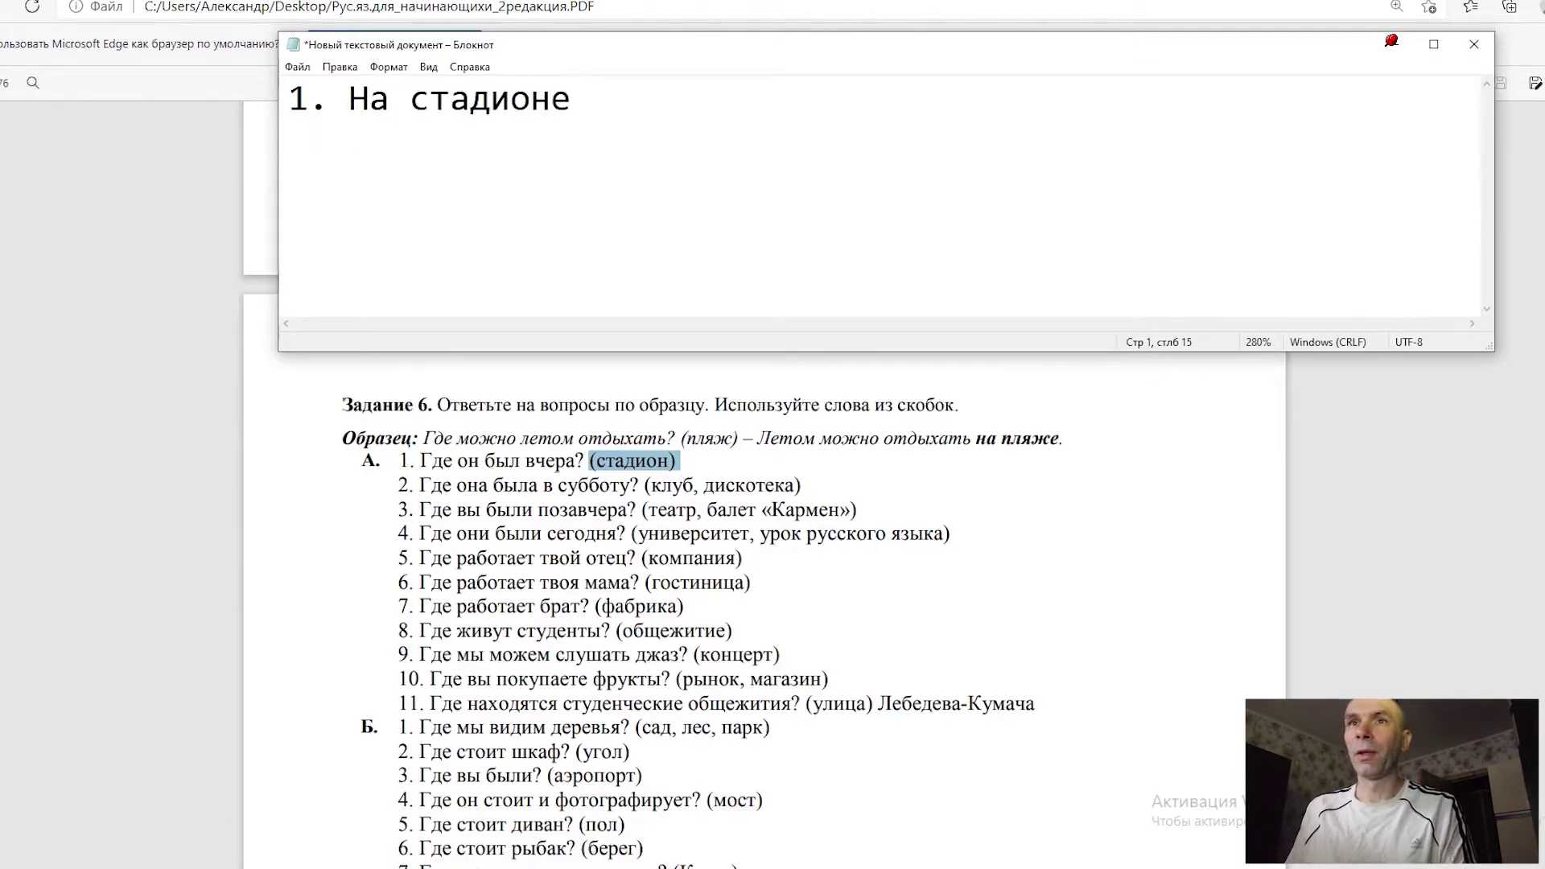
left_click(350, 98)
type("Он б")
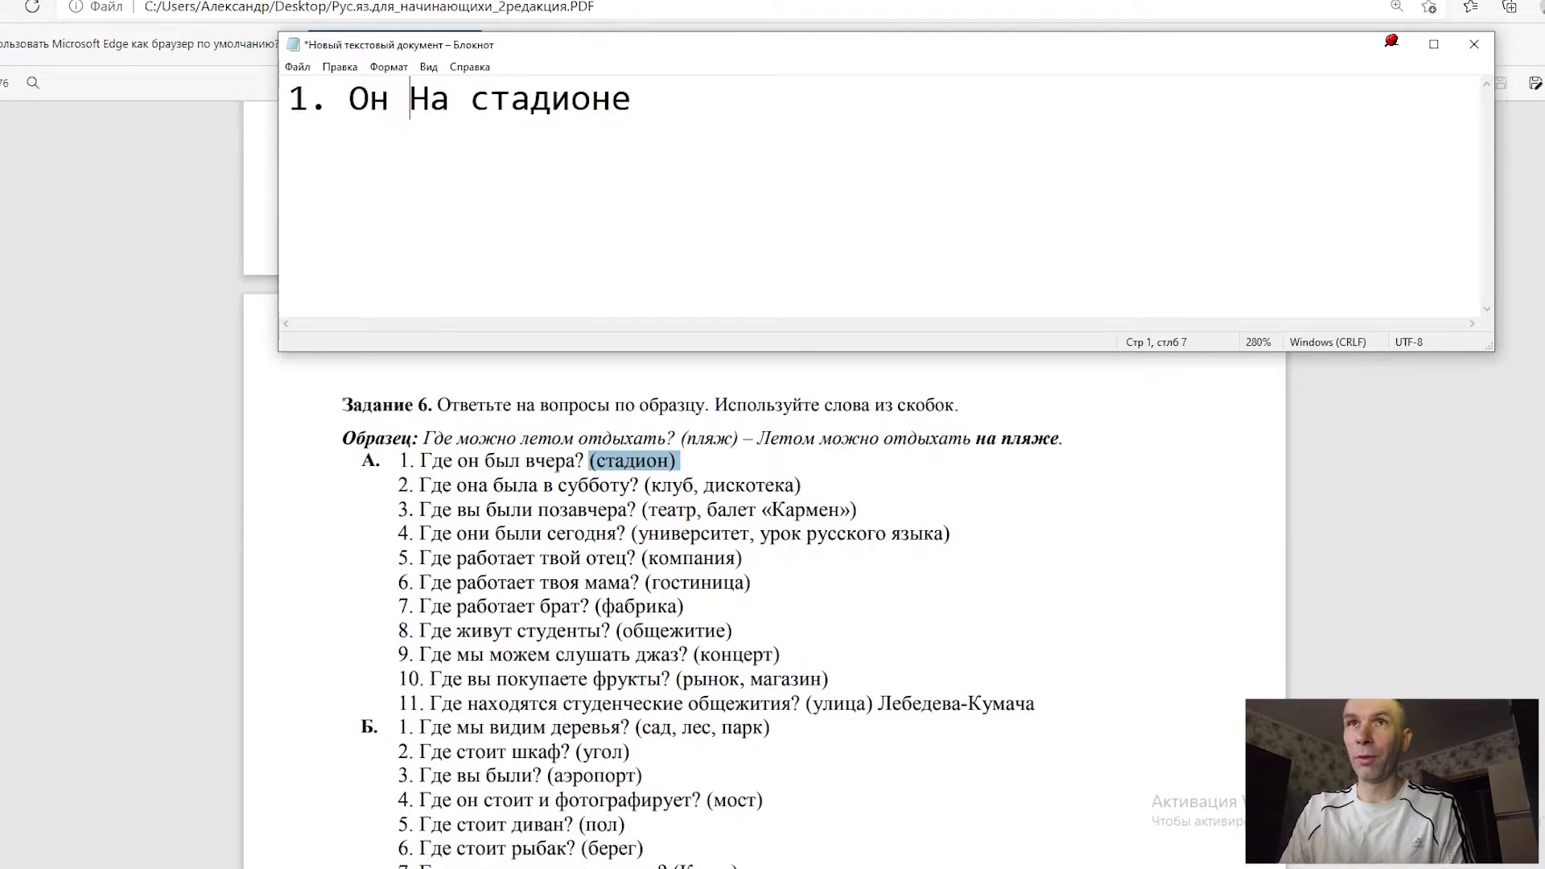
type("ыл")
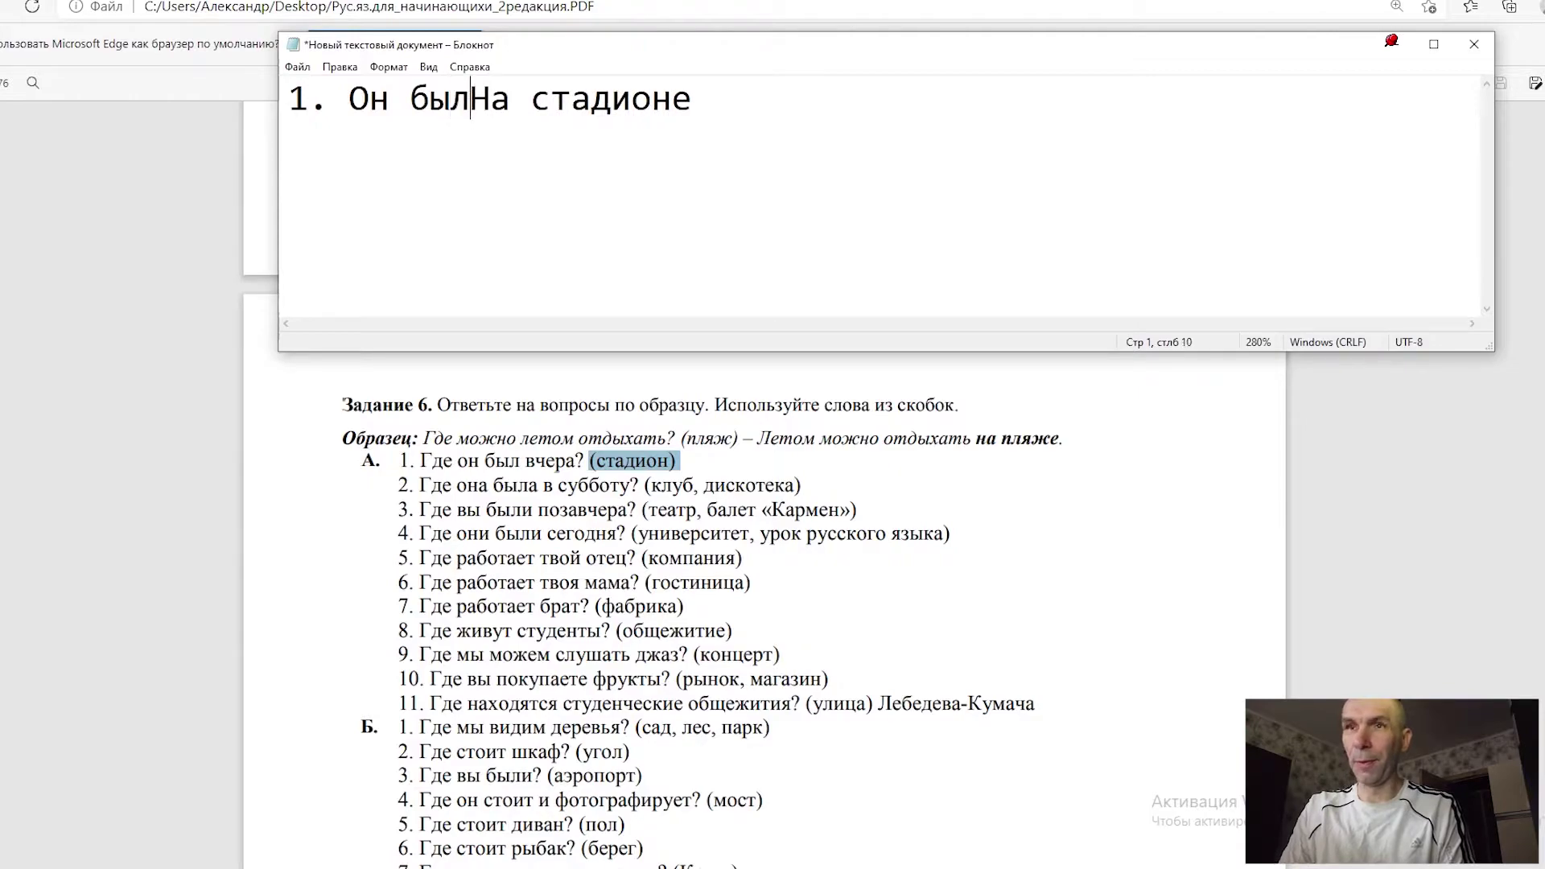
Step: Lowercase 'на', end answer 1 with a period, and start line '2.'
left_click(512, 88)
key("BackSpace")
type("н")
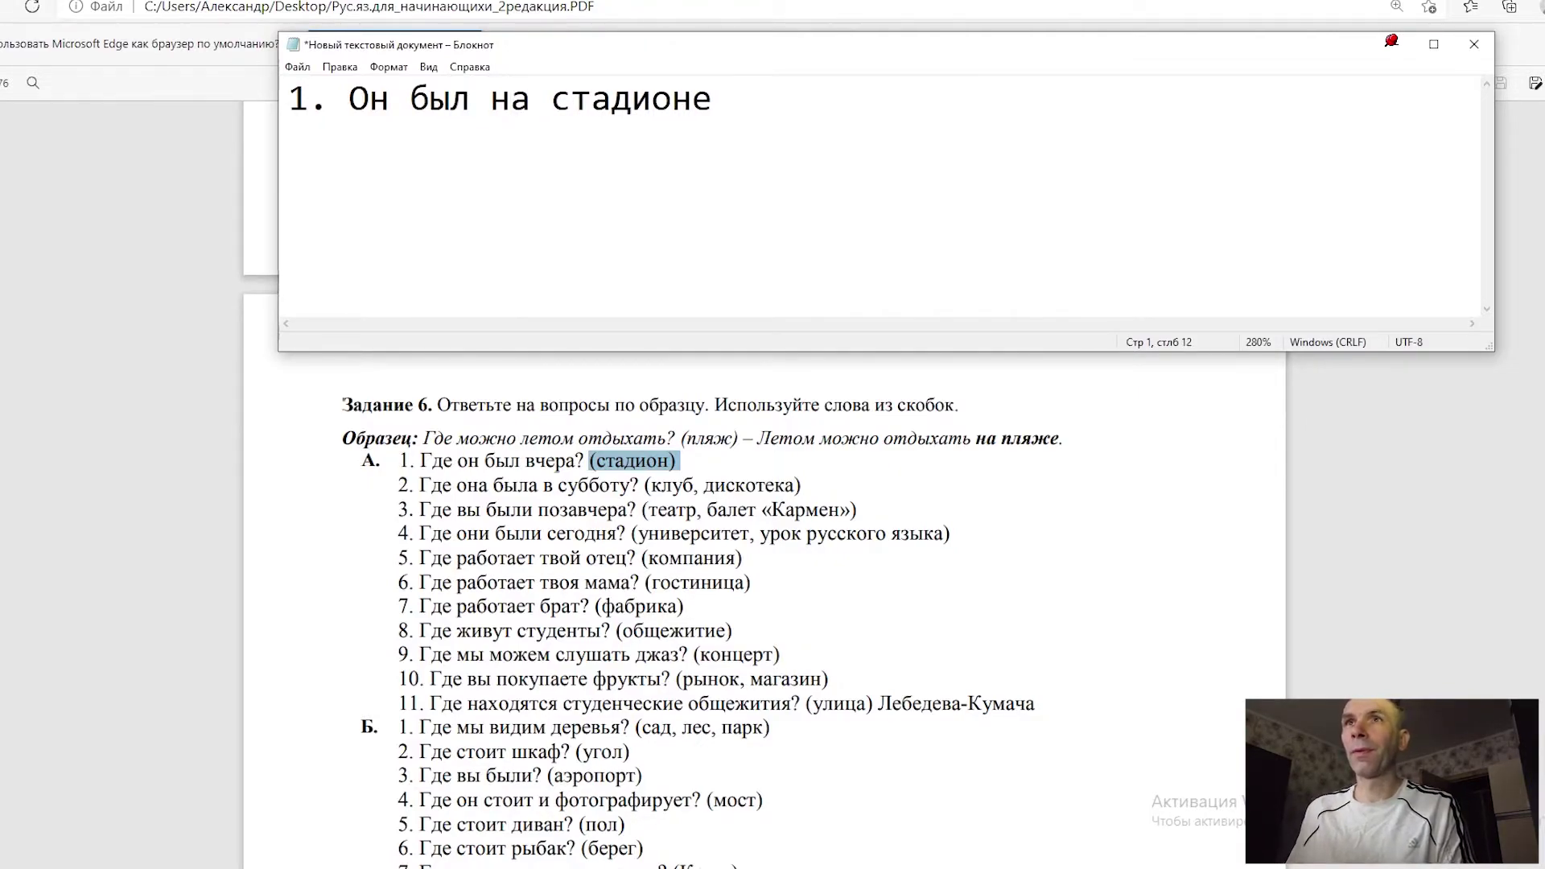
left_click(710, 99)
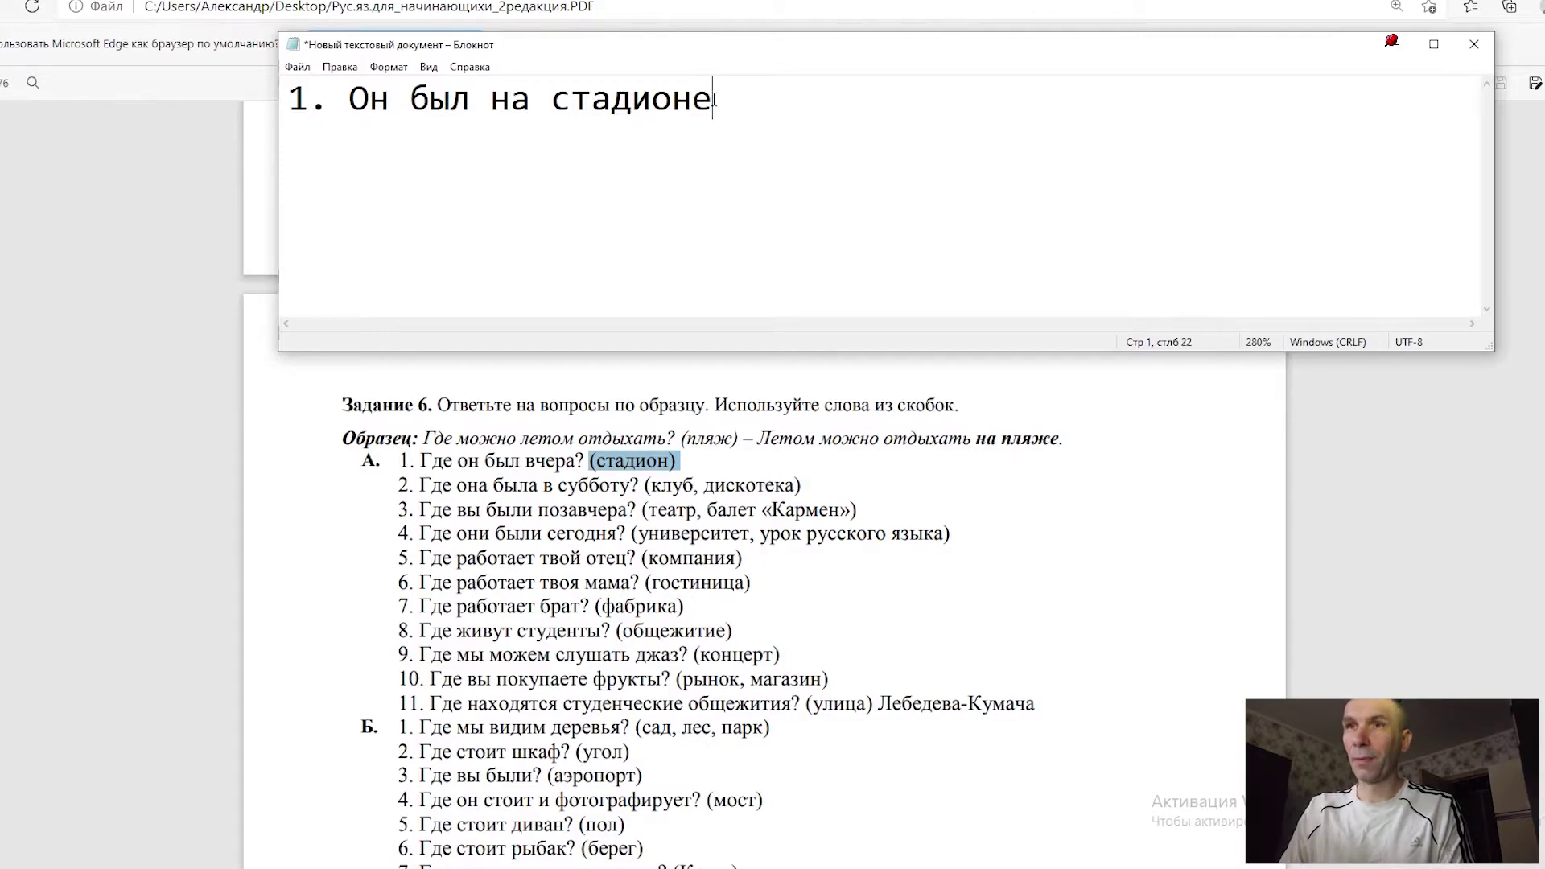
type("ю")
key("BackSpace")
type(".")
key("Return")
type("2.")
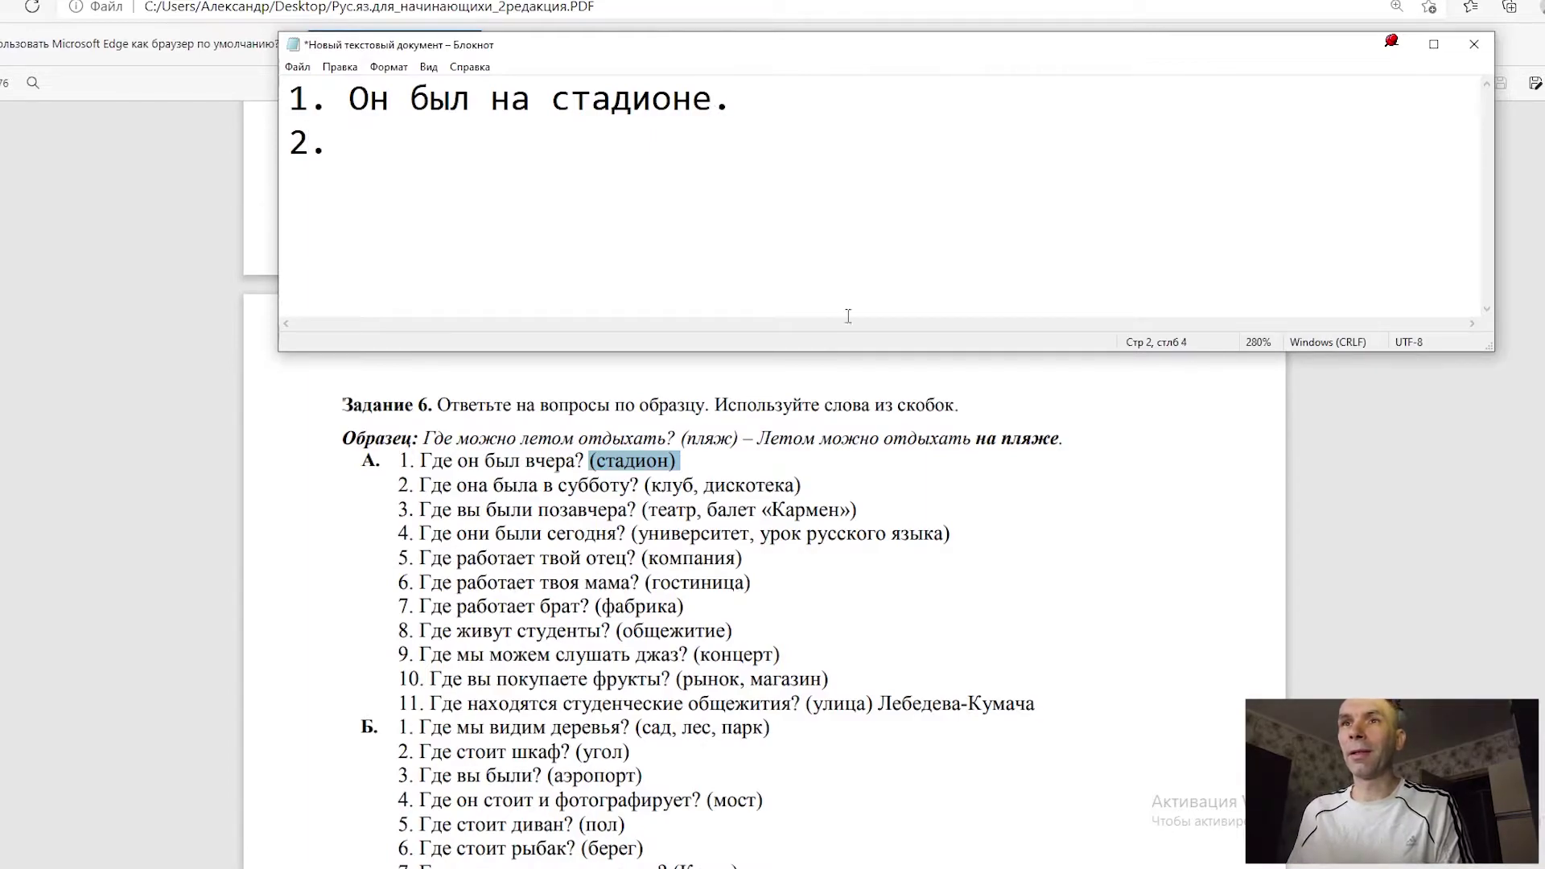
Step: Type '2. Она была в клубе. Она была на дискотеке.' and begin line '3.'
left_click_drag(400, 484, 797, 486)
left_click(351, 165)
left_click(359, 148)
type("Она б")
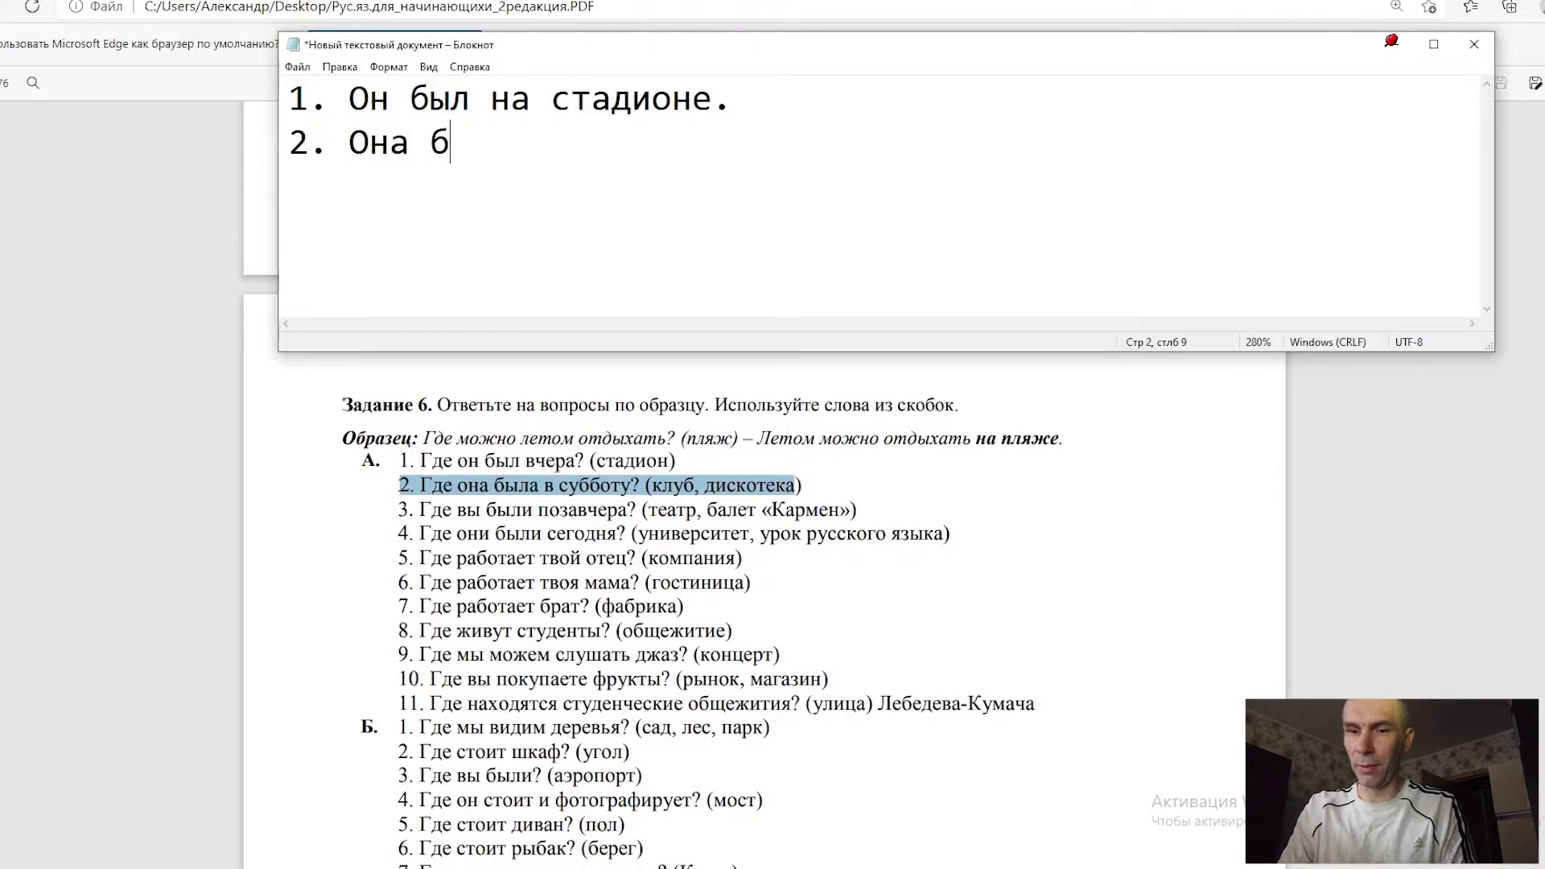
type("ыла ")
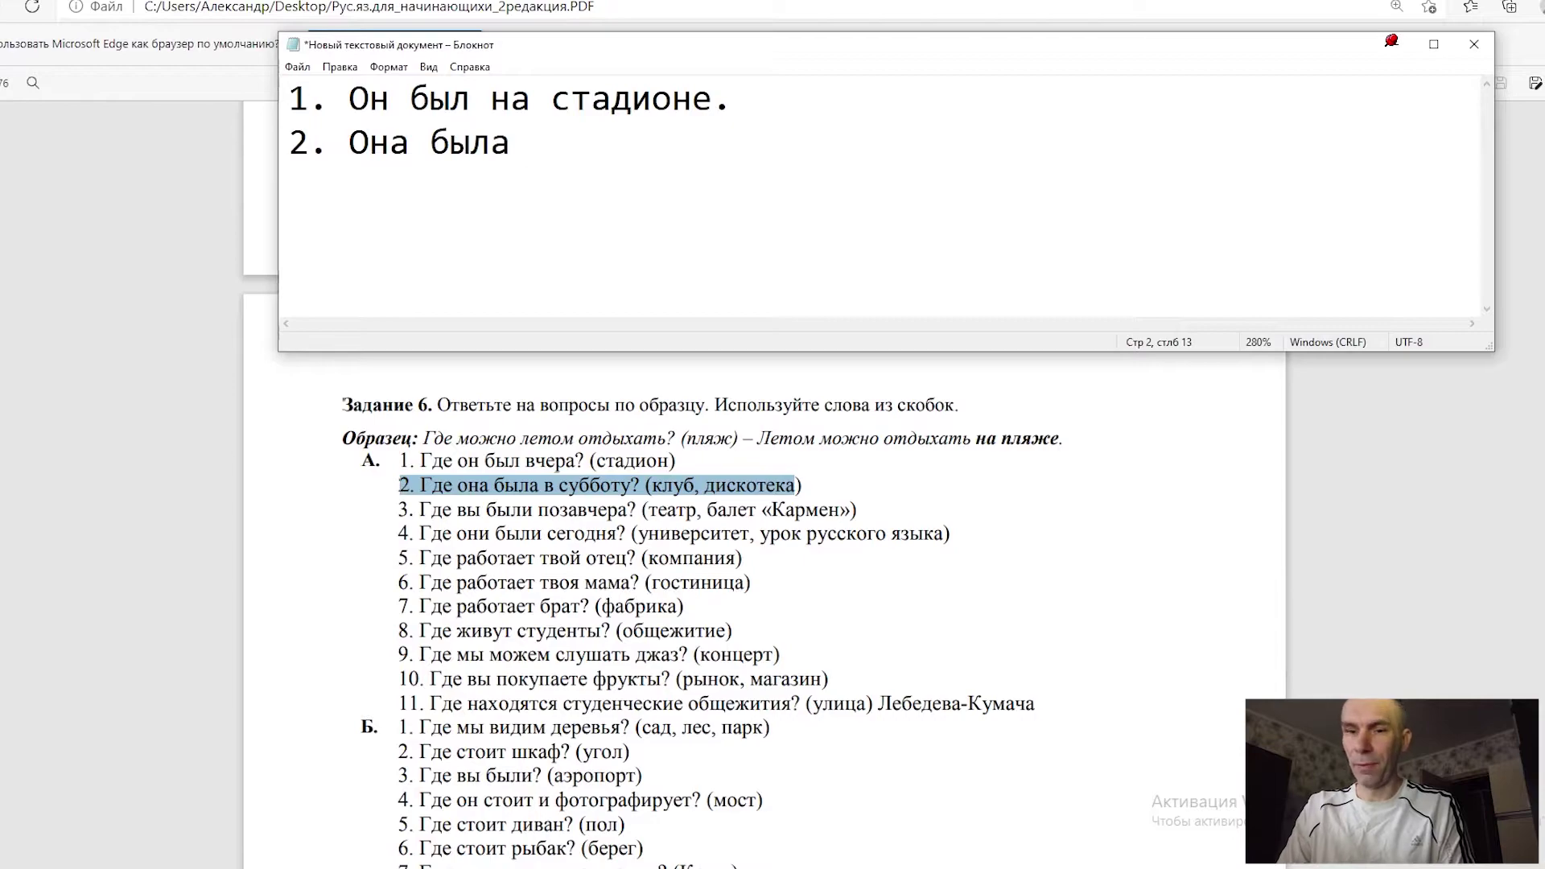
type("в клу")
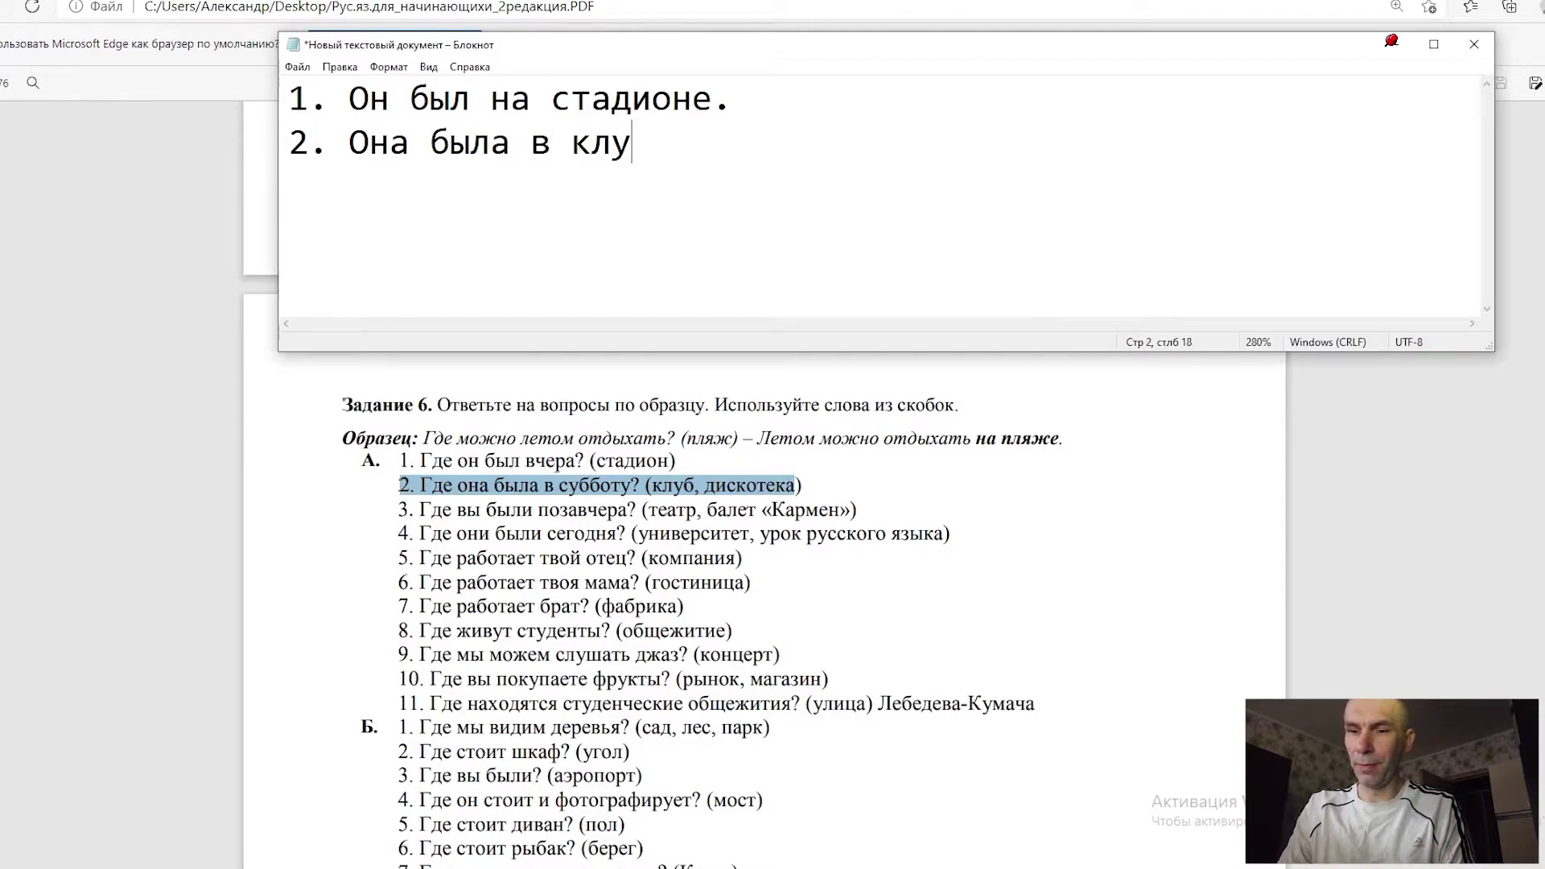
type("бе")
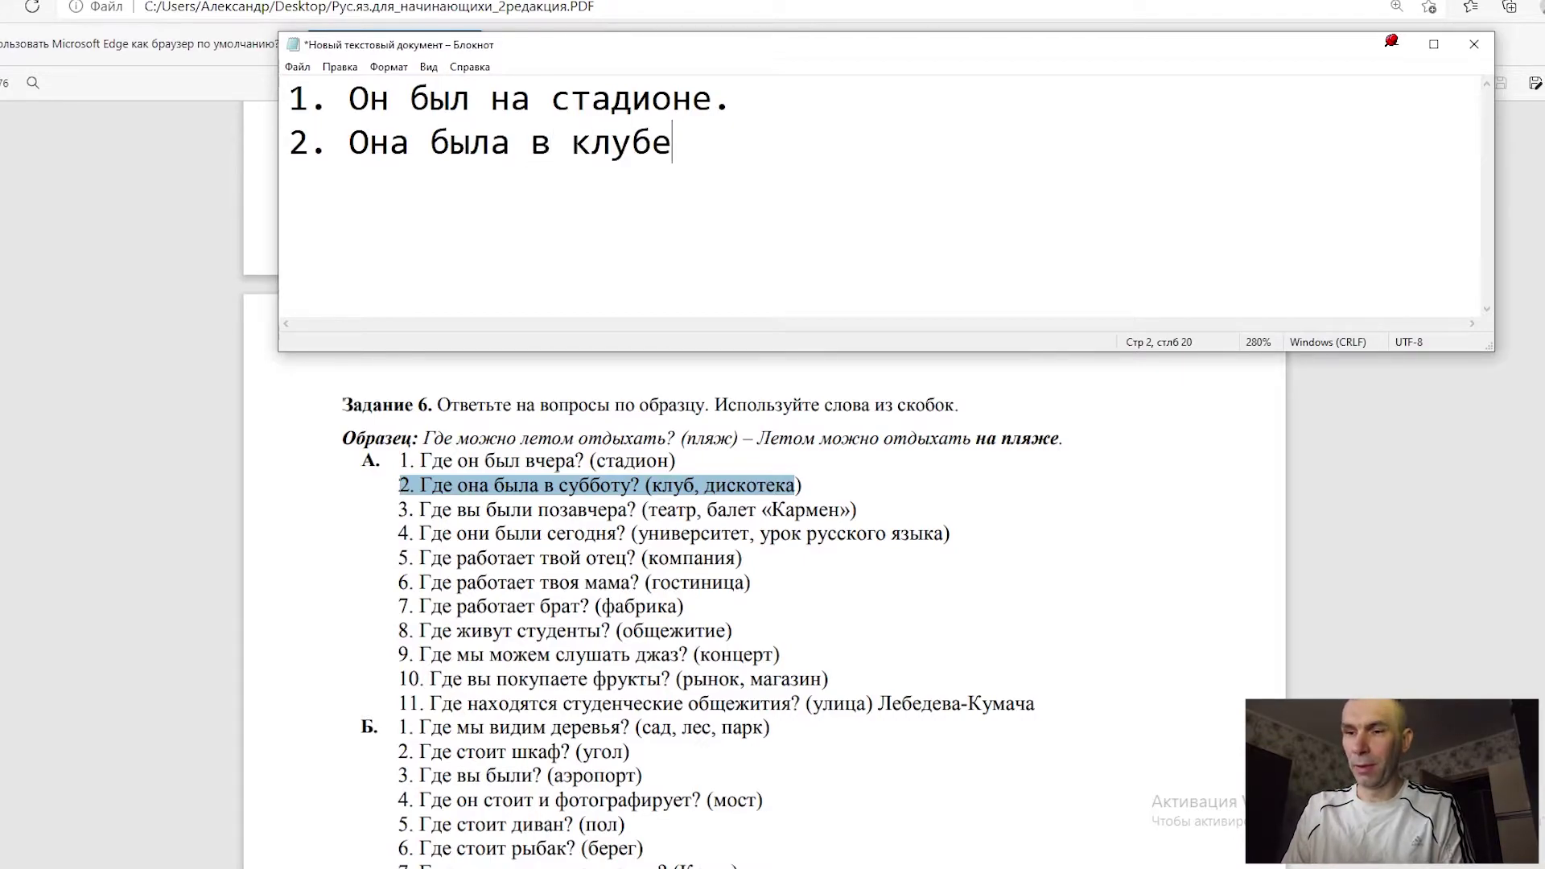
type(".")
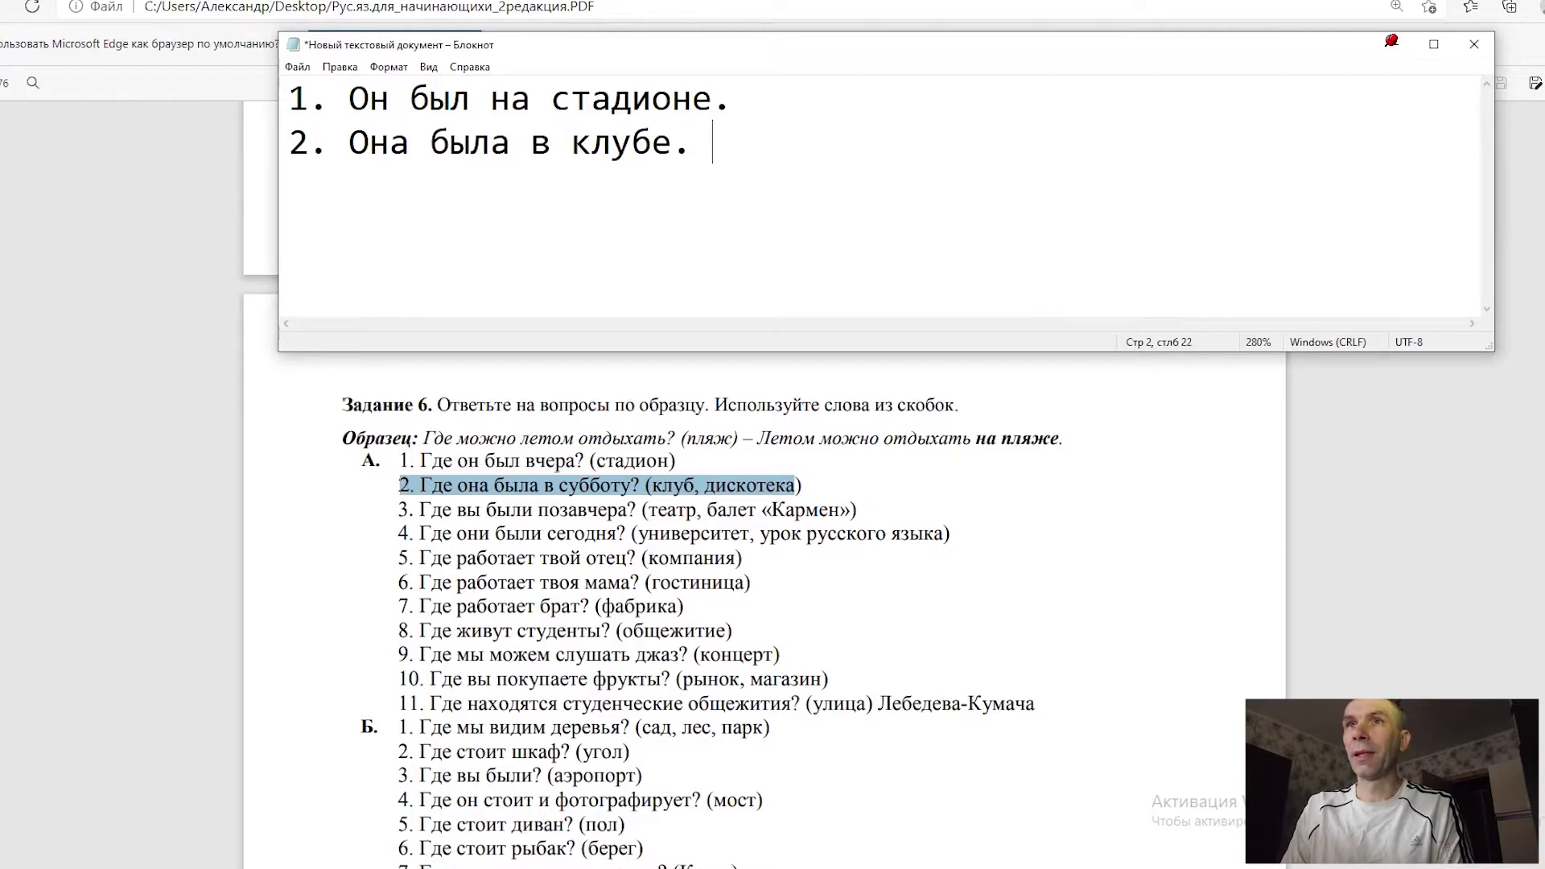
key("BackSpace")
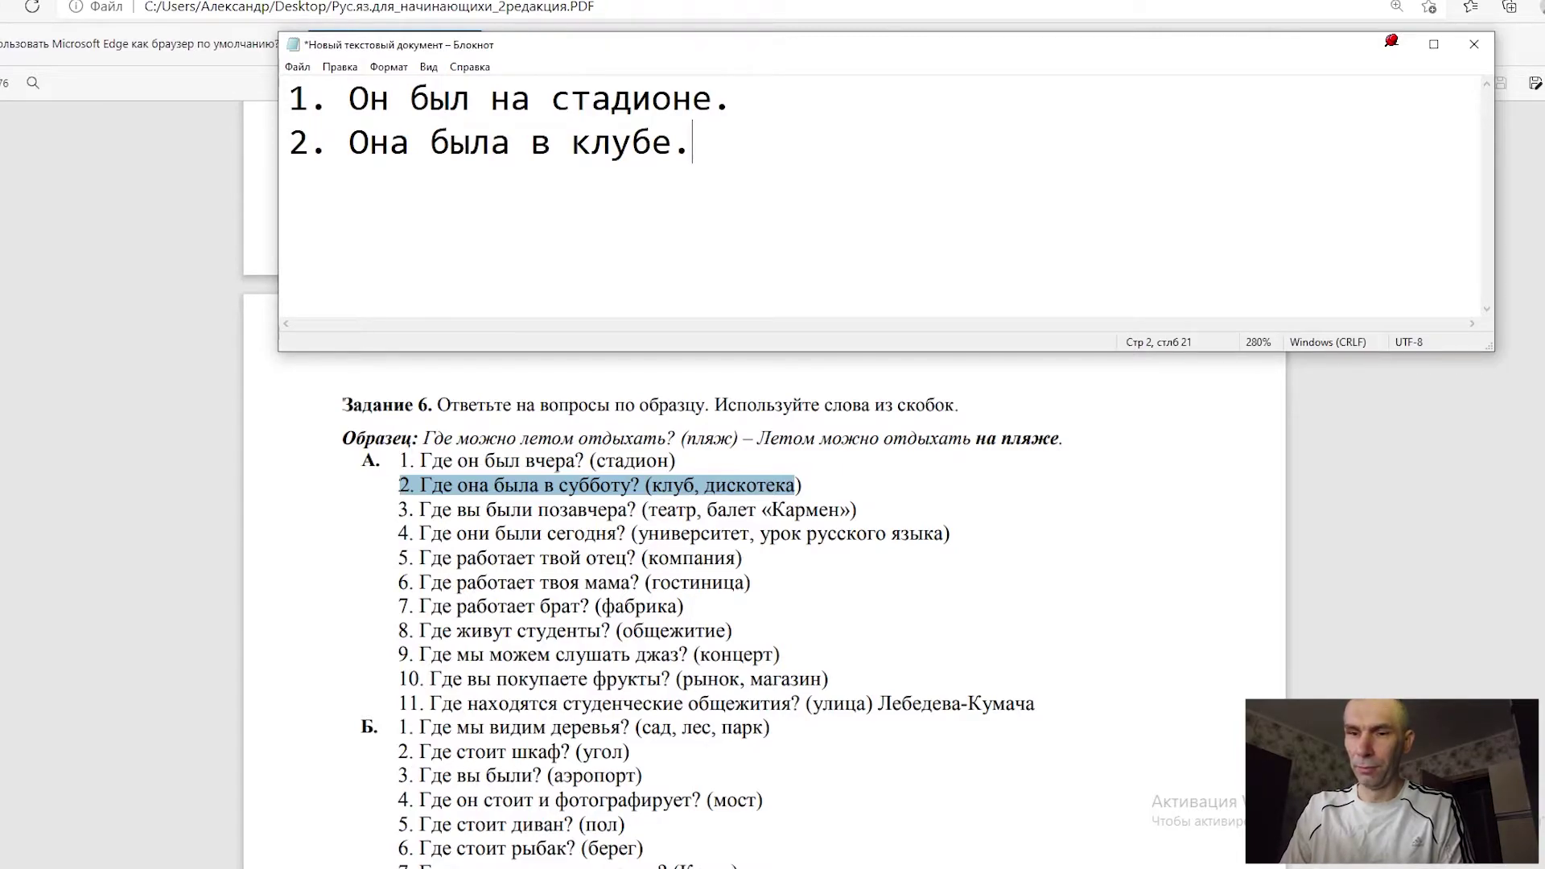
type(" Она бы")
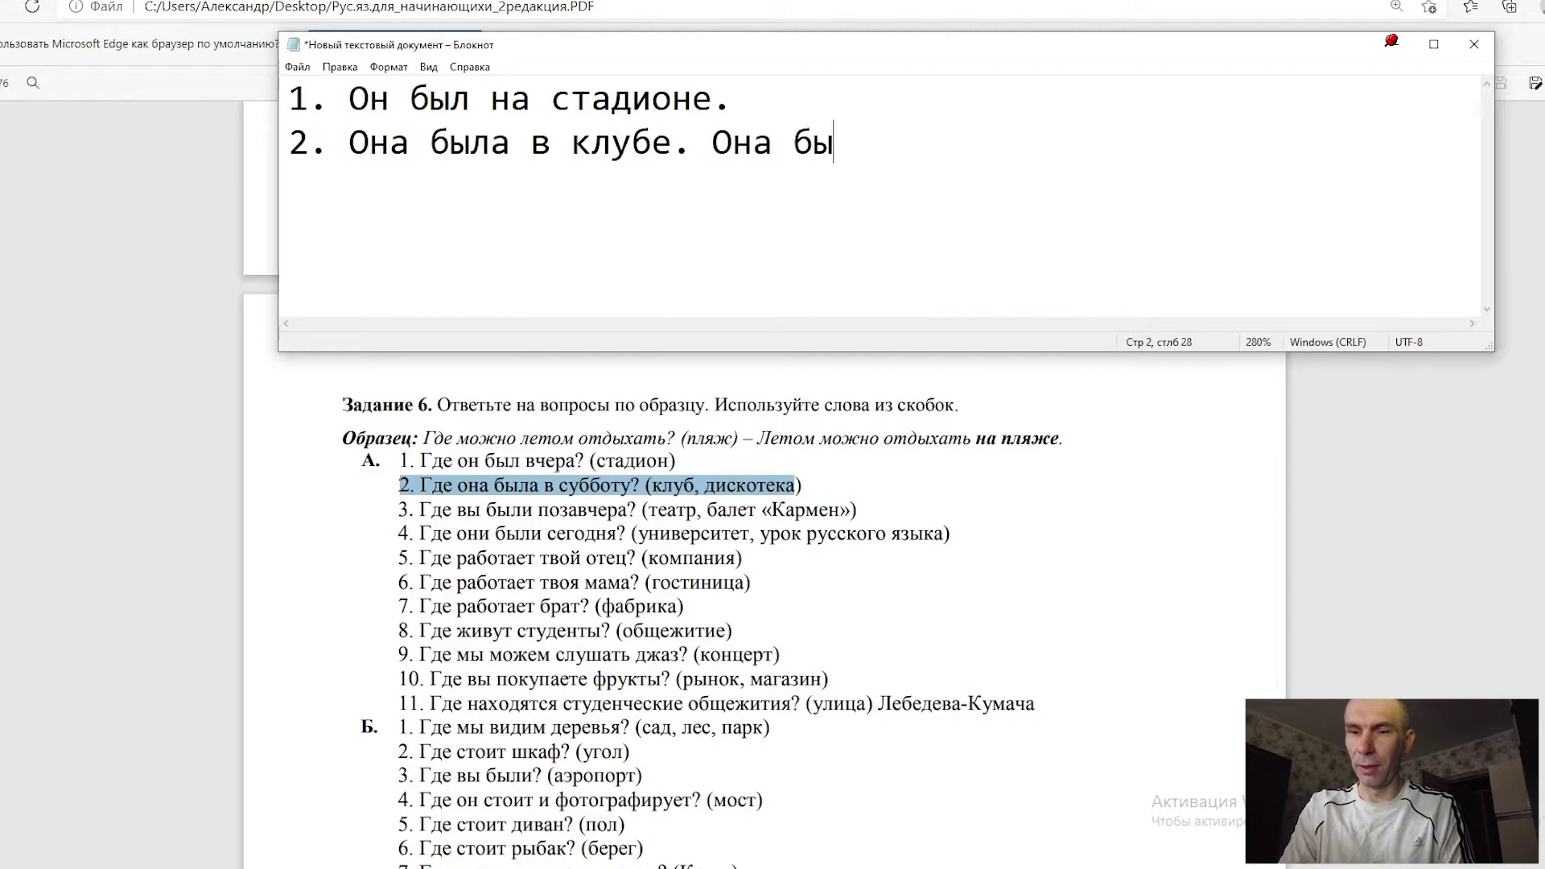
type("ла ")
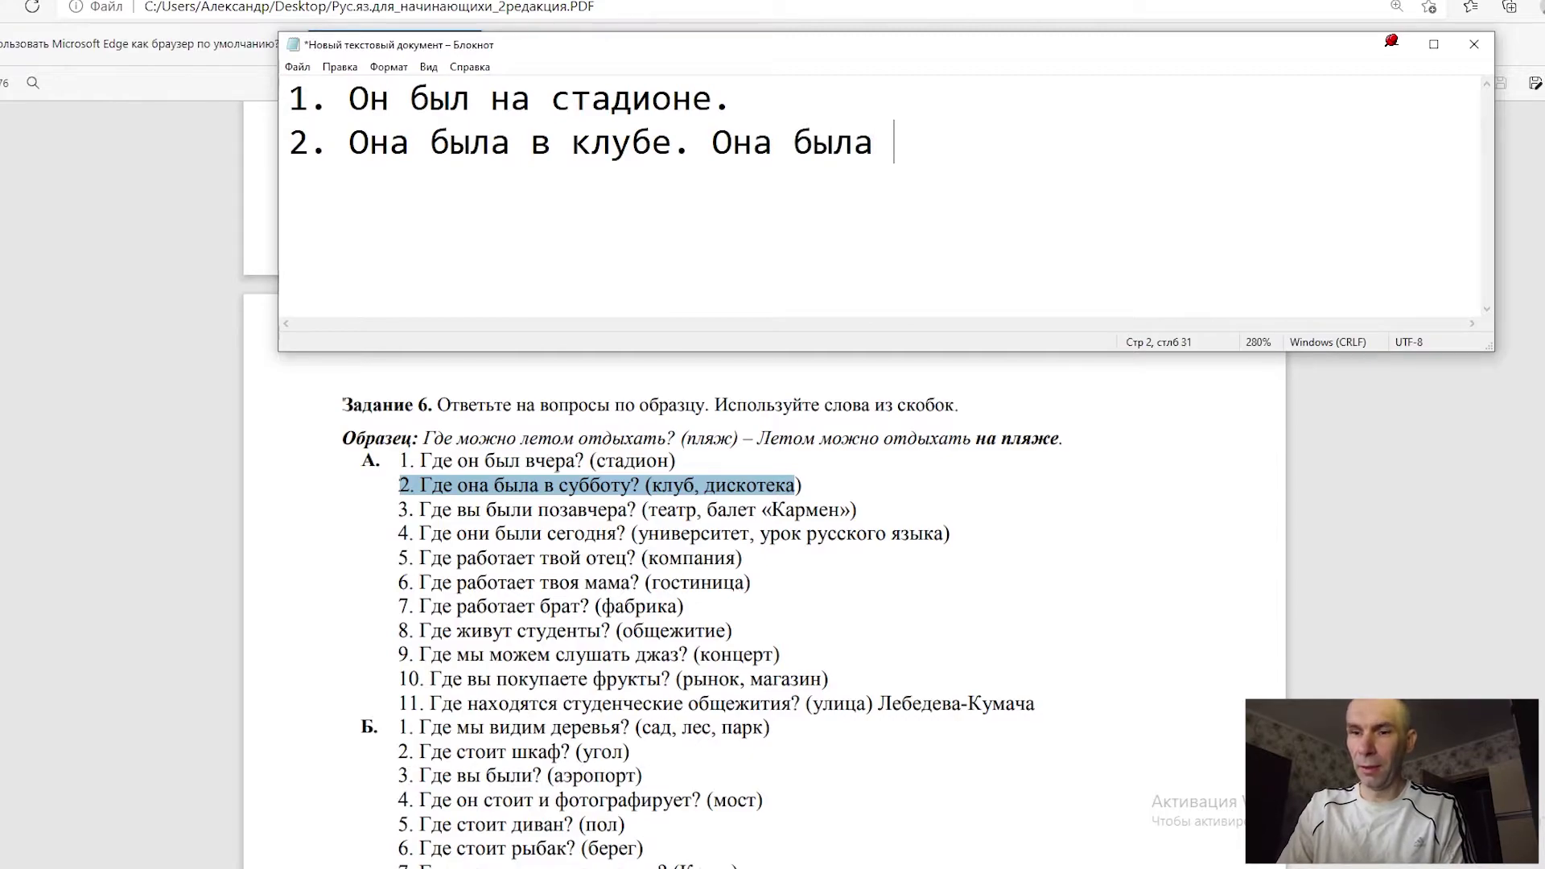
type("на ди")
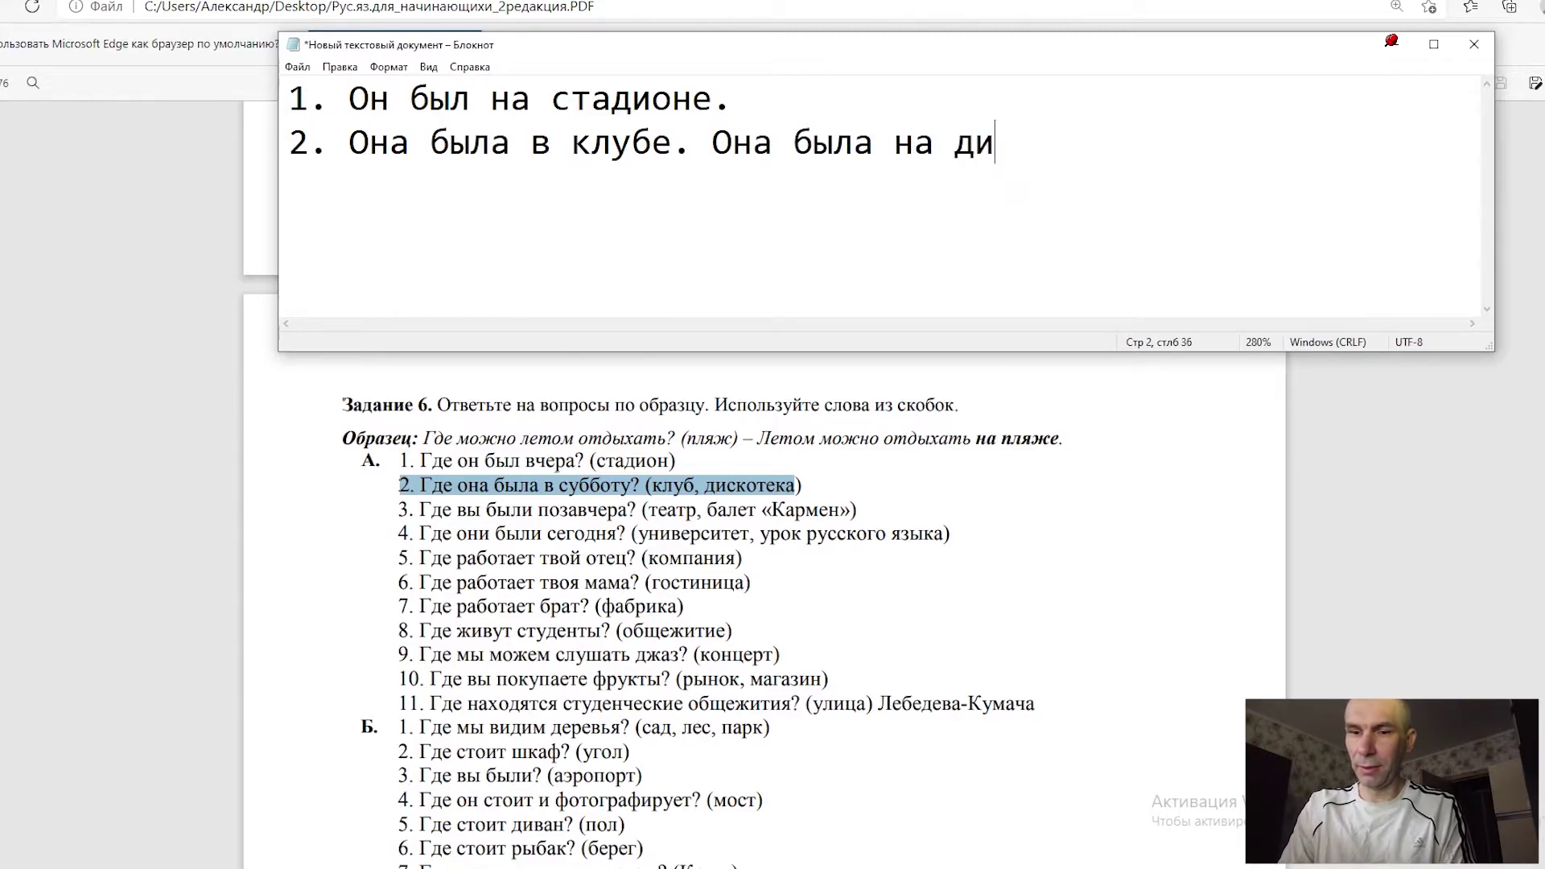
type("скотеке")
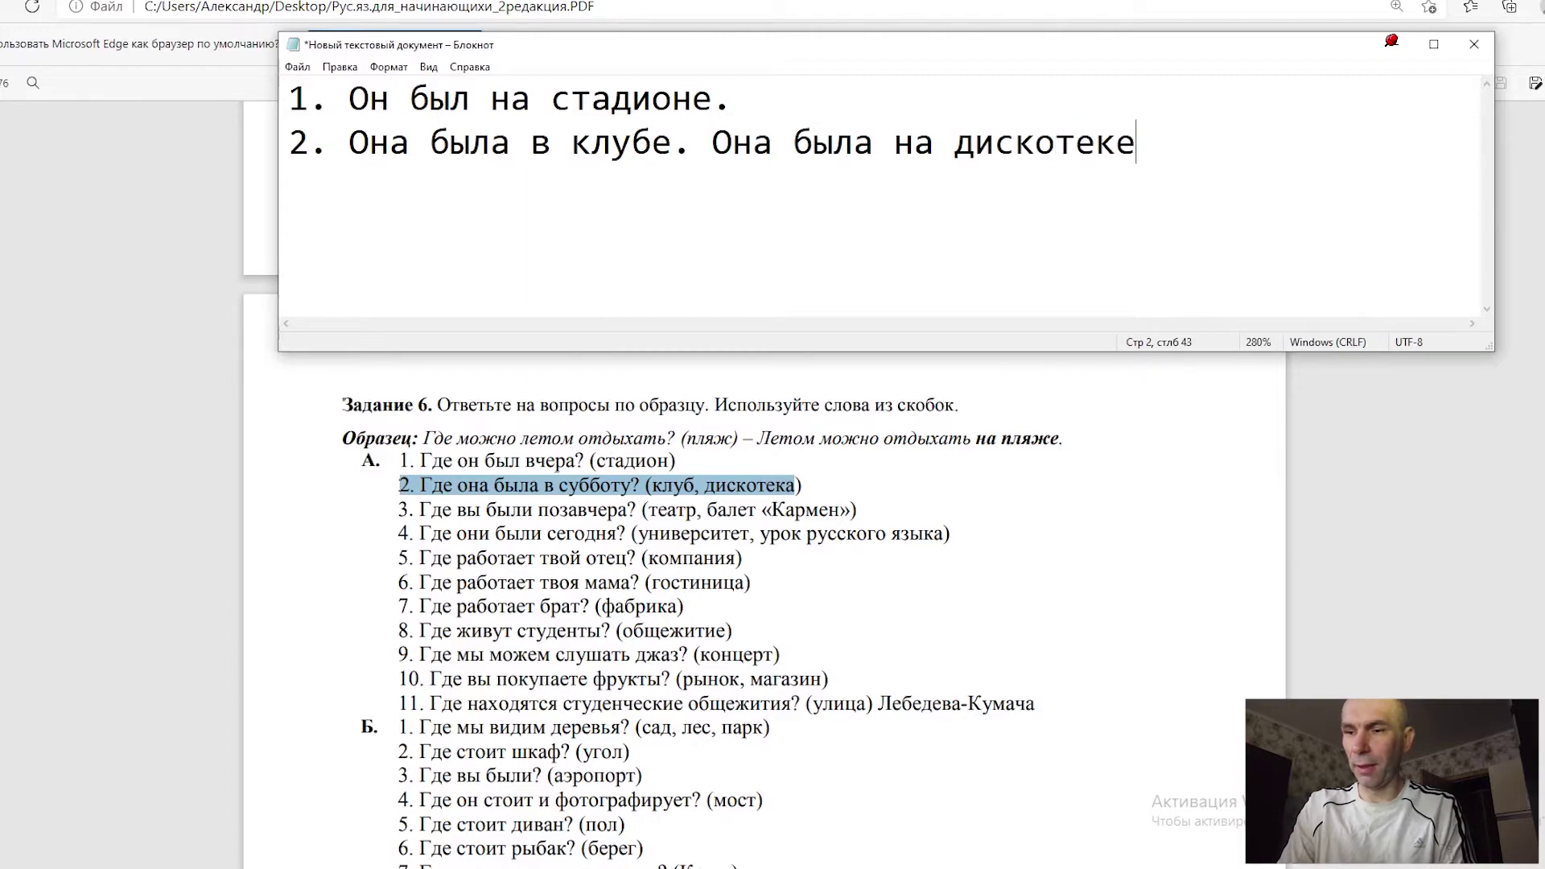
type(".")
key("Return")
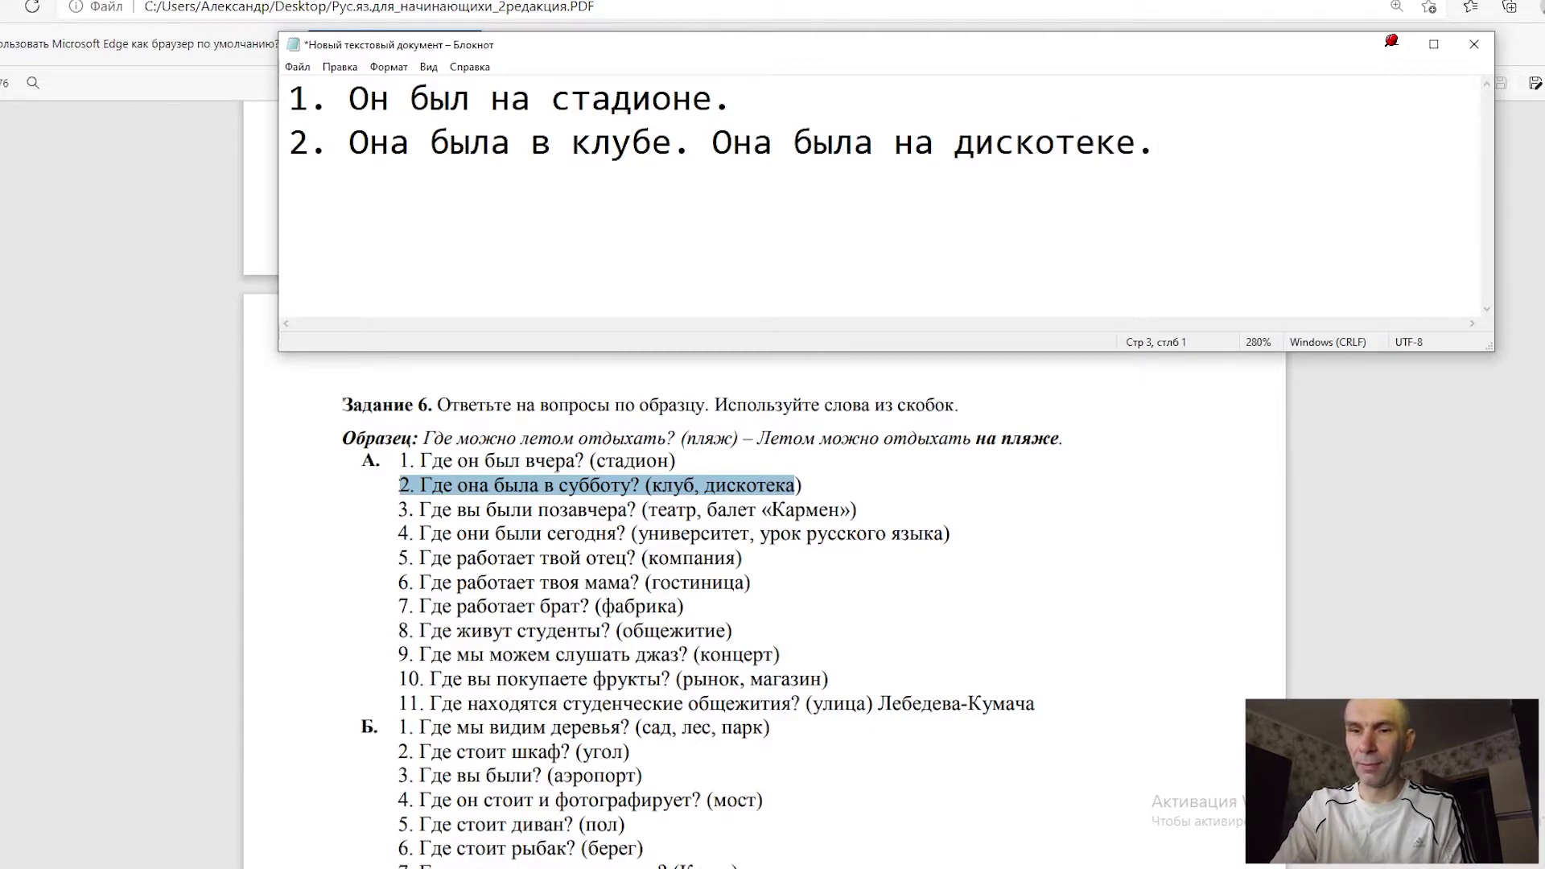
type("3.")
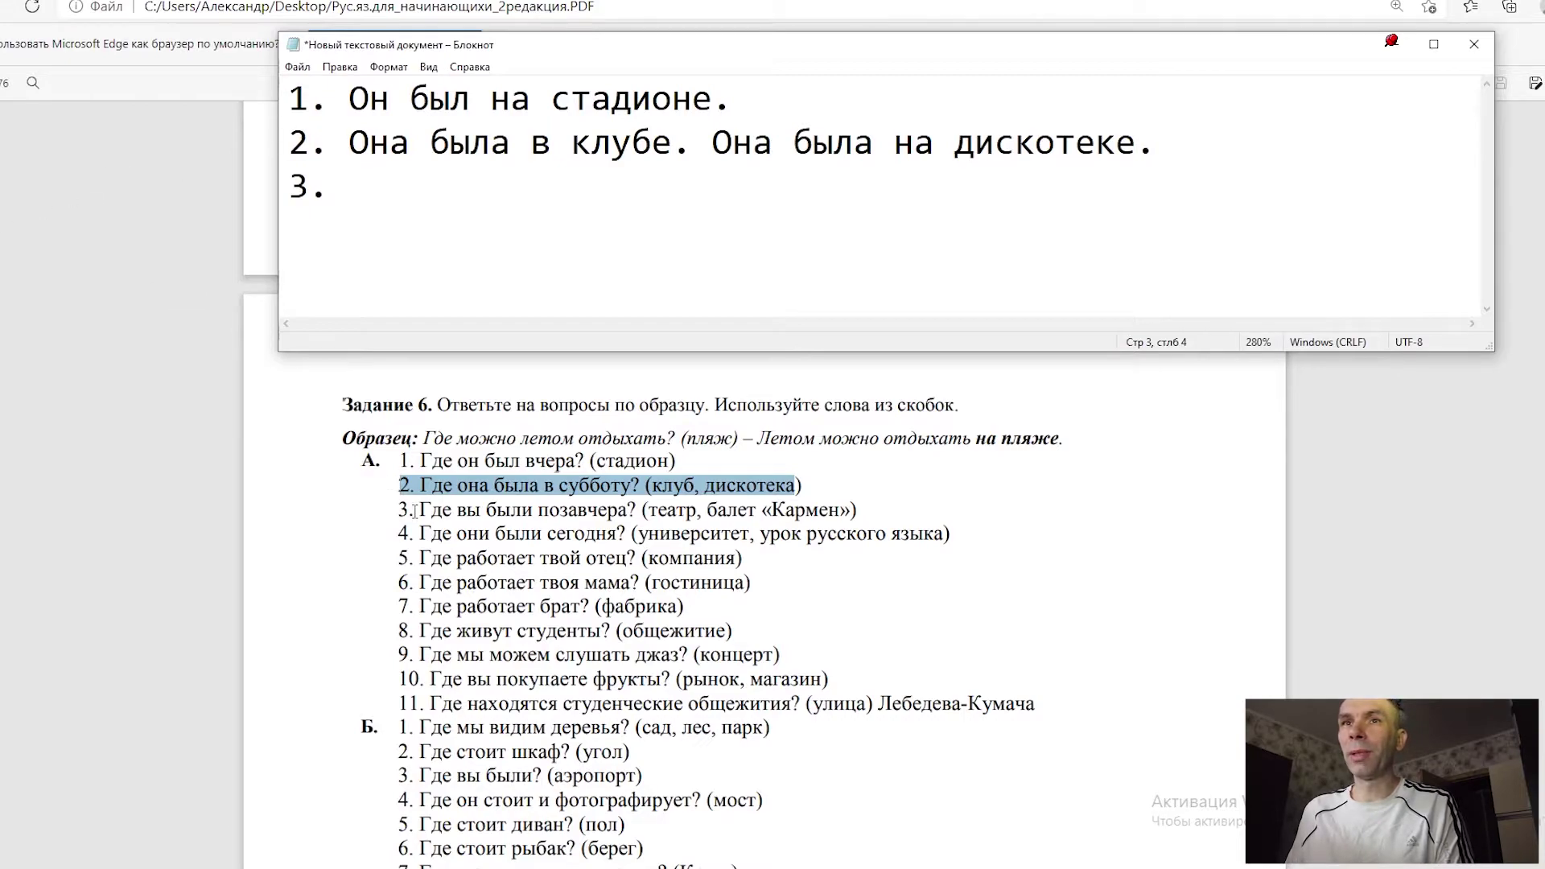
Step: Finish answer 3 as 'Вы были в театре, на балете "Кармен"' and begin line '4.'
left_click_drag(411, 509, 857, 509)
left_click(368, 189)
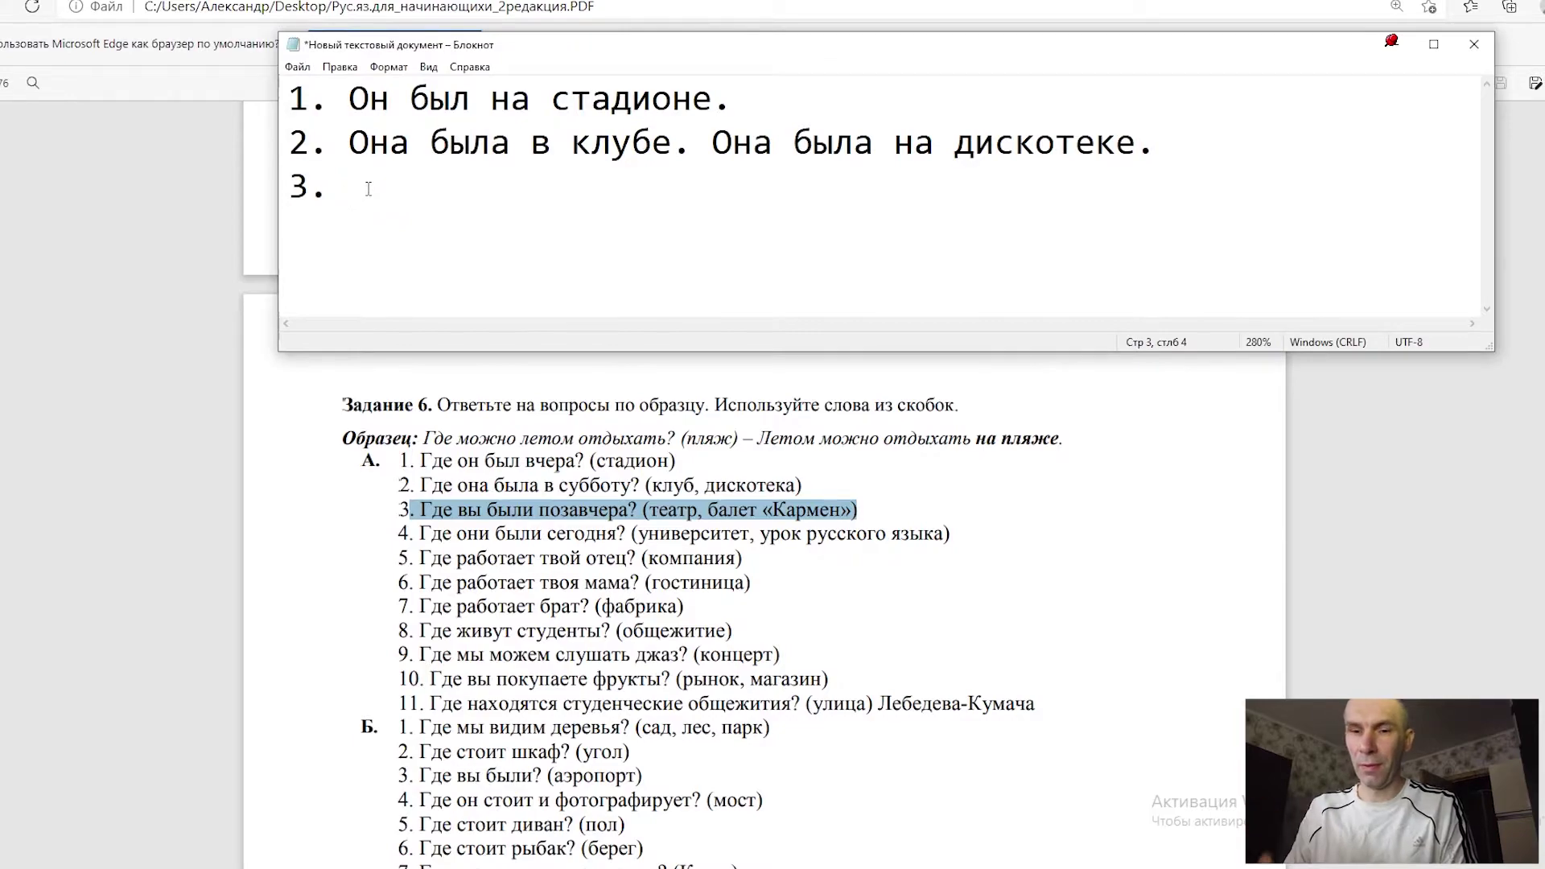
type("Вы")
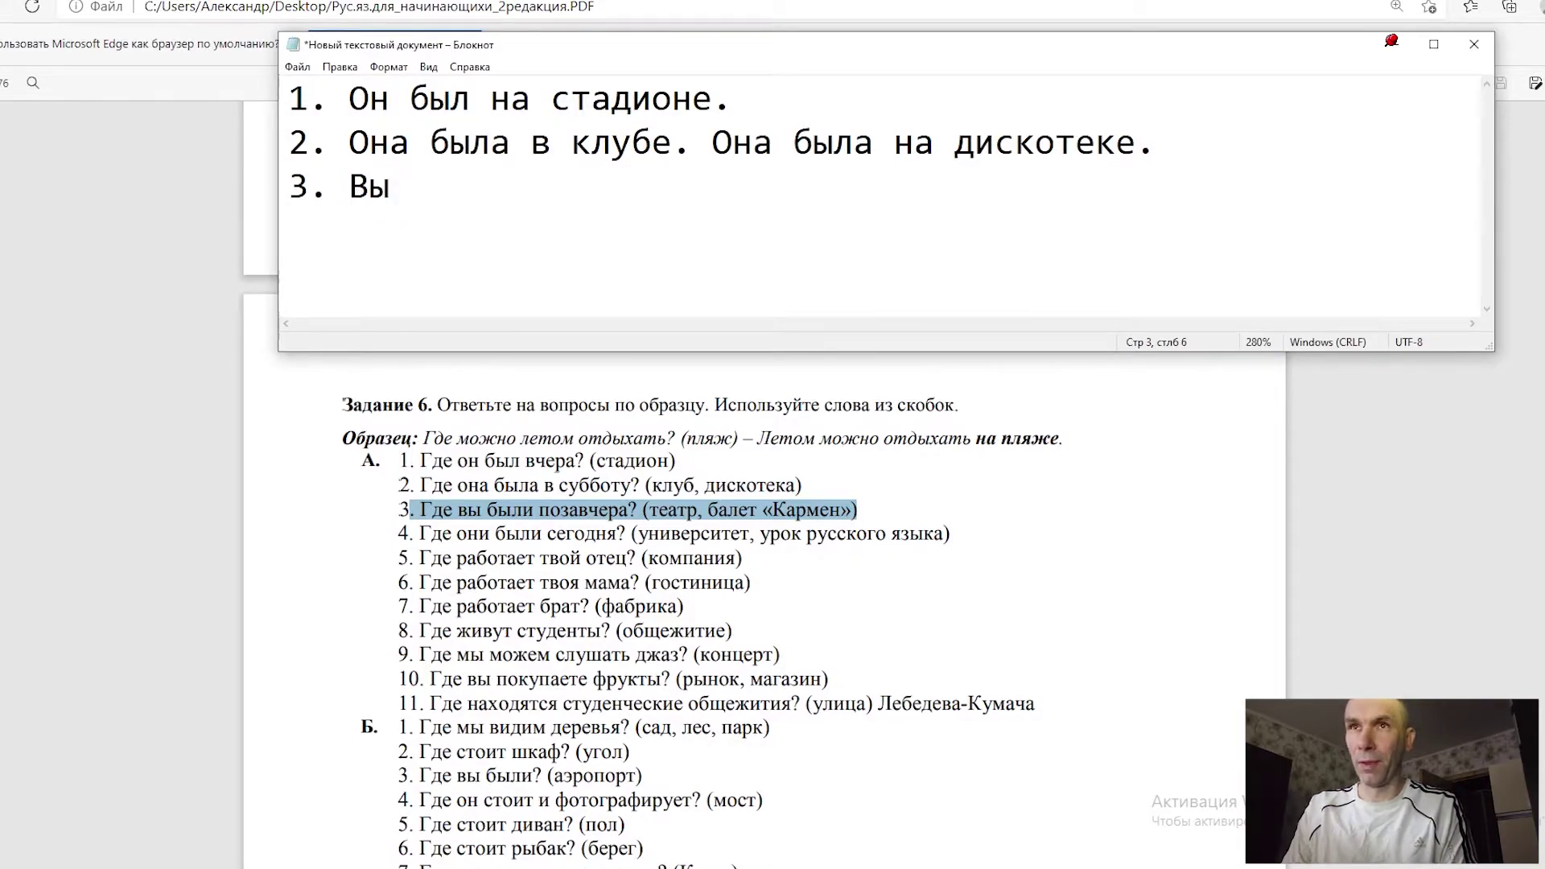
type(" бы")
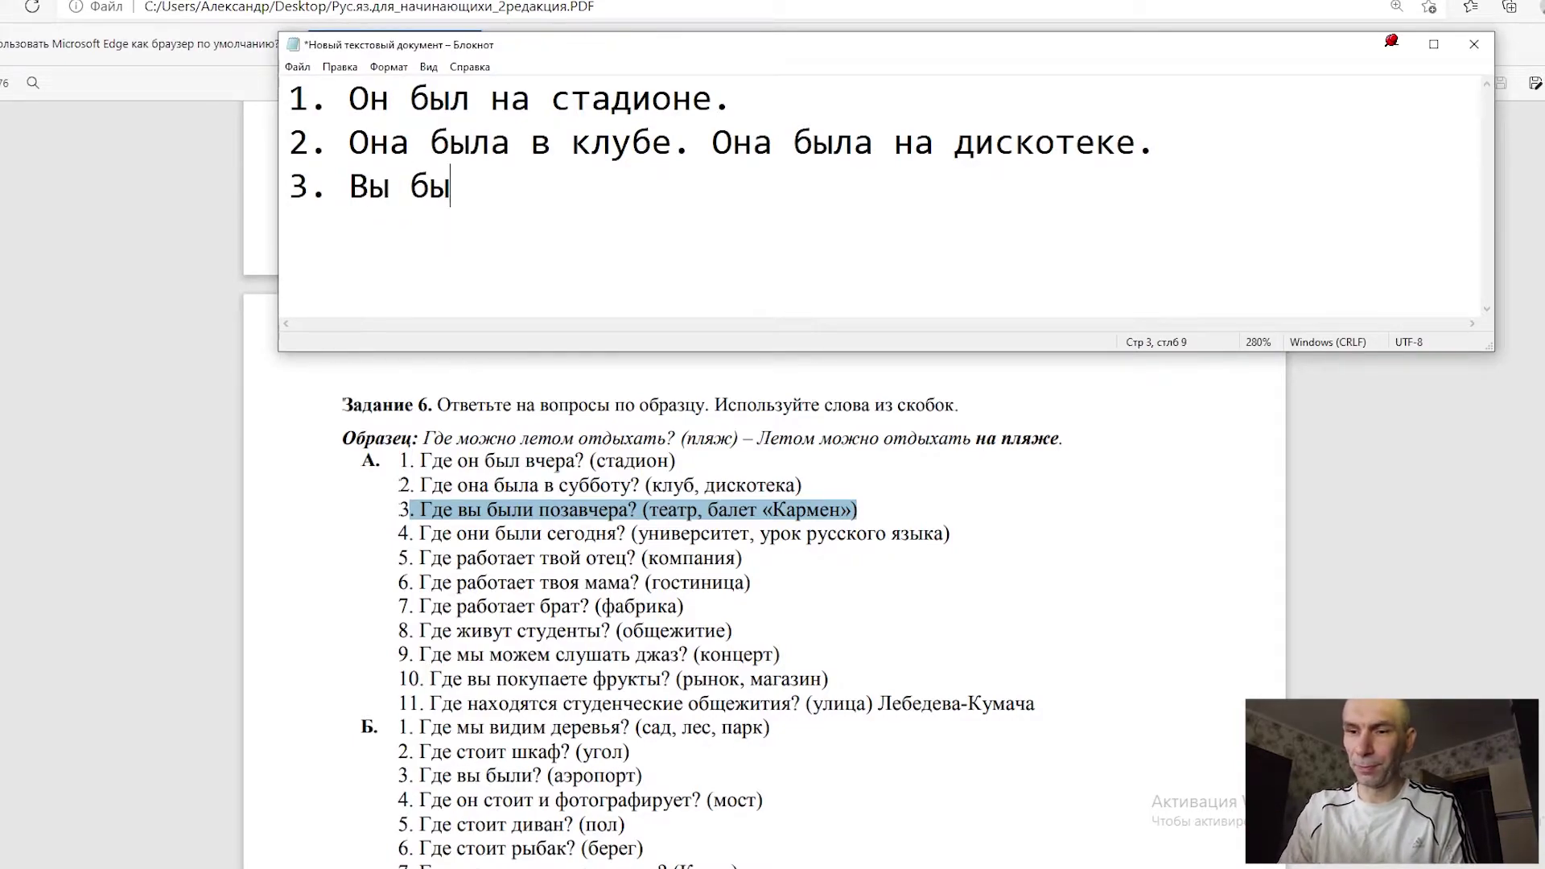
type("ли в театре")
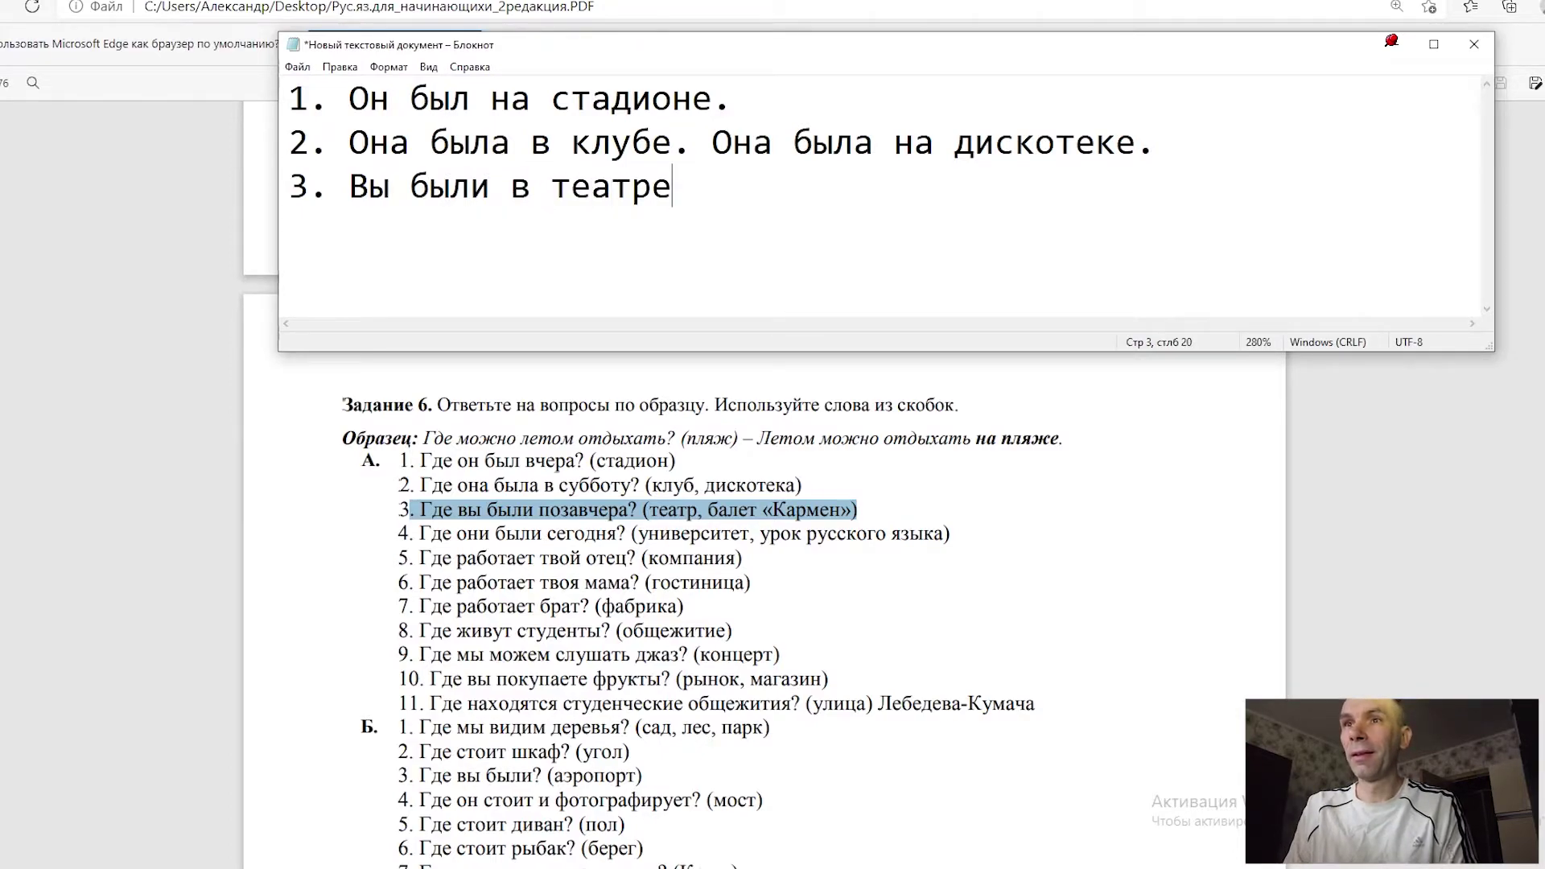
type(", н")
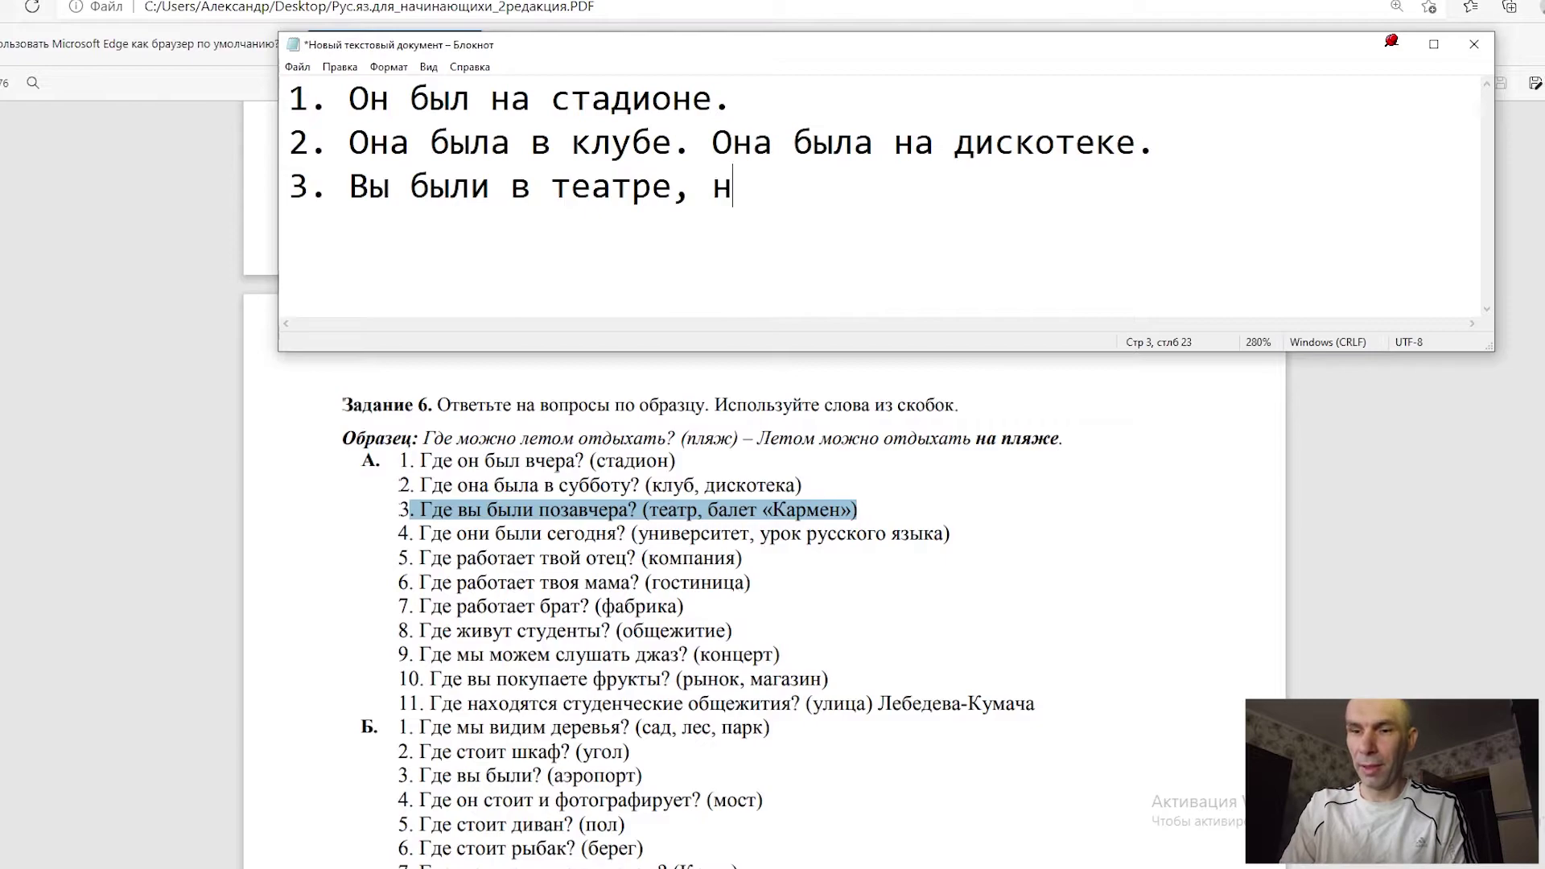
type("а бале")
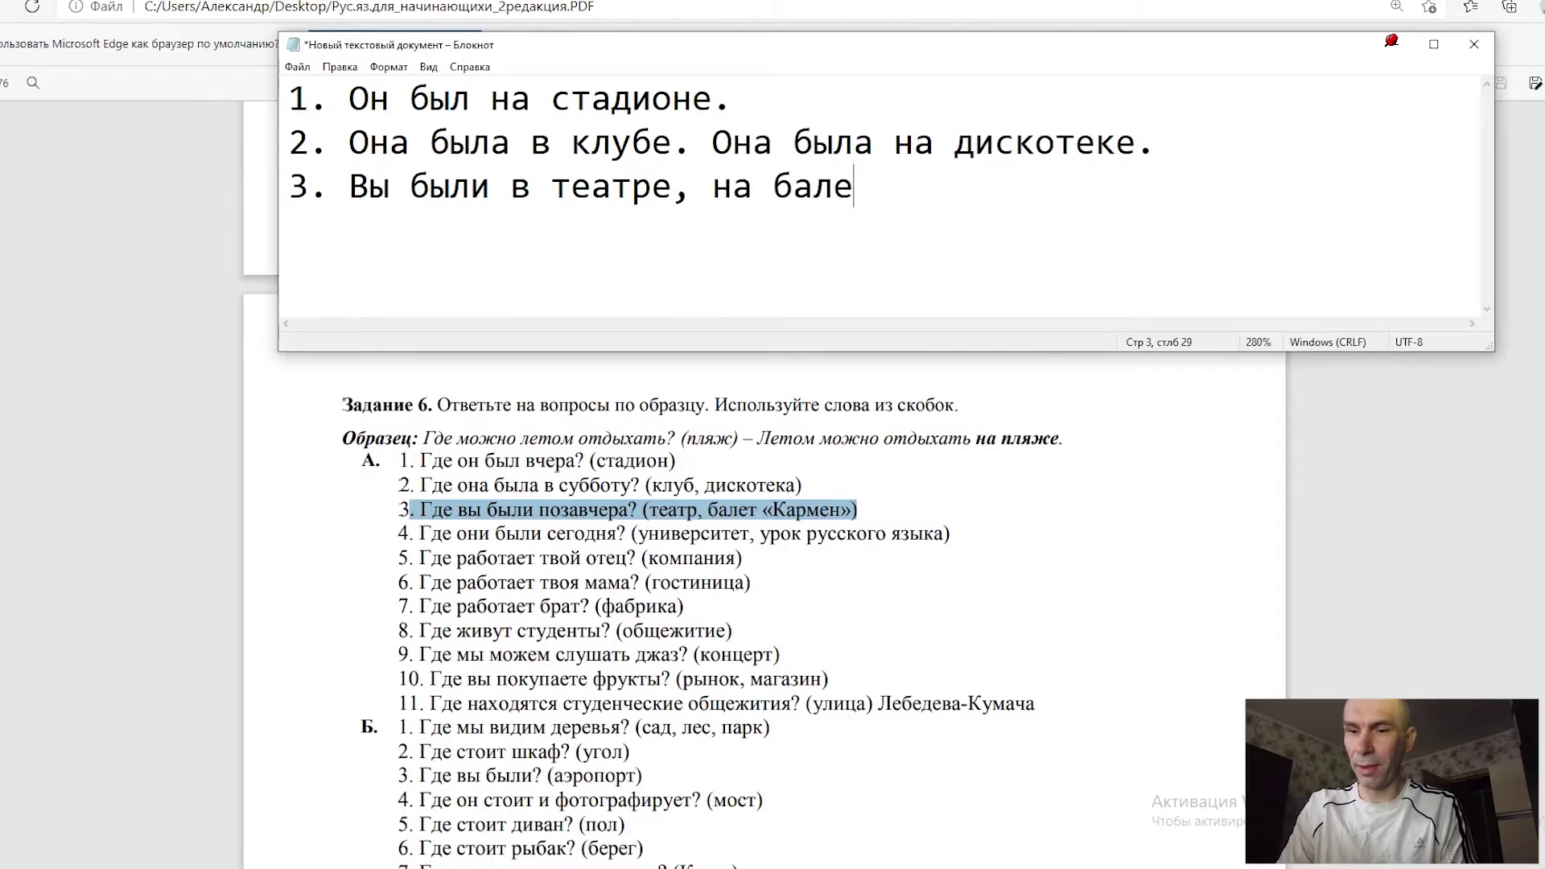
type("те ")
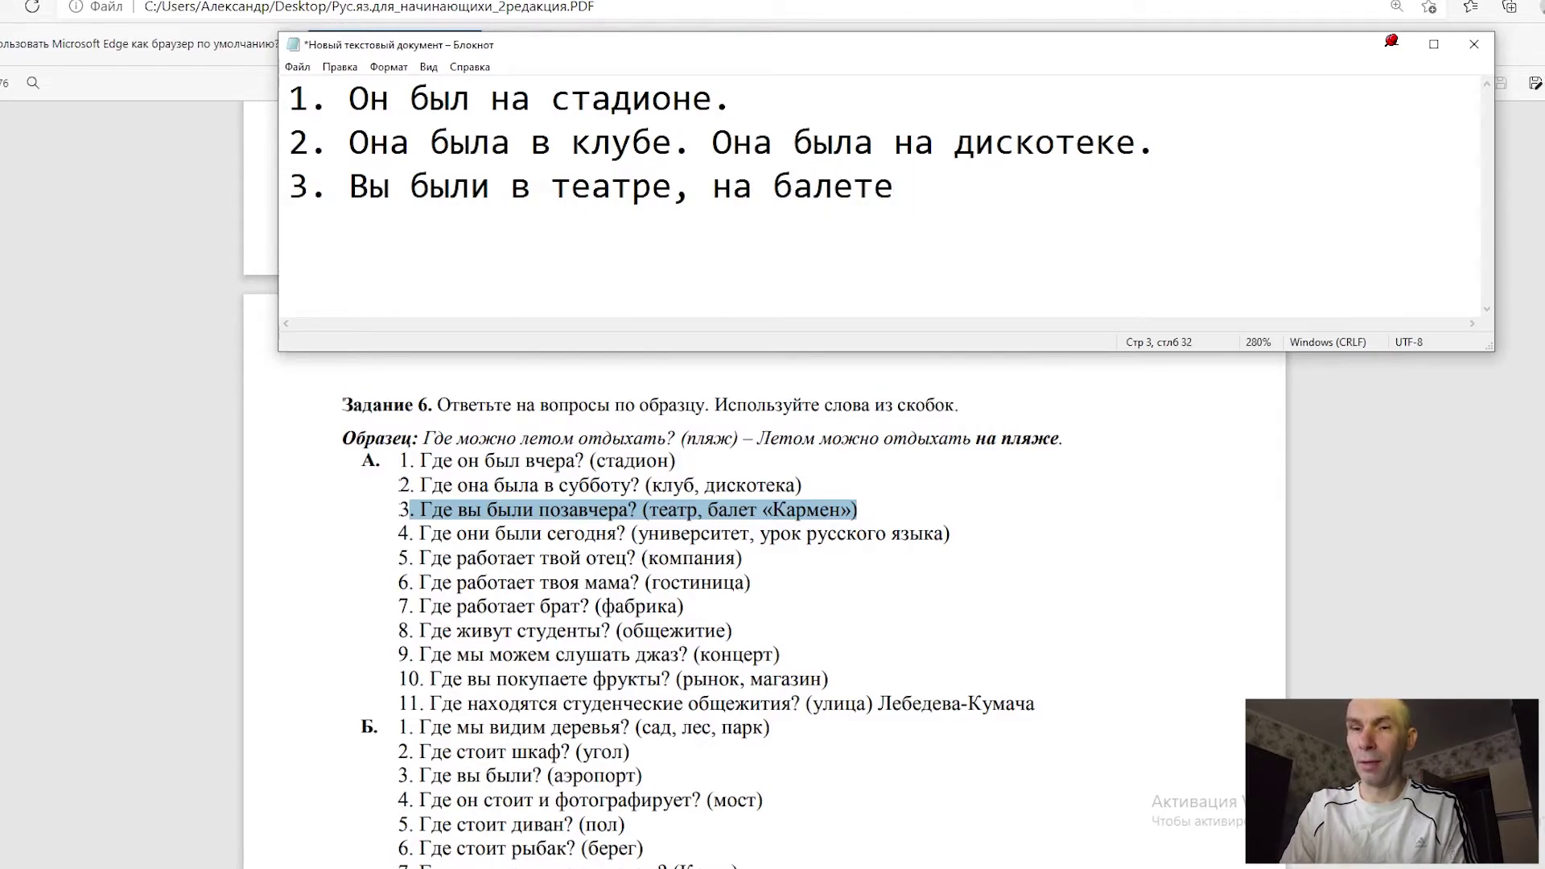
type("№")
key("BackSpace")
type("\"Кармен\"")
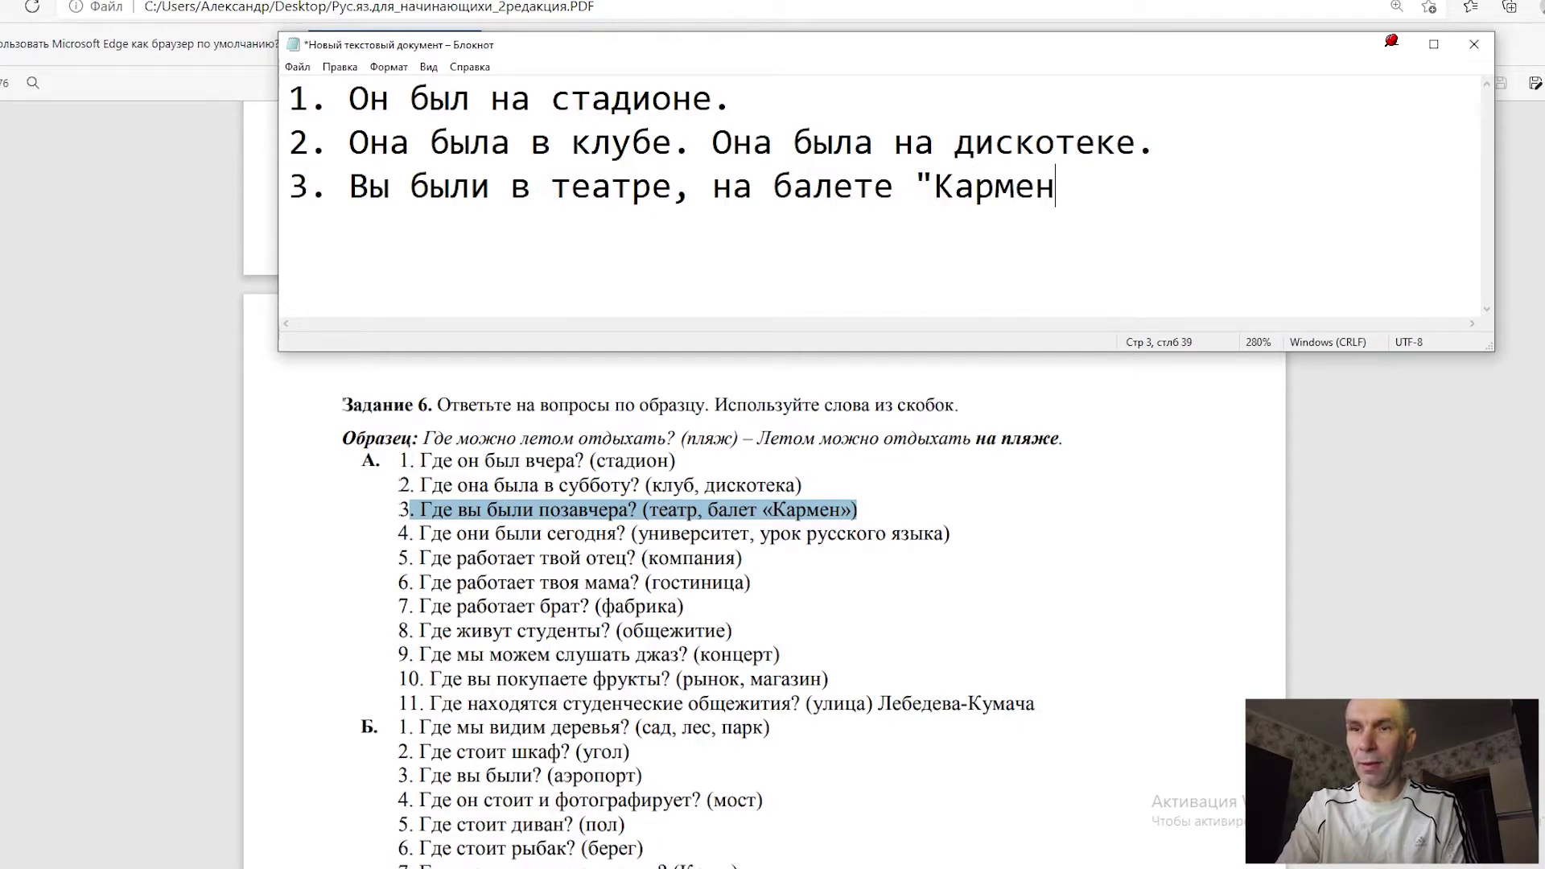
key("Return")
type("4.")
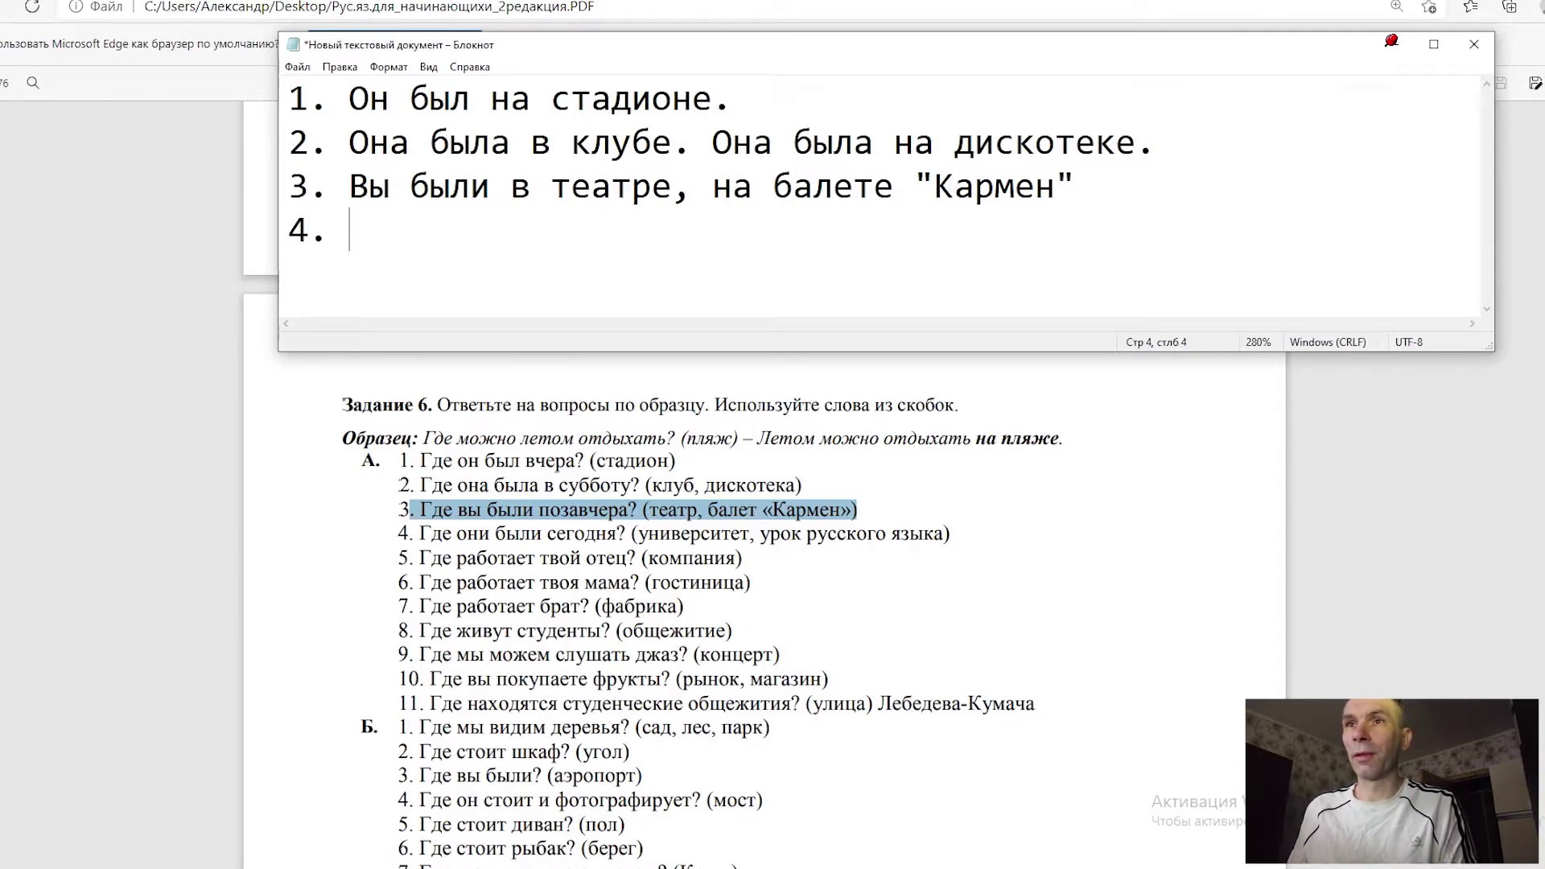
Step: Write answer 4 'Они были в университете, на уроке русского языка.' and begin line '5.'
left_click_drag(400, 533, 954, 534)
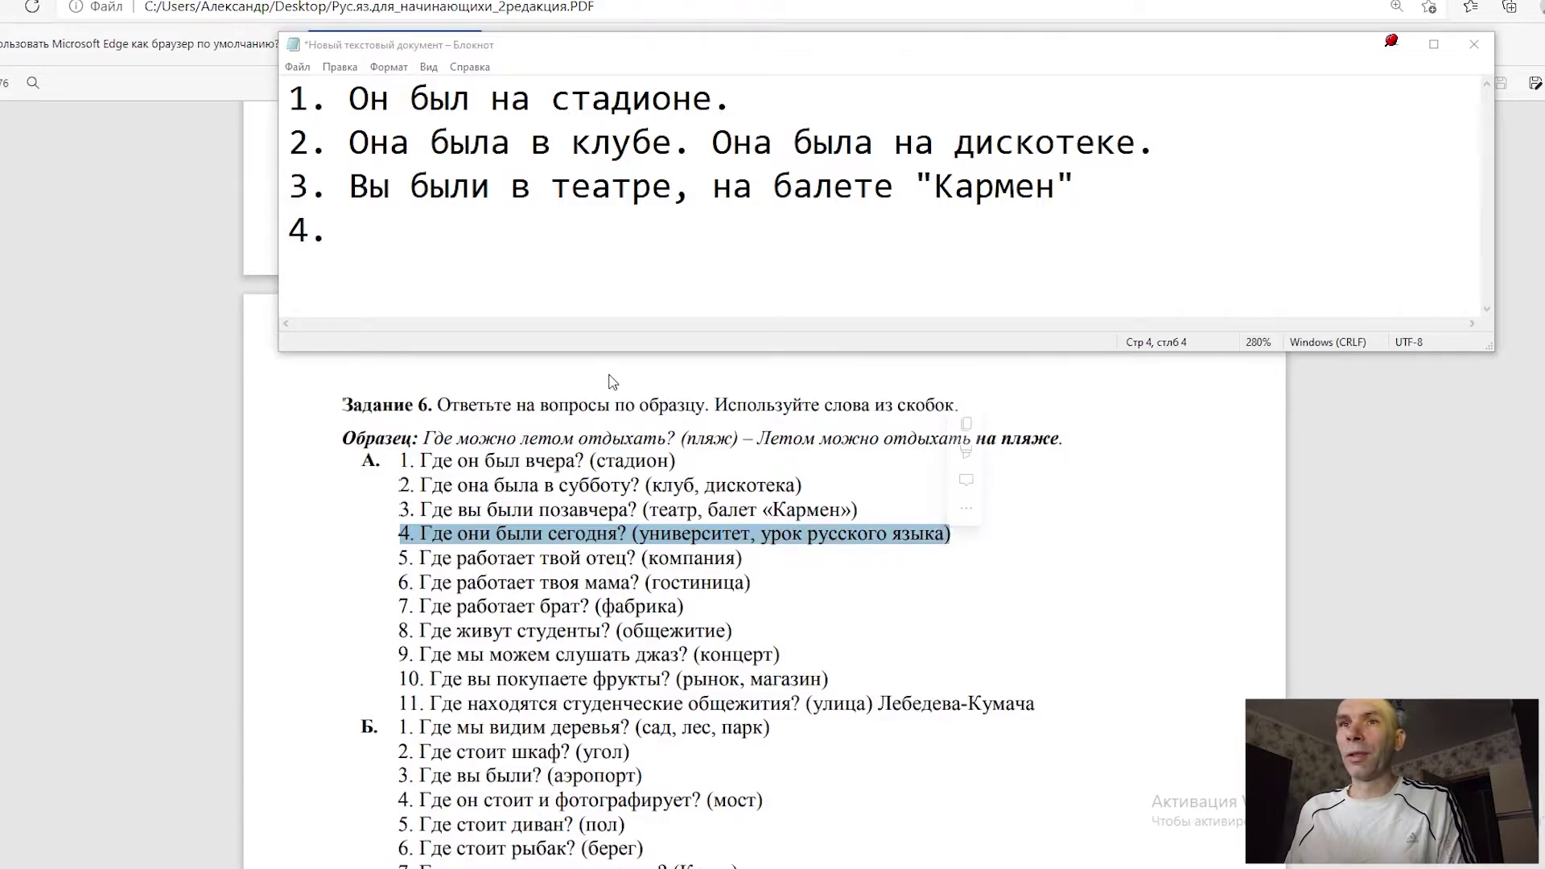
left_click(372, 226)
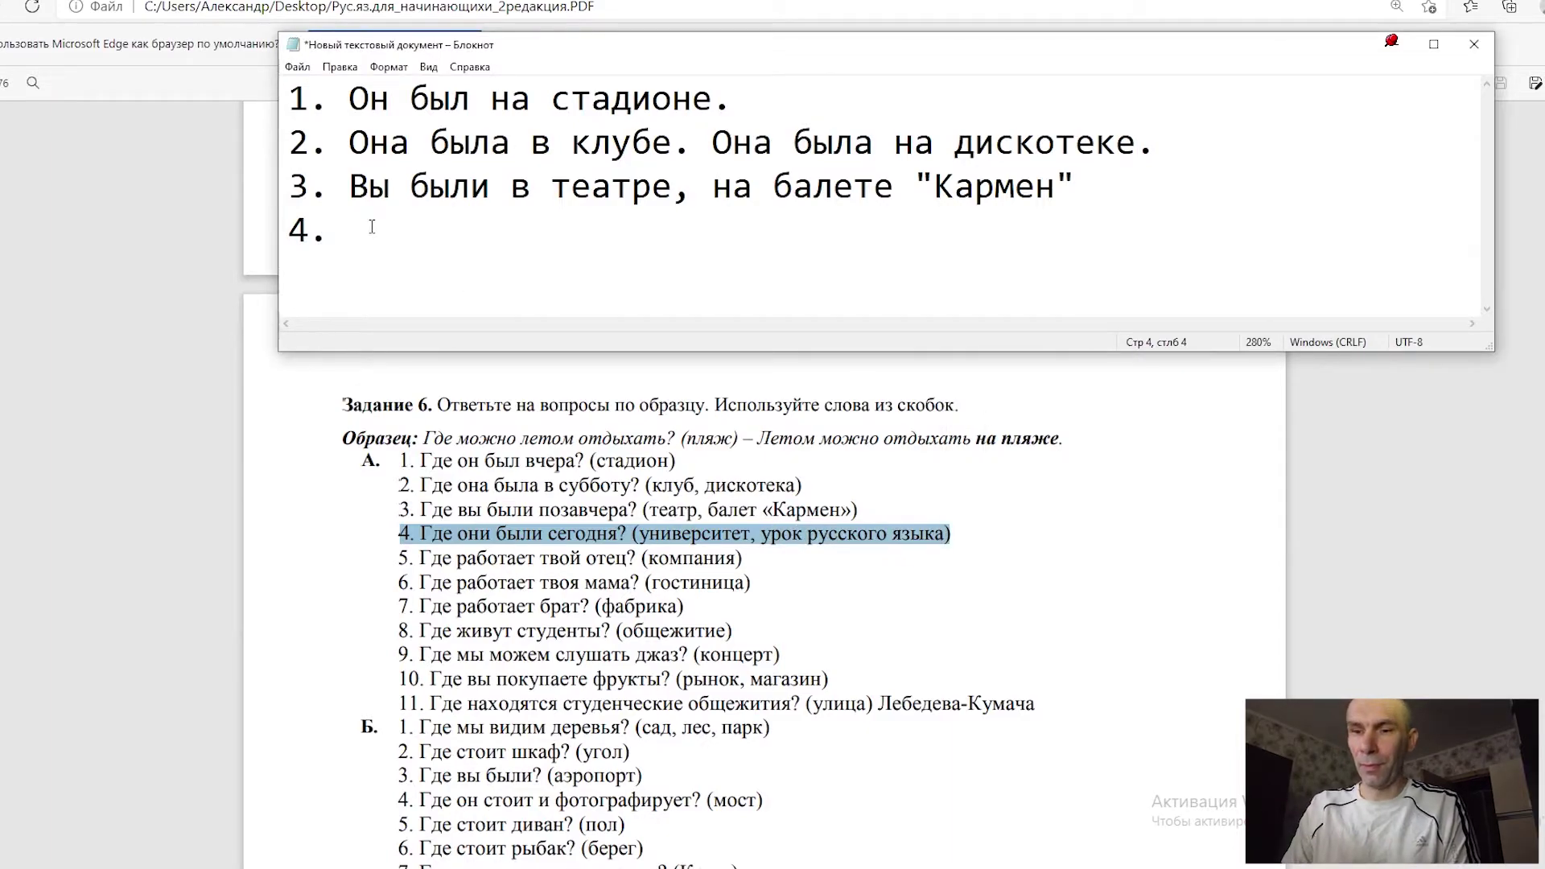
type("Они бы")
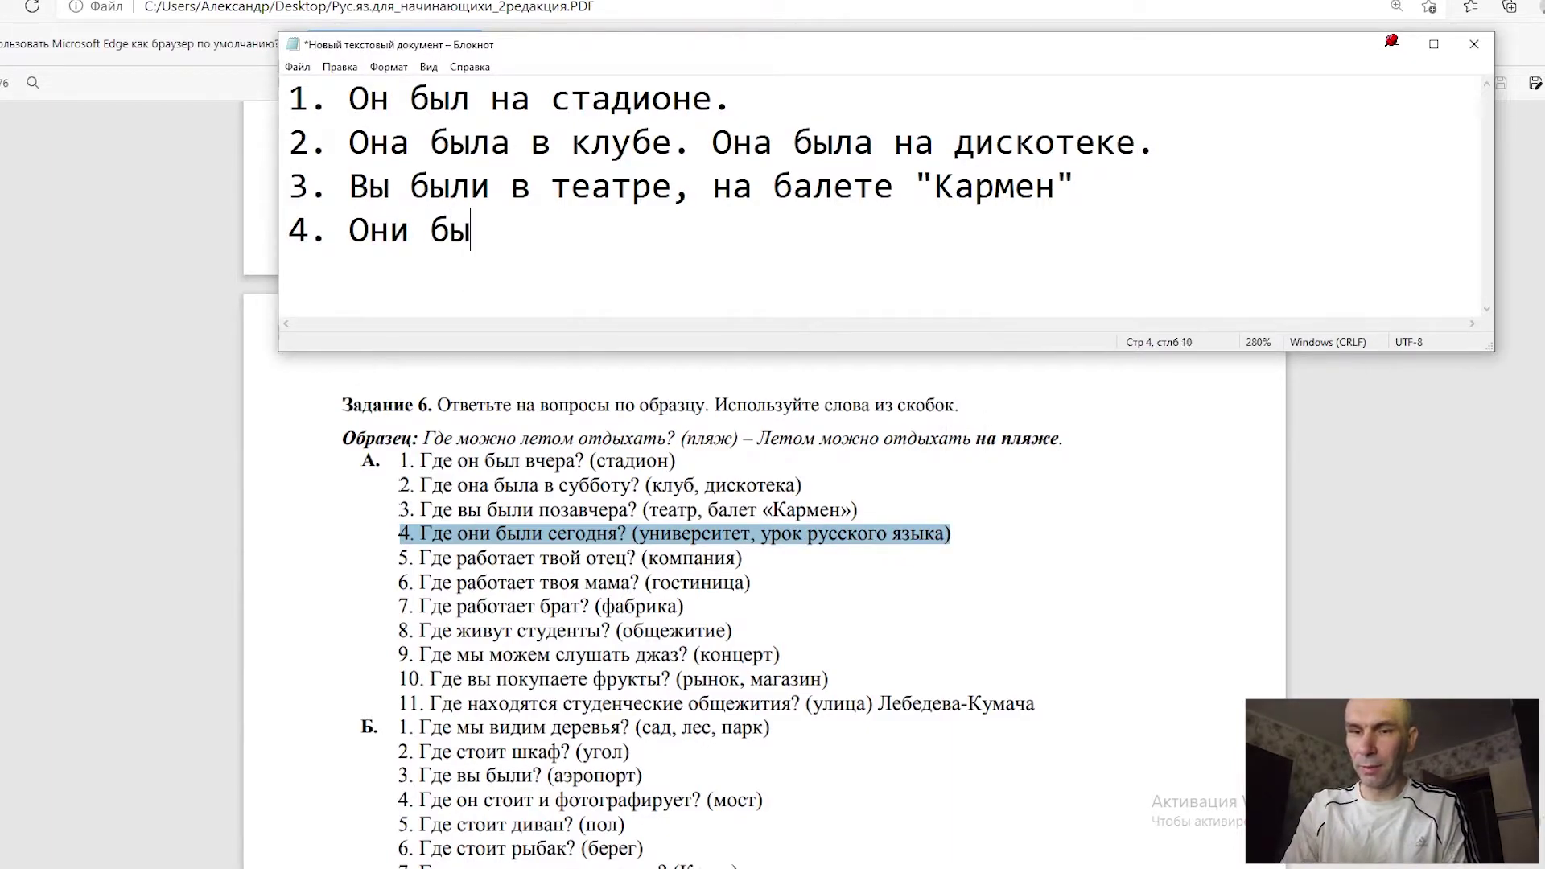
type("ли ")
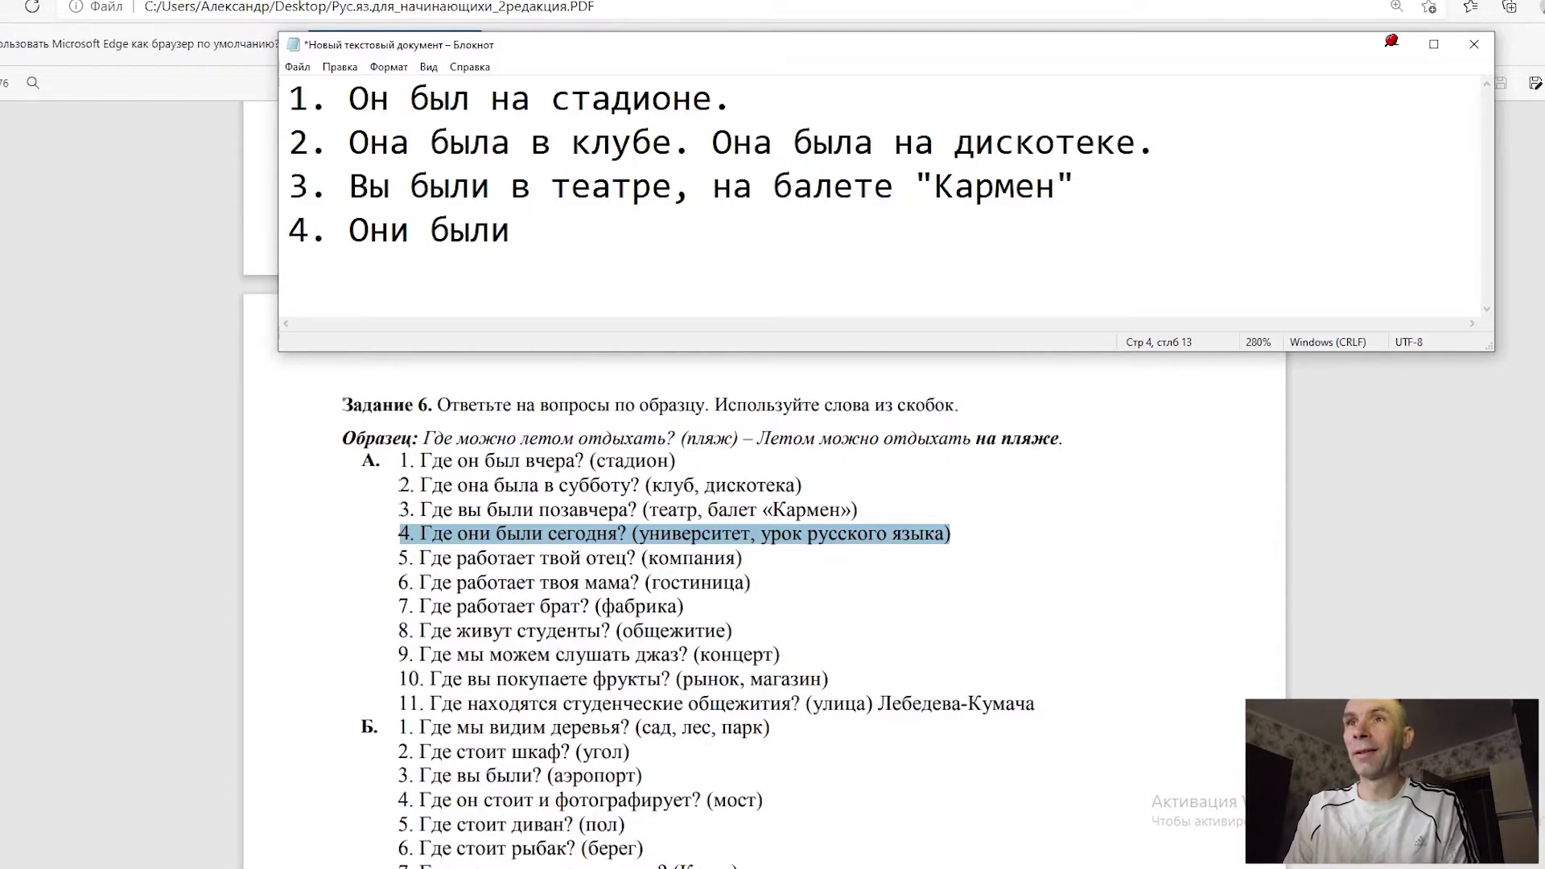
type("в уни")
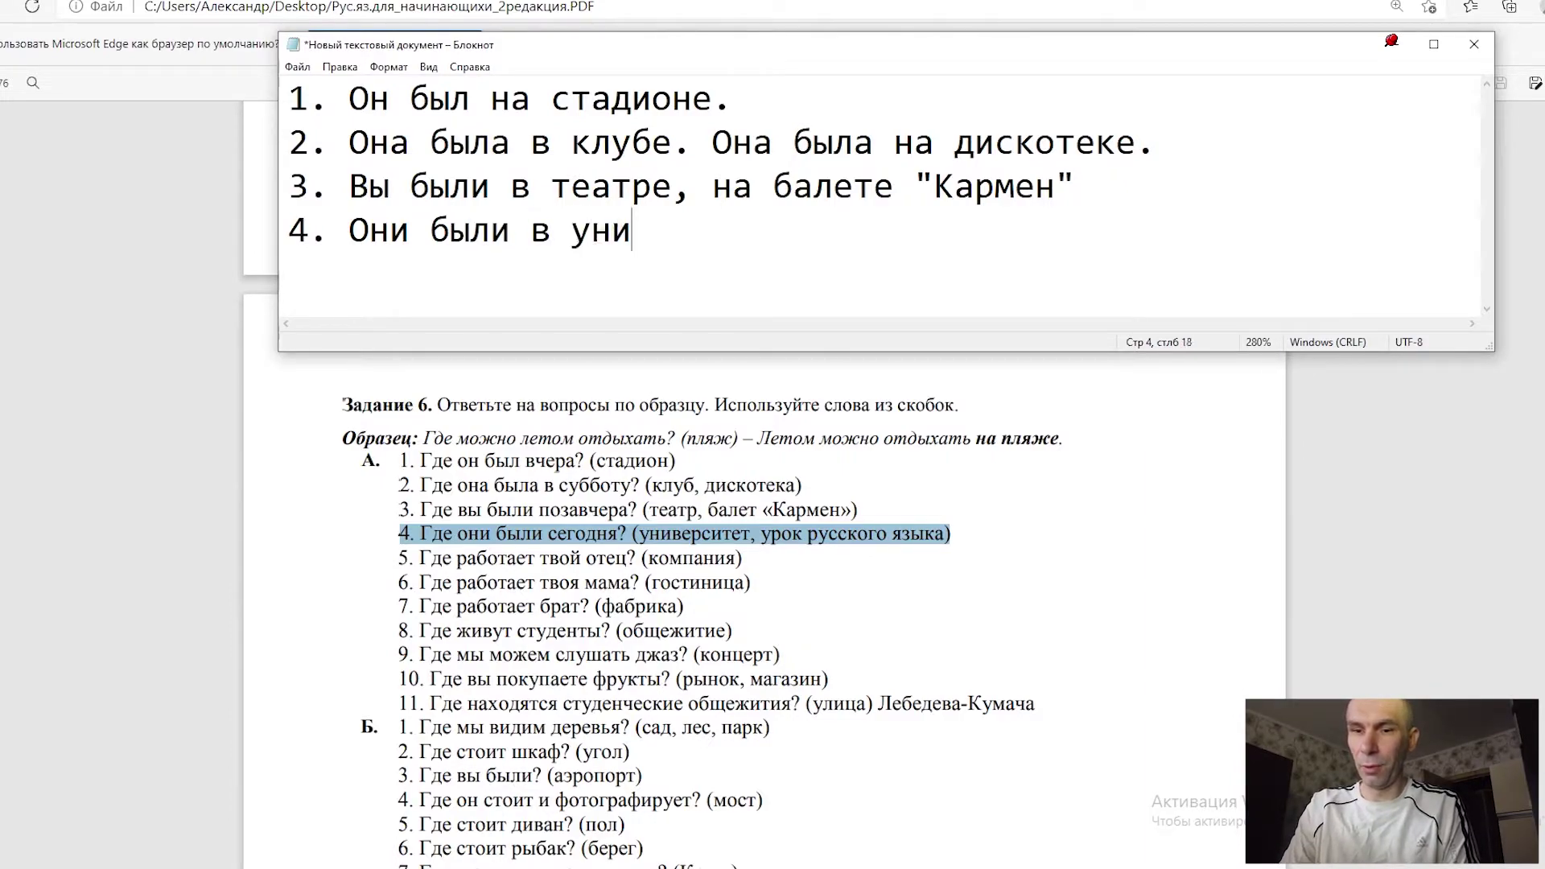
type("версите")
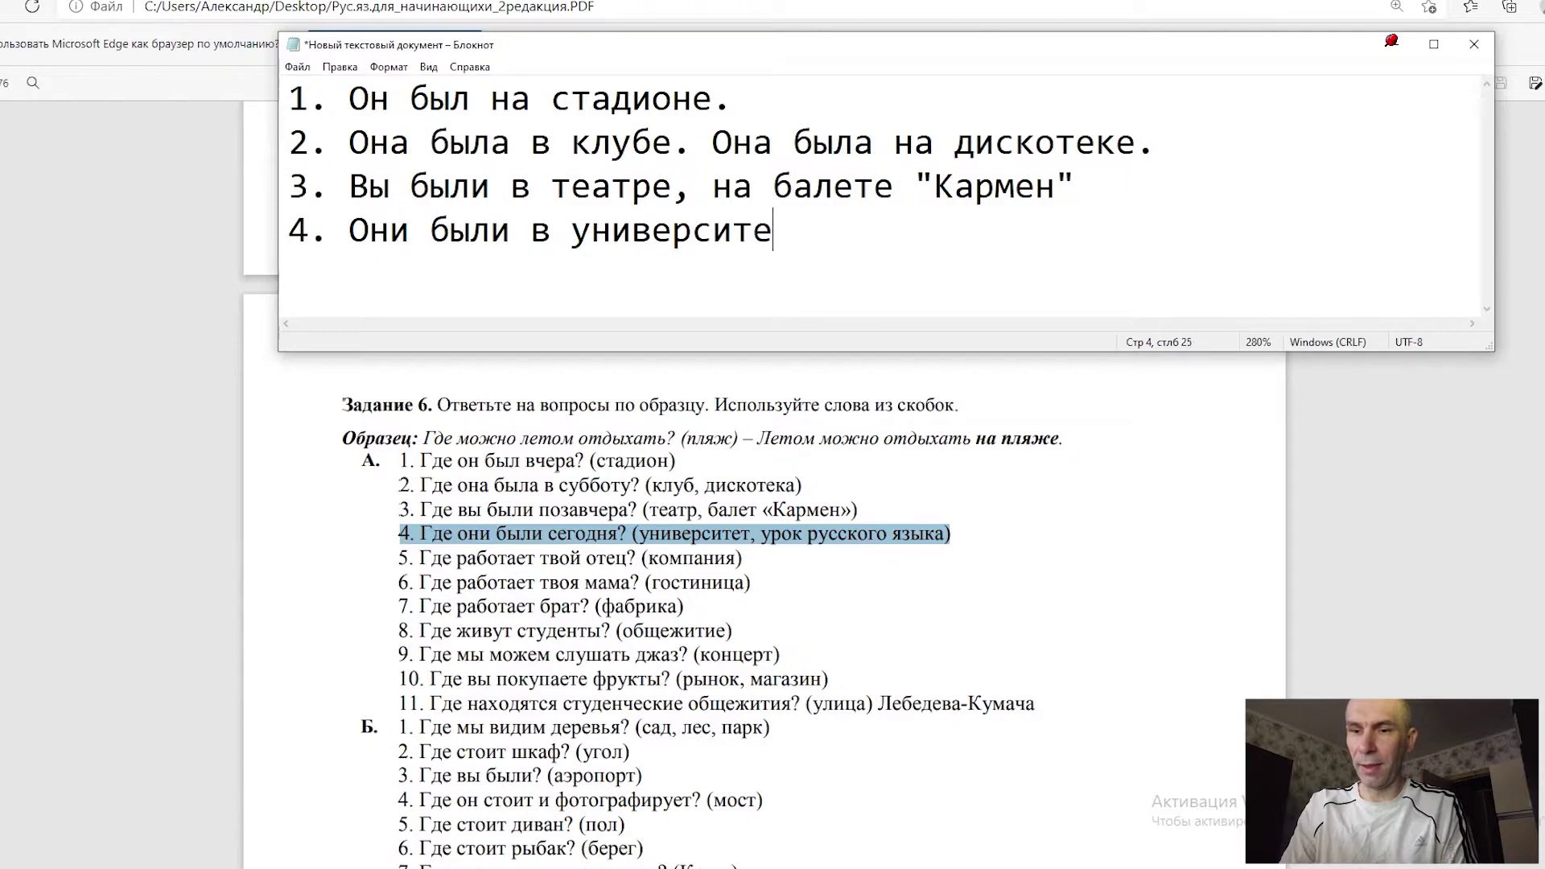
type("те, на урок")
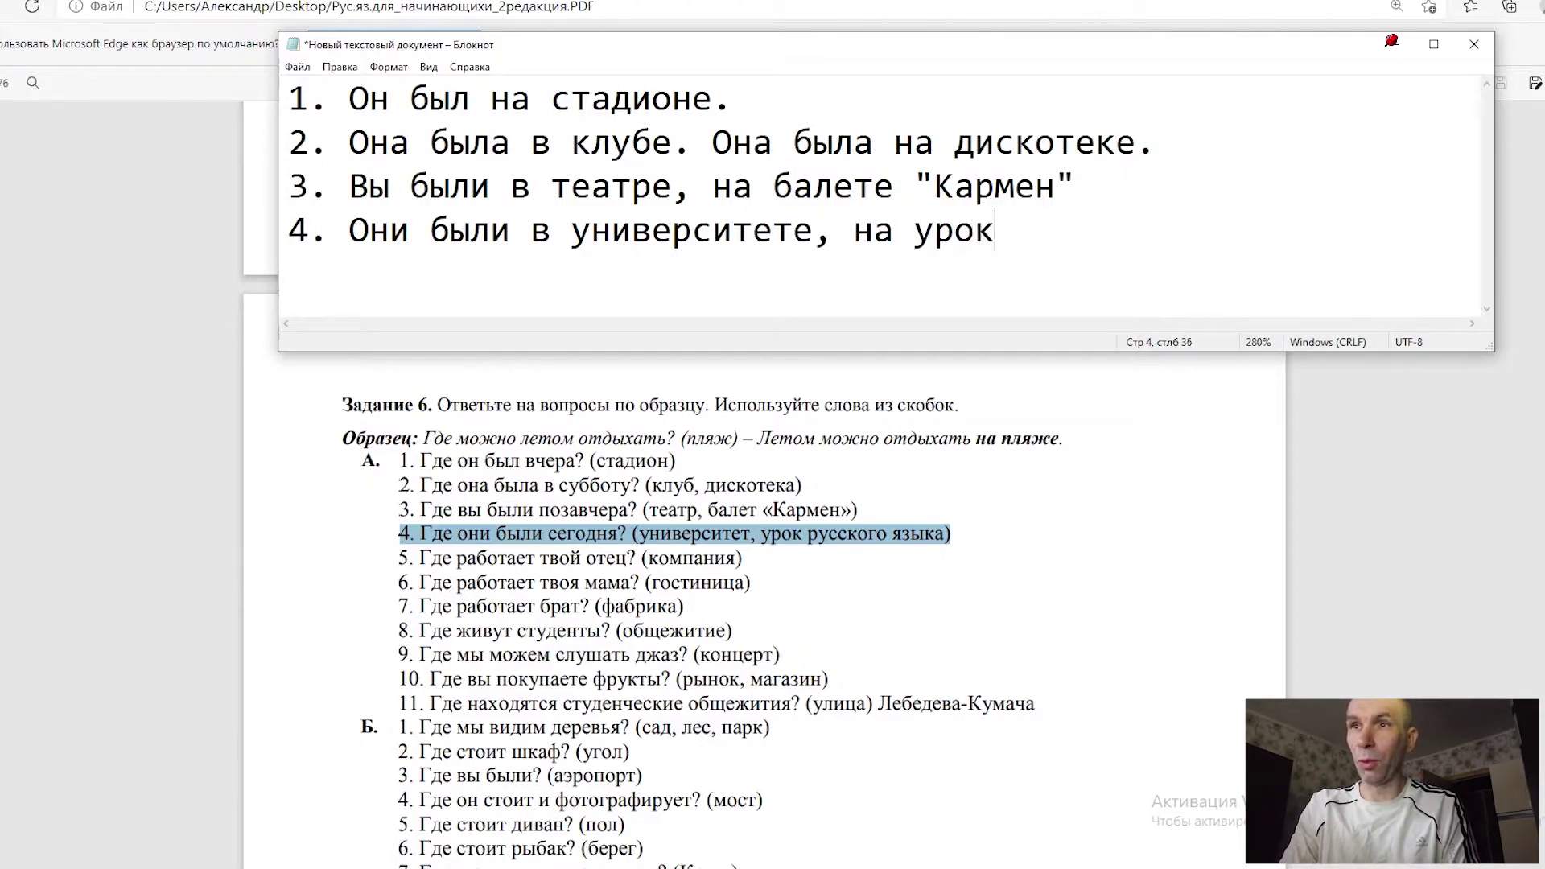
type("е ру")
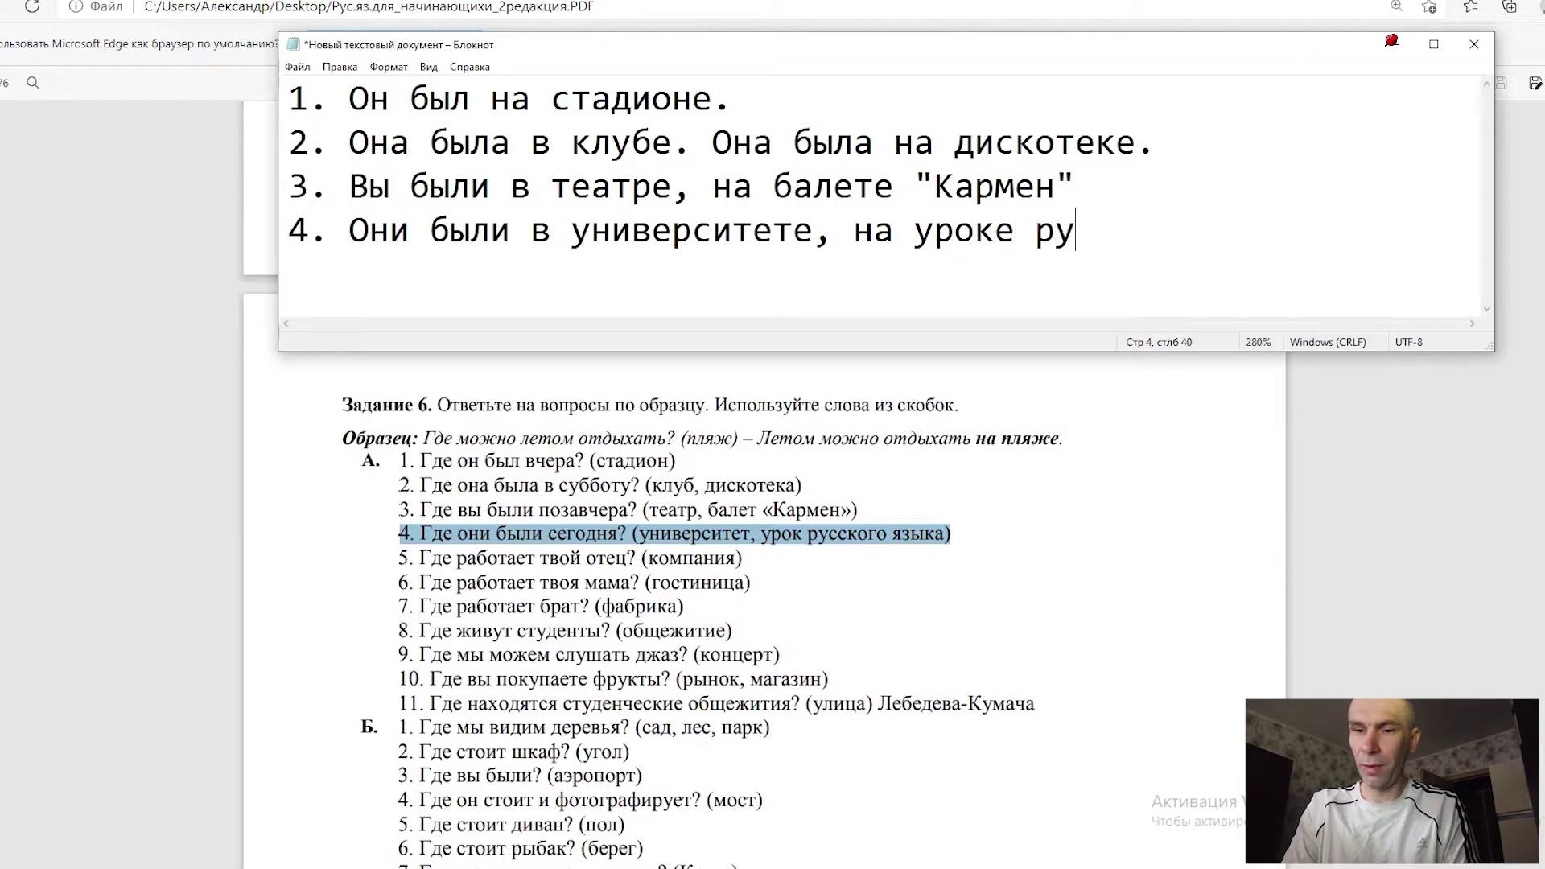
type("сского я")
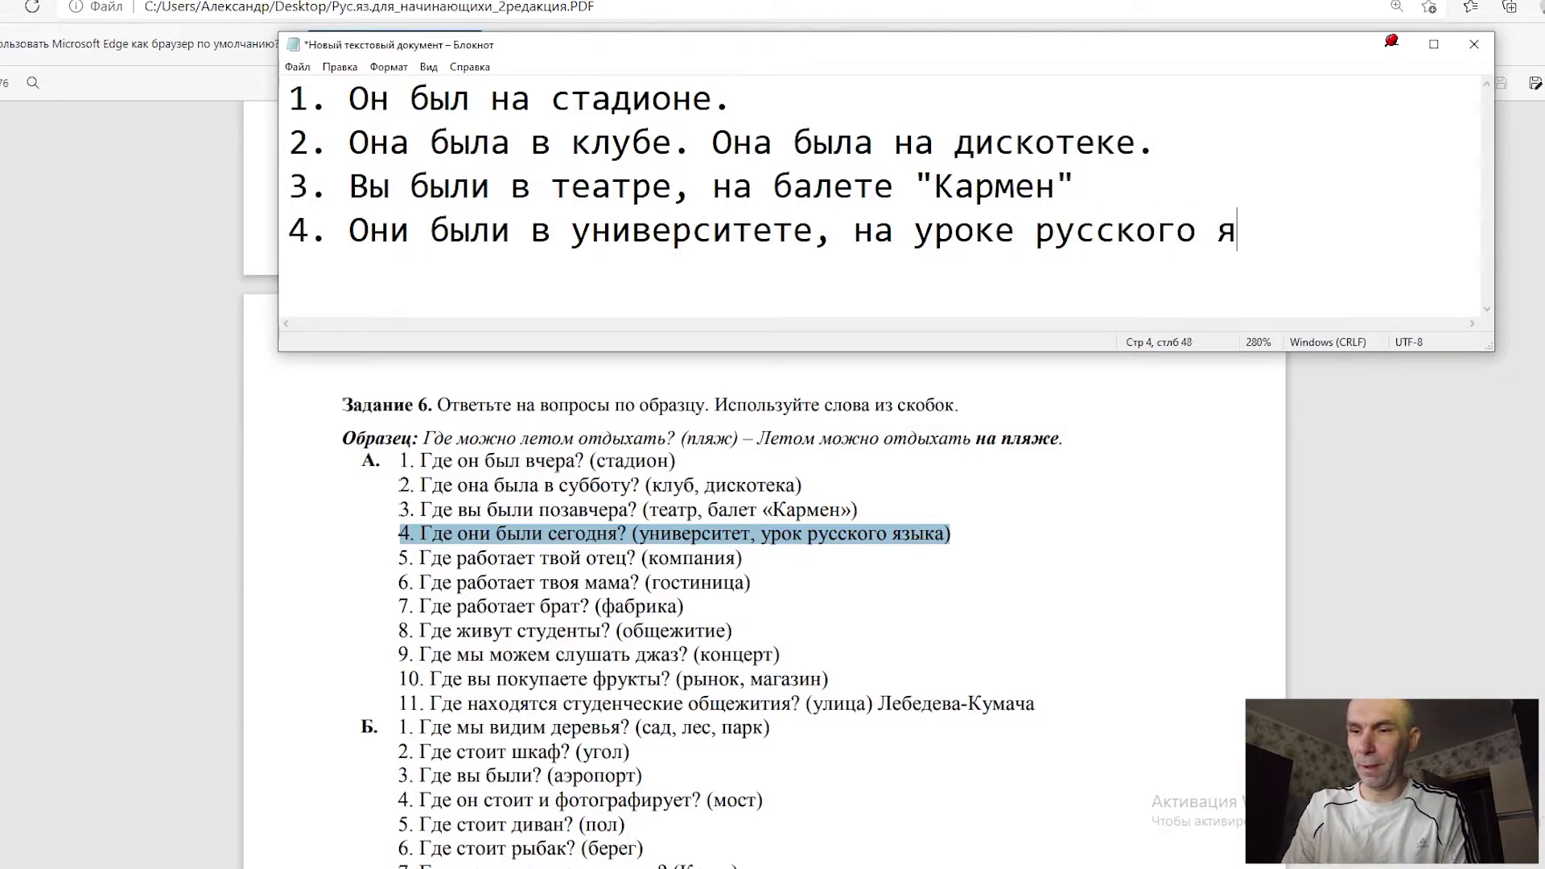
type("зыка.")
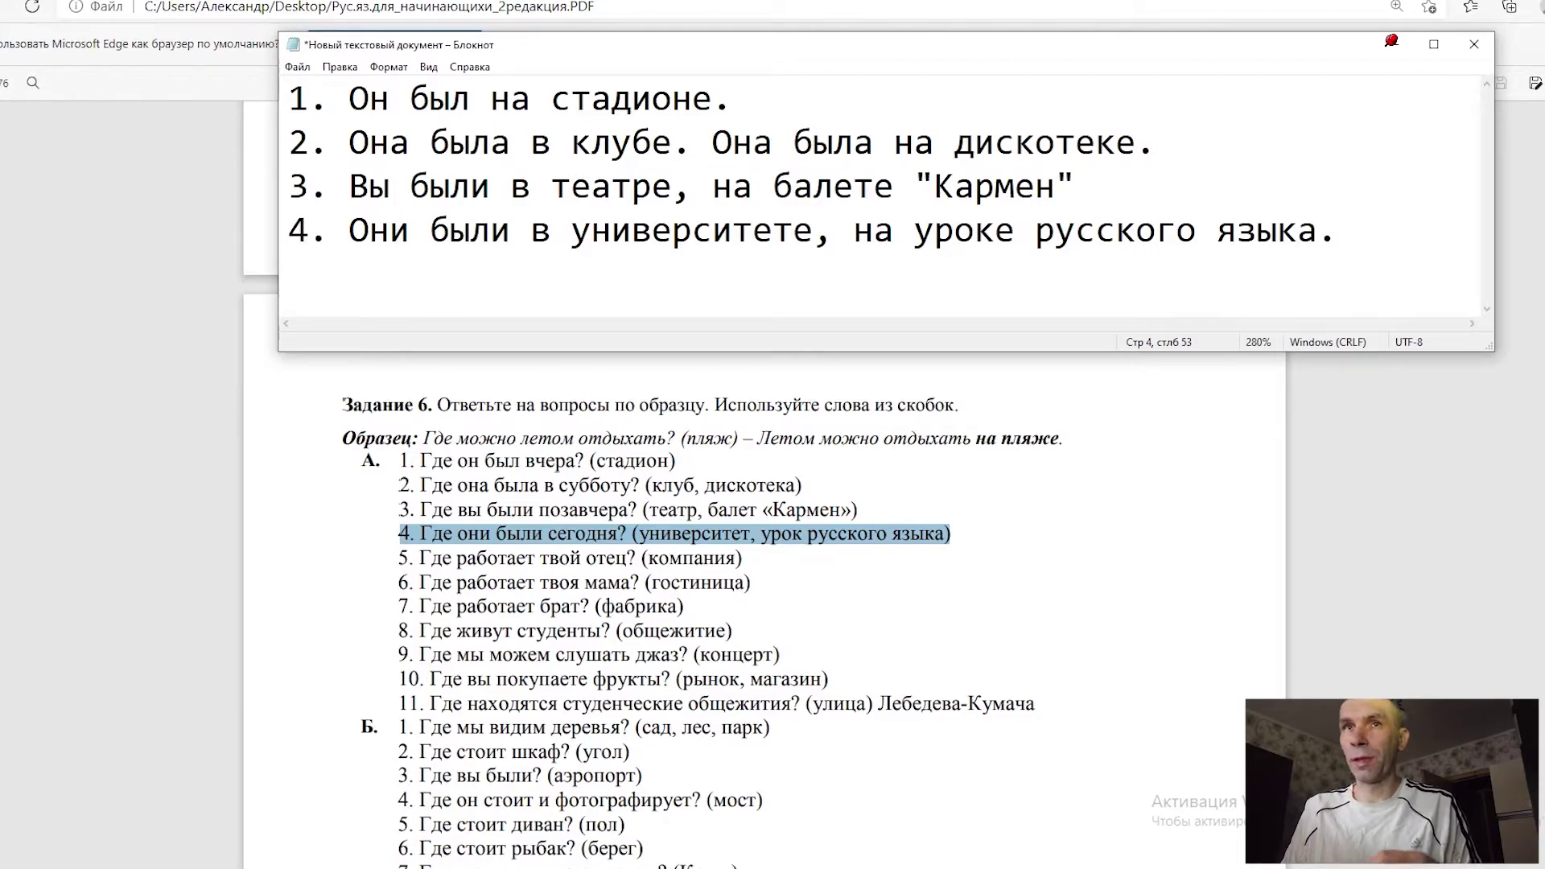
key("Return")
type("5.")
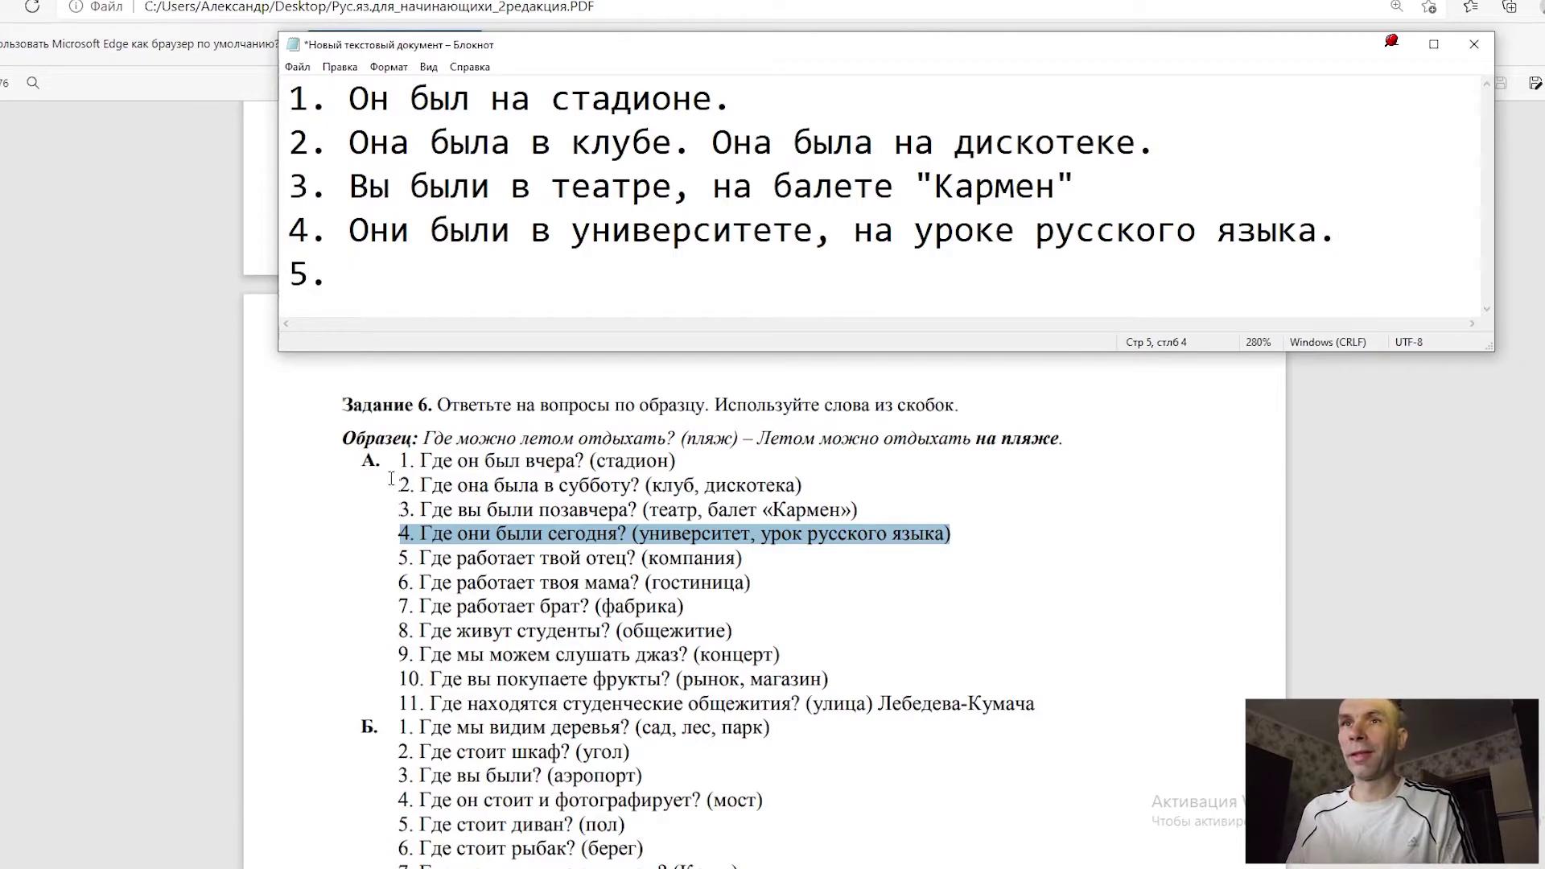
Step: Write answer 5 'Отец работает в компании.'
mouse_move(416, 557)
left_mouse_down()
mouse_move(728, 557)
mouse_move(768, 536)
mouse_move(735, 558)
left_mouse_up()
left_click(370, 274)
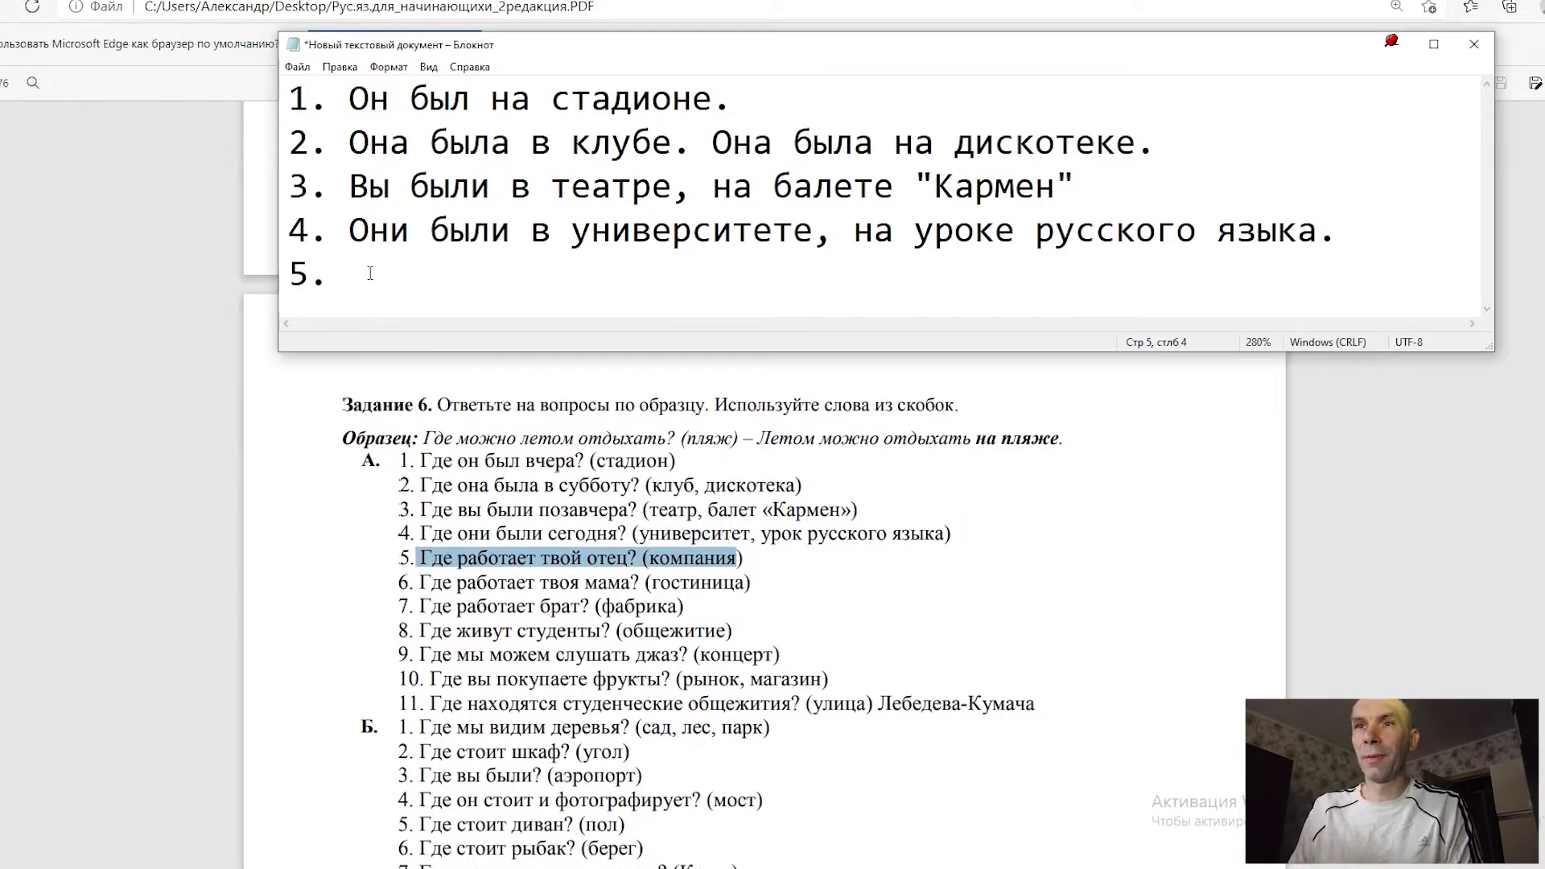
type("Отец ")
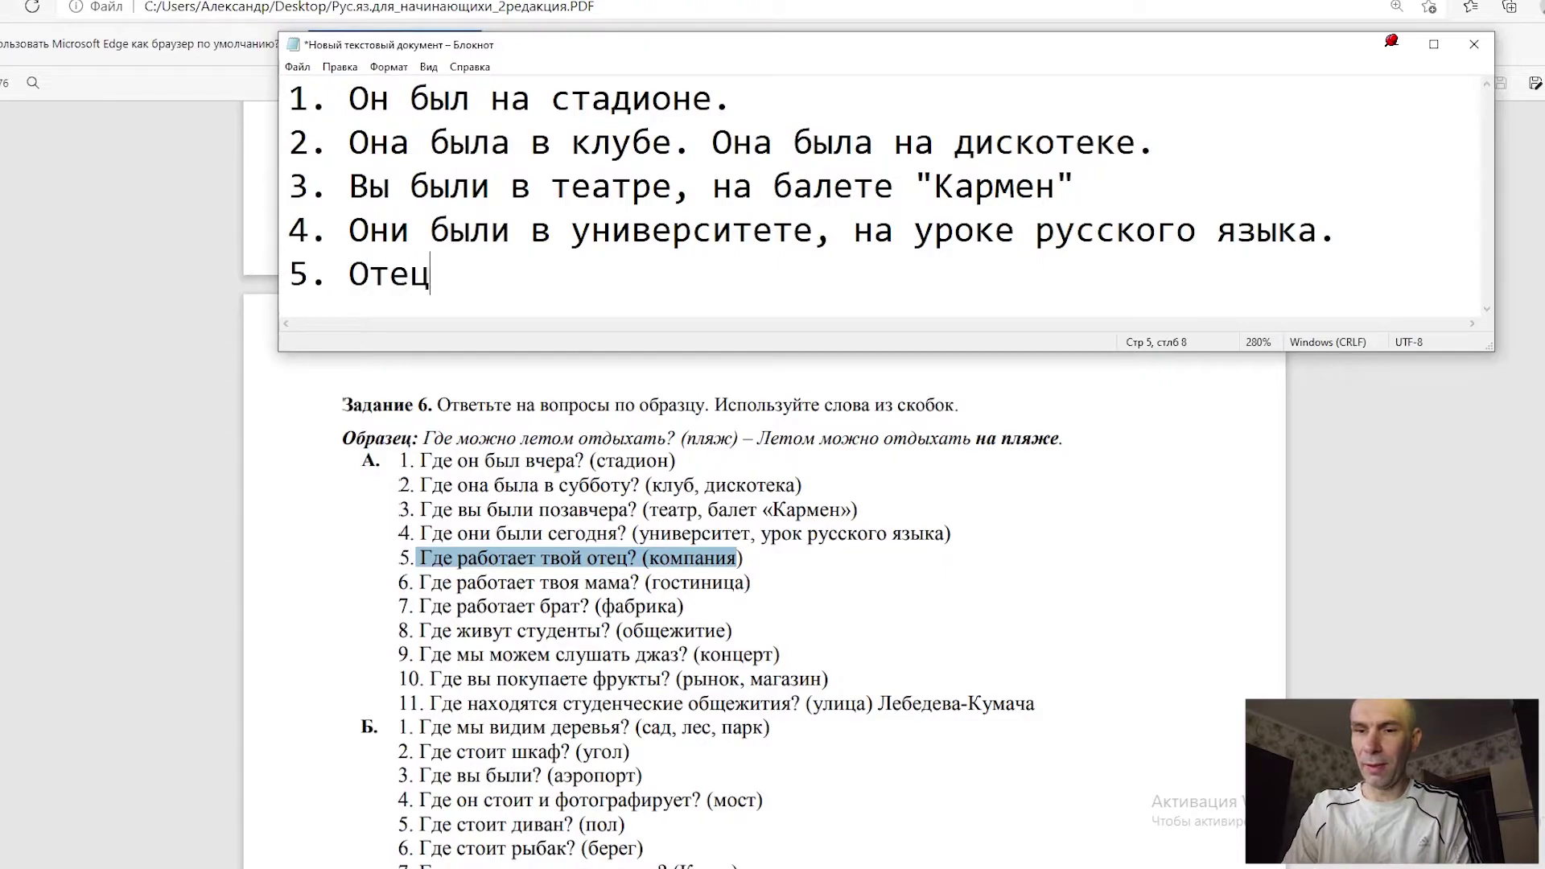
type("работает")
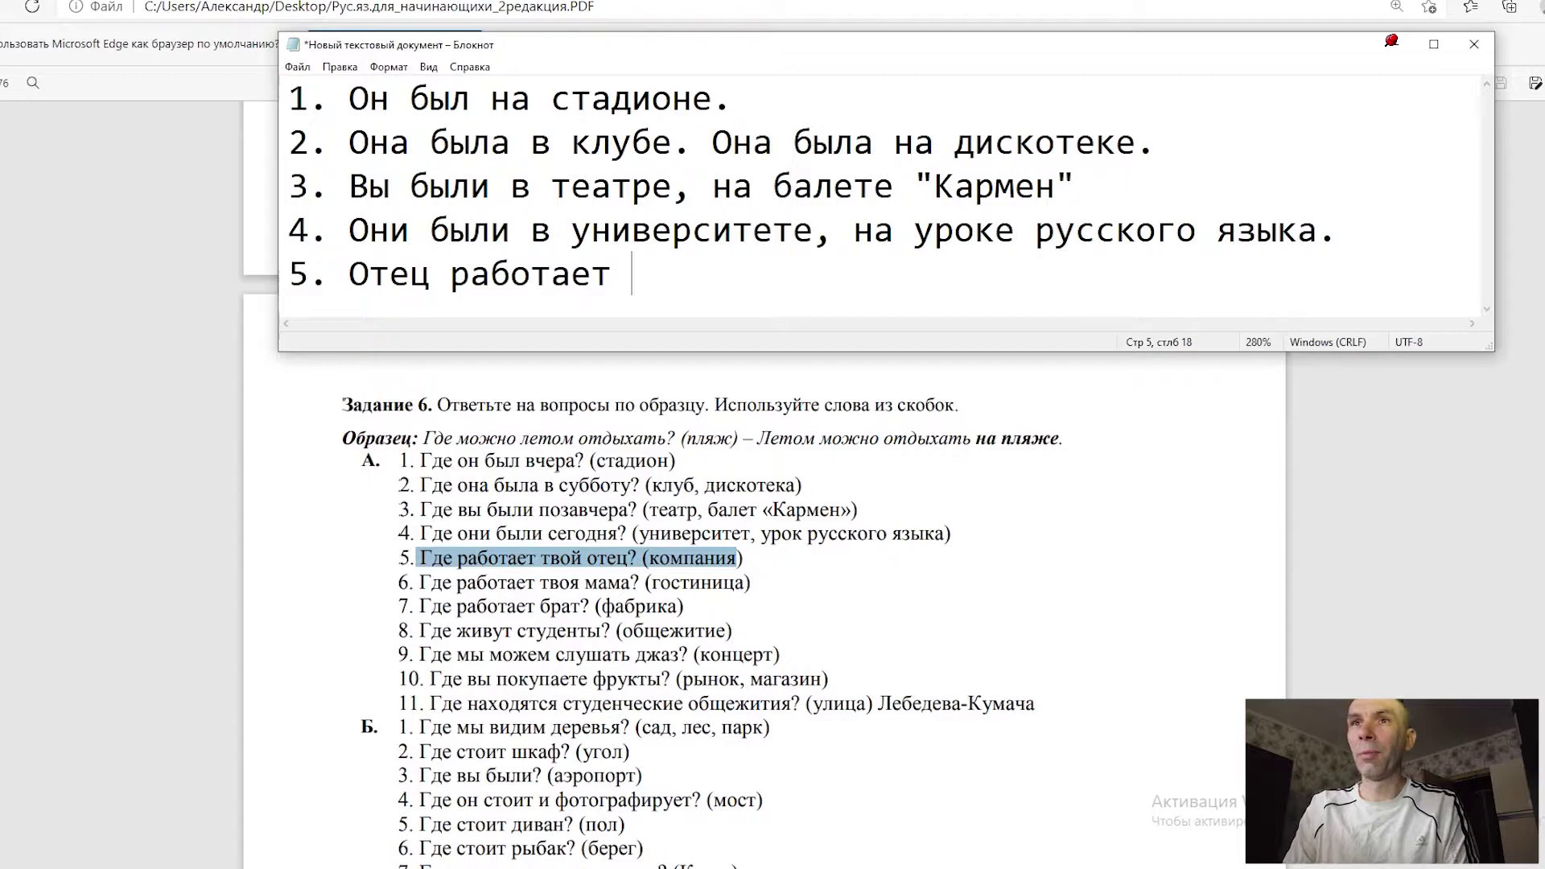
type(" в ком")
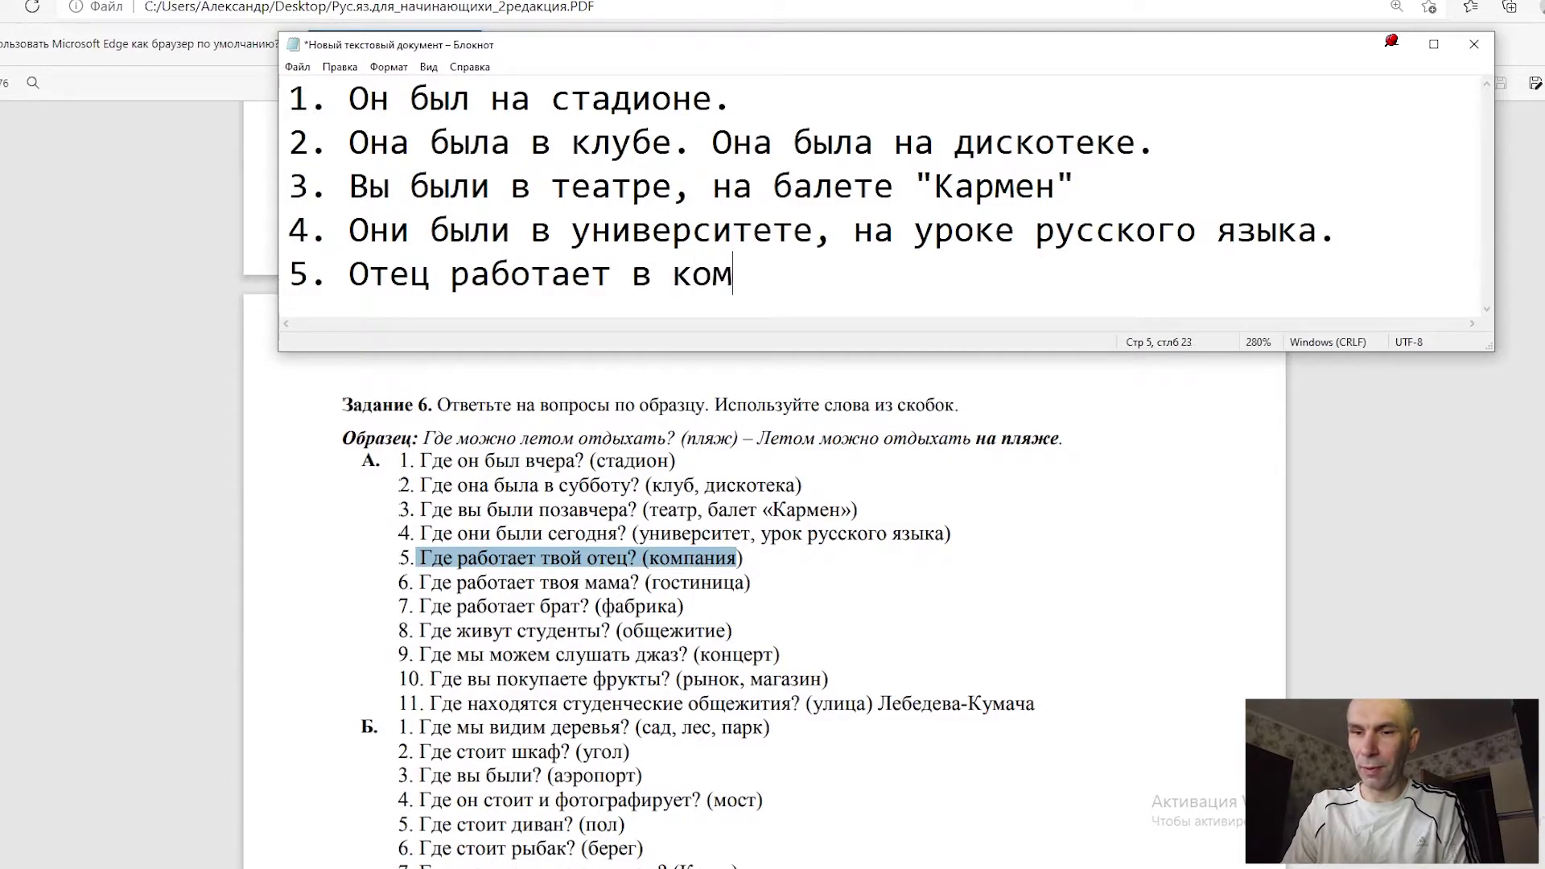
type("пании.")
Step: Add answer 6 as '6. Мама работает в гостиннице.'
key("Return")
type("6.")
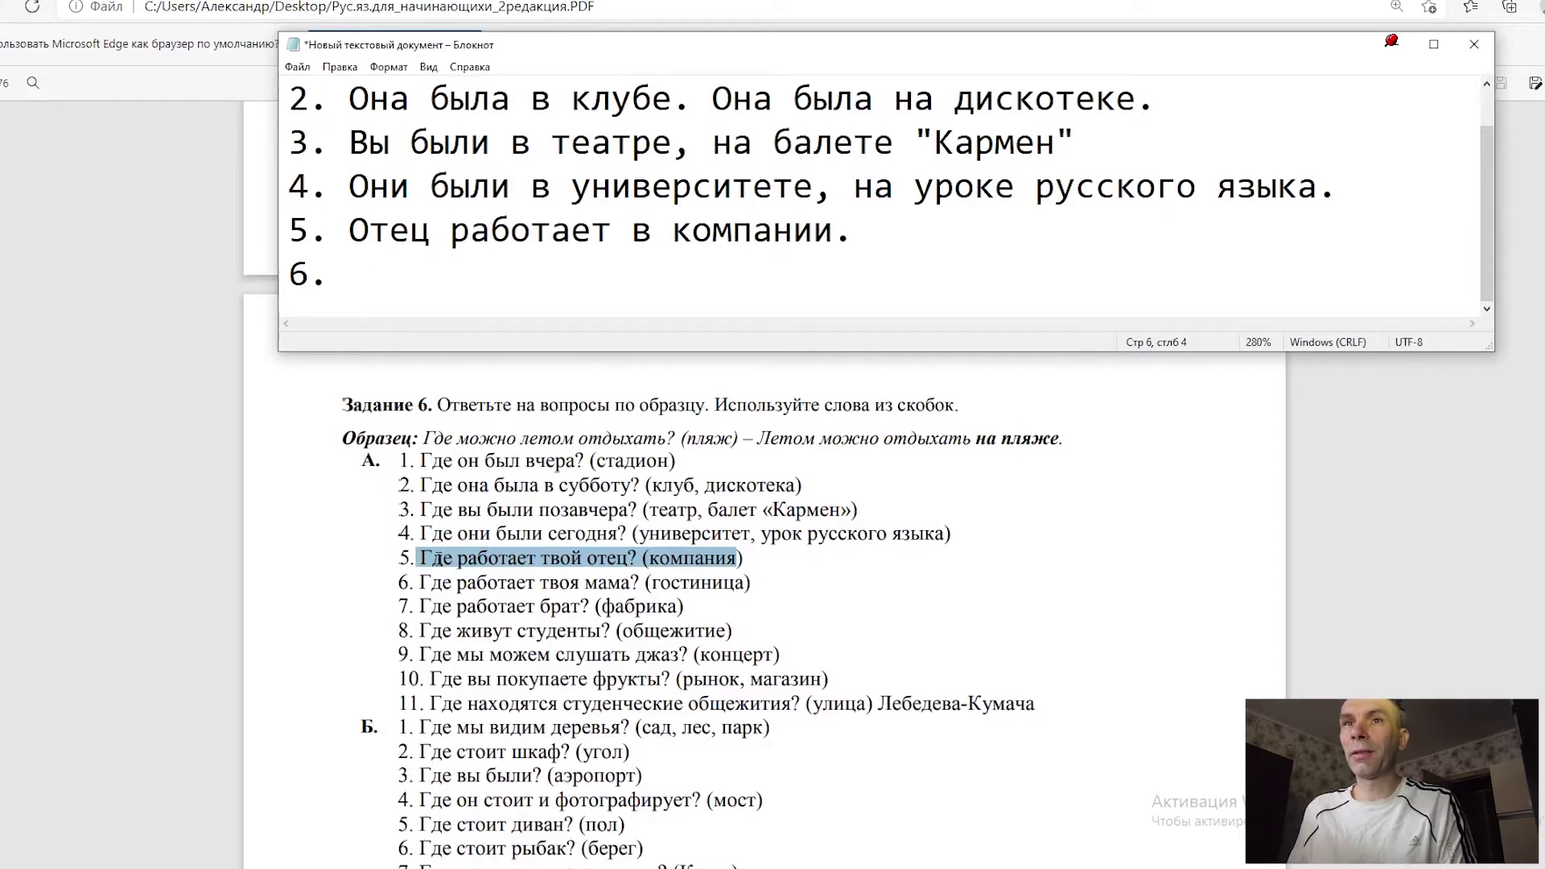
left_click_drag(417, 581, 751, 581)
left_click(373, 284)
type("Мама работает в гостиннице.")
Step: Add answer 7 as '7. Брат работает на фабрике.'
key("Return")
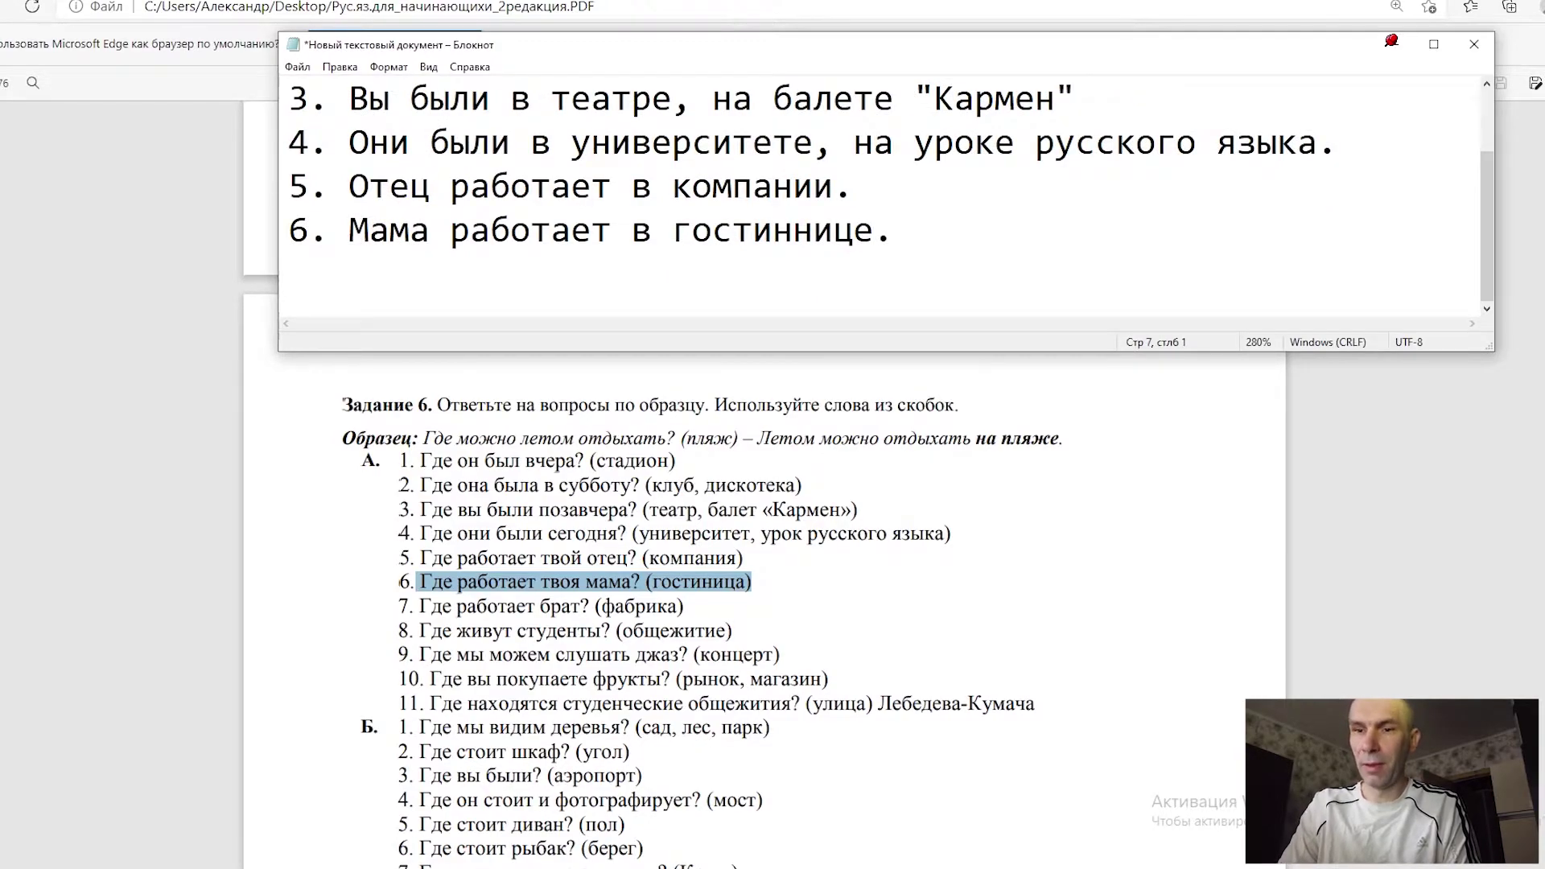
type("7.")
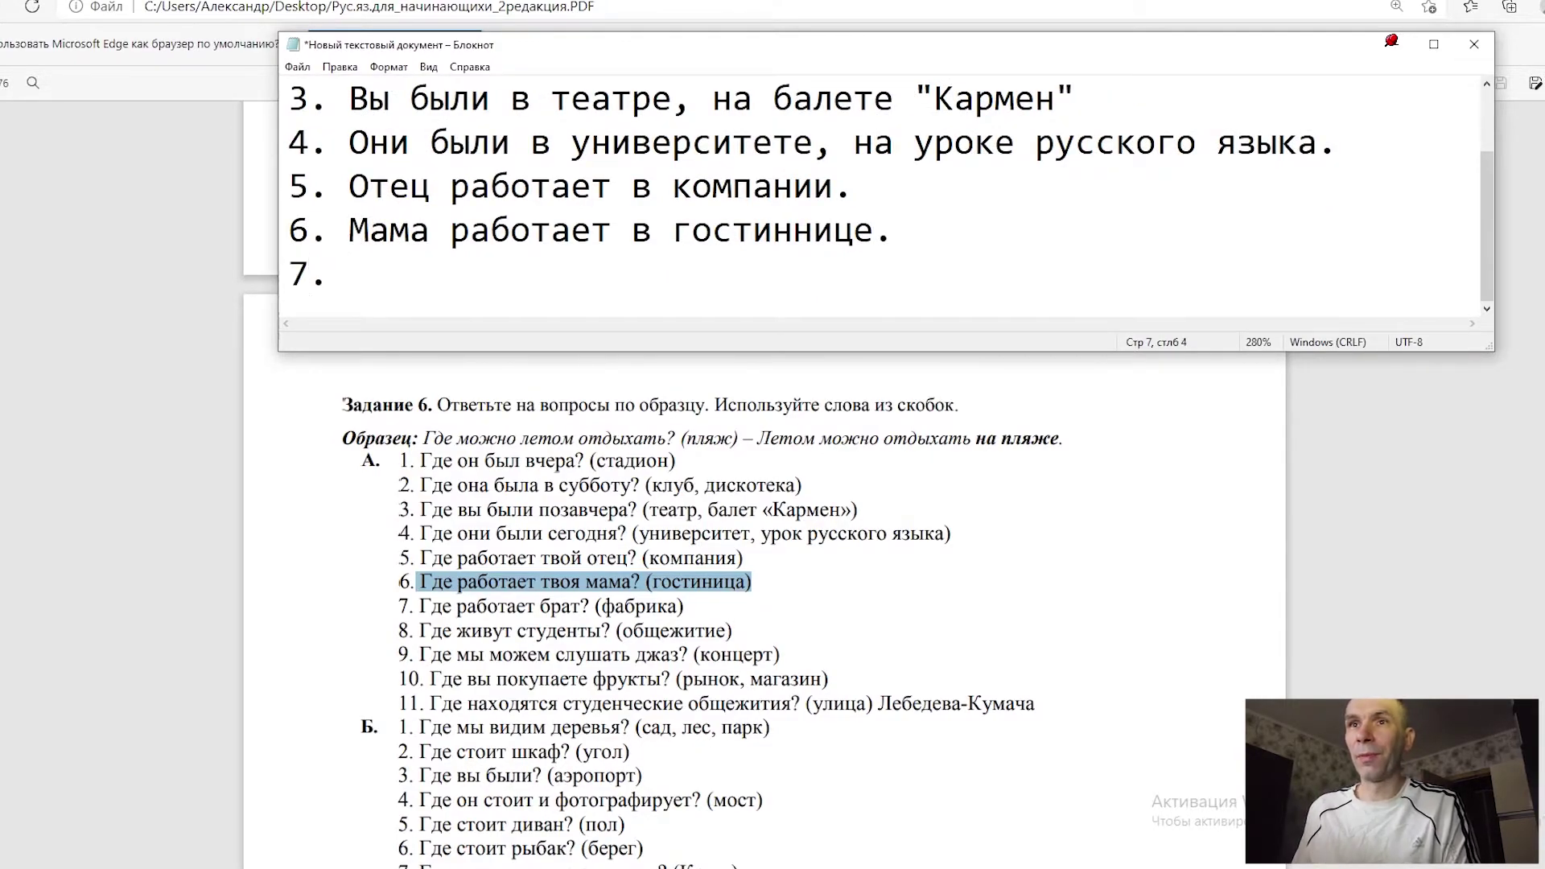
left_click_drag(420, 605, 704, 630)
left_click(359, 267)
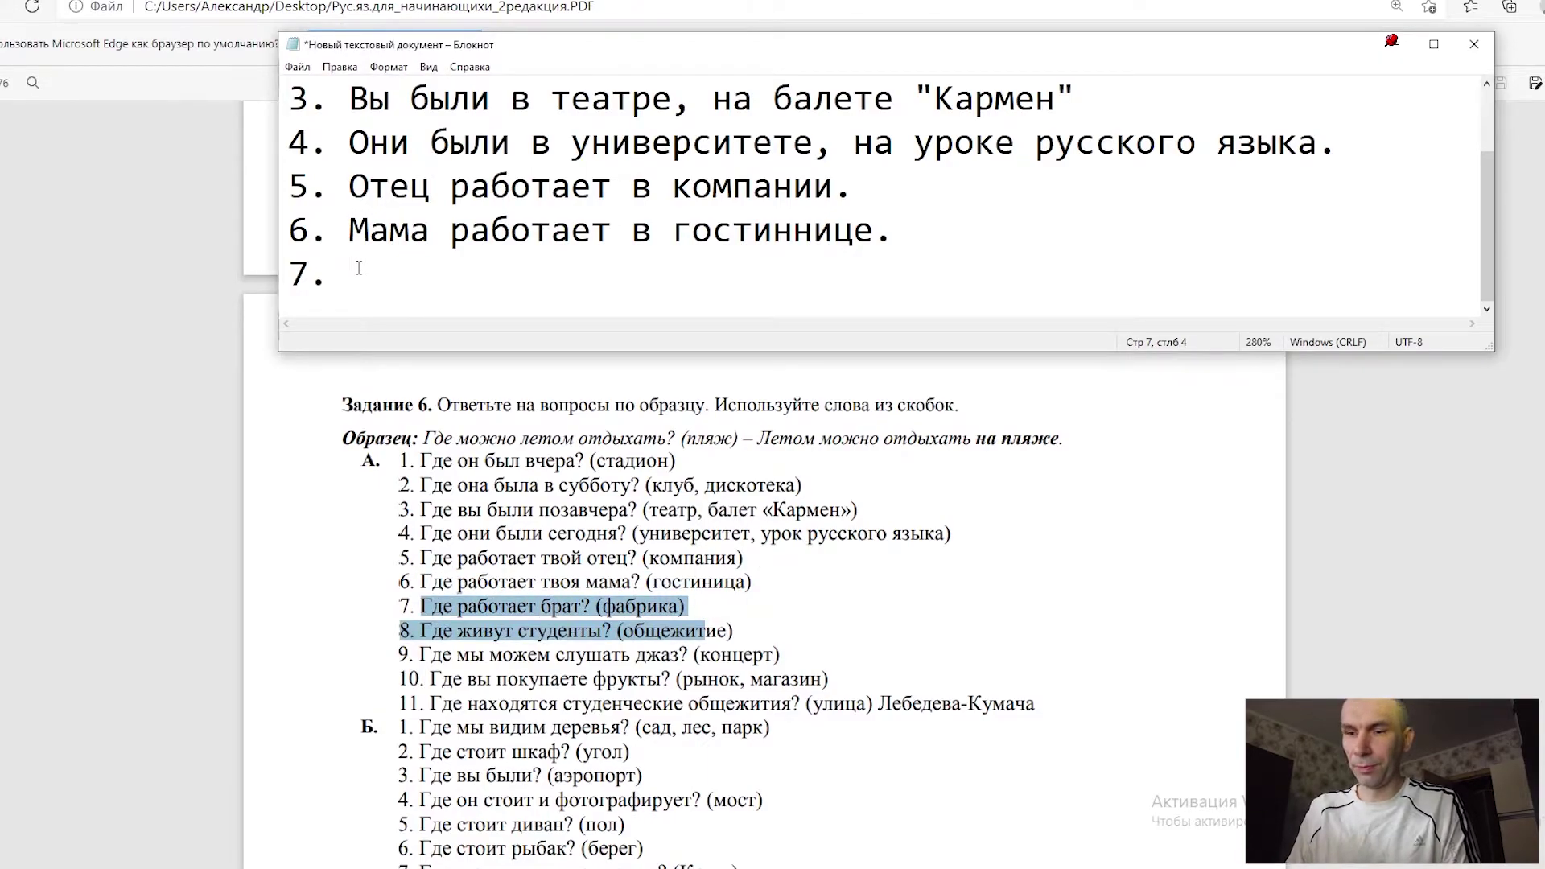
type("Брат ра")
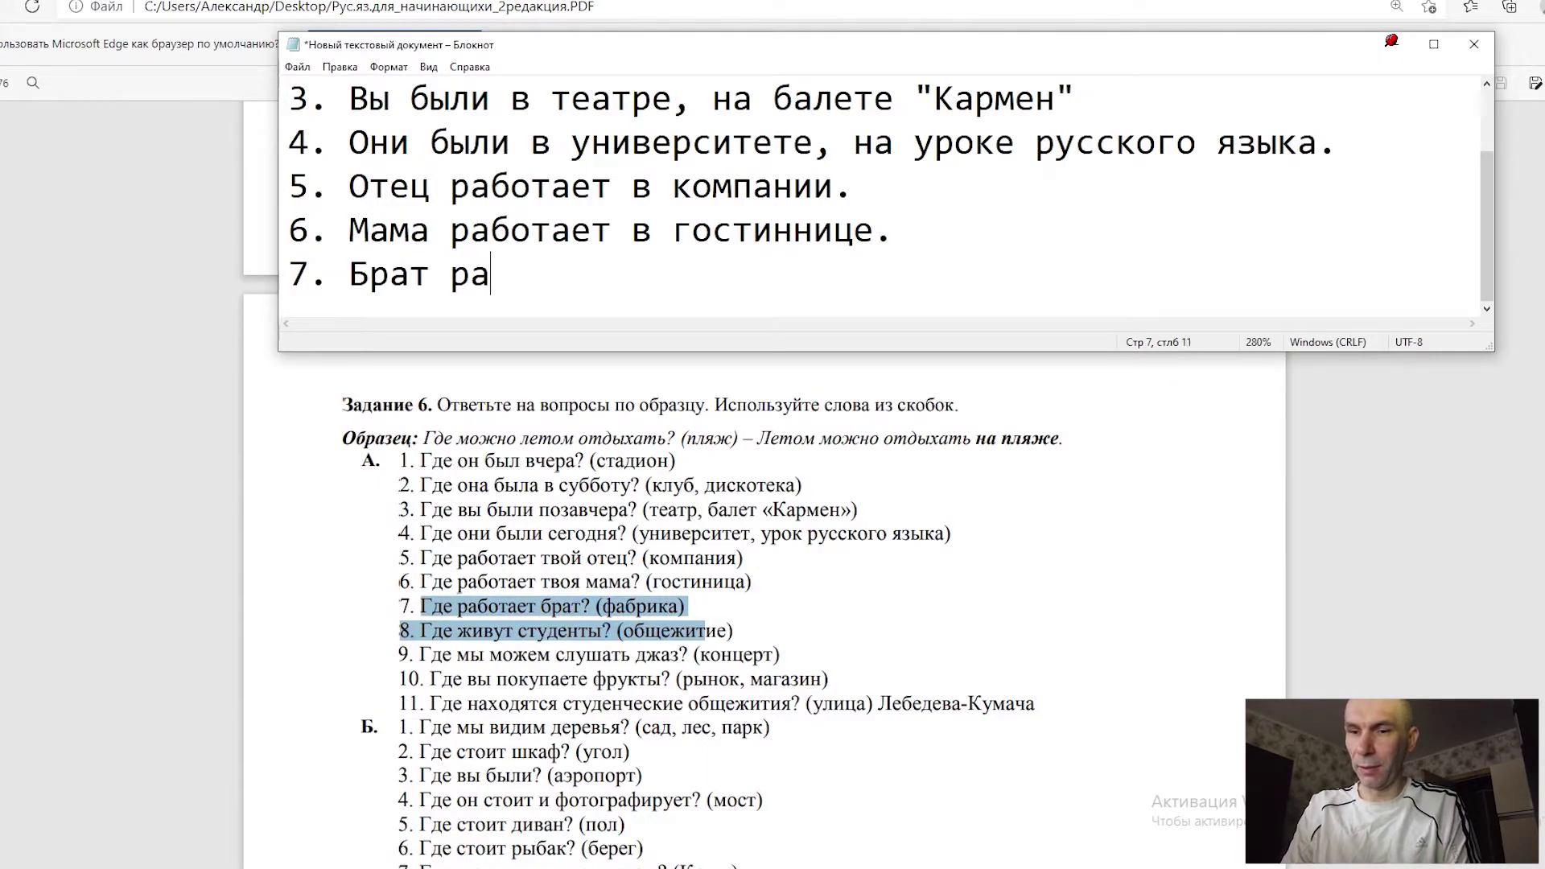
type("ботает на ")
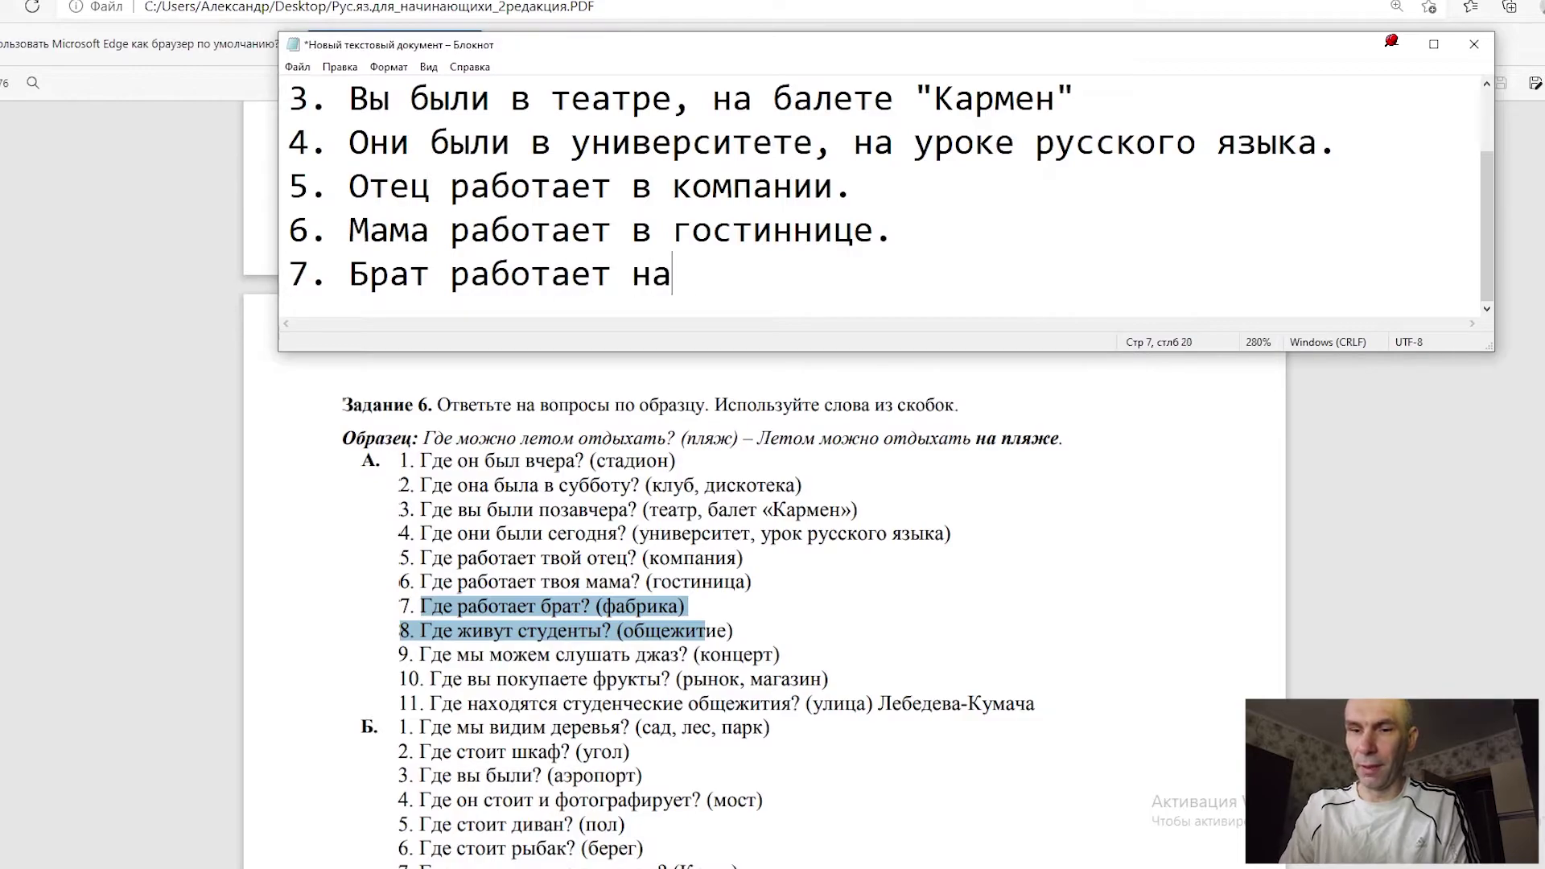
type("фаб")
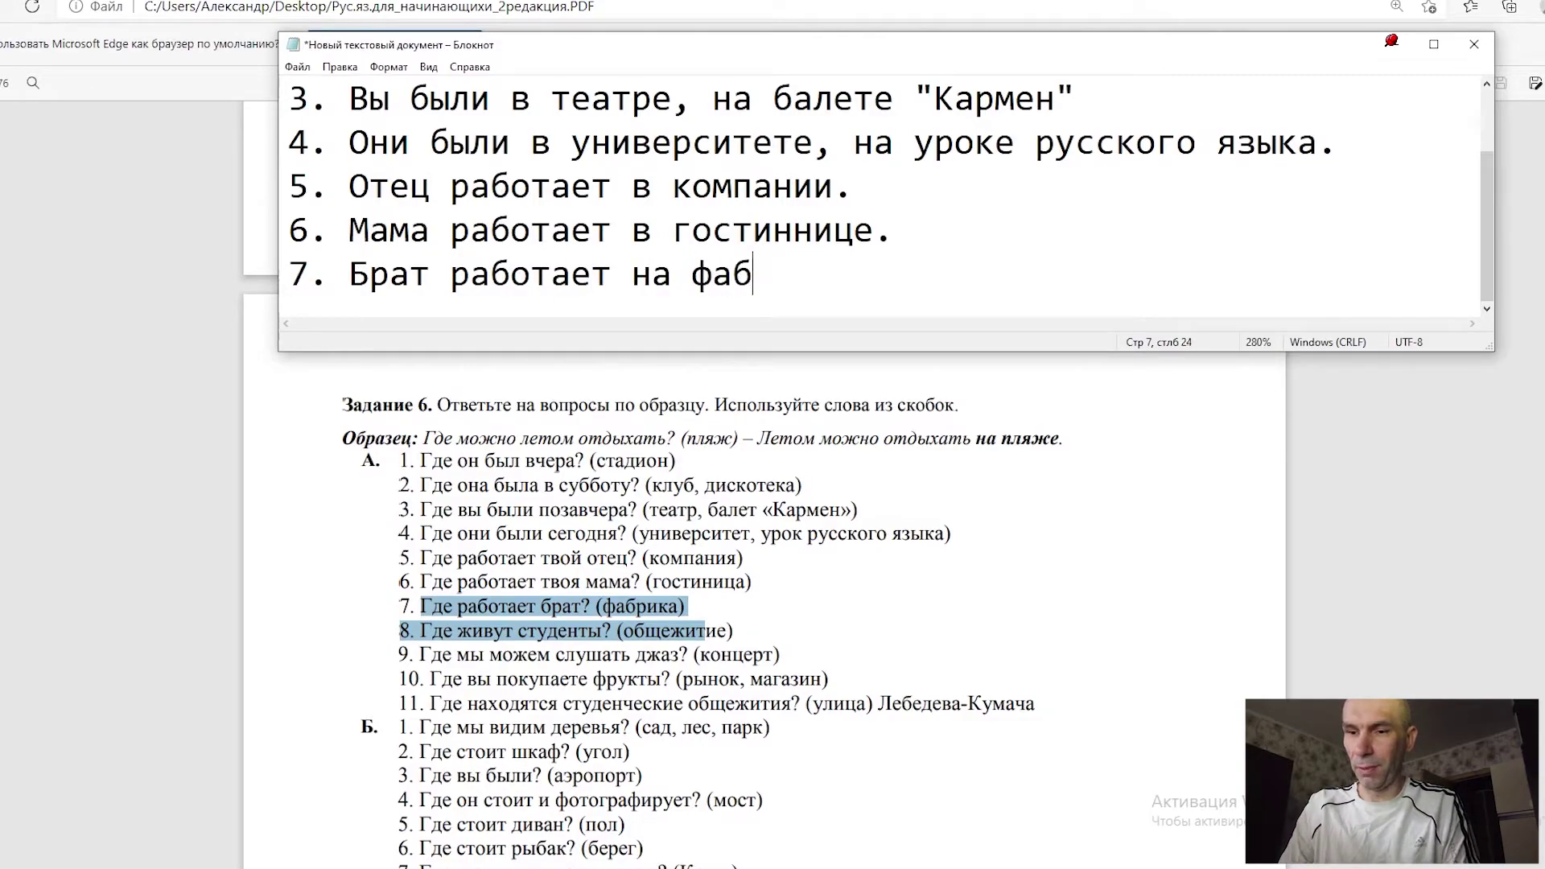
type("рике.")
Step: Add answer 8 as '8. Студенты живут в общежитии'
key("Return")
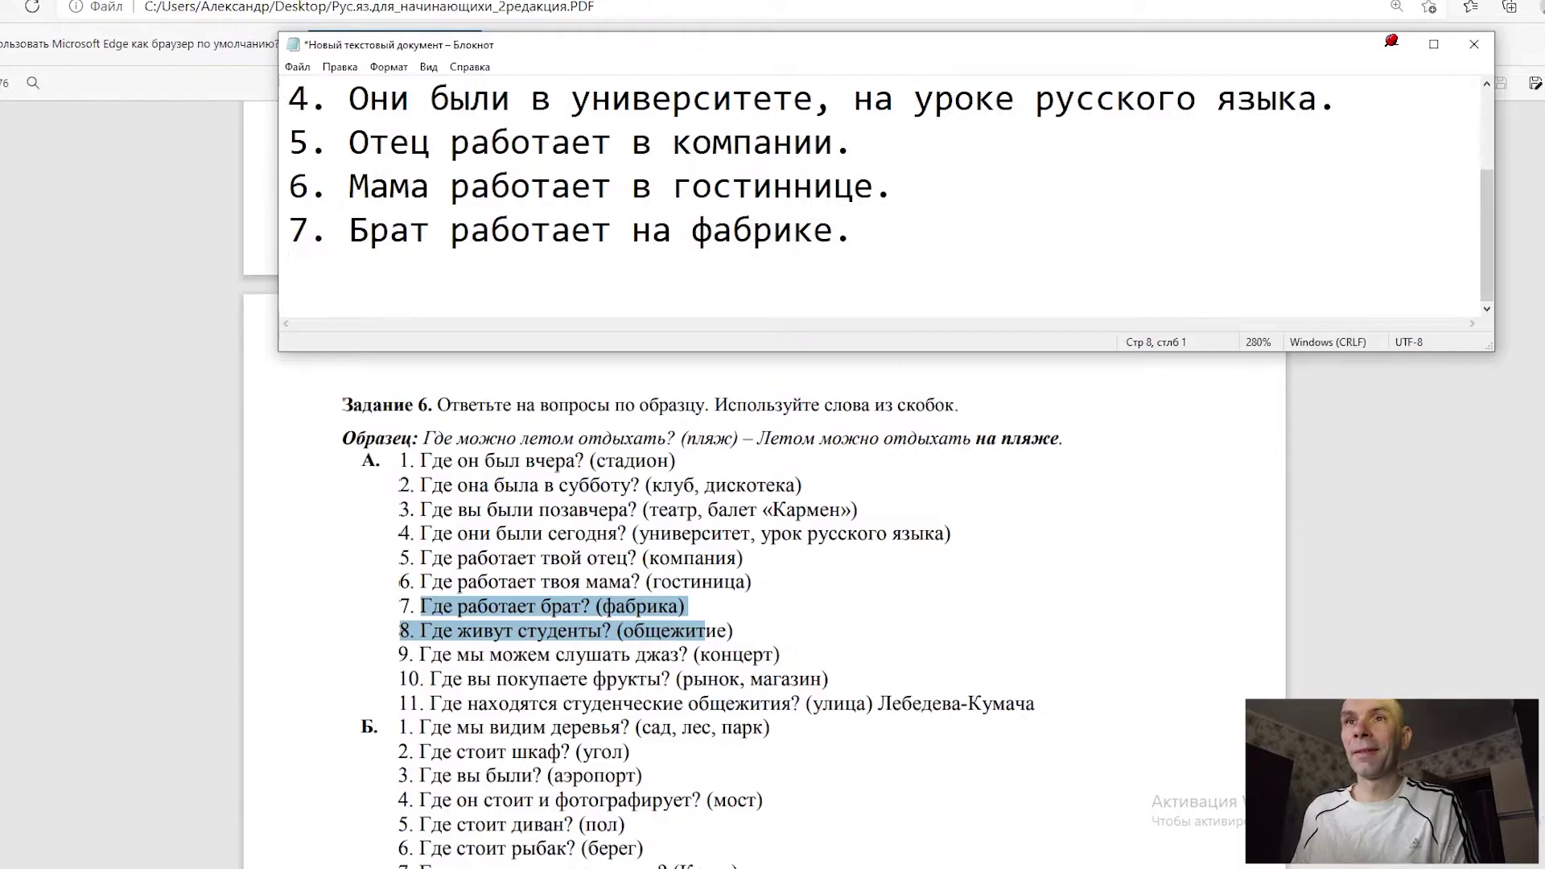
left_click_drag(485, 631, 647, 631)
left_click(331, 275)
type("8. С")
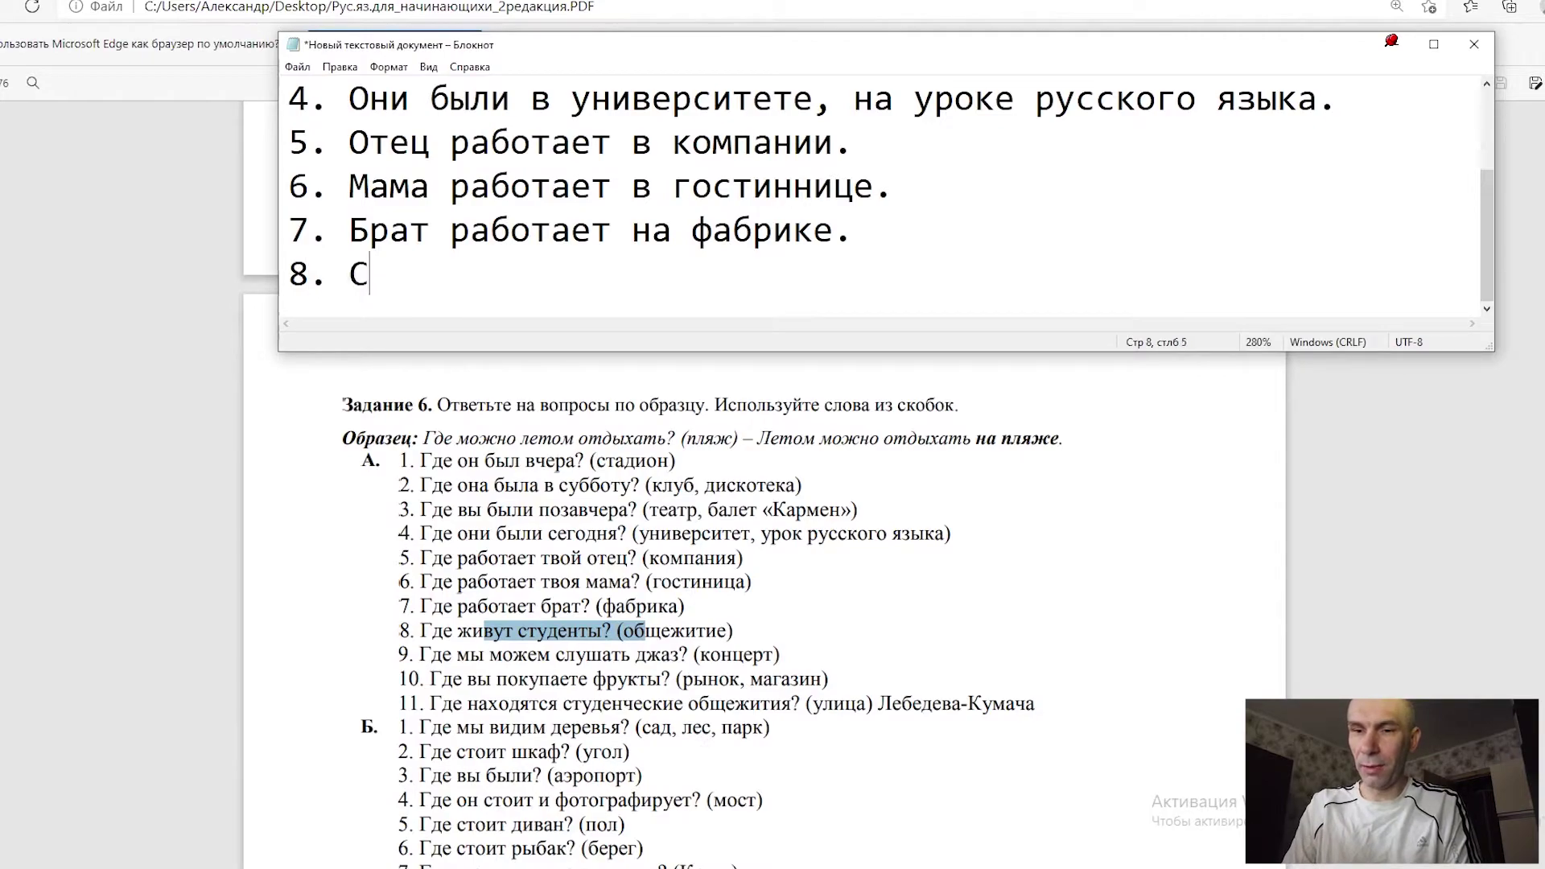
type("тудент")
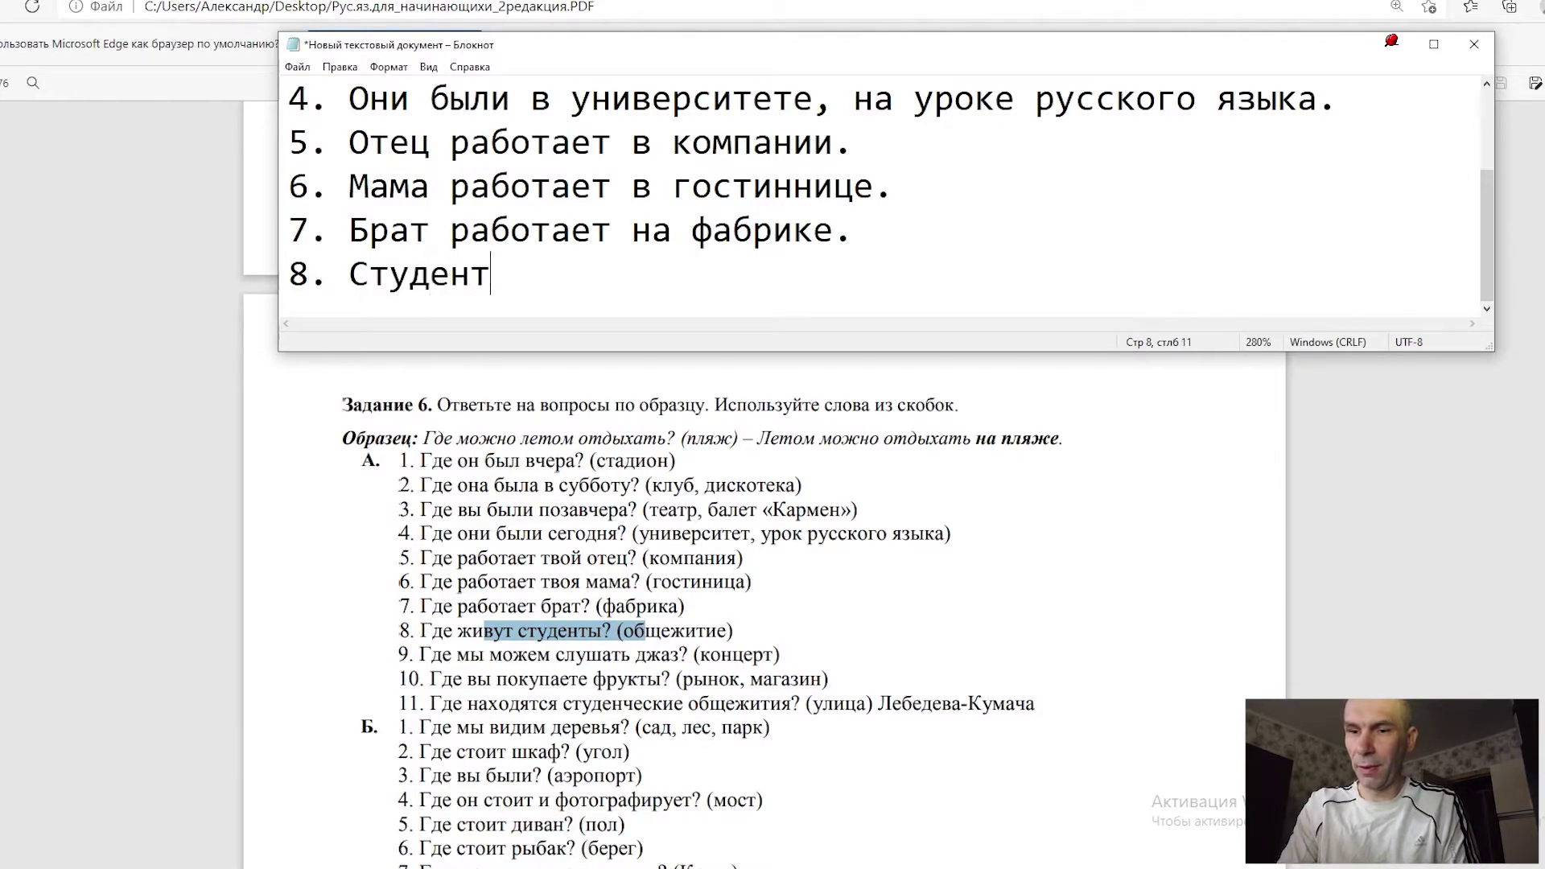
type("ы живут в ")
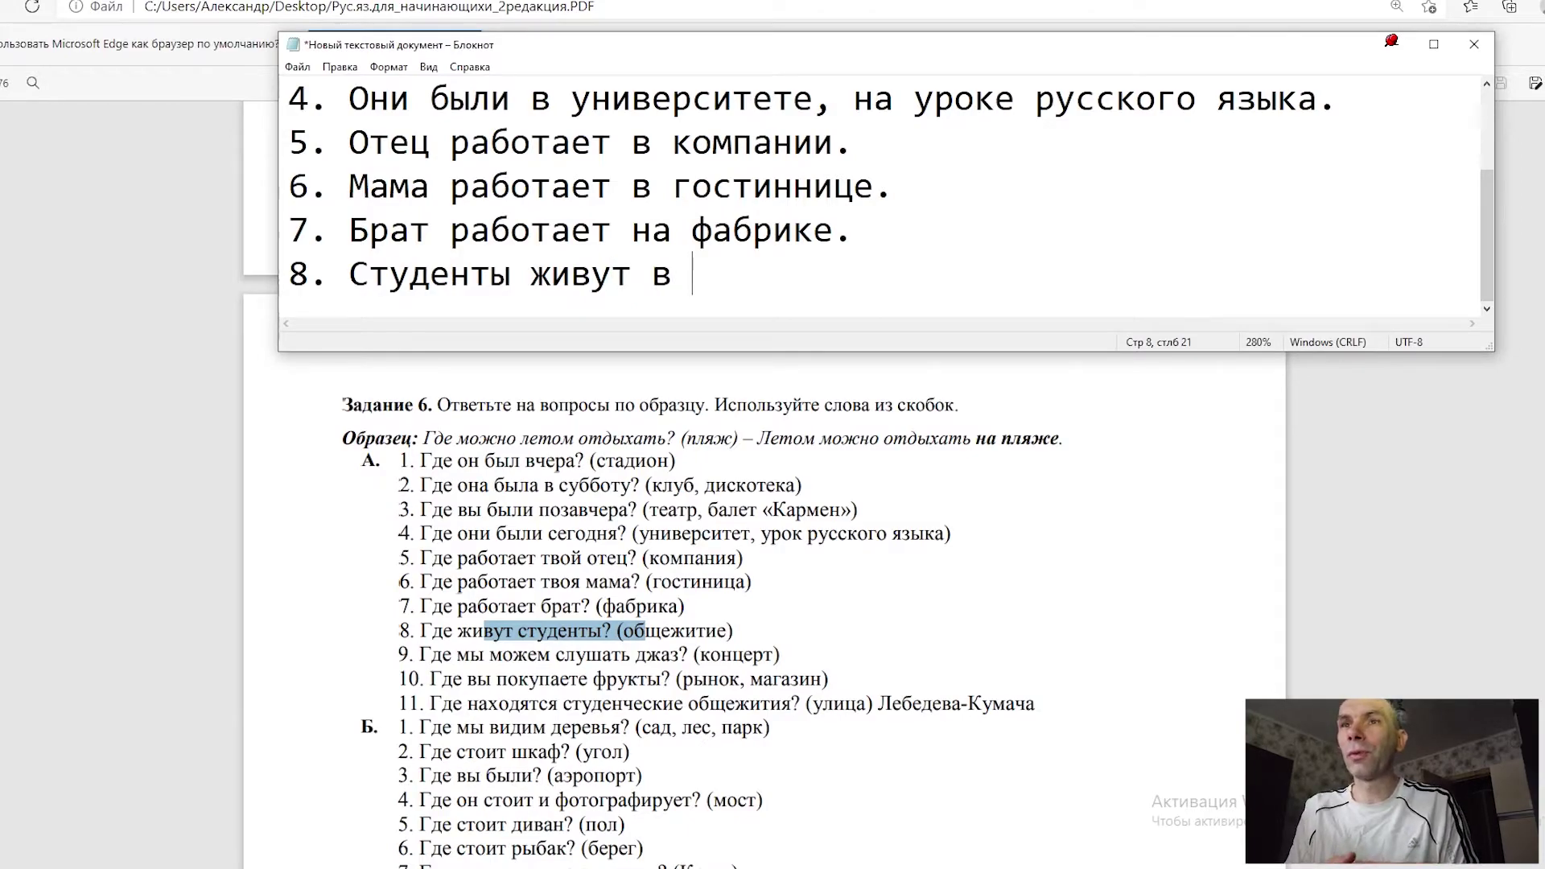
type("об")
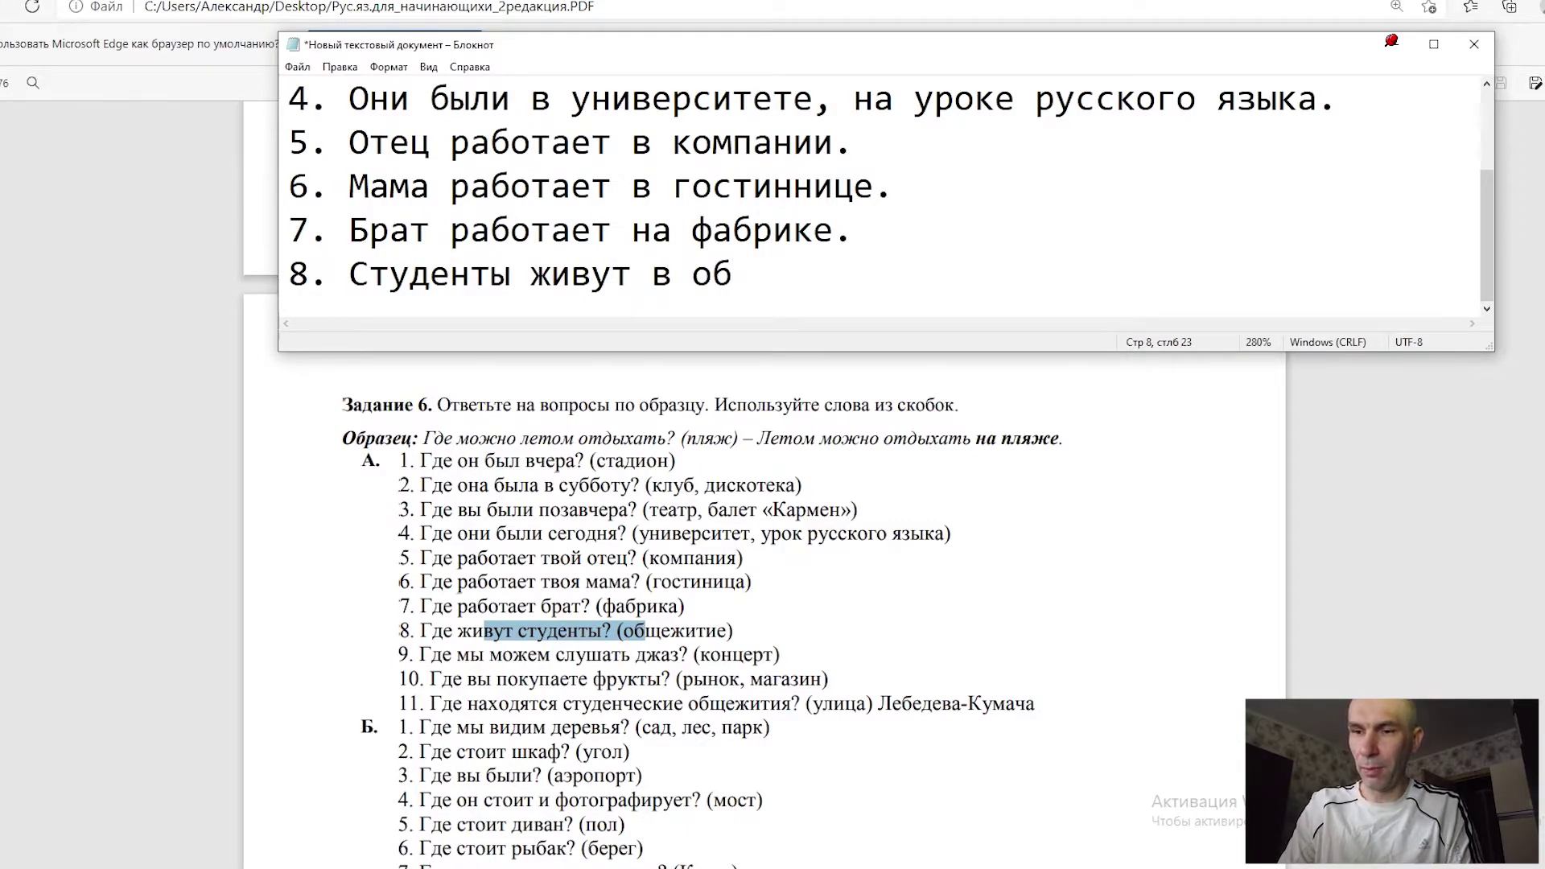
type("щежит")
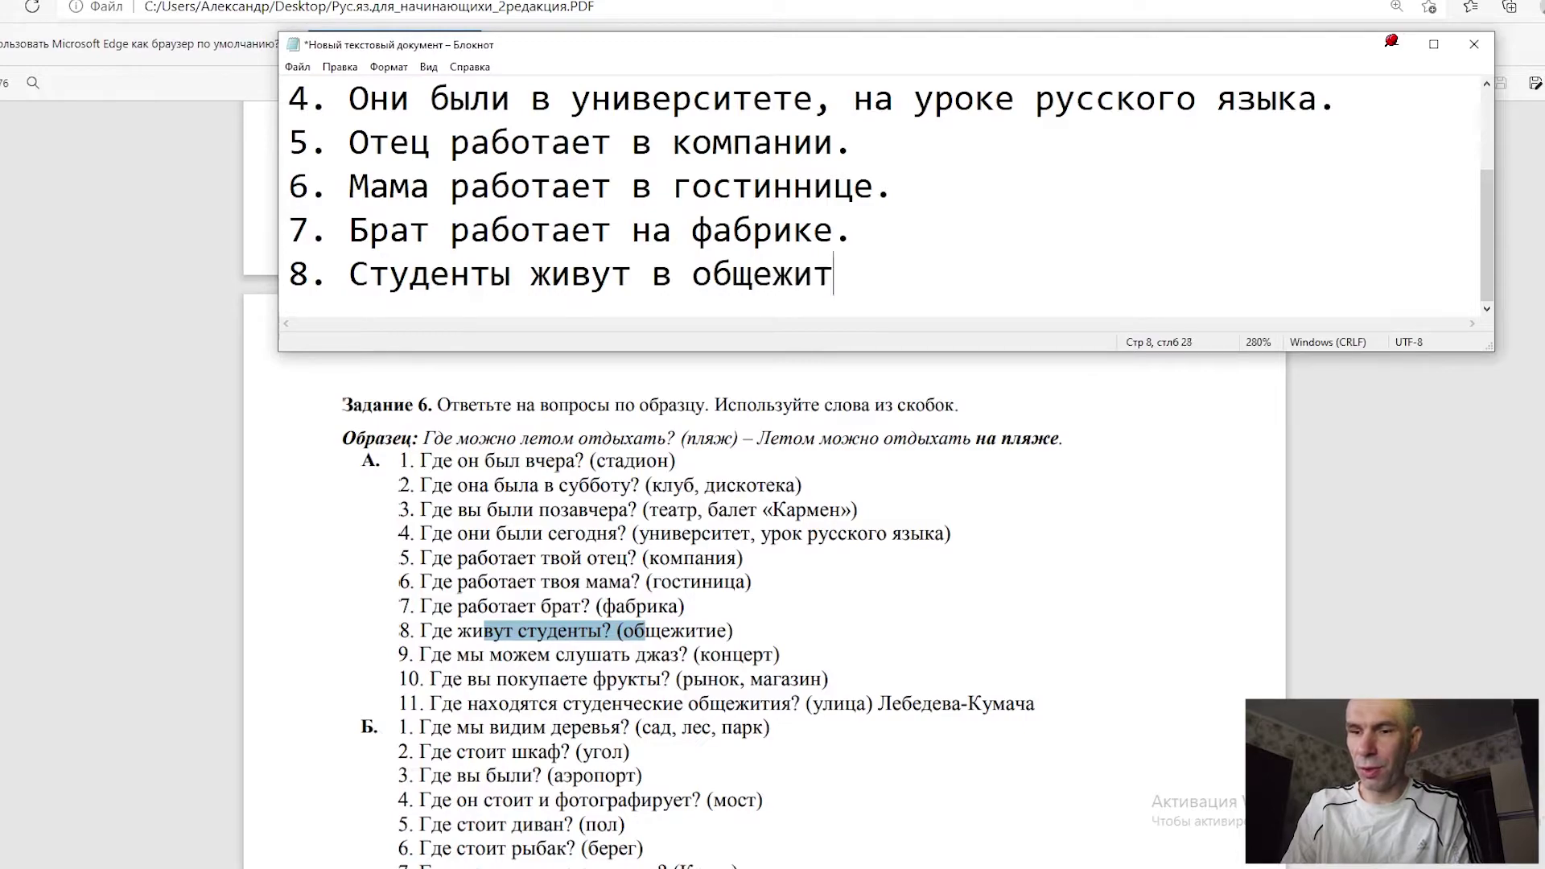
type("ии.")
key("Return")
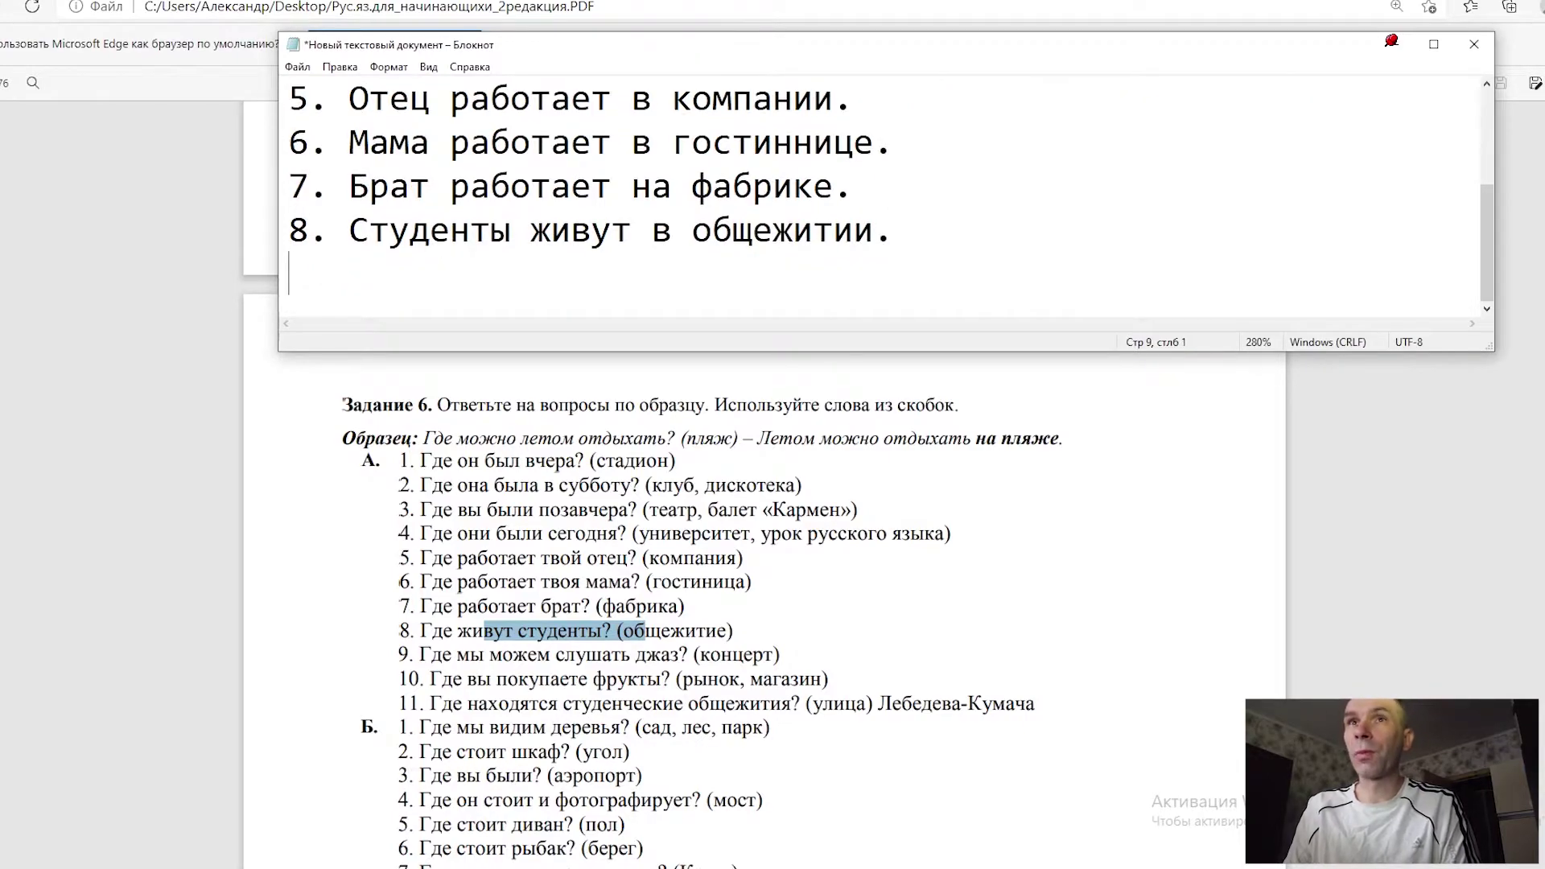
Step: Add answer 9 as '9. Мы можем слушать джаз на концерте.'
type("9.")
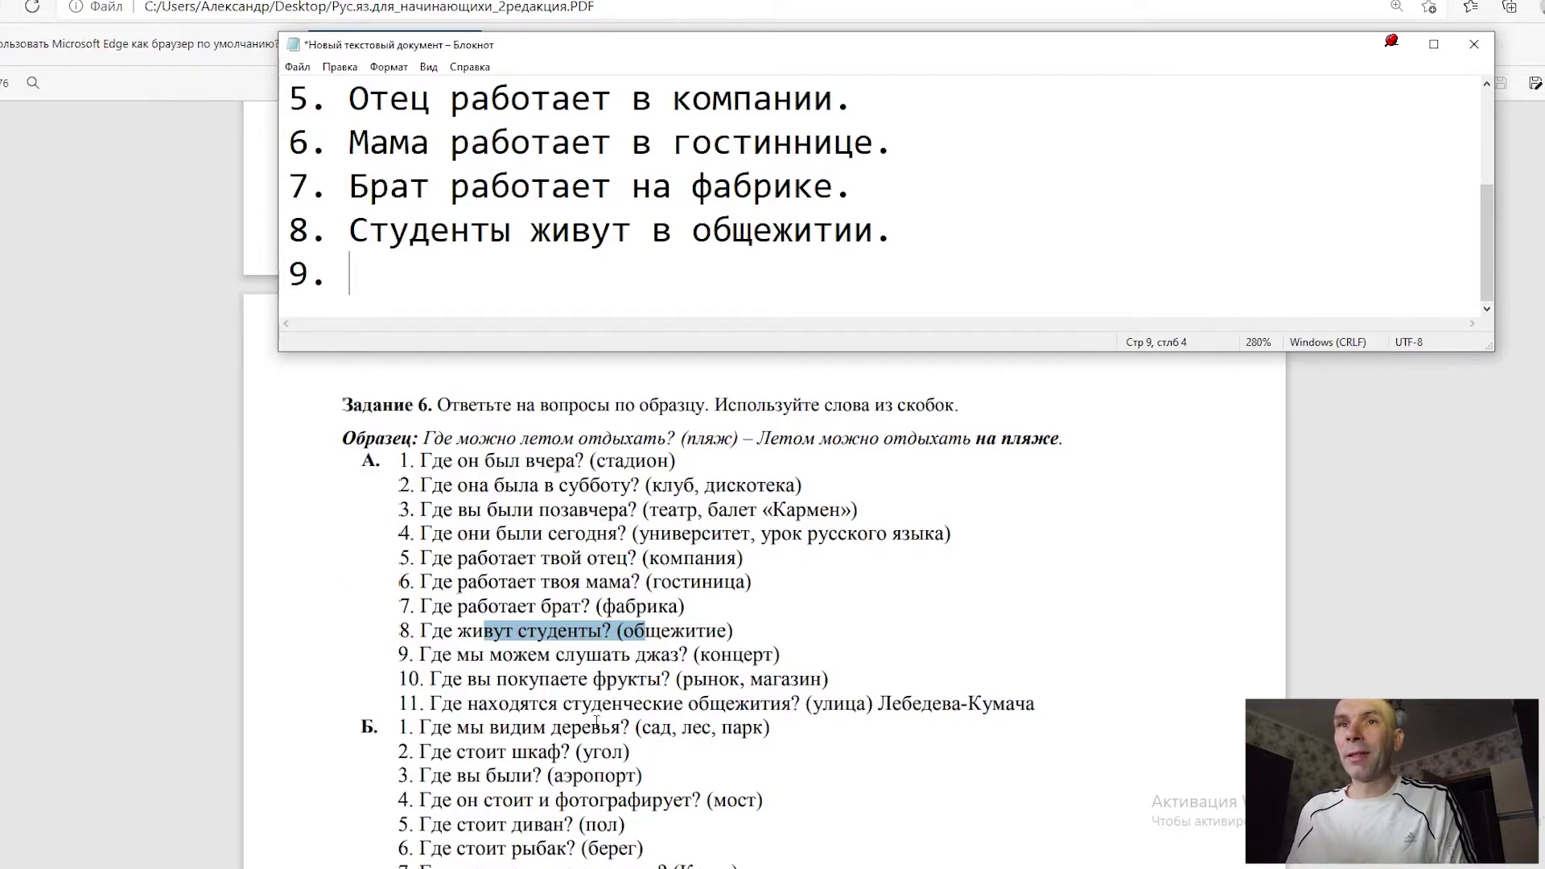
left_click_drag(514, 655, 647, 655)
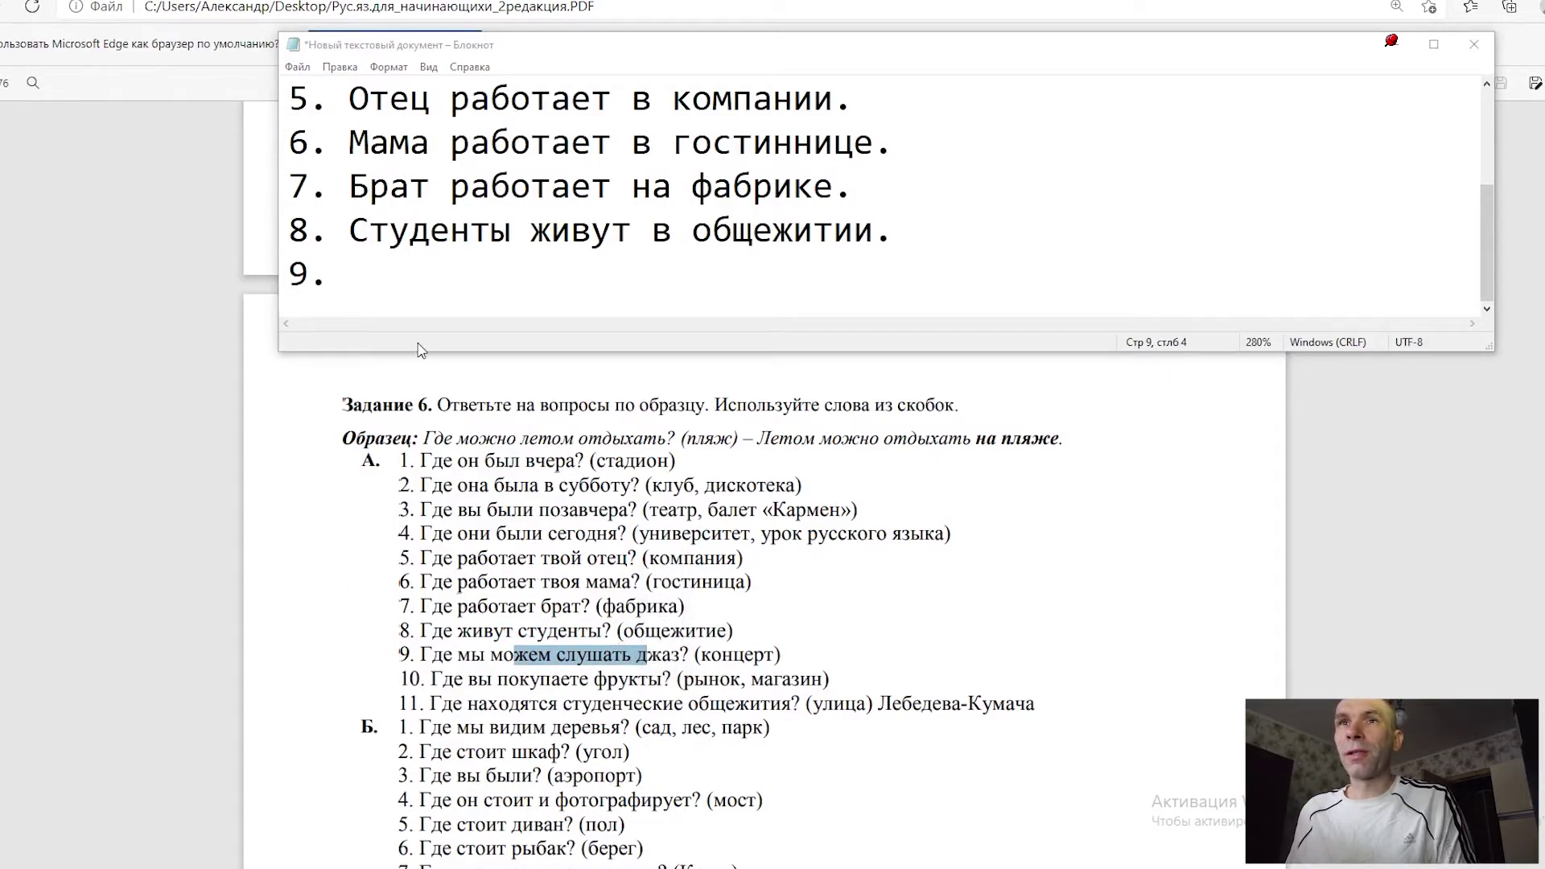
left_click(361, 279)
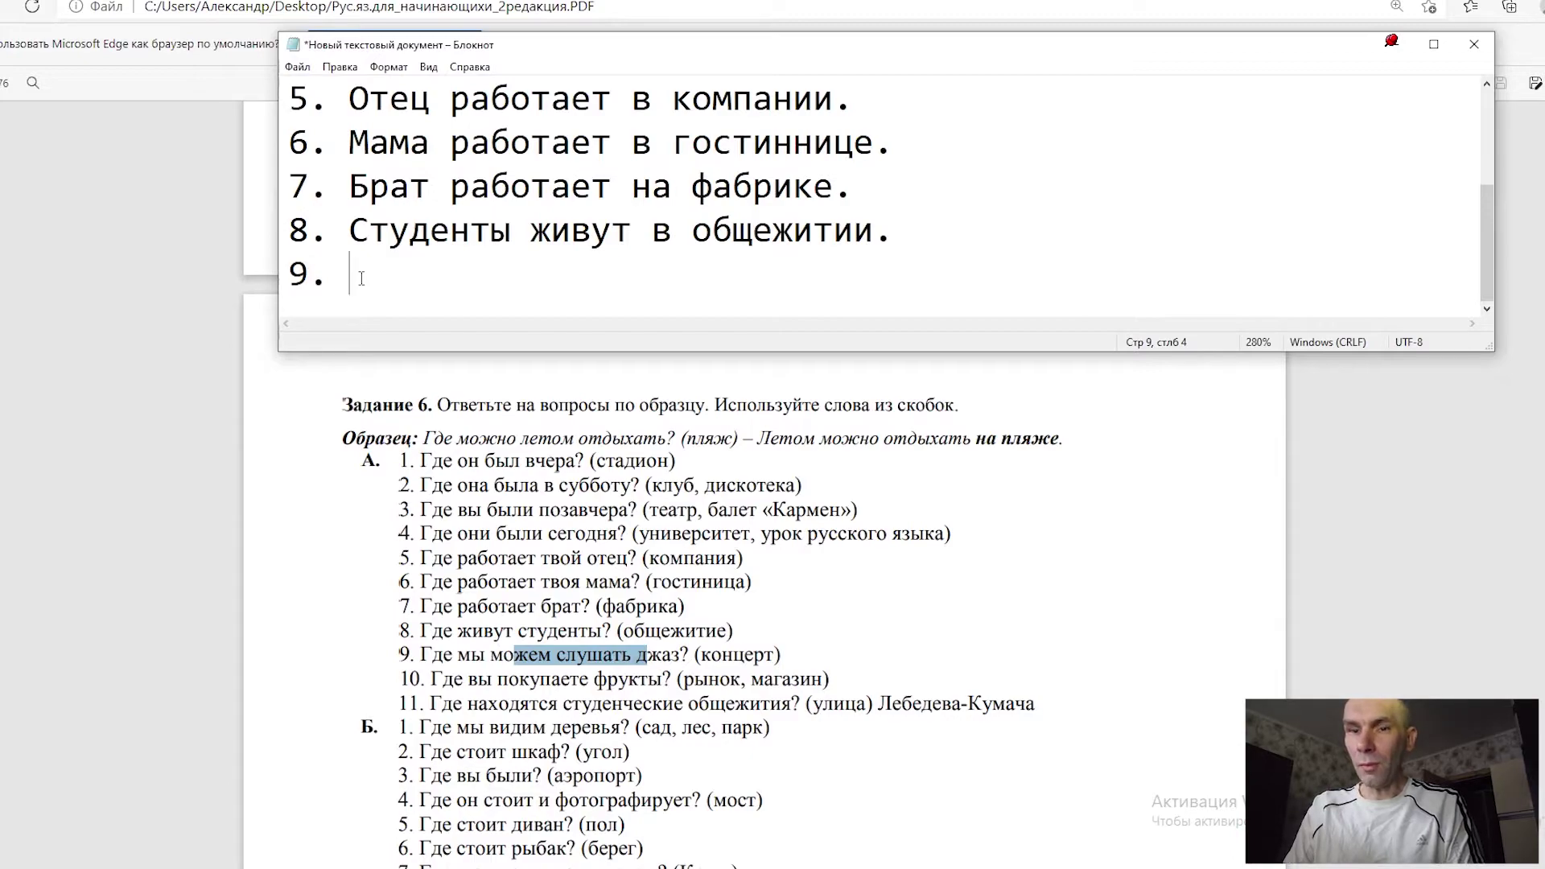
type("Мы ")
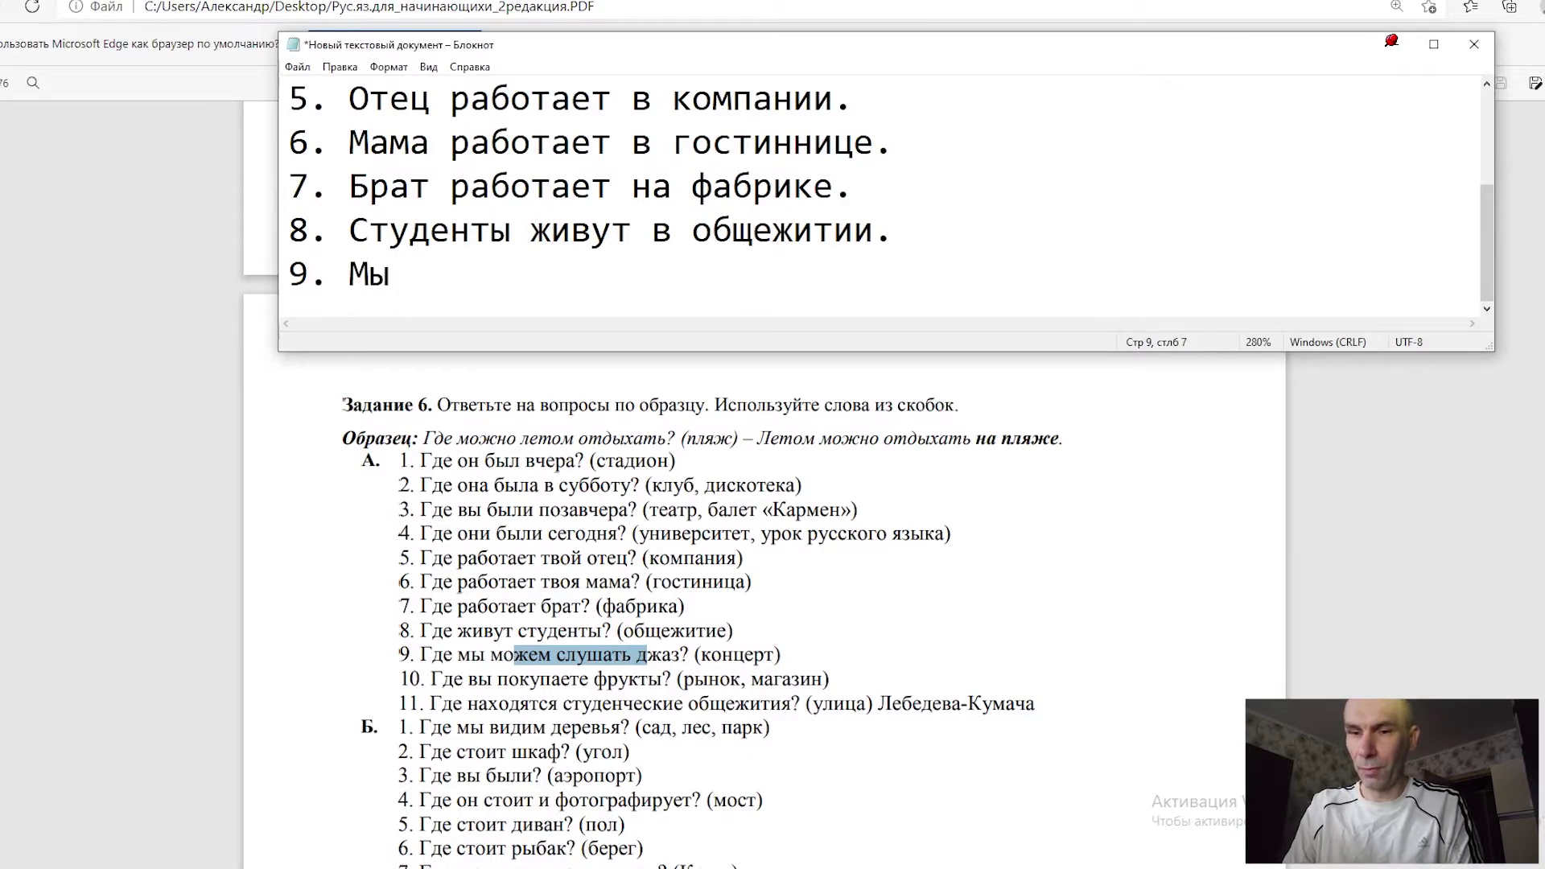
type("можем ")
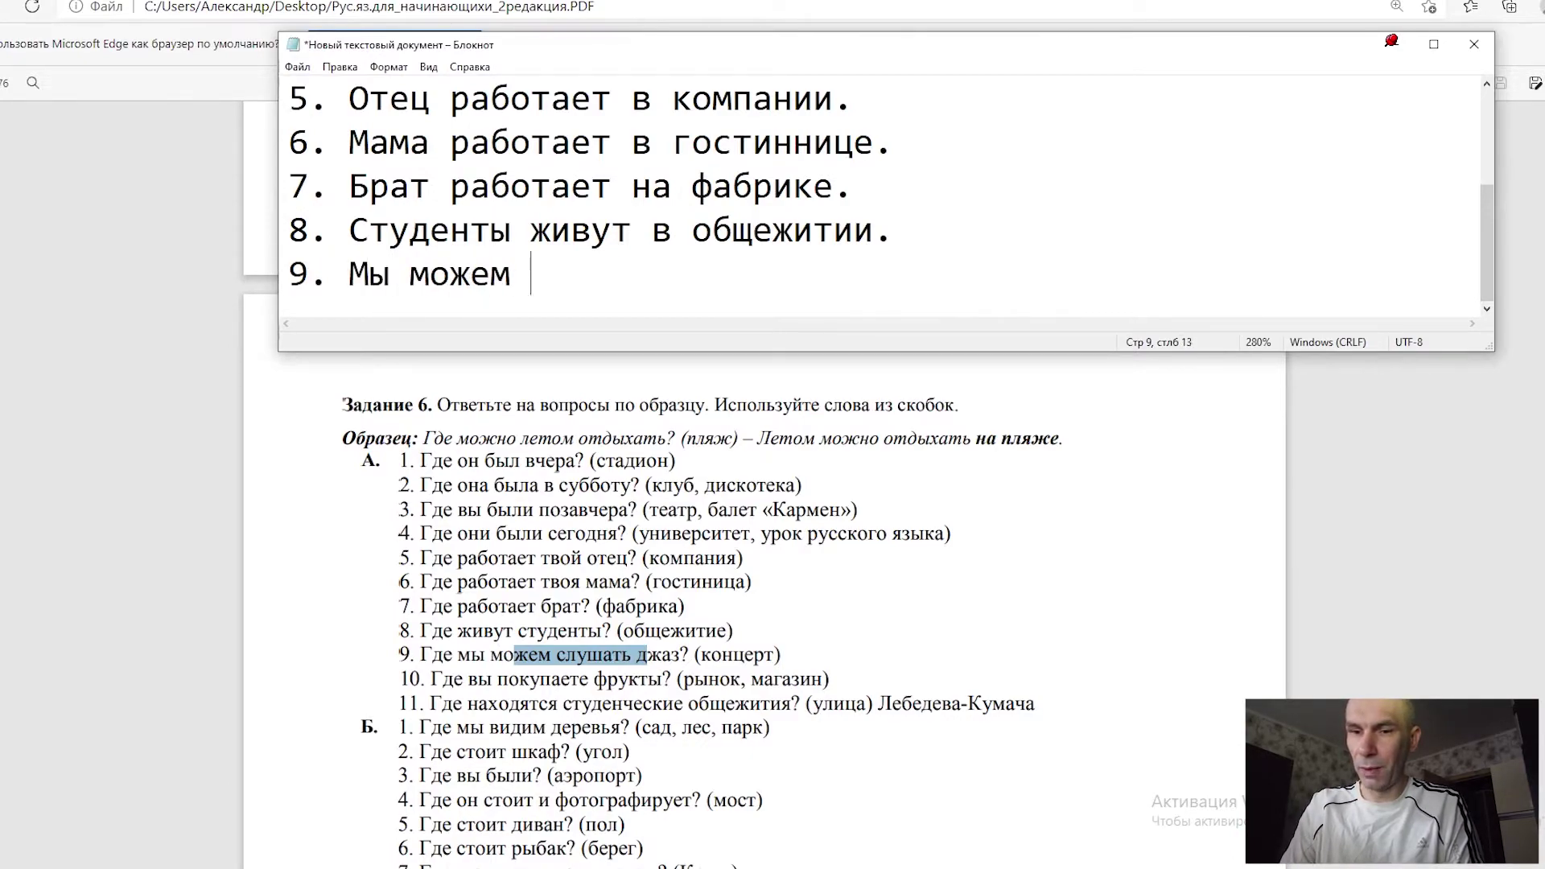
type("слушать джаз на концерт")
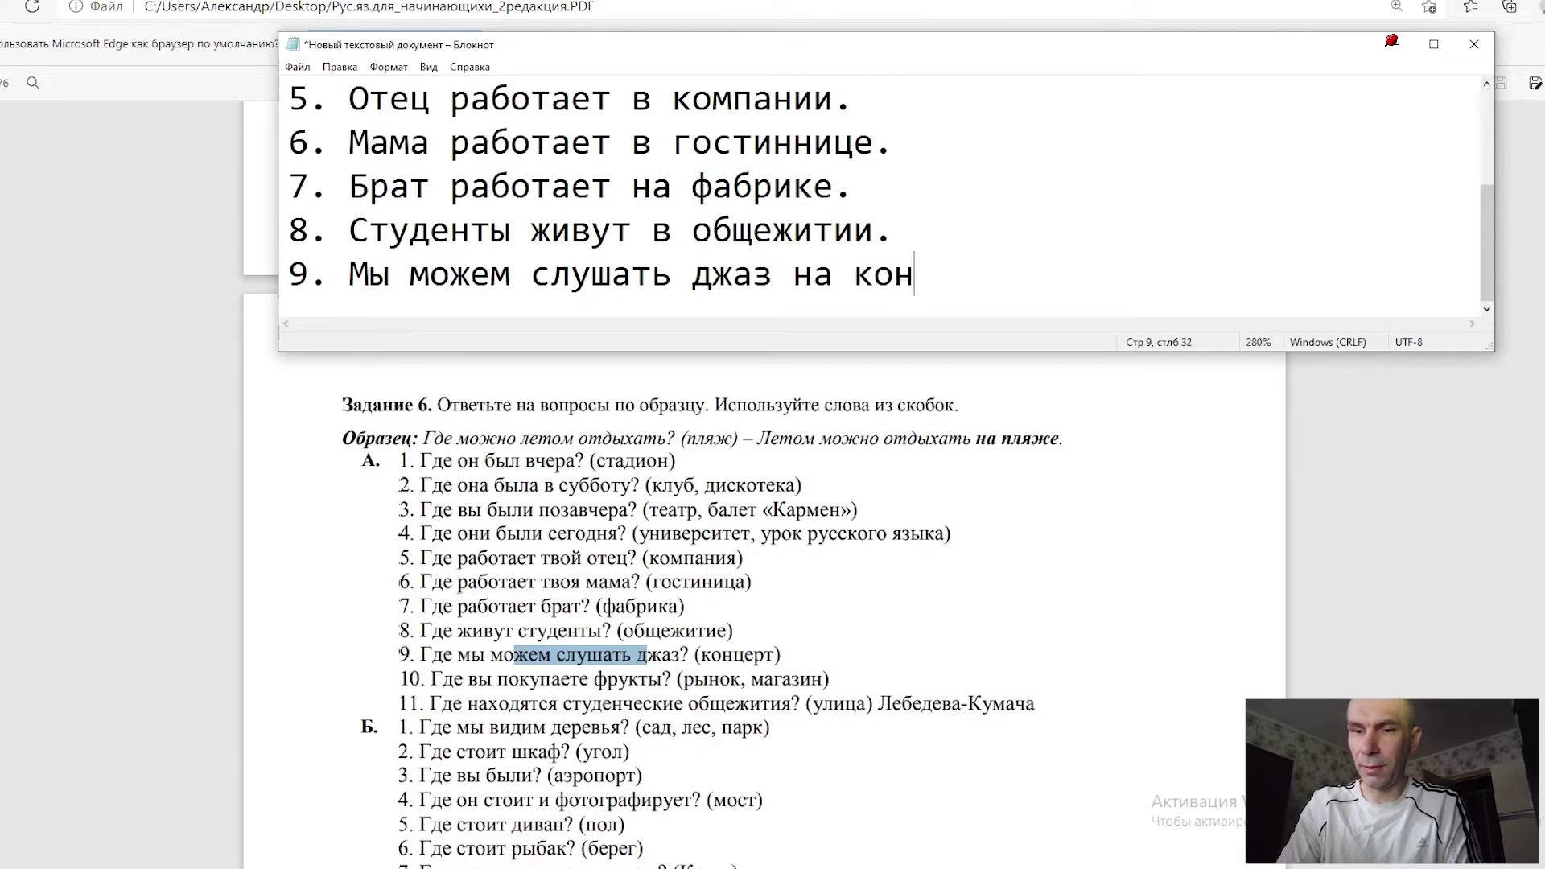
type("е.")
Step: Type answer 10 as '10. Мы покупаем фрукты на рынке, в магазине'
key("Return")
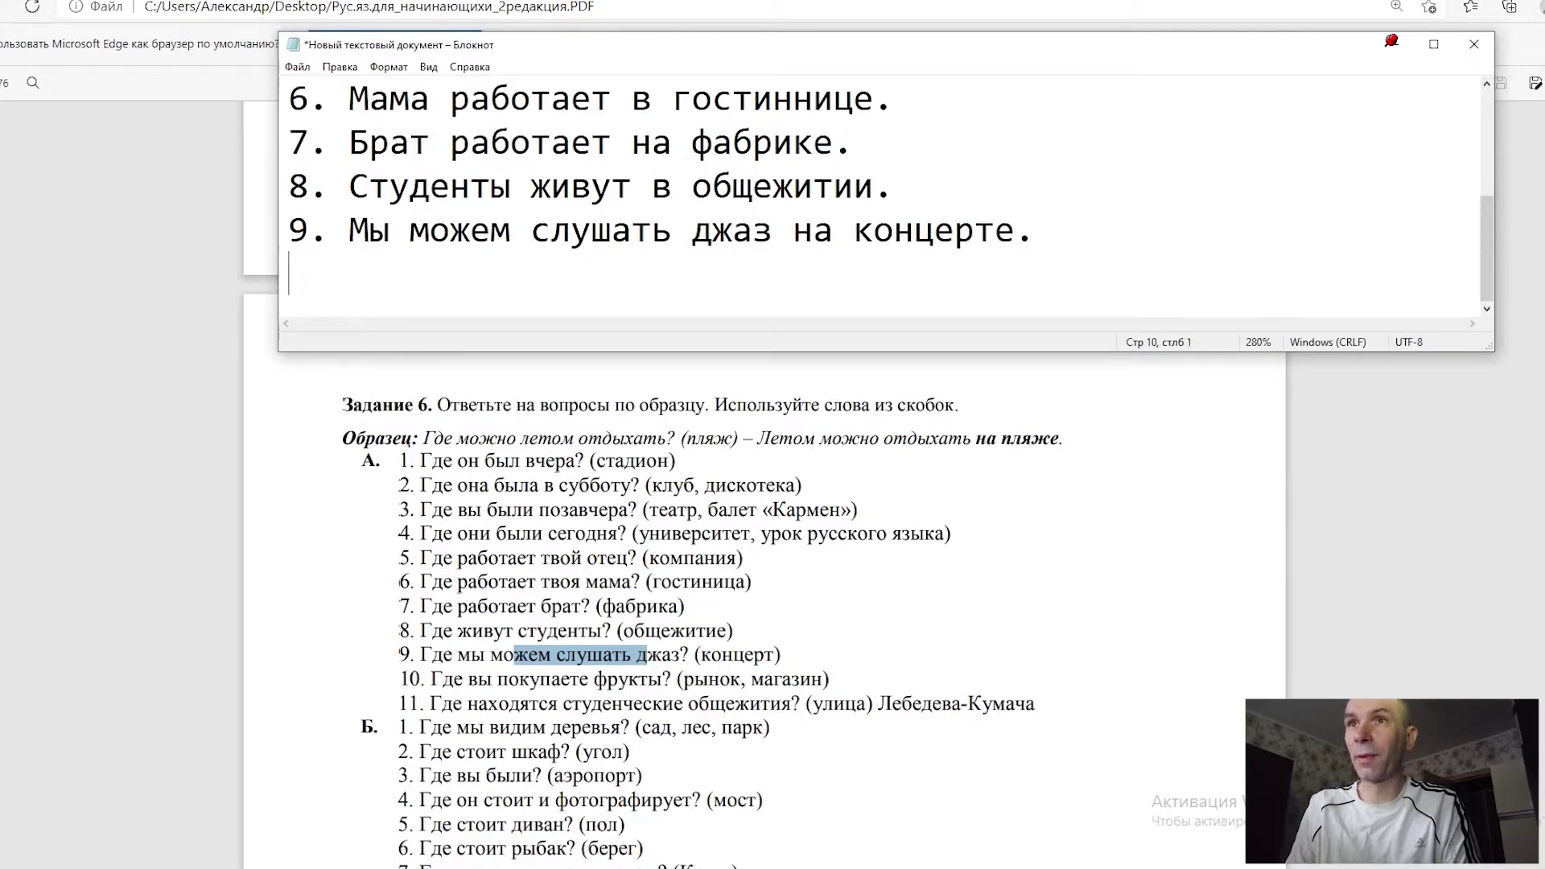
type("10.")
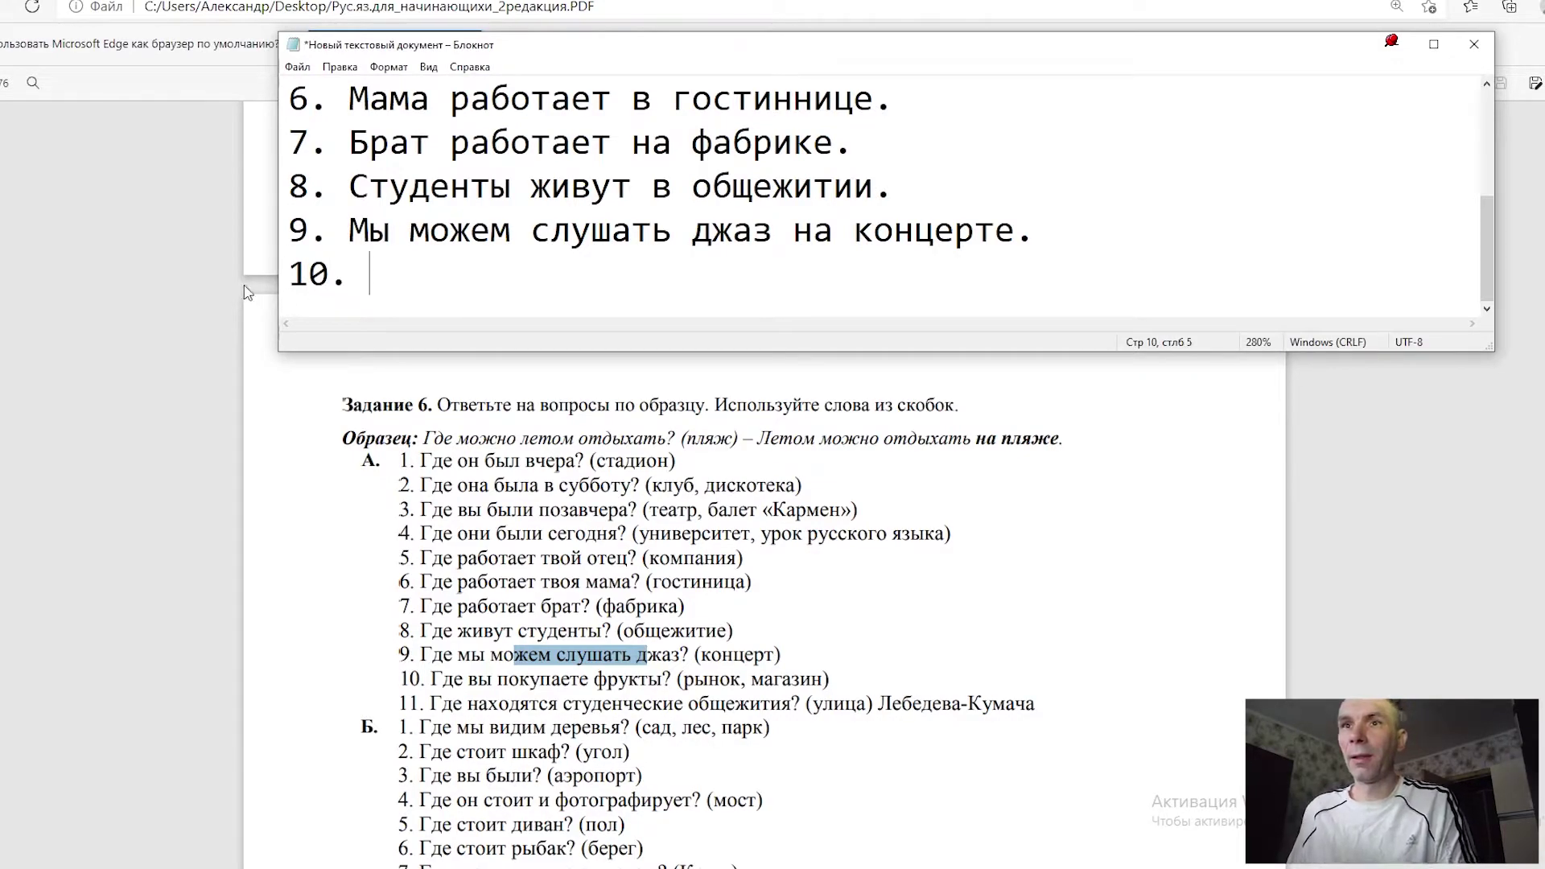
left_click_drag(480, 681, 672, 681)
left_click(392, 287)
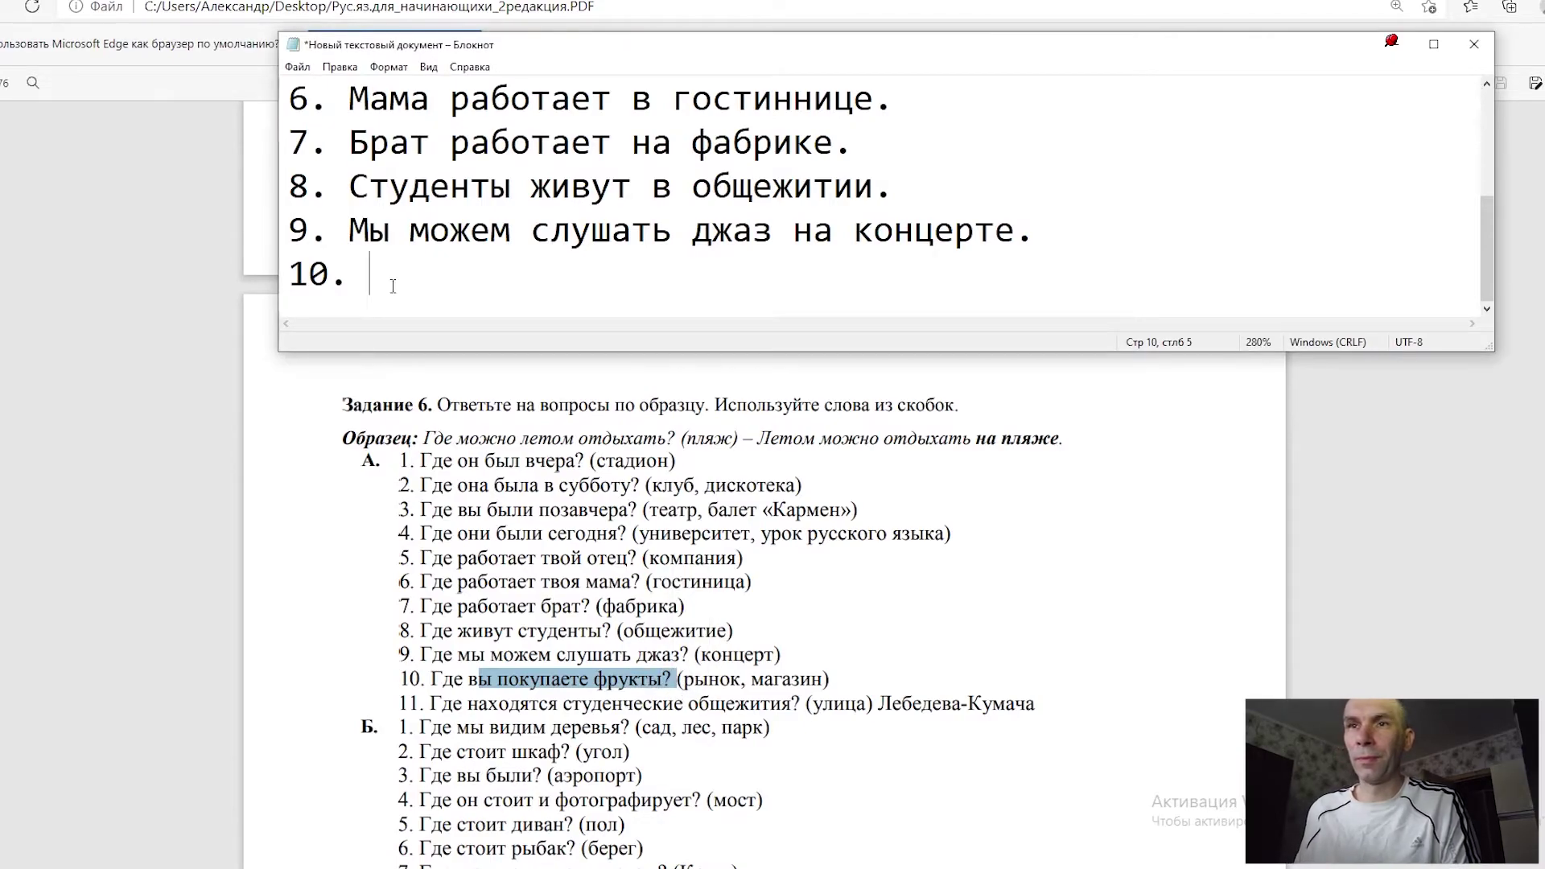
type("Мы п")
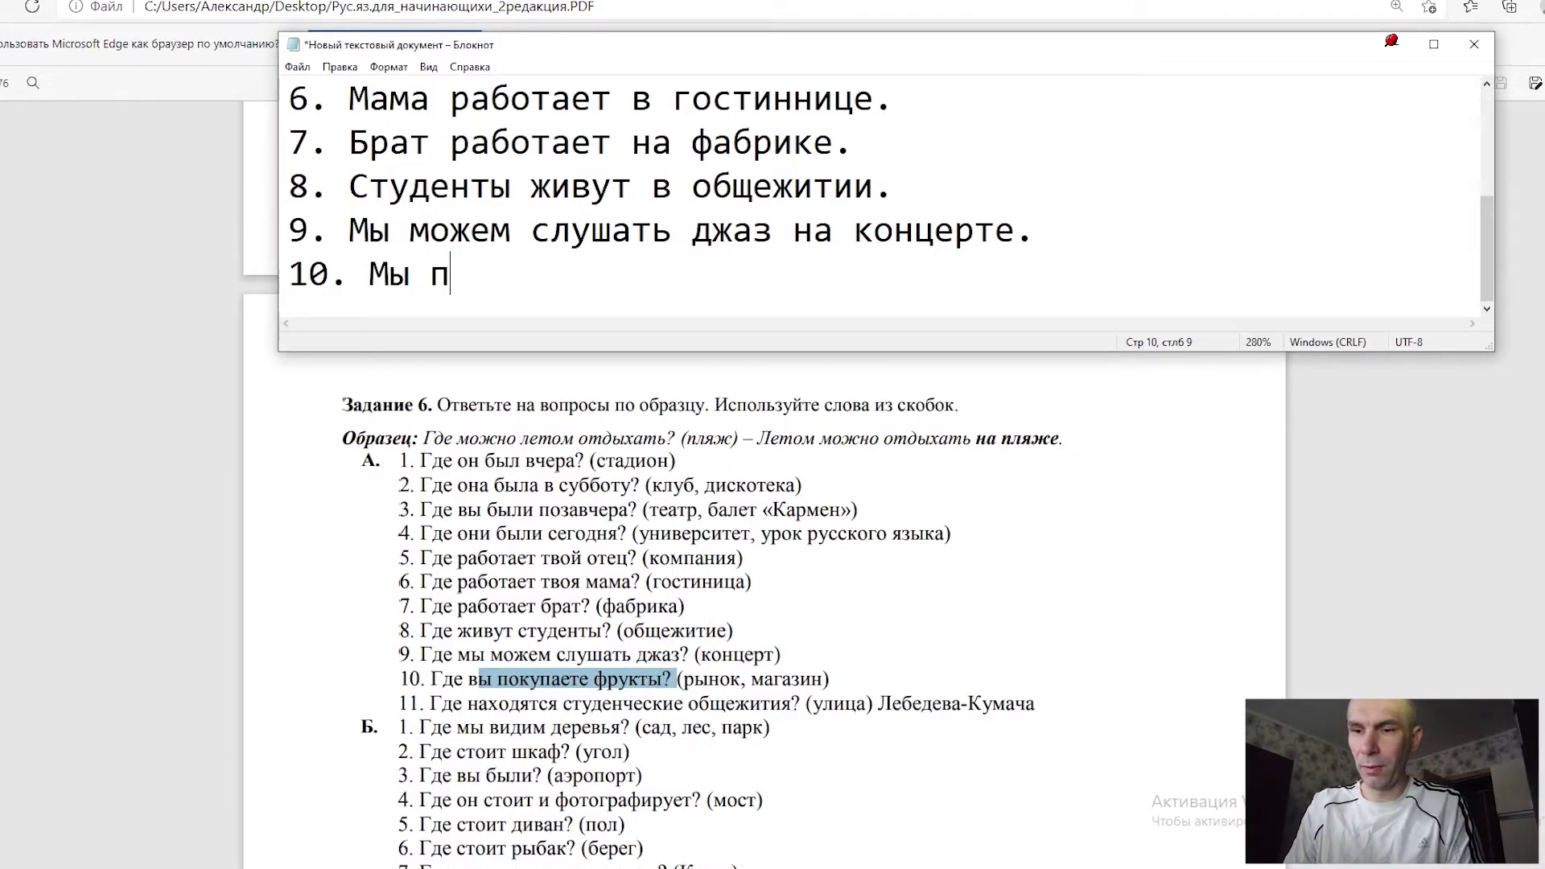
type("окуп")
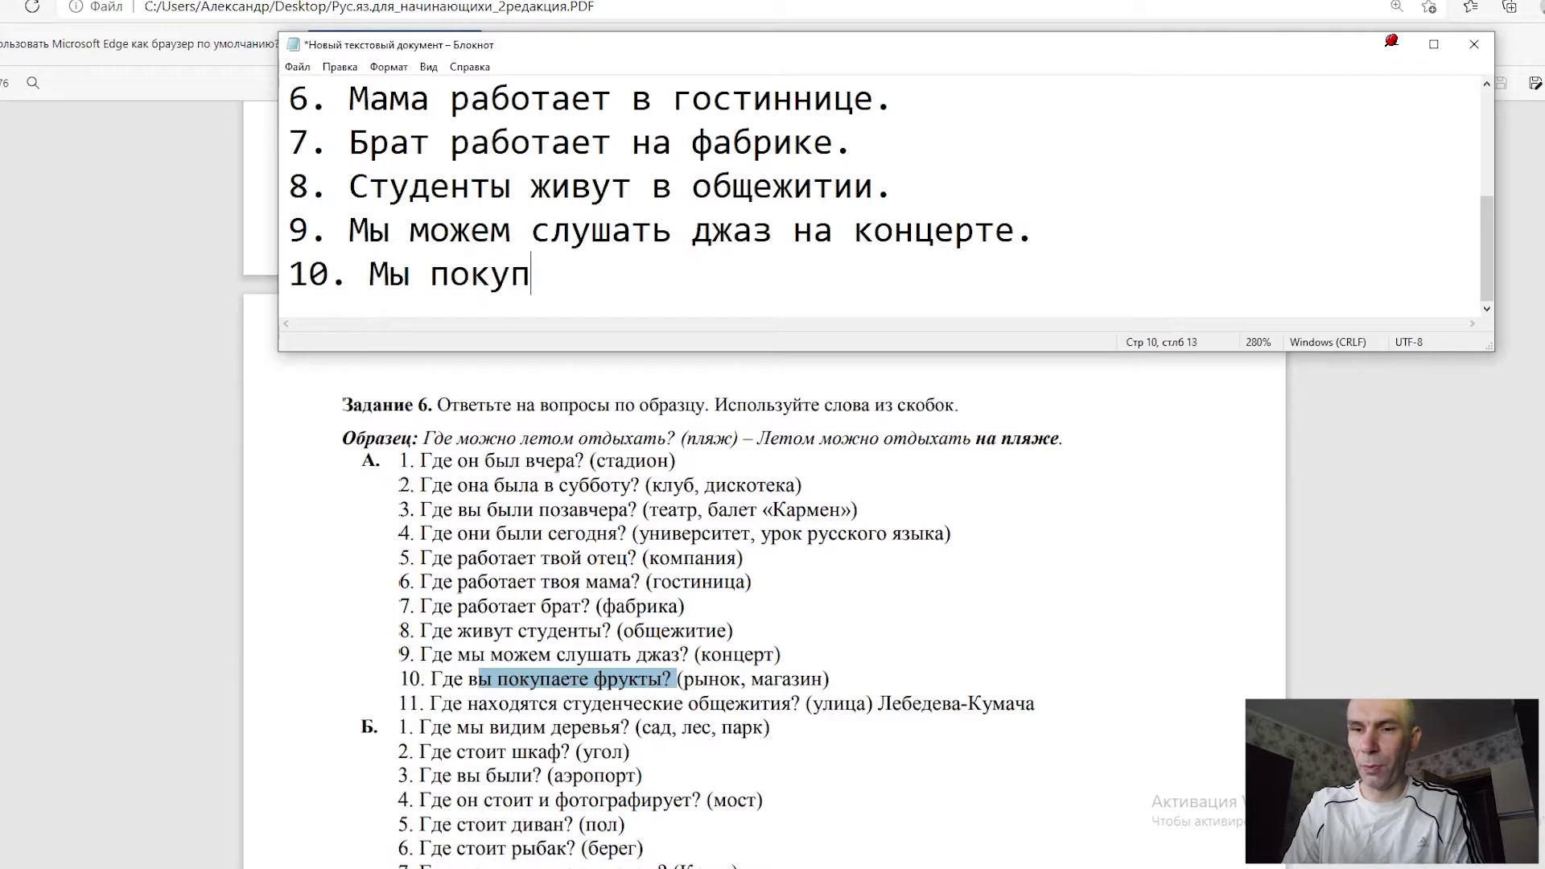
type("аеи")
key("BackSpace")
type("м фрукты")
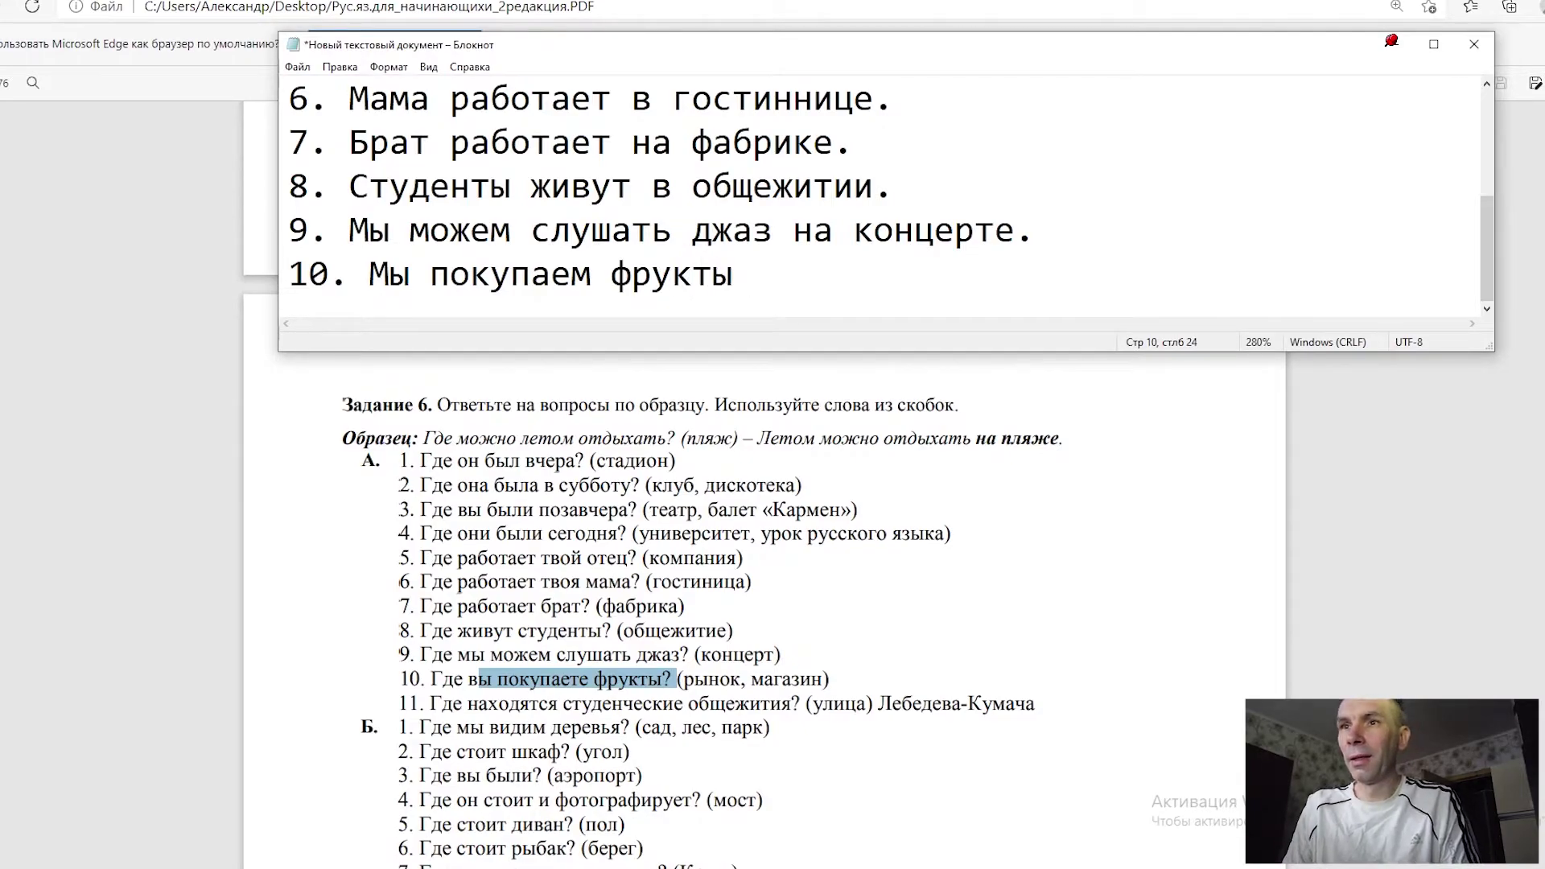
type(" на р")
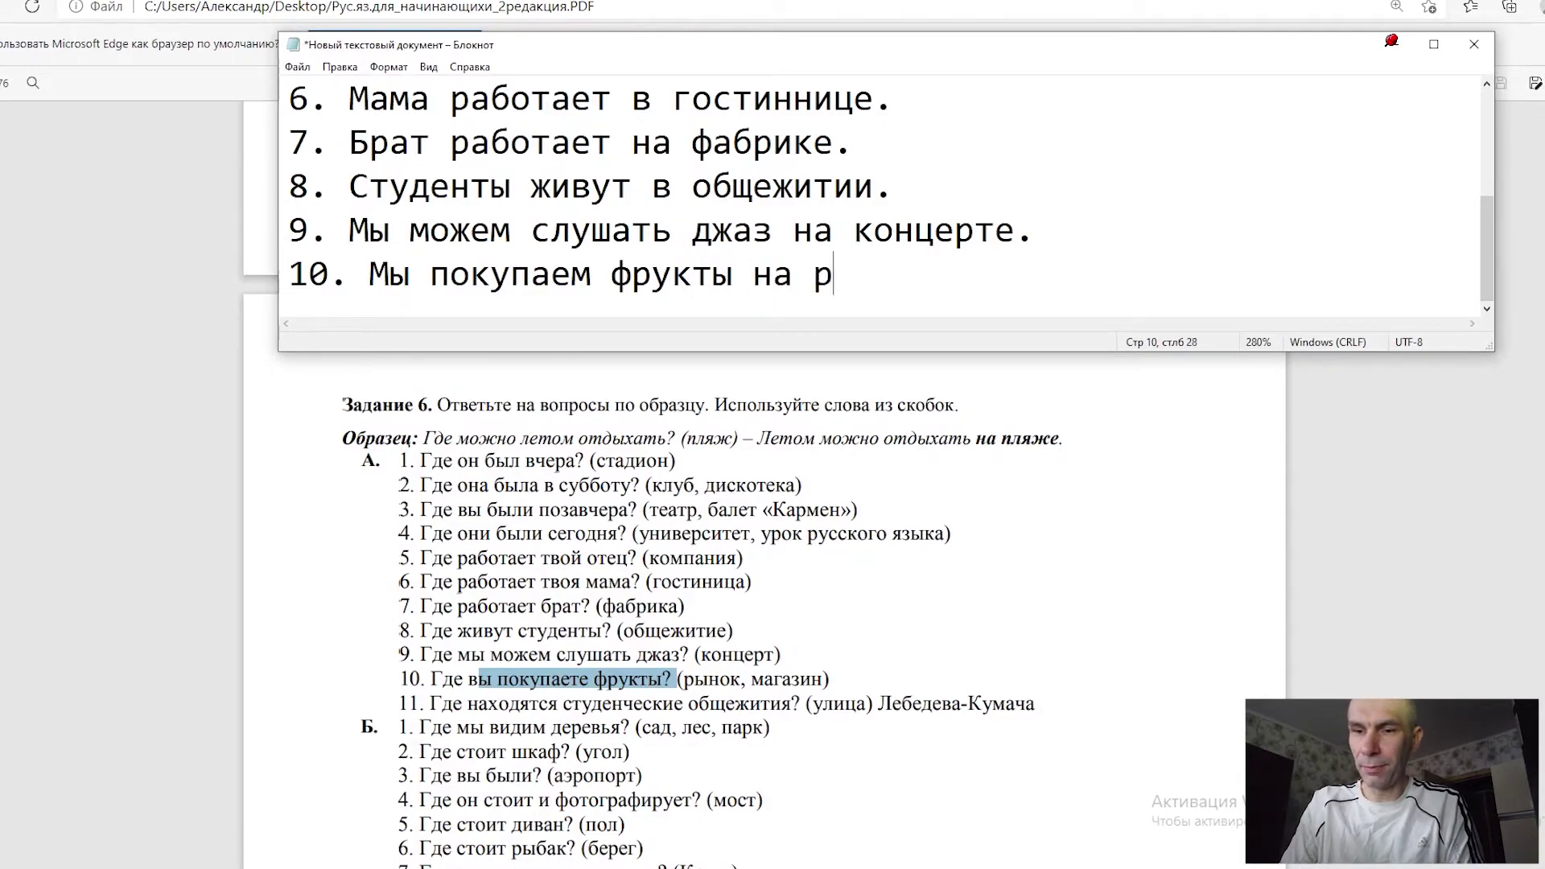
type("ынке")
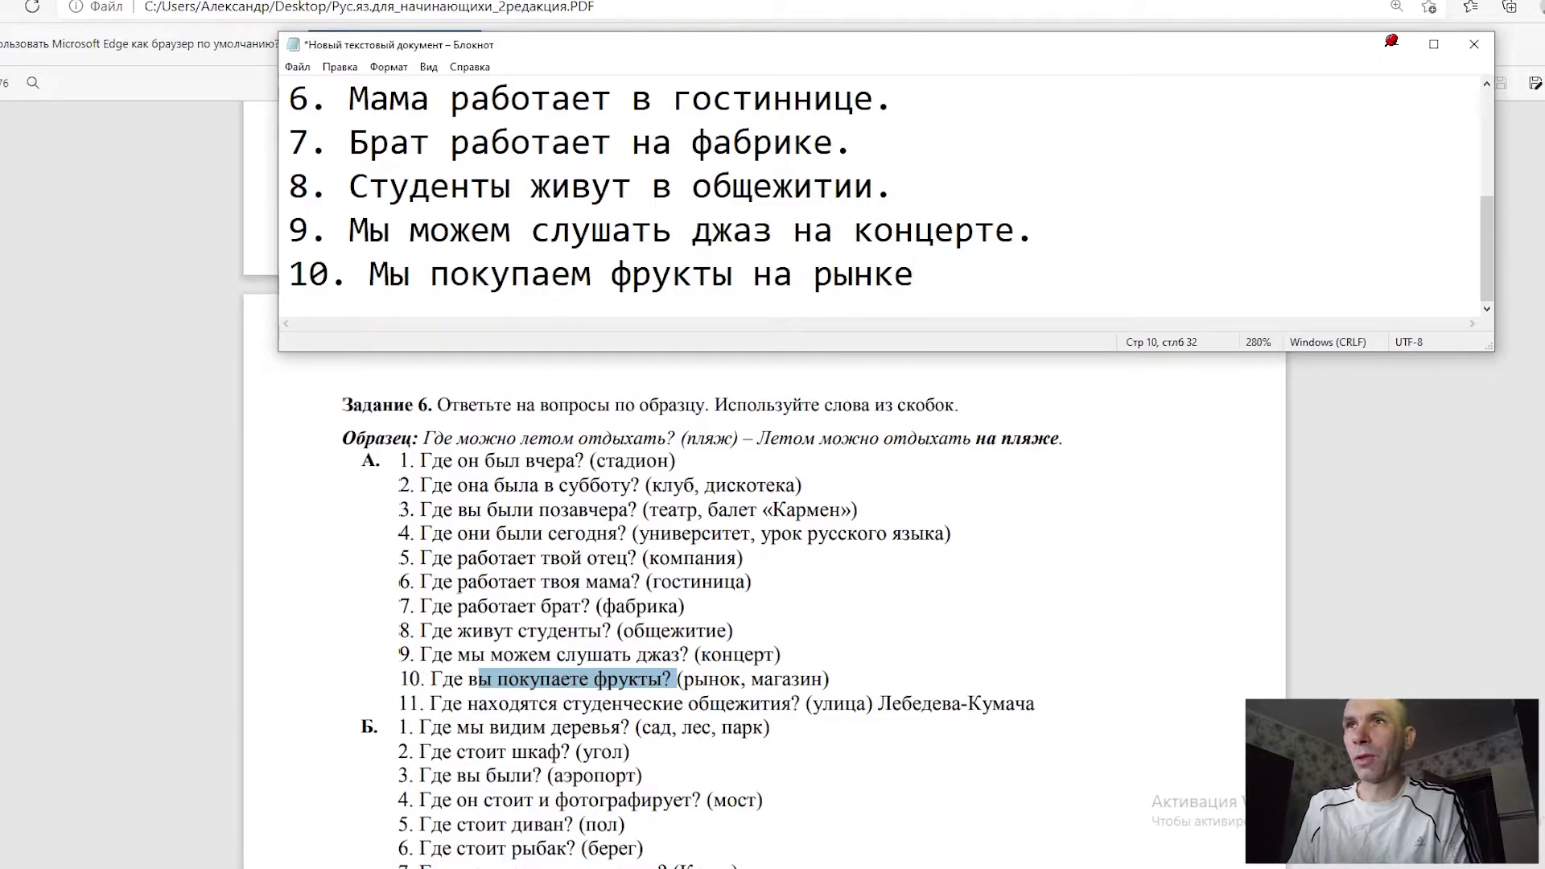
type(", ")
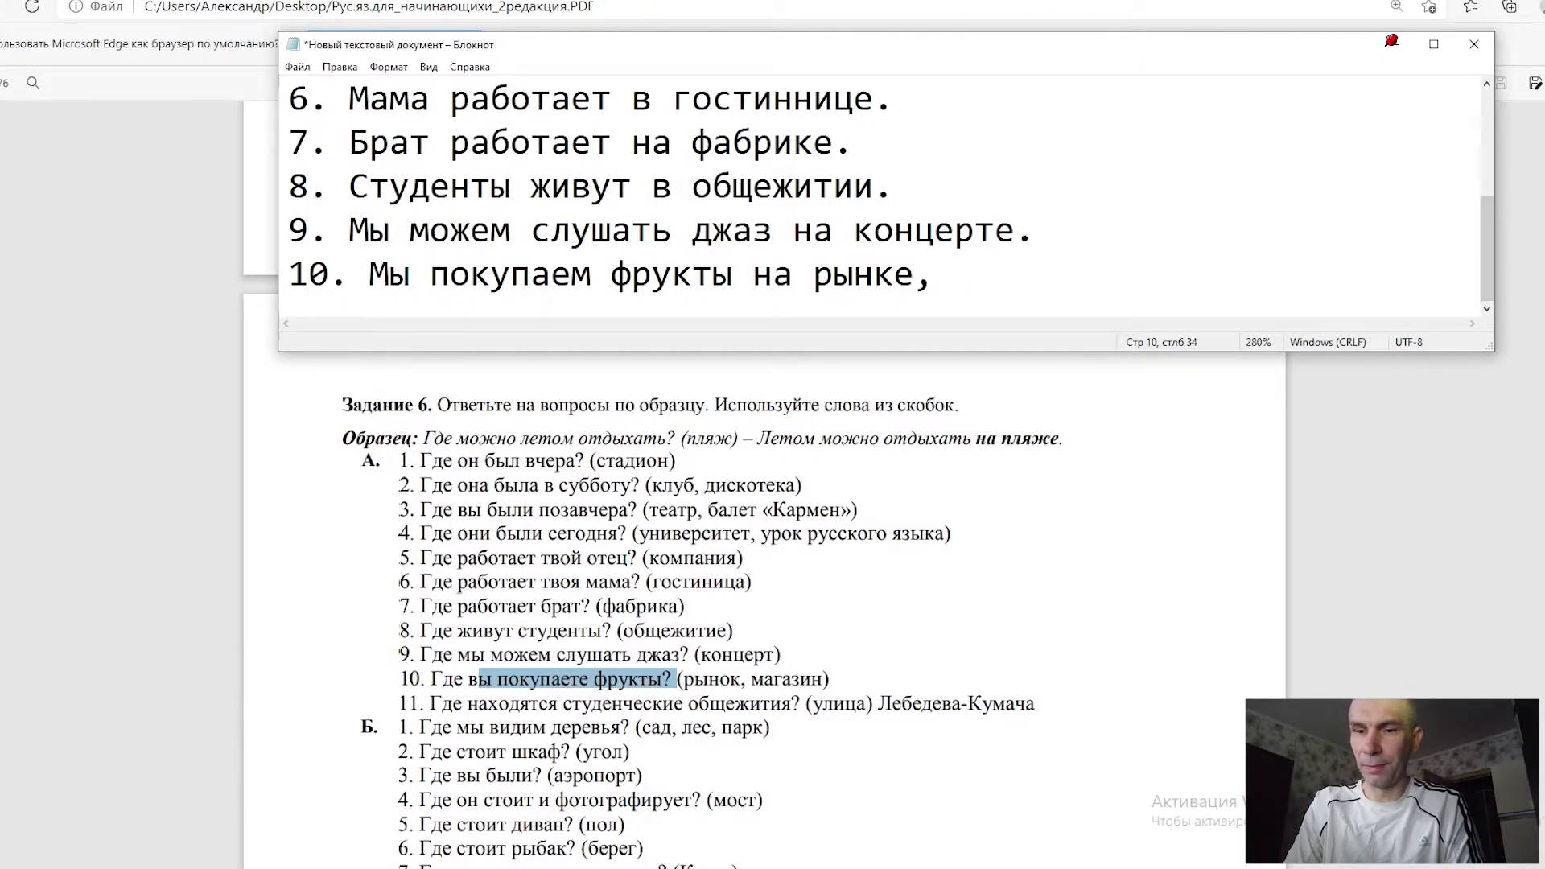
type("в мага")
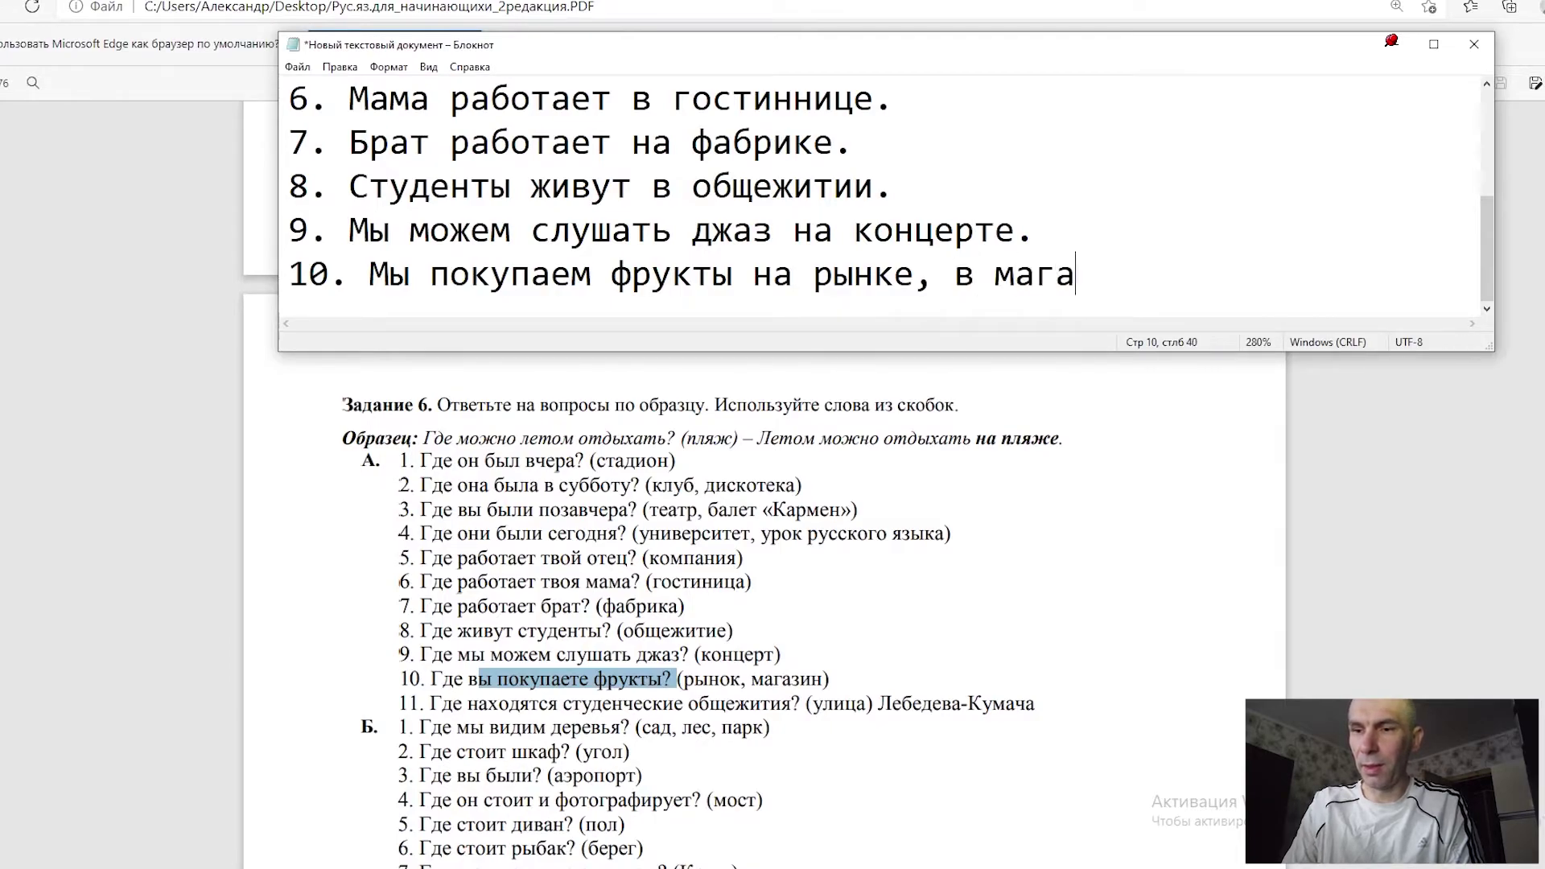
type("зине")
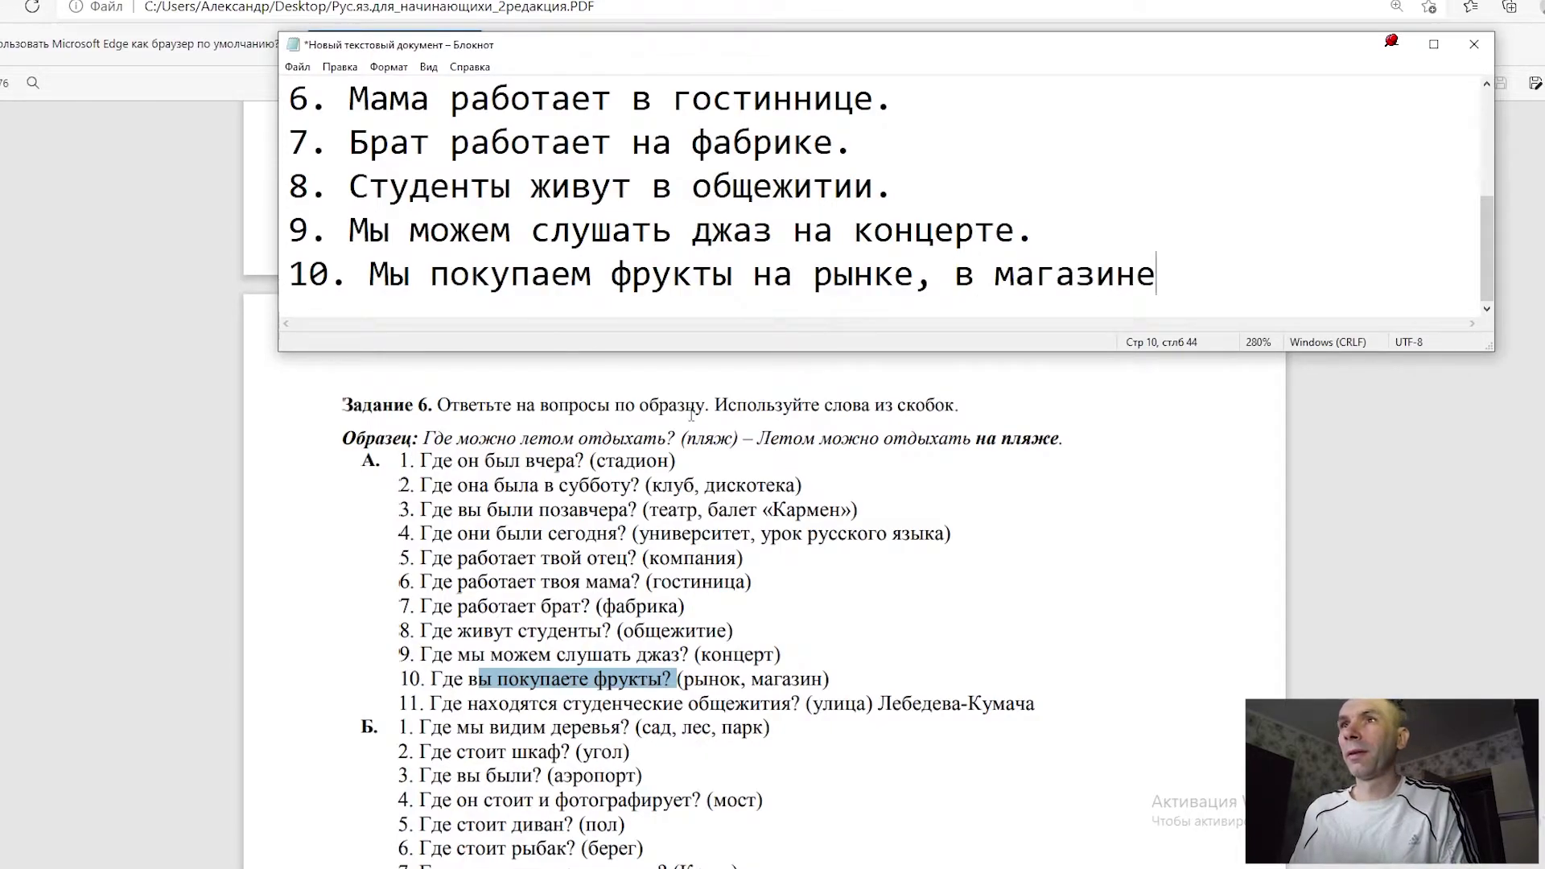
Step: Replace the comma after 'рынке' with '/' and start a new line
left_click(933, 275)
key("BackSpace")
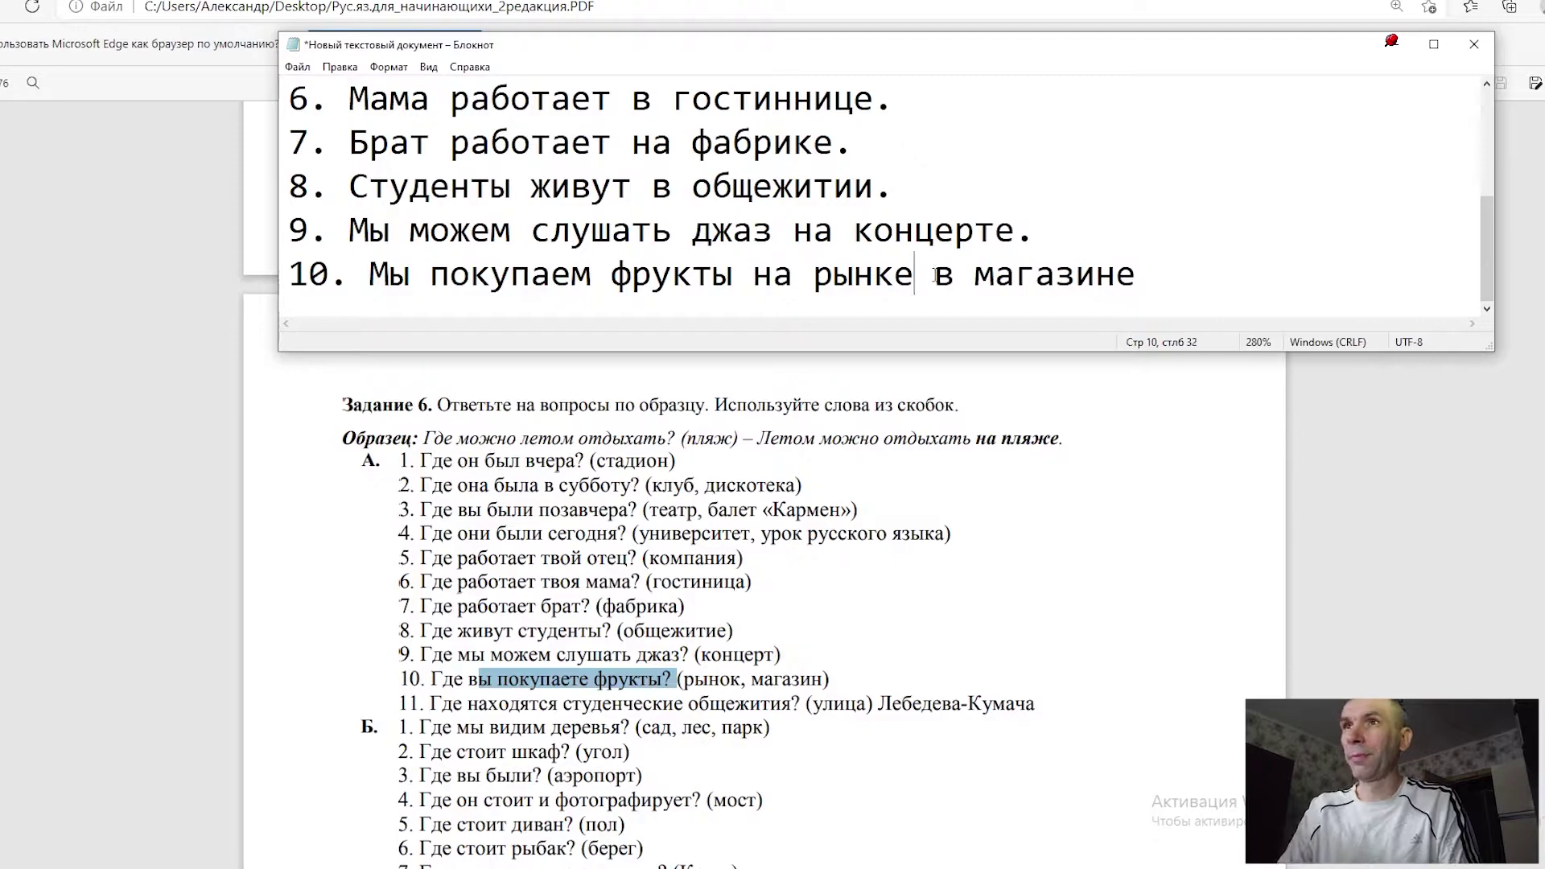
type("/")
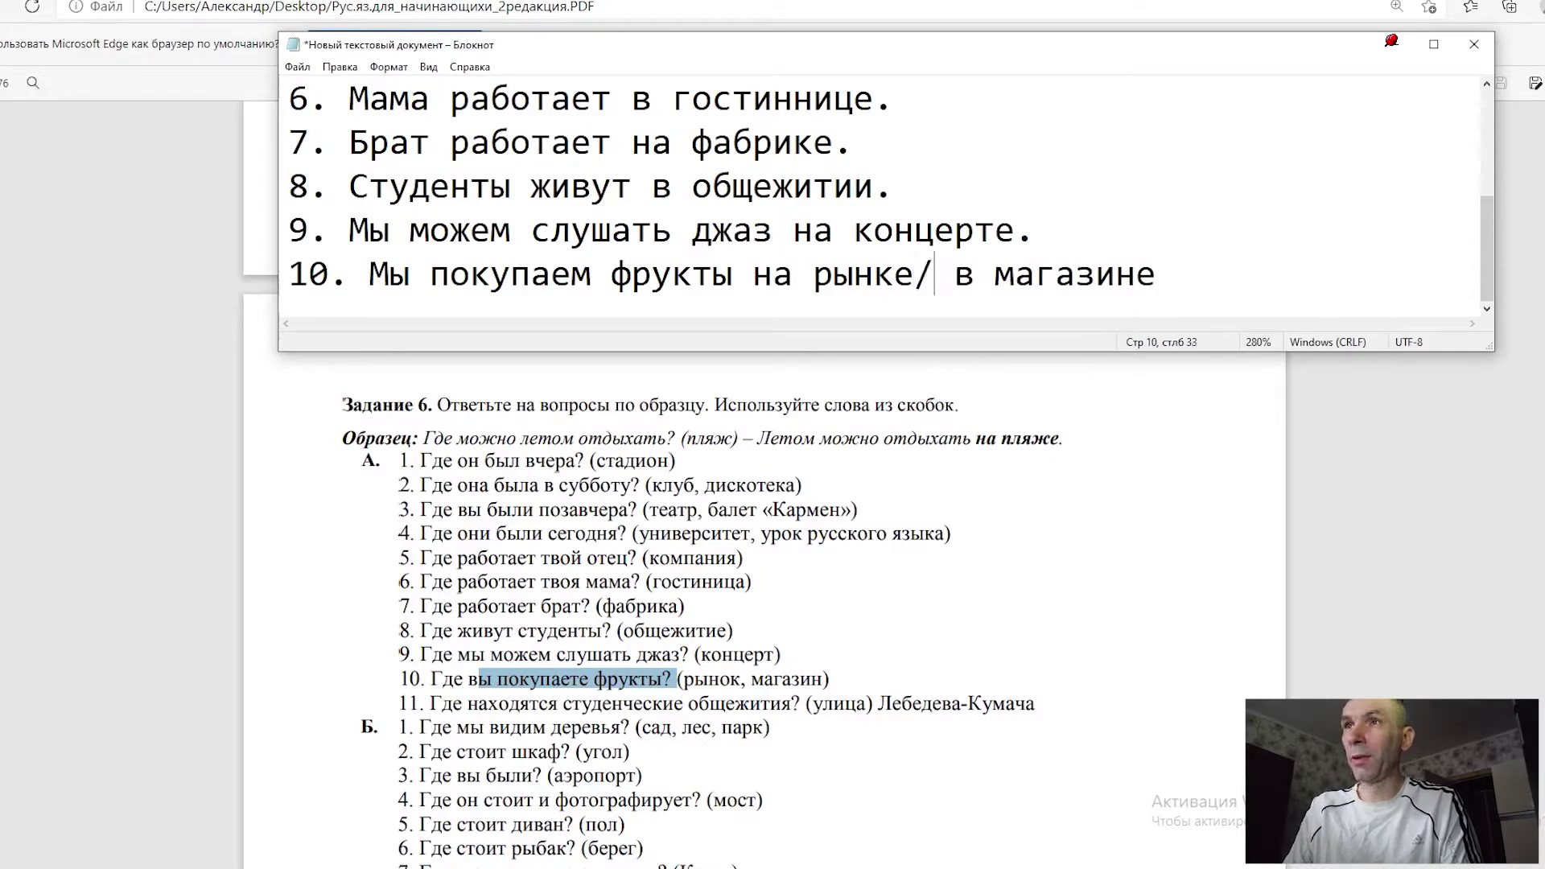
left_click(1161, 271)
key("Return")
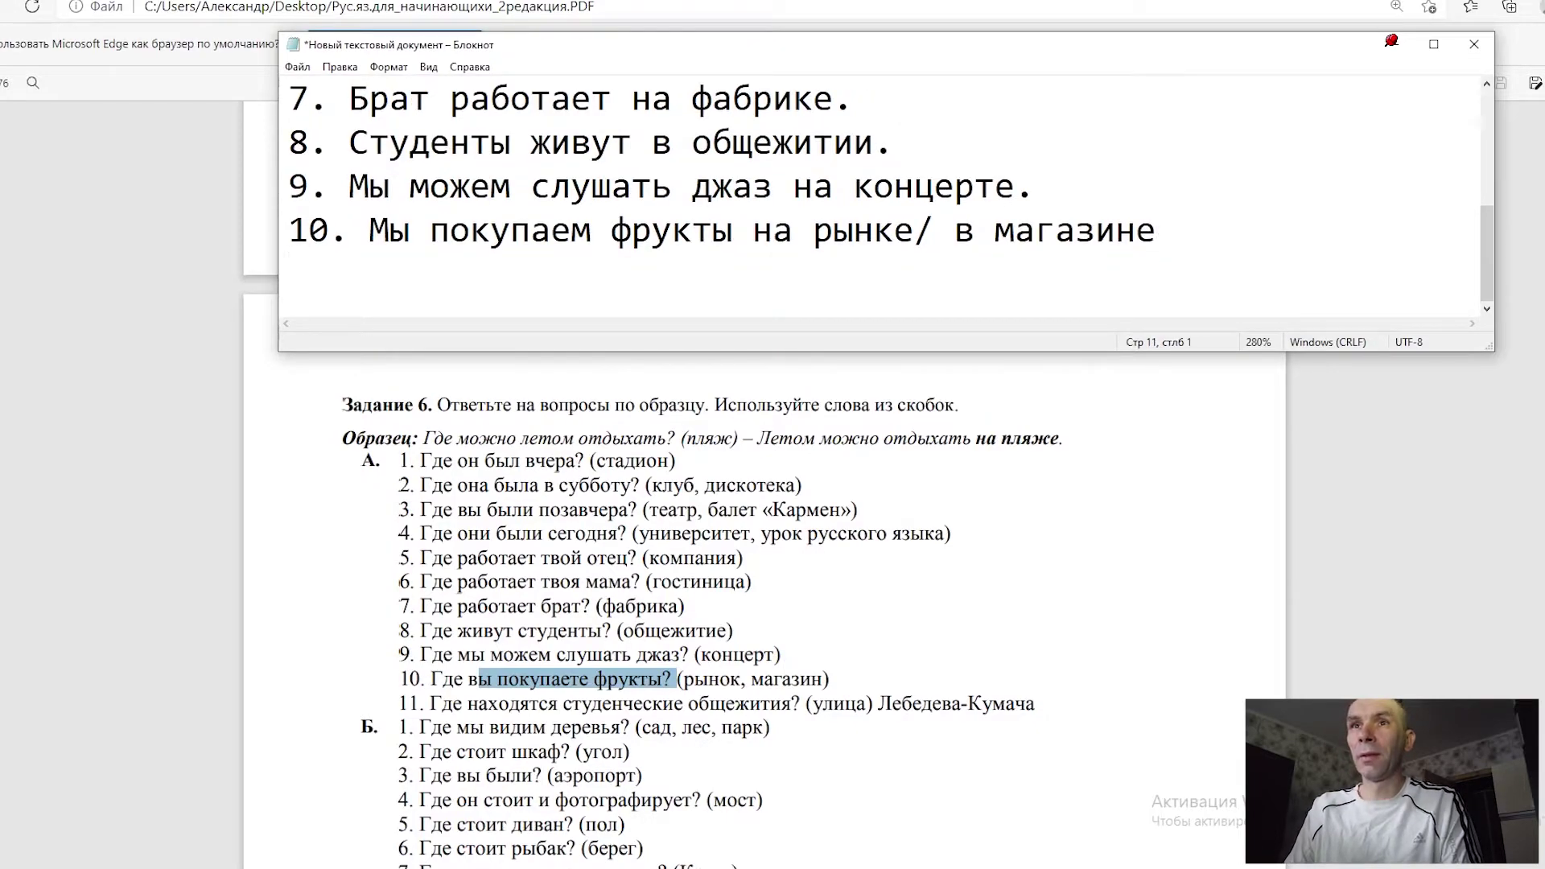
Step: Type '11. Студенческие общежития находятся на улице Лебедева-Кумача.' and start a new line
type("11")
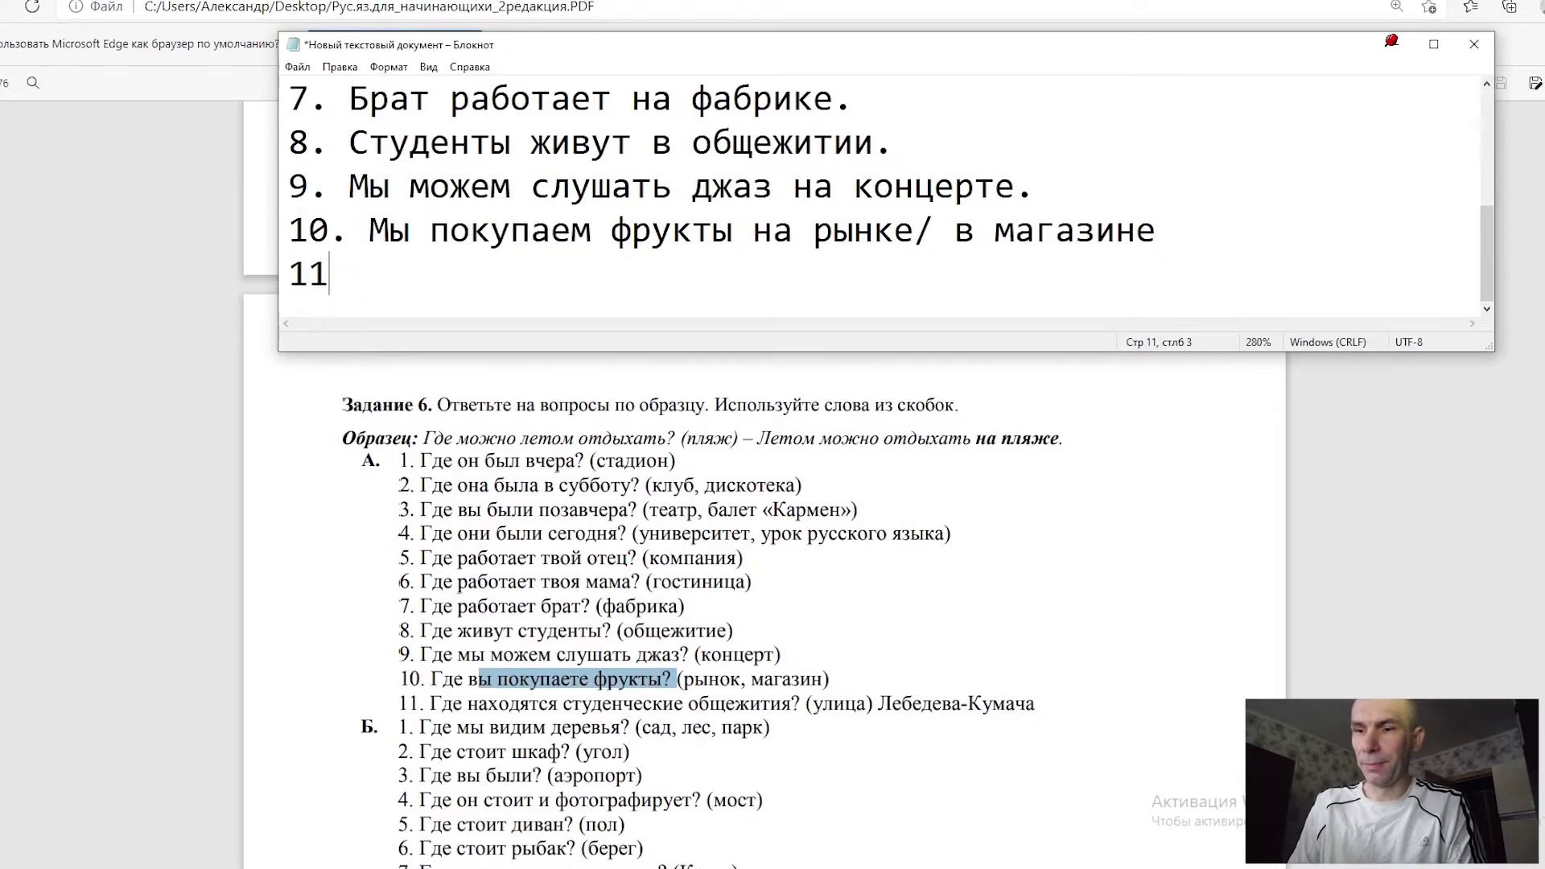
type(".")
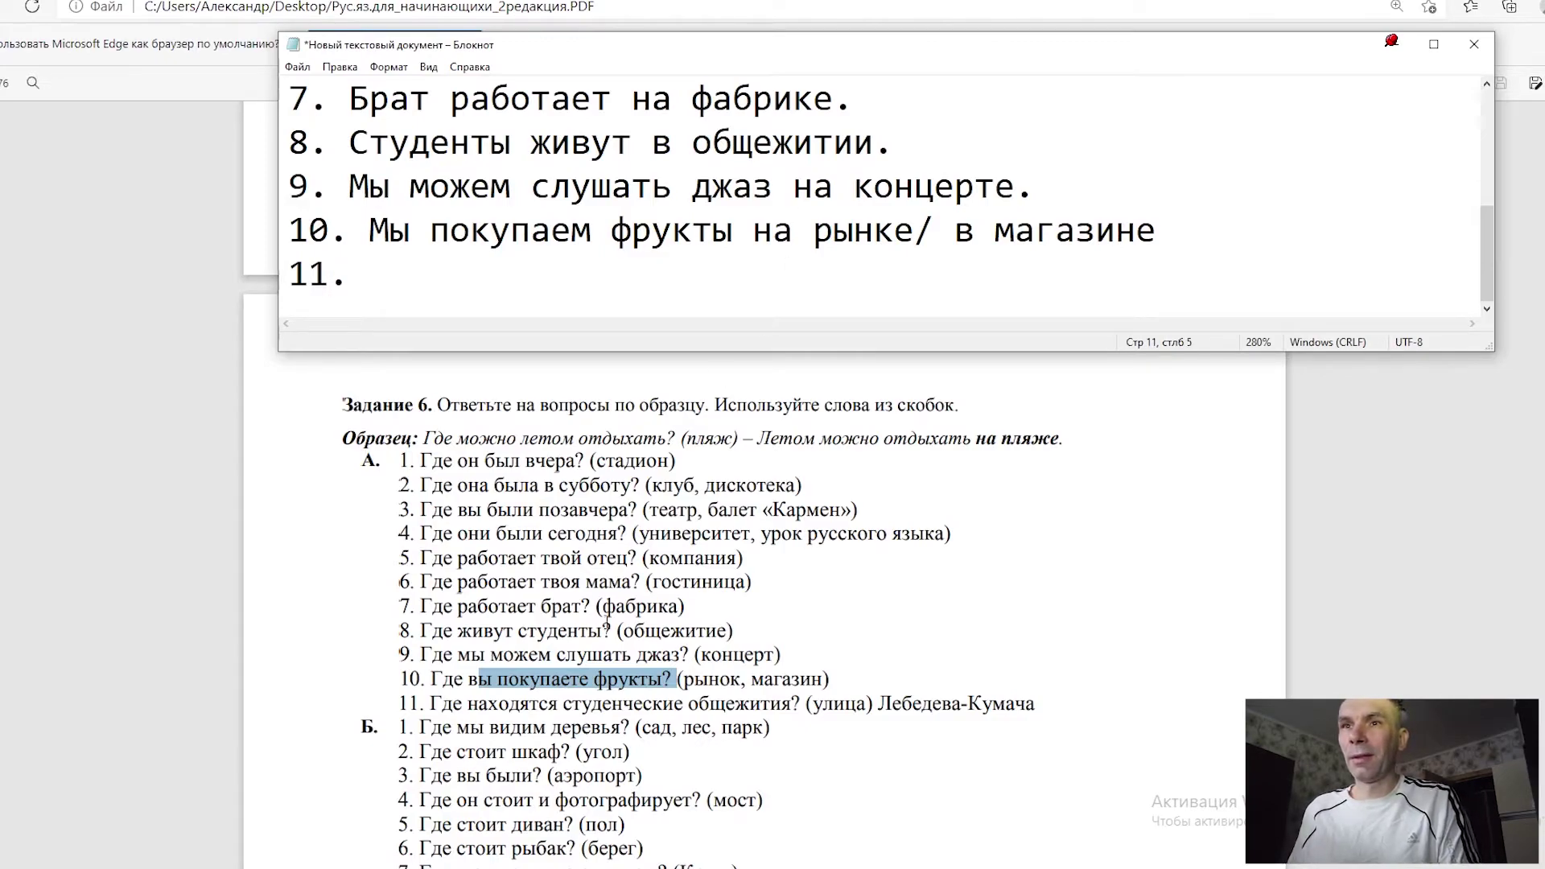
left_click_drag(565, 705, 771, 706)
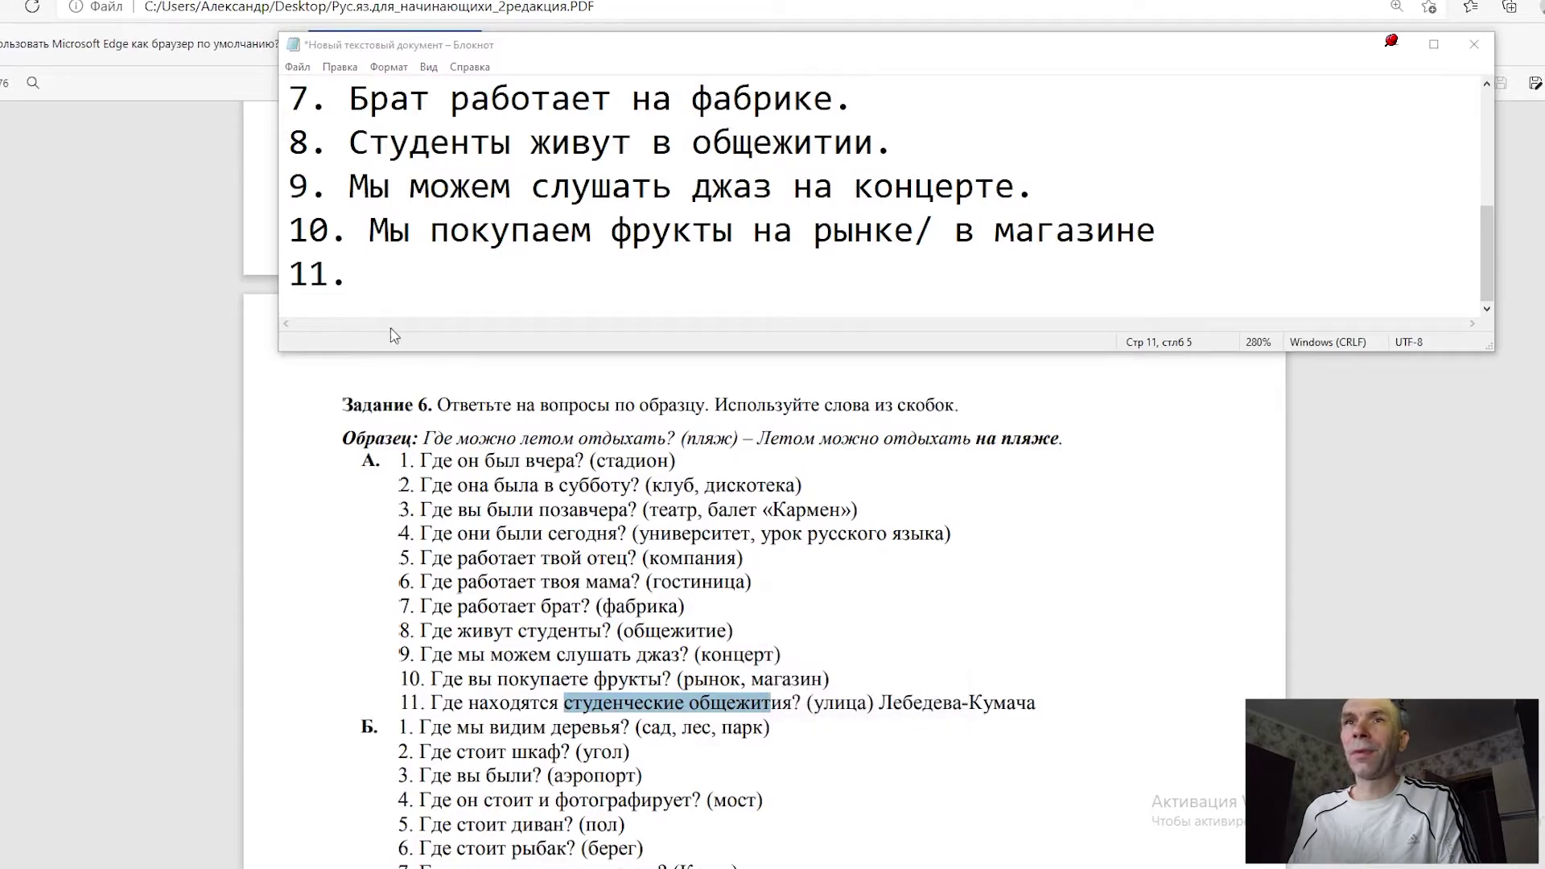
left_click(374, 278)
type("Сту")
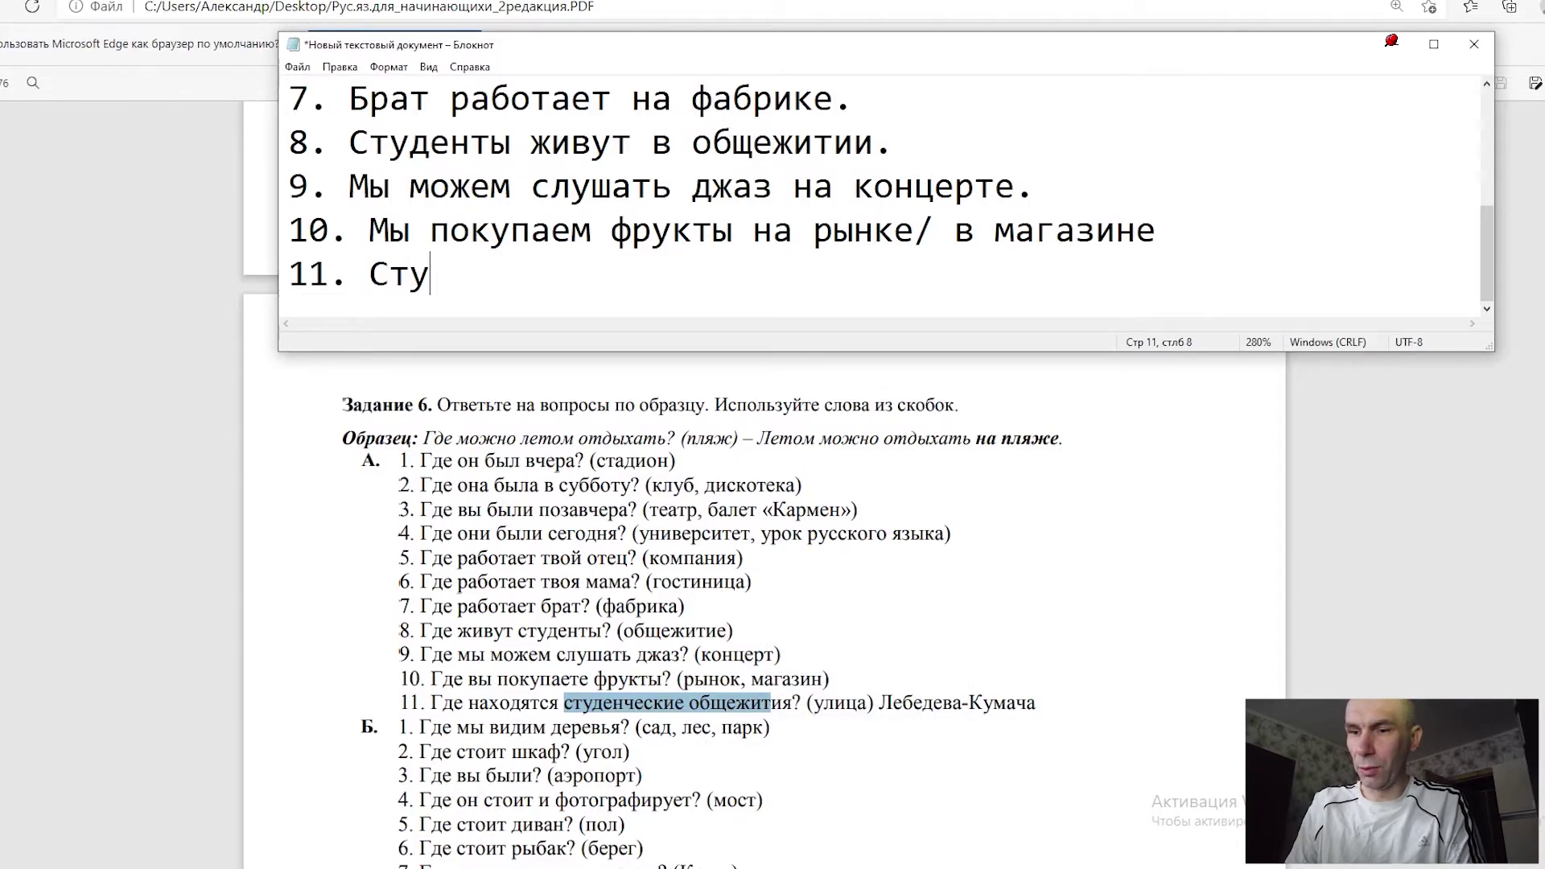
type("денчески")
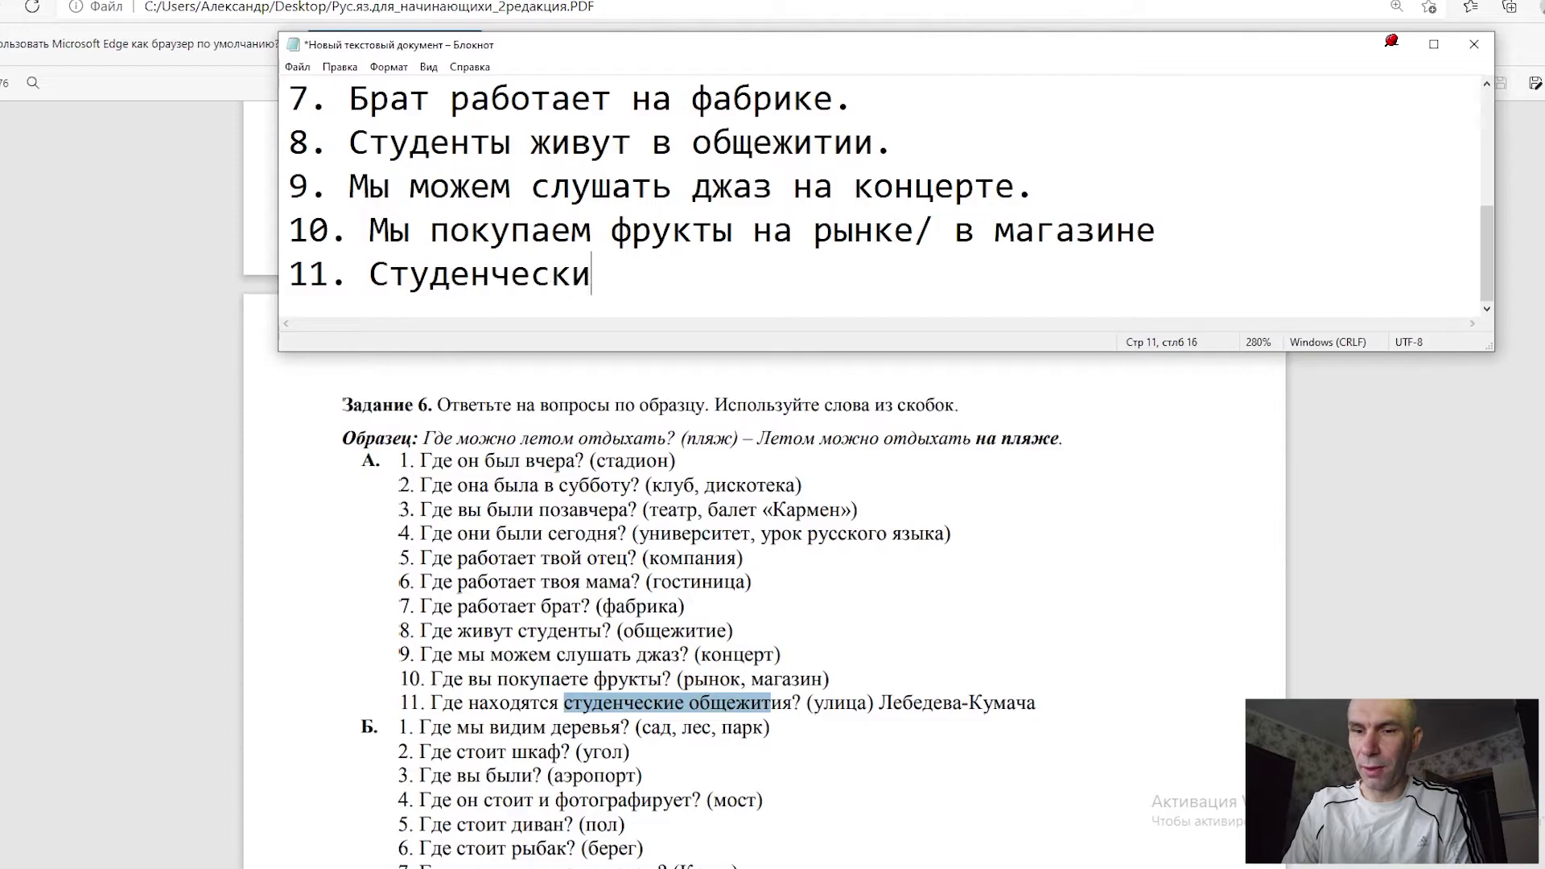
type("е общеж")
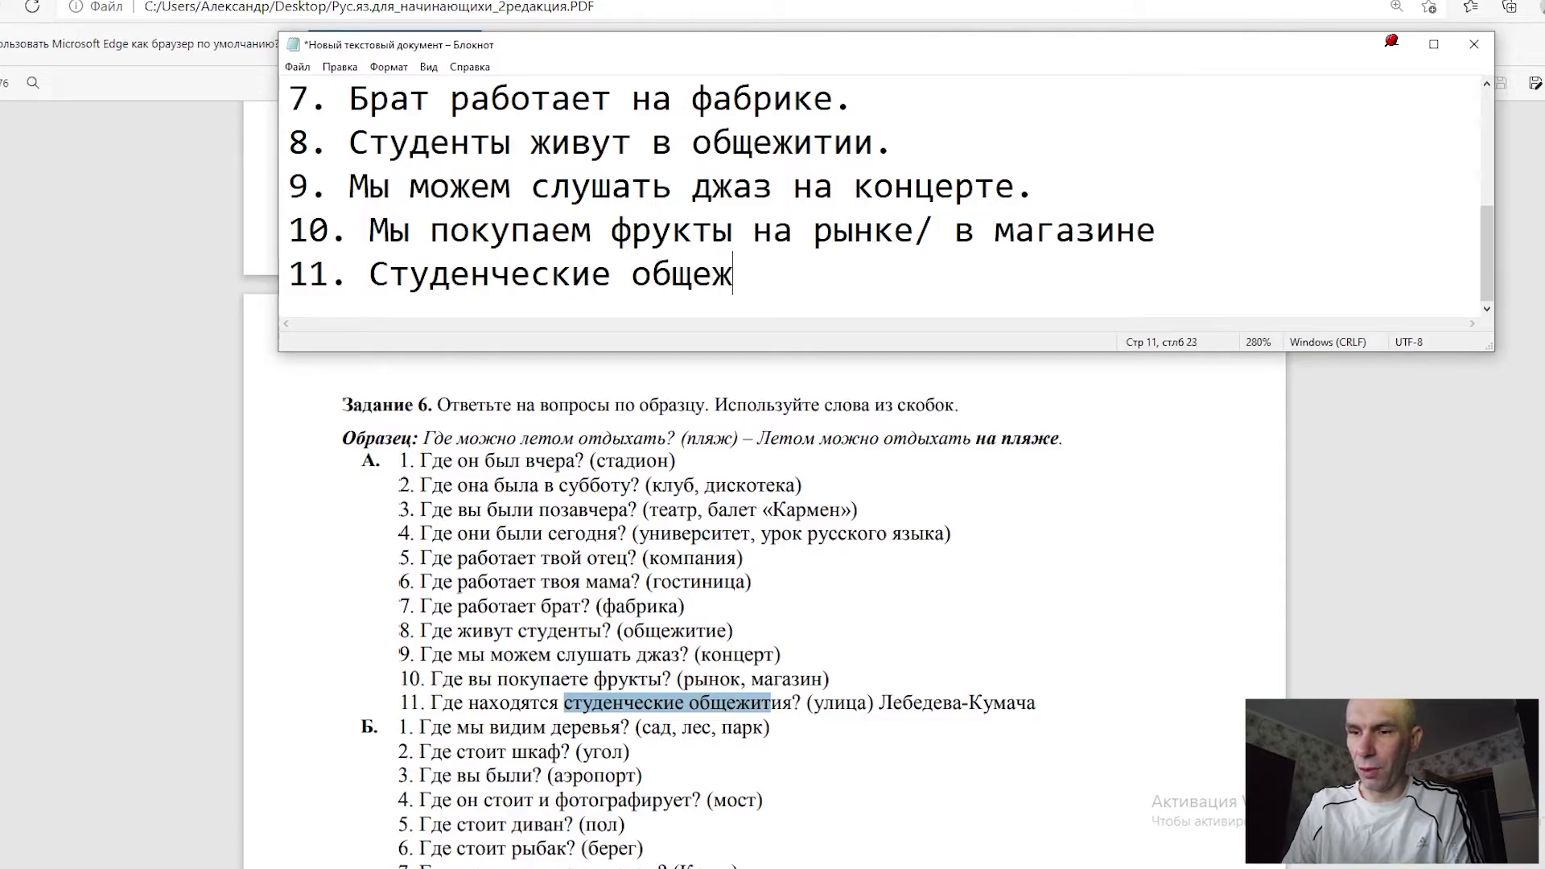
type("ития на")
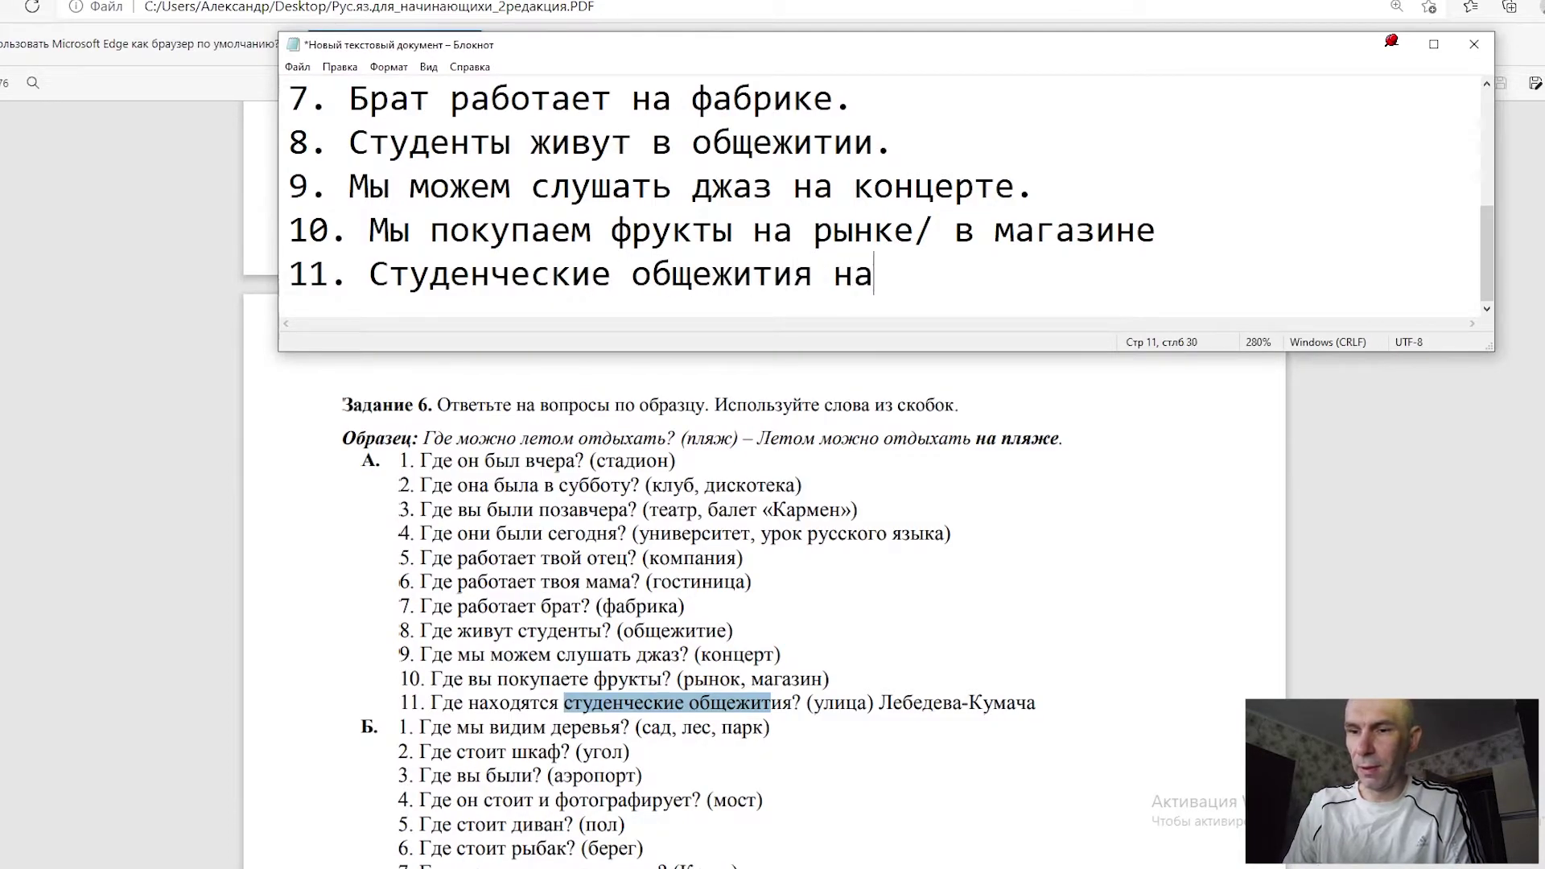
type("ходятся ")
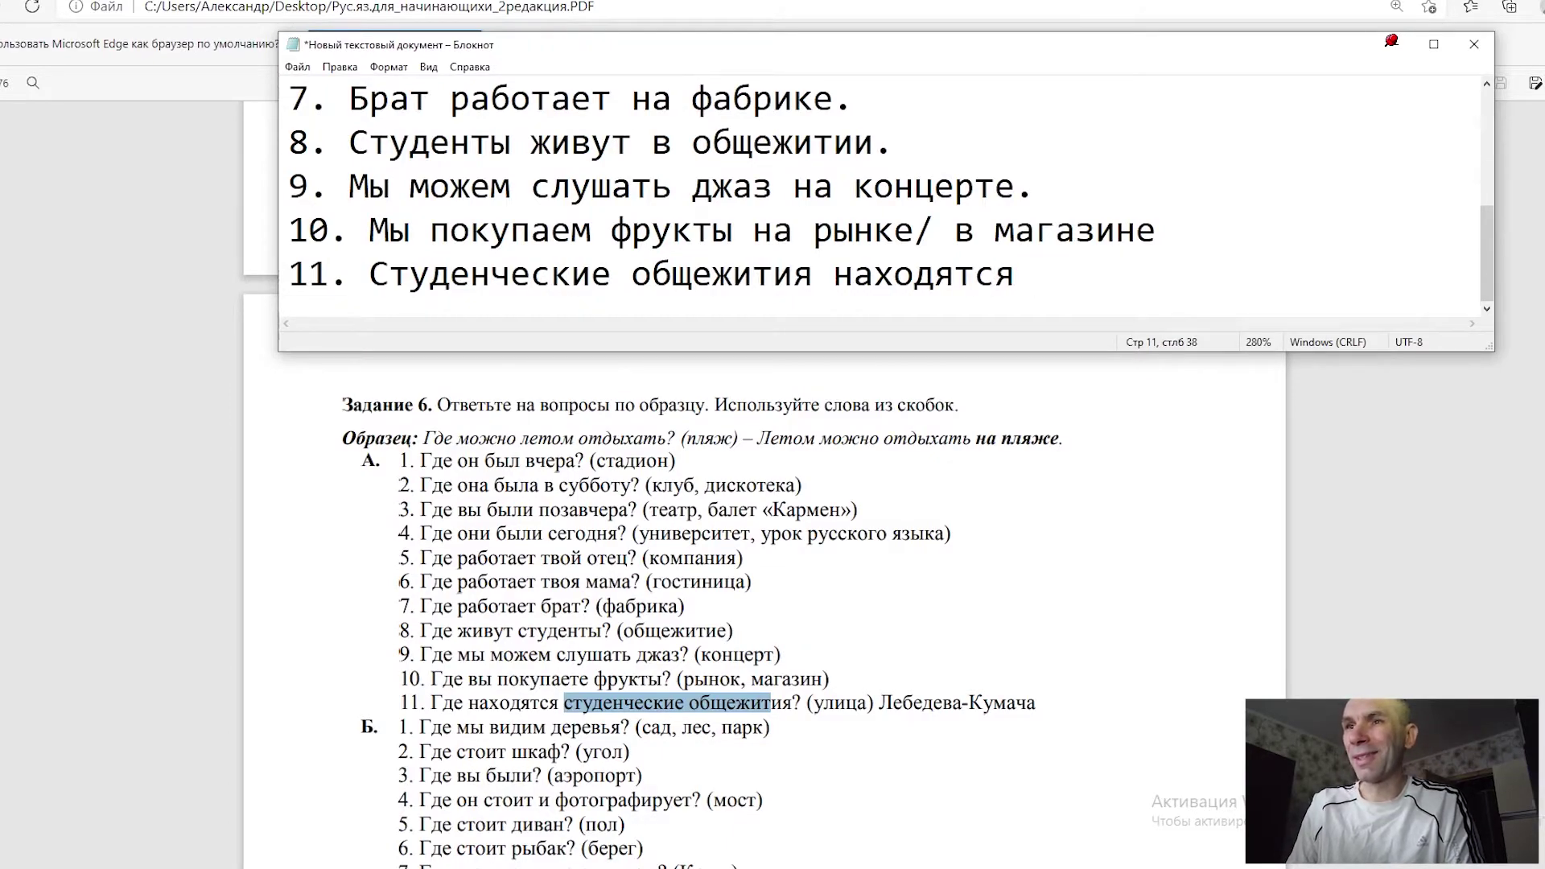
type("на улице Лебедева-Кумача.")
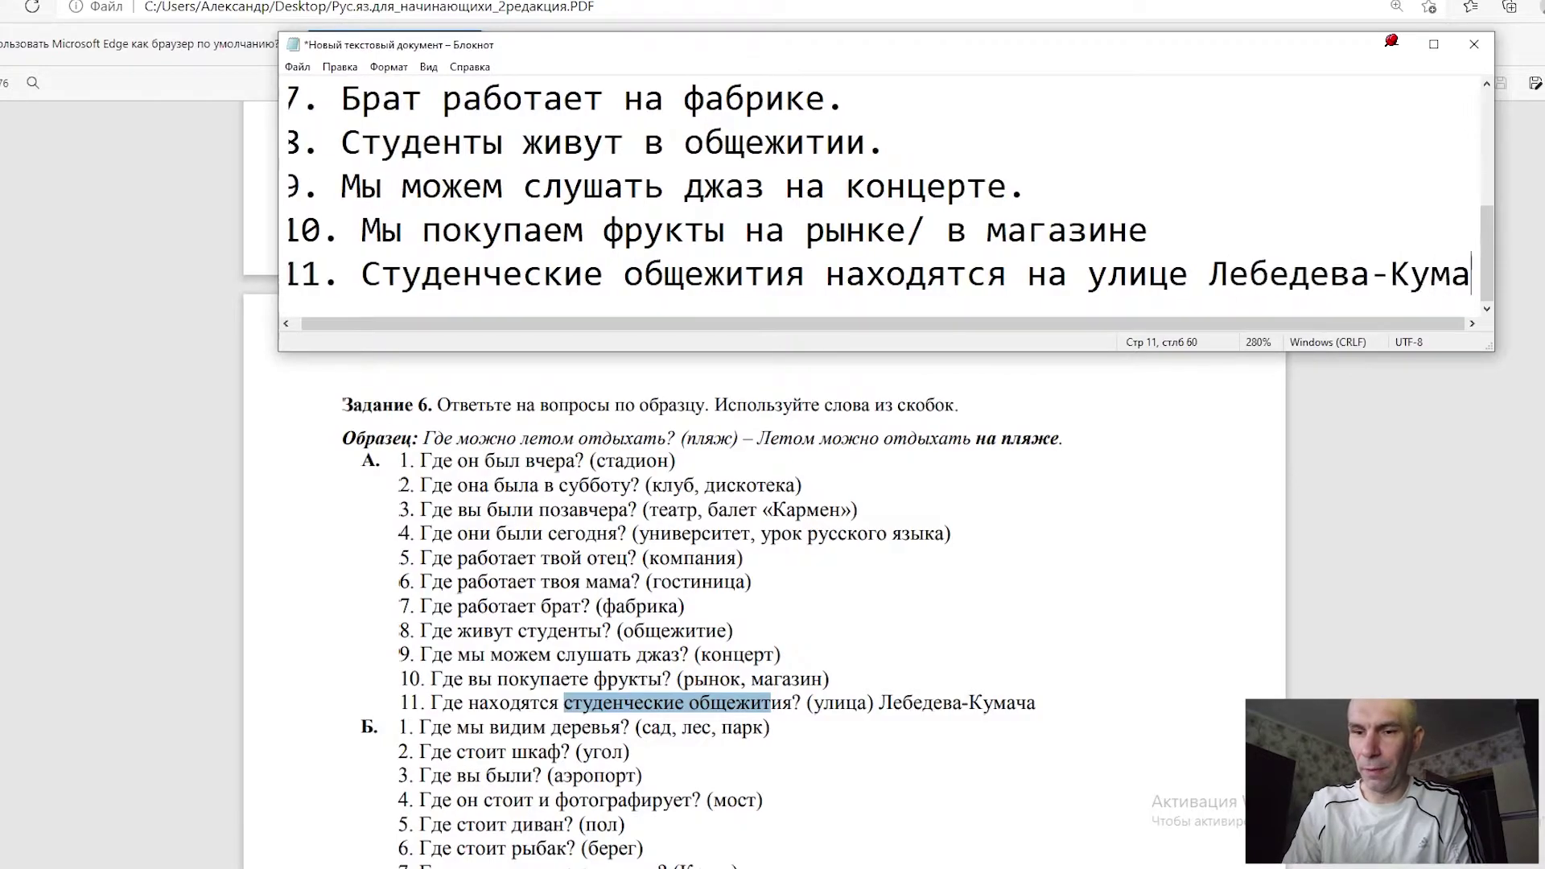
key("Return")
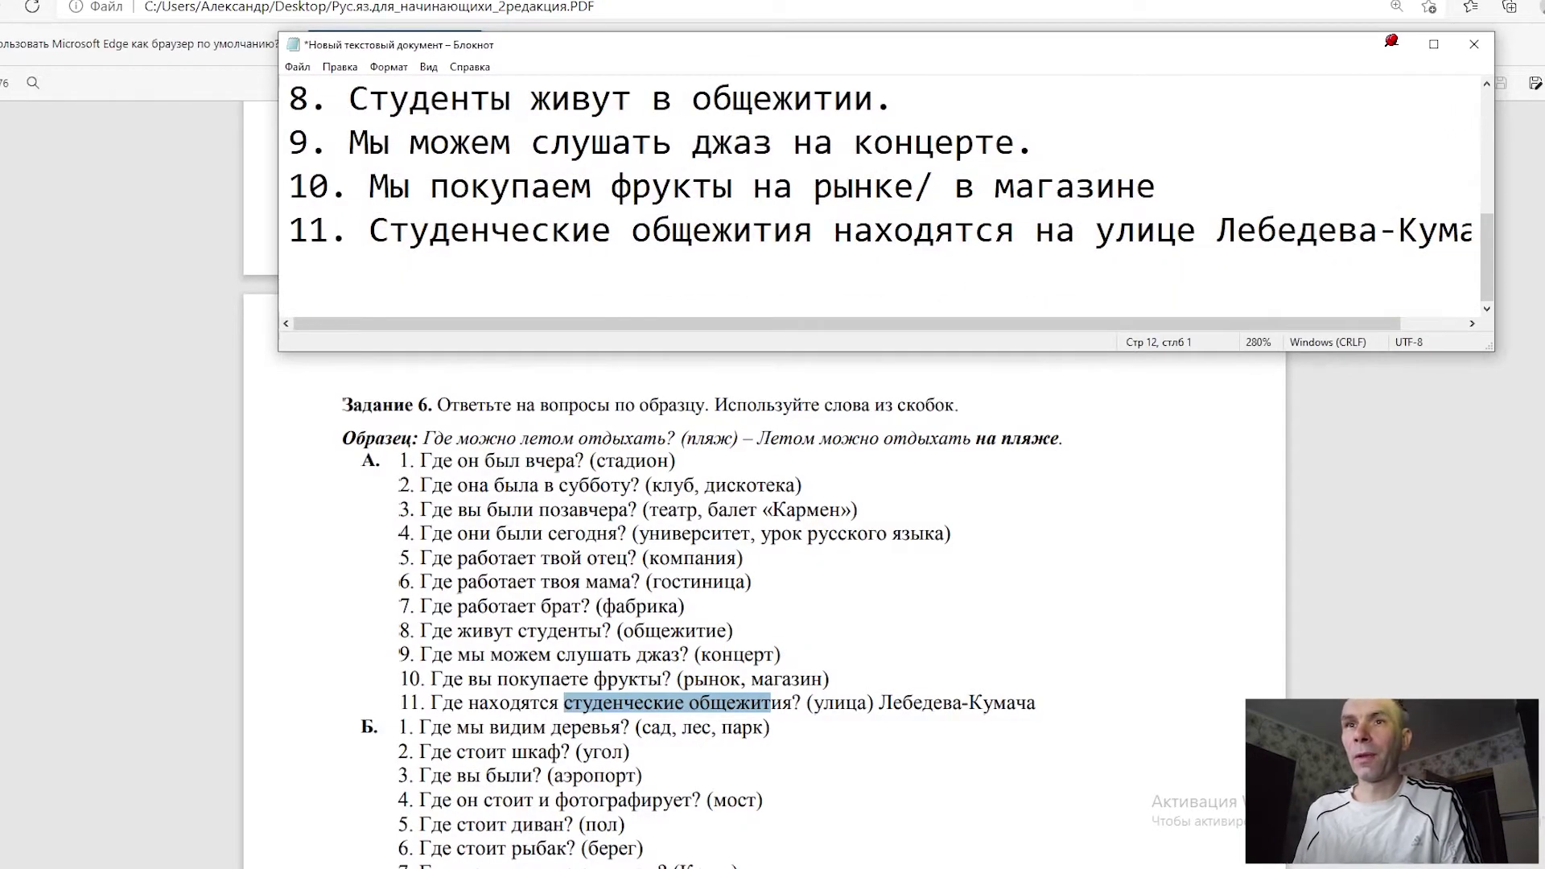
scroll(498, 654, "down", 3)
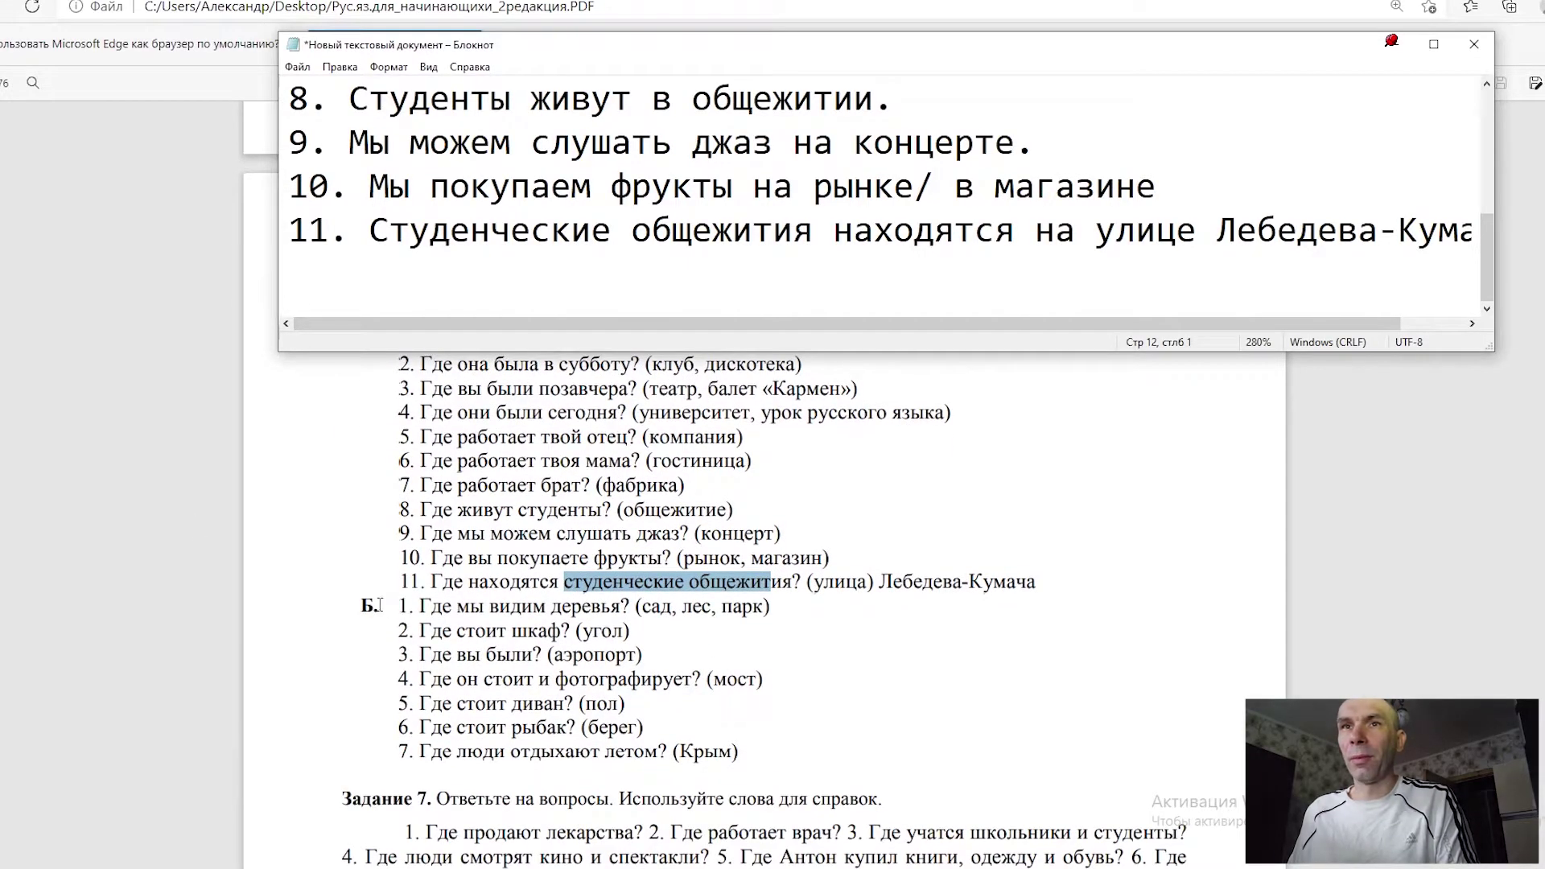
Step: Add a 'Б:' section heading on the line after answer 11
left_click_drag(365, 605, 547, 608)
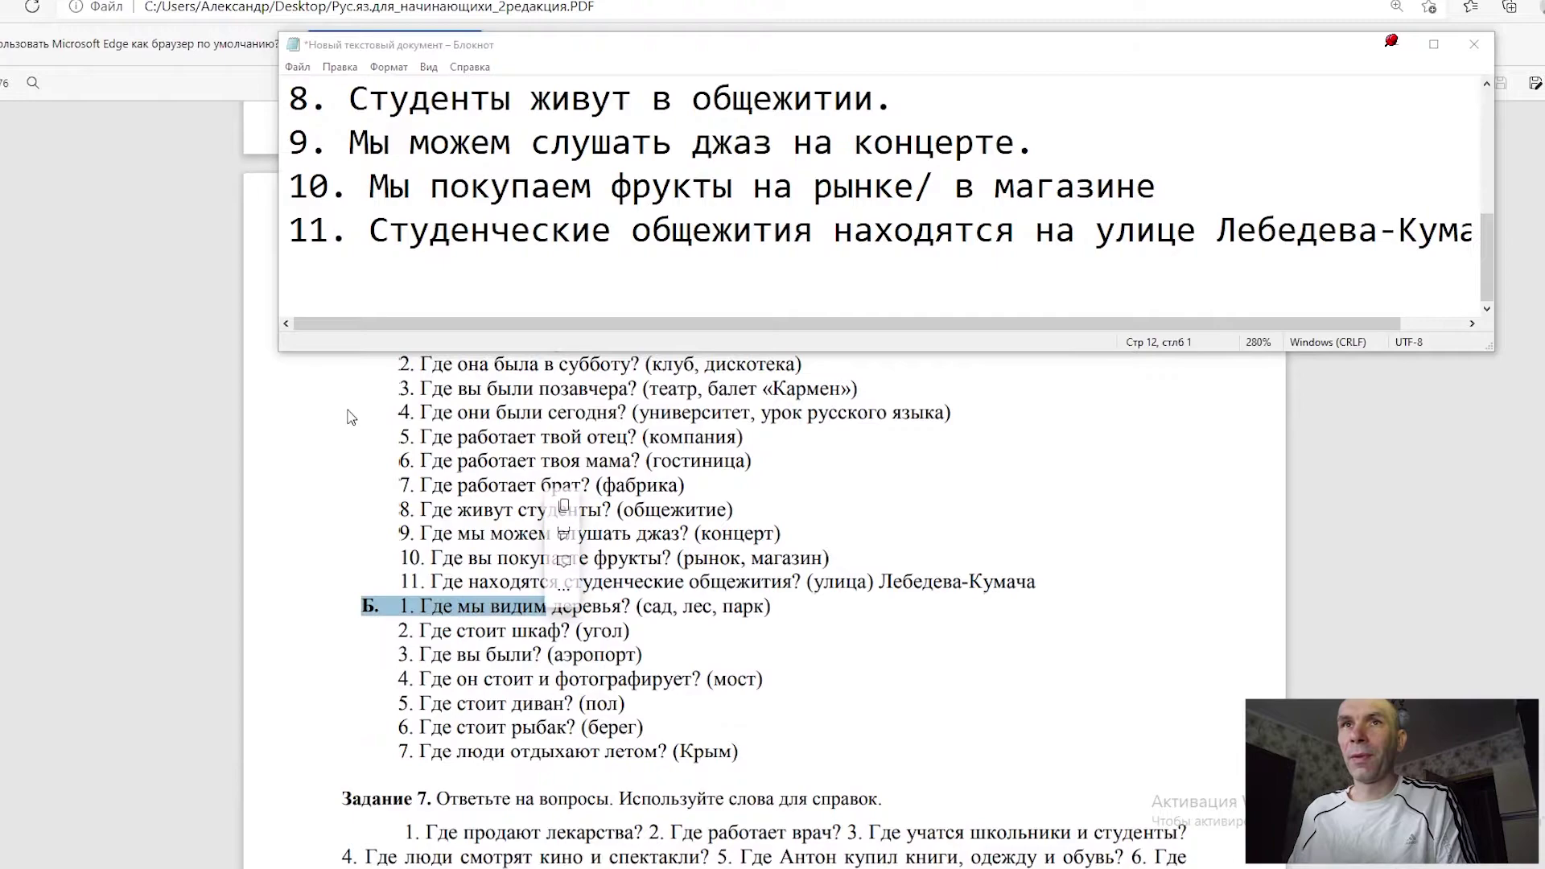
left_click(320, 268)
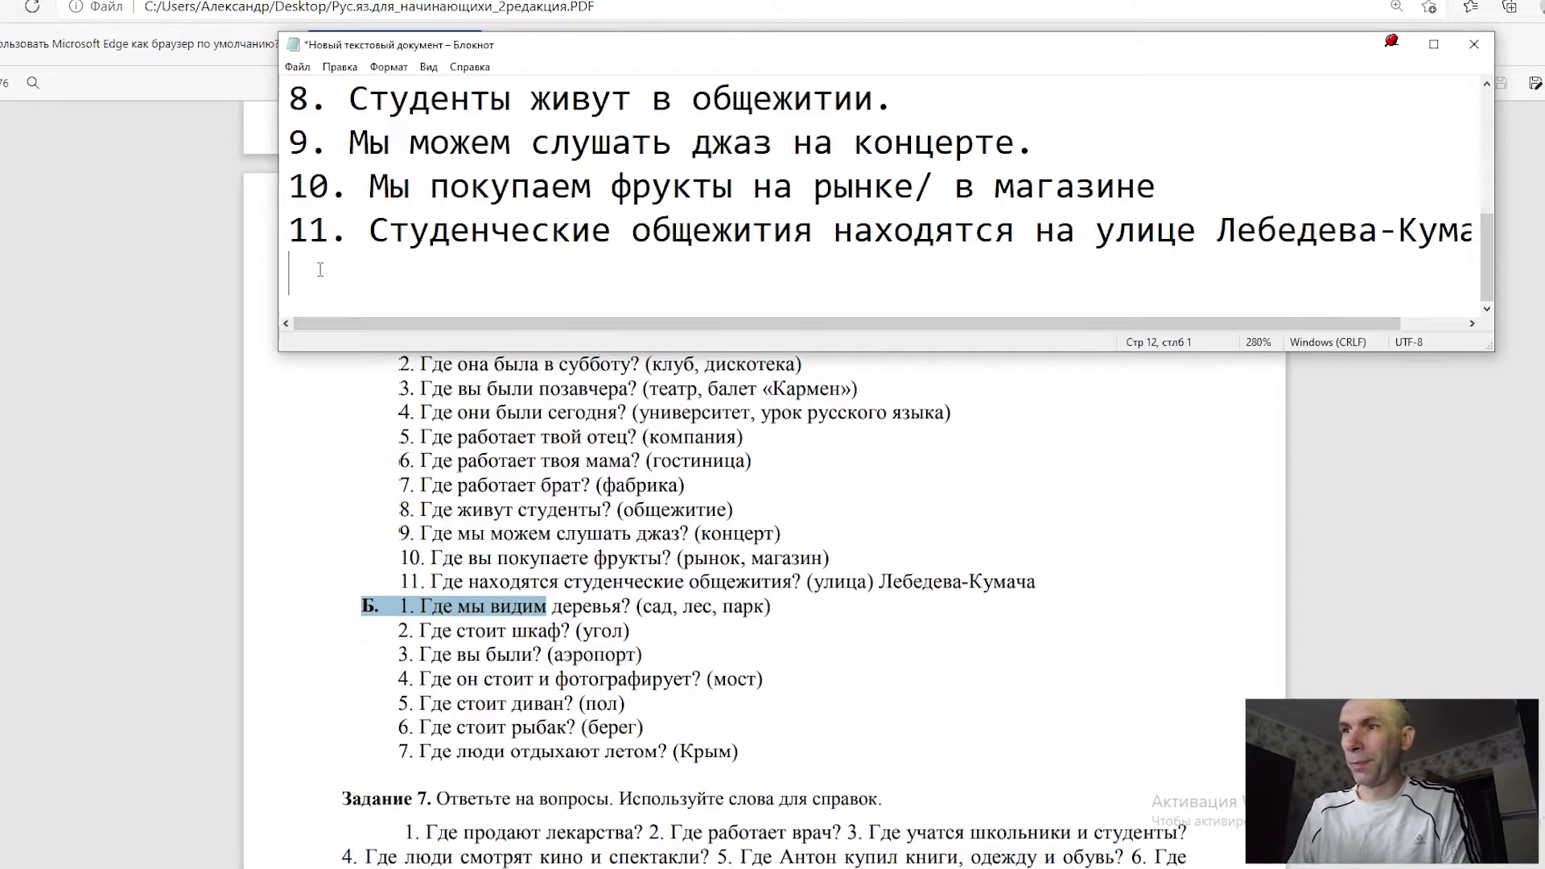
type("Б")
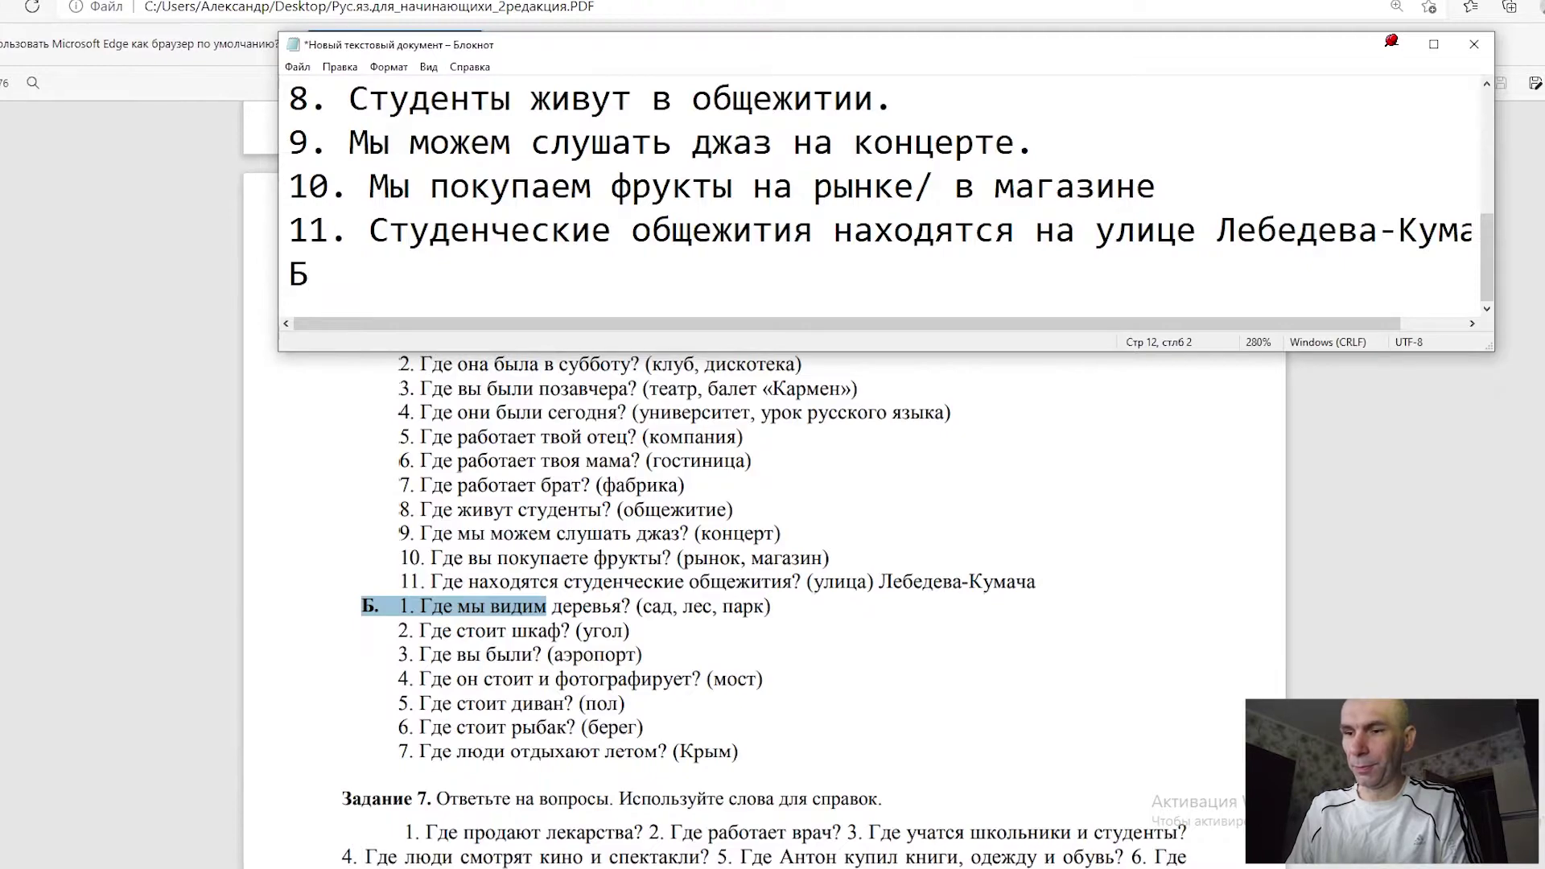
type("Ж")
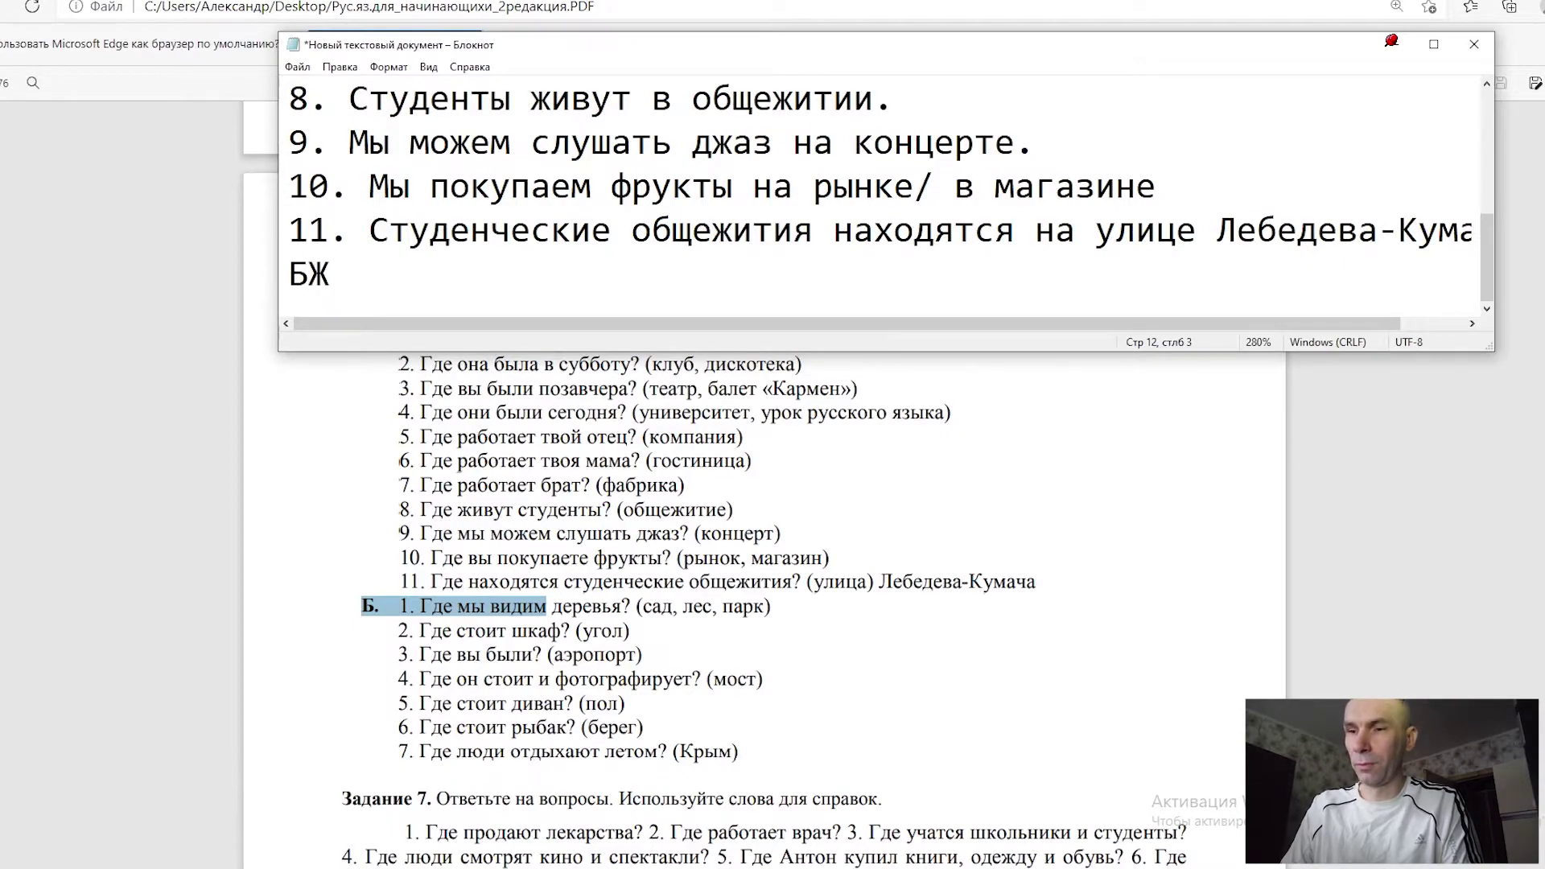
key("BackSpace")
type("Ж")
key("BackSpace")
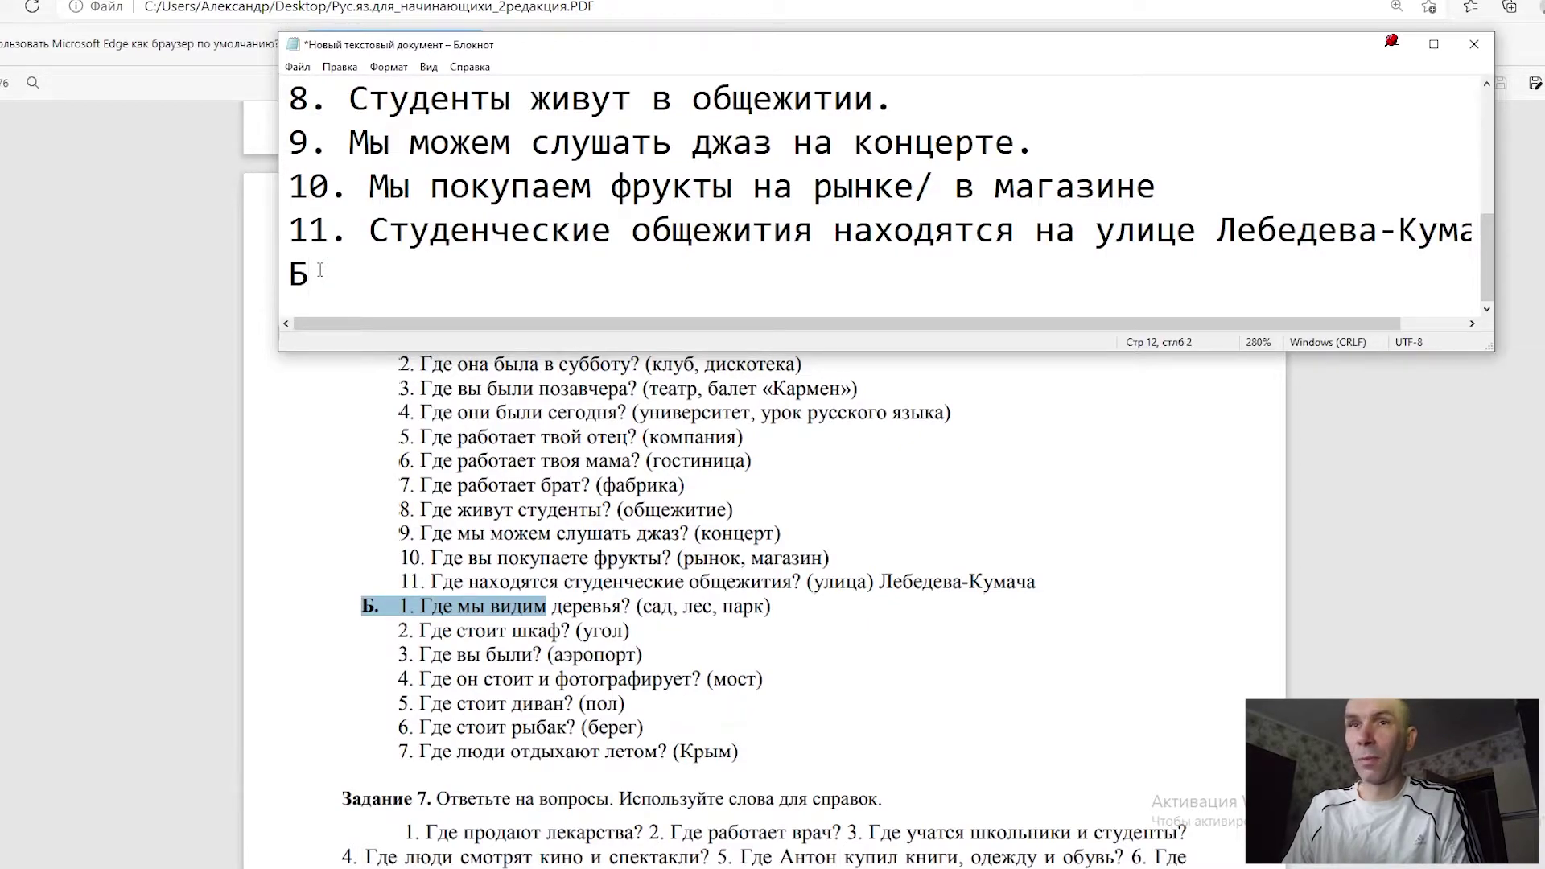
type(":")
key("Return")
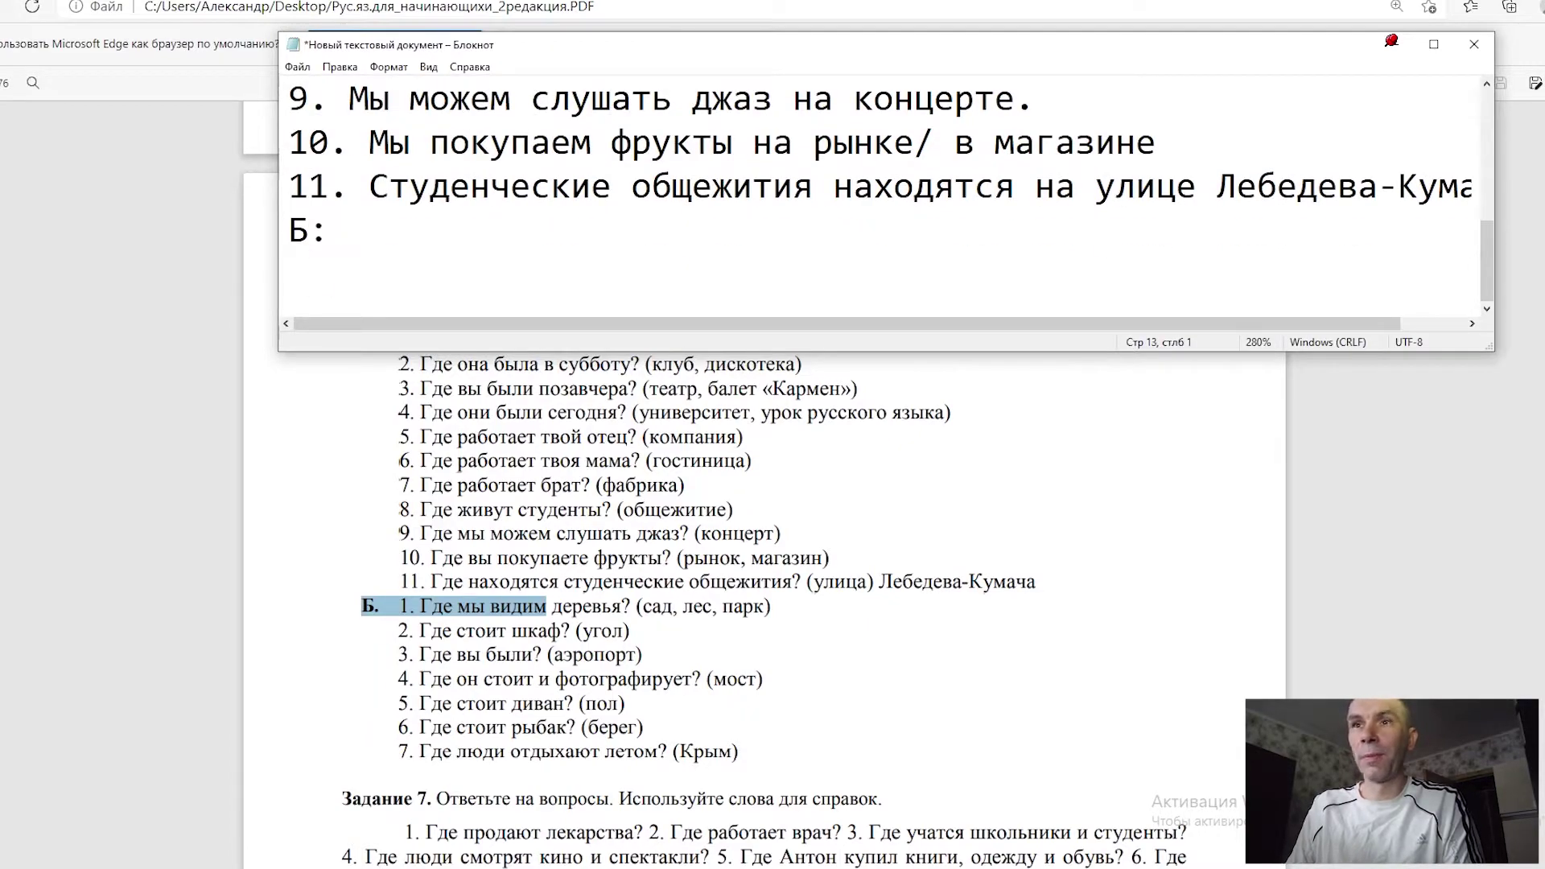
Step: Type item '1. Мы видим деревья в саду, в лесу, в парке' under it
key("super+space")
type("1.")
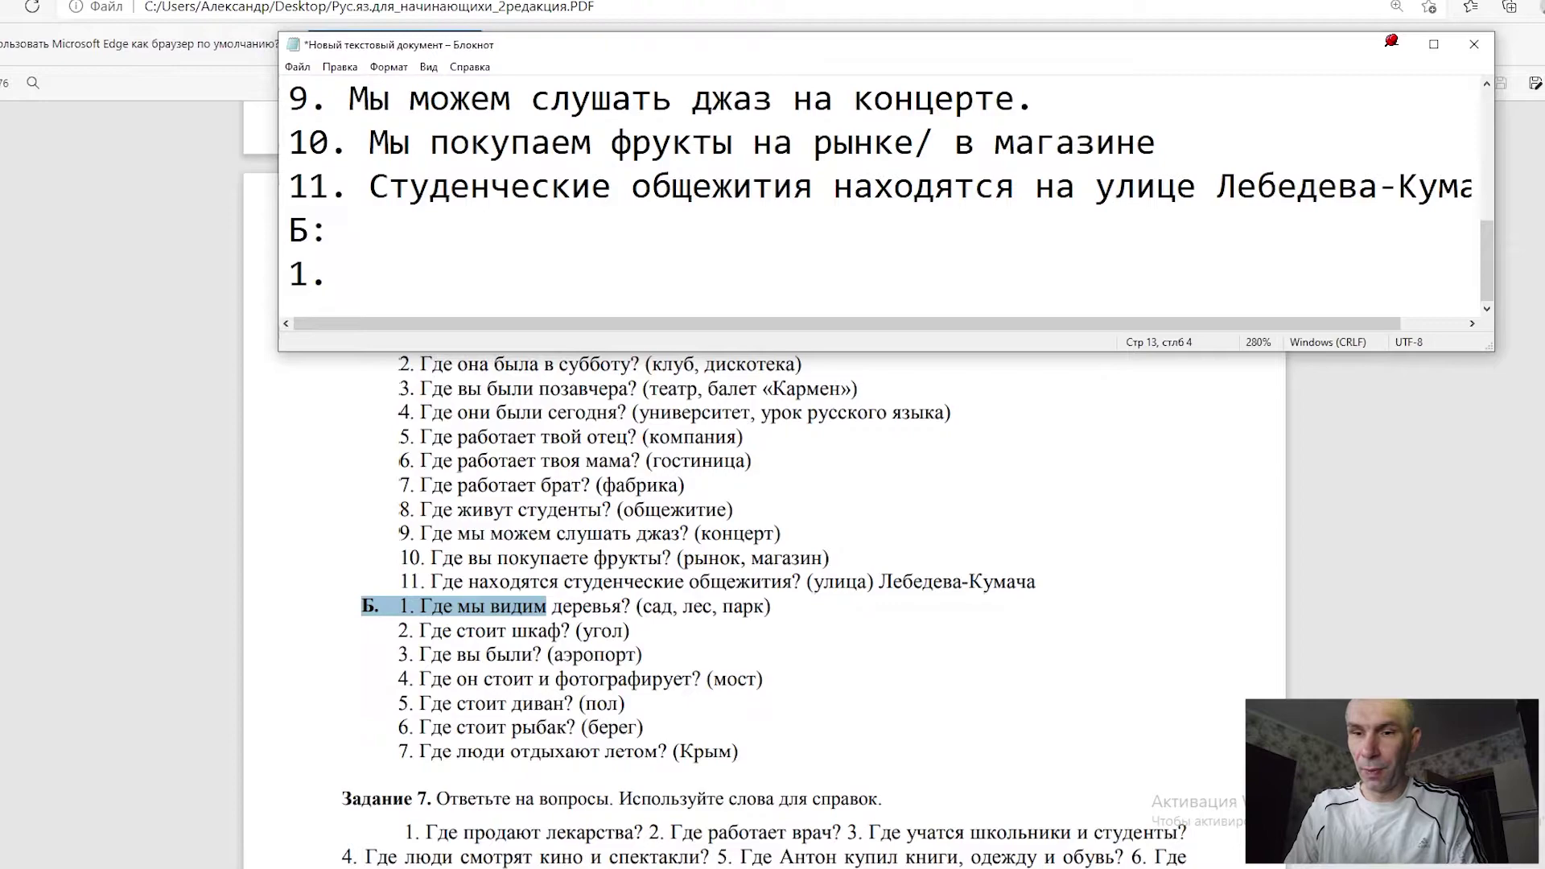
type(" Mi")
key("BackSpace")
type("ы в")
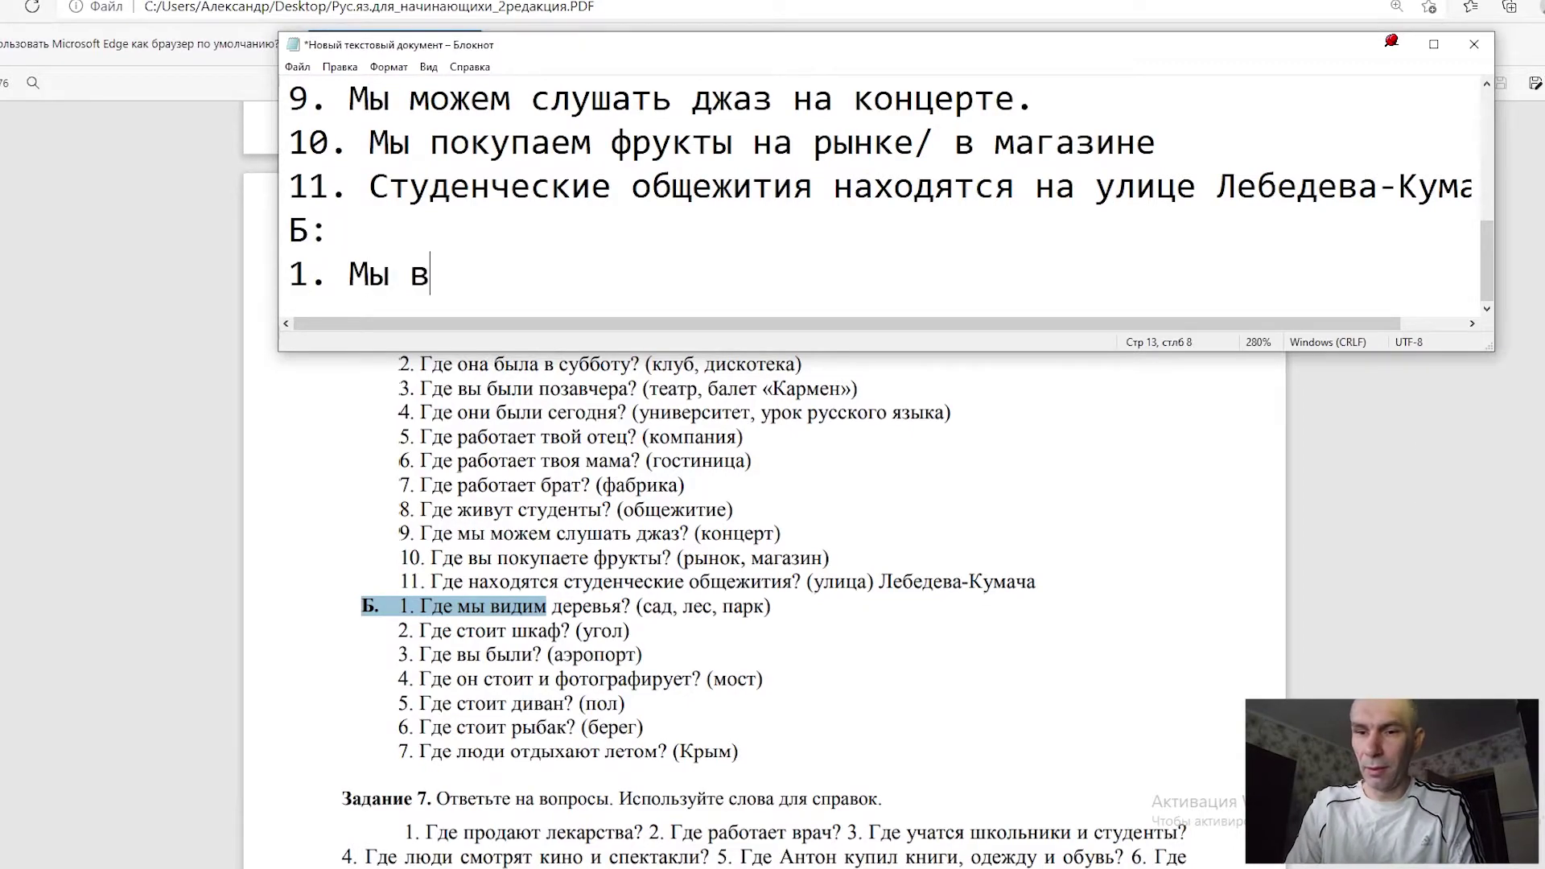
type("идим де")
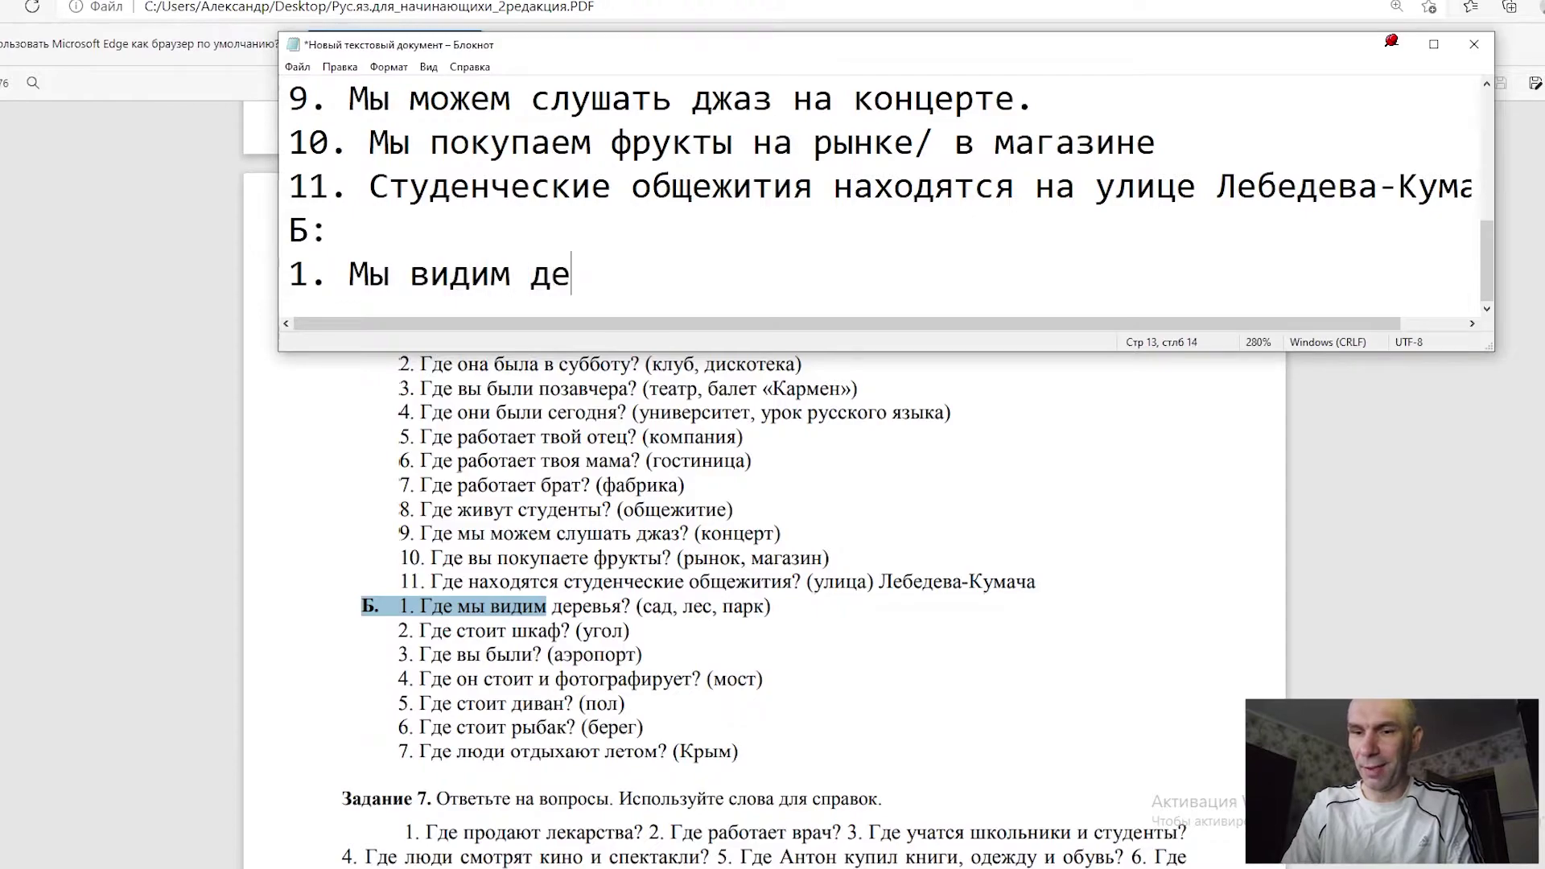
type("ревь")
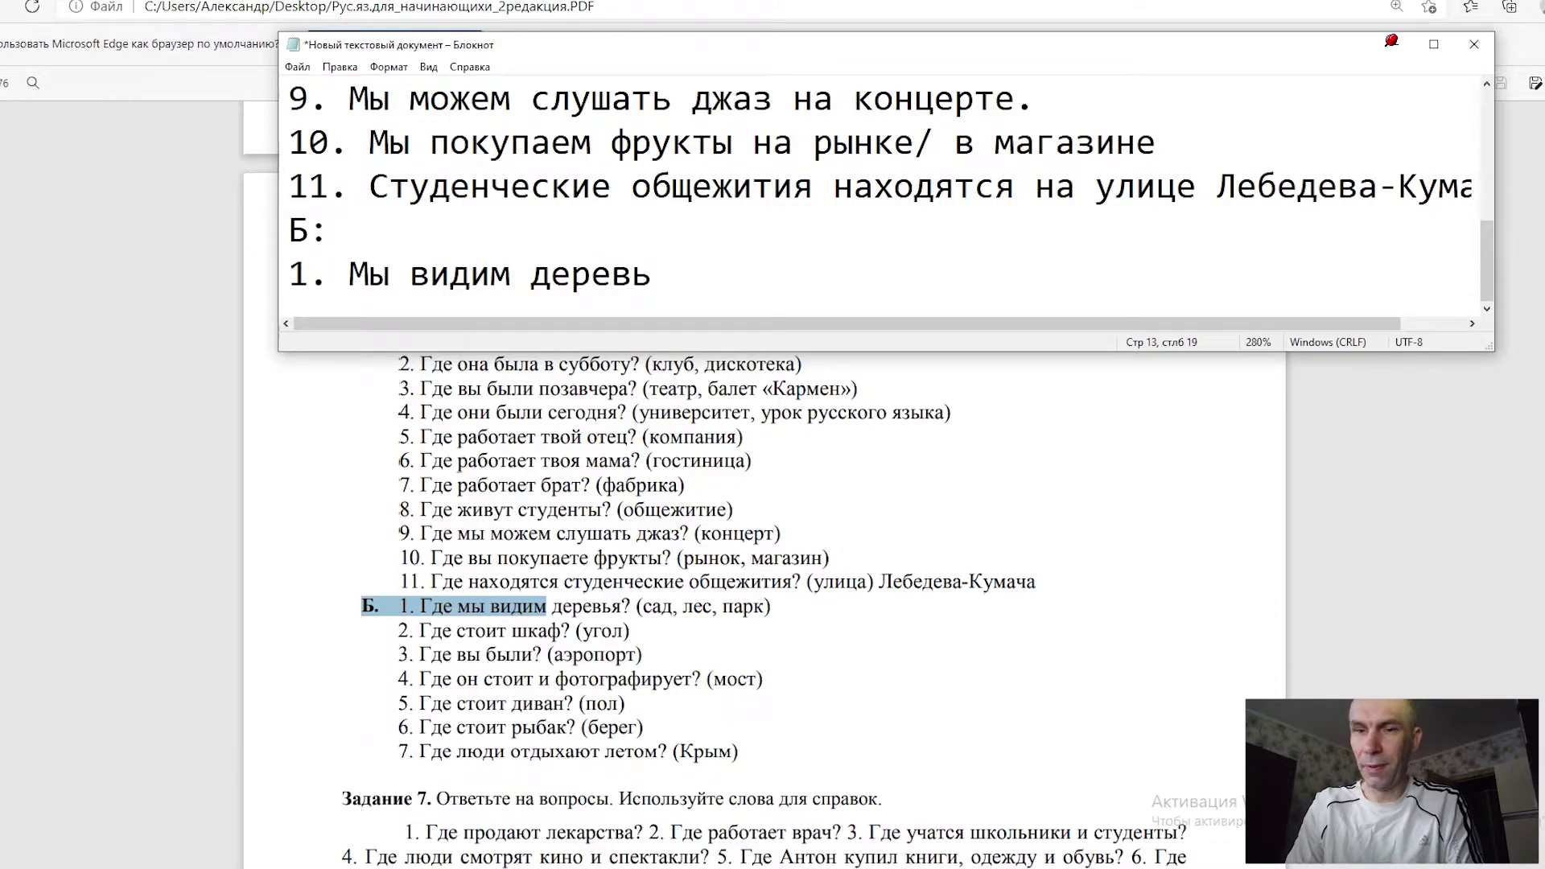
type("я ")
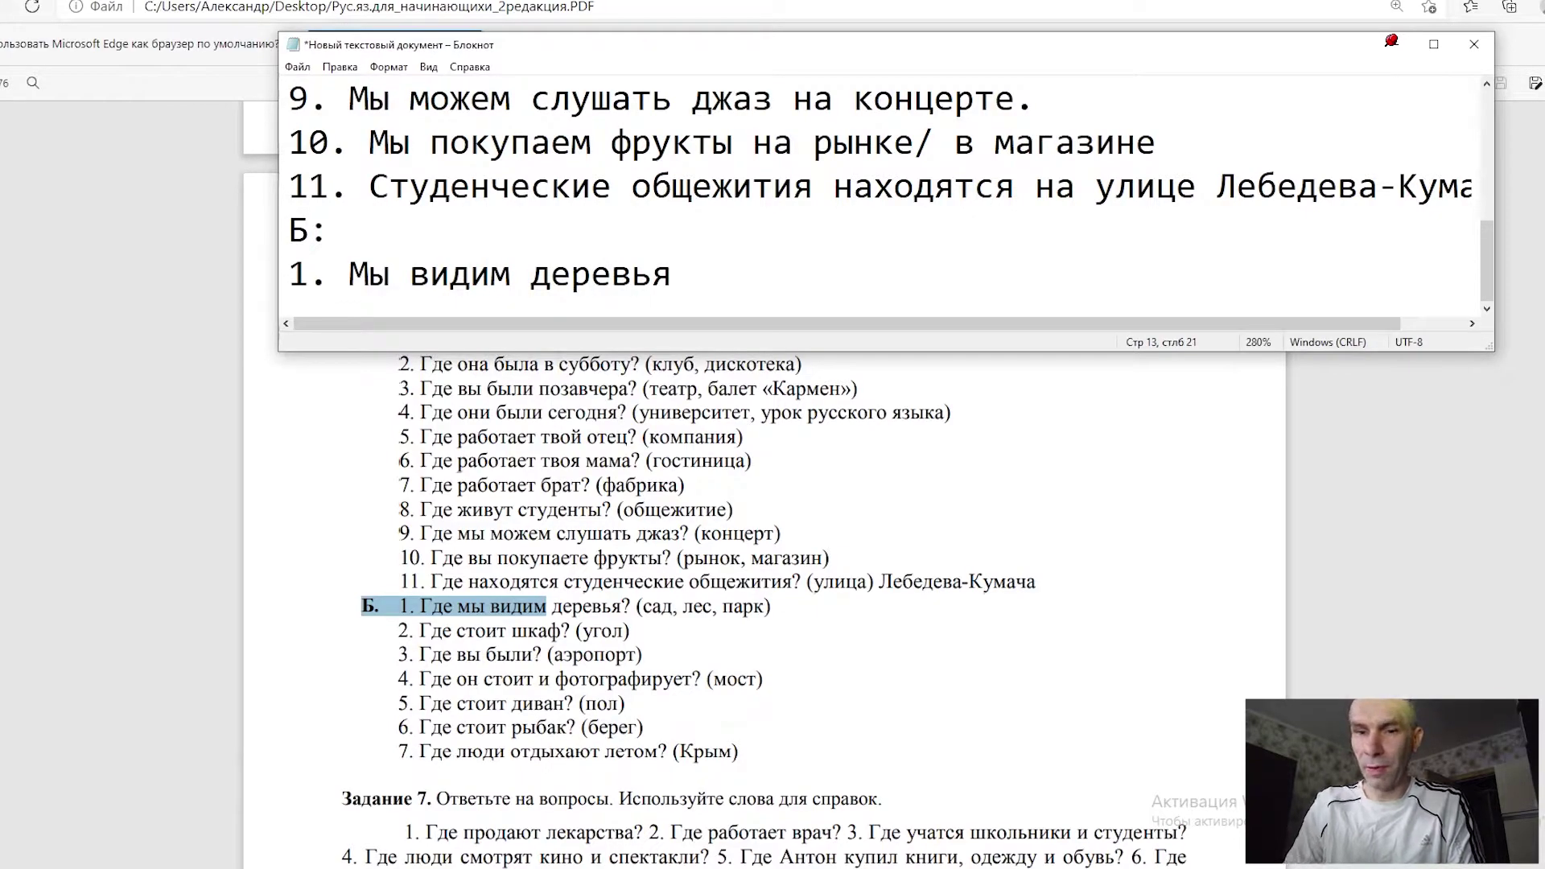
type("в сад")
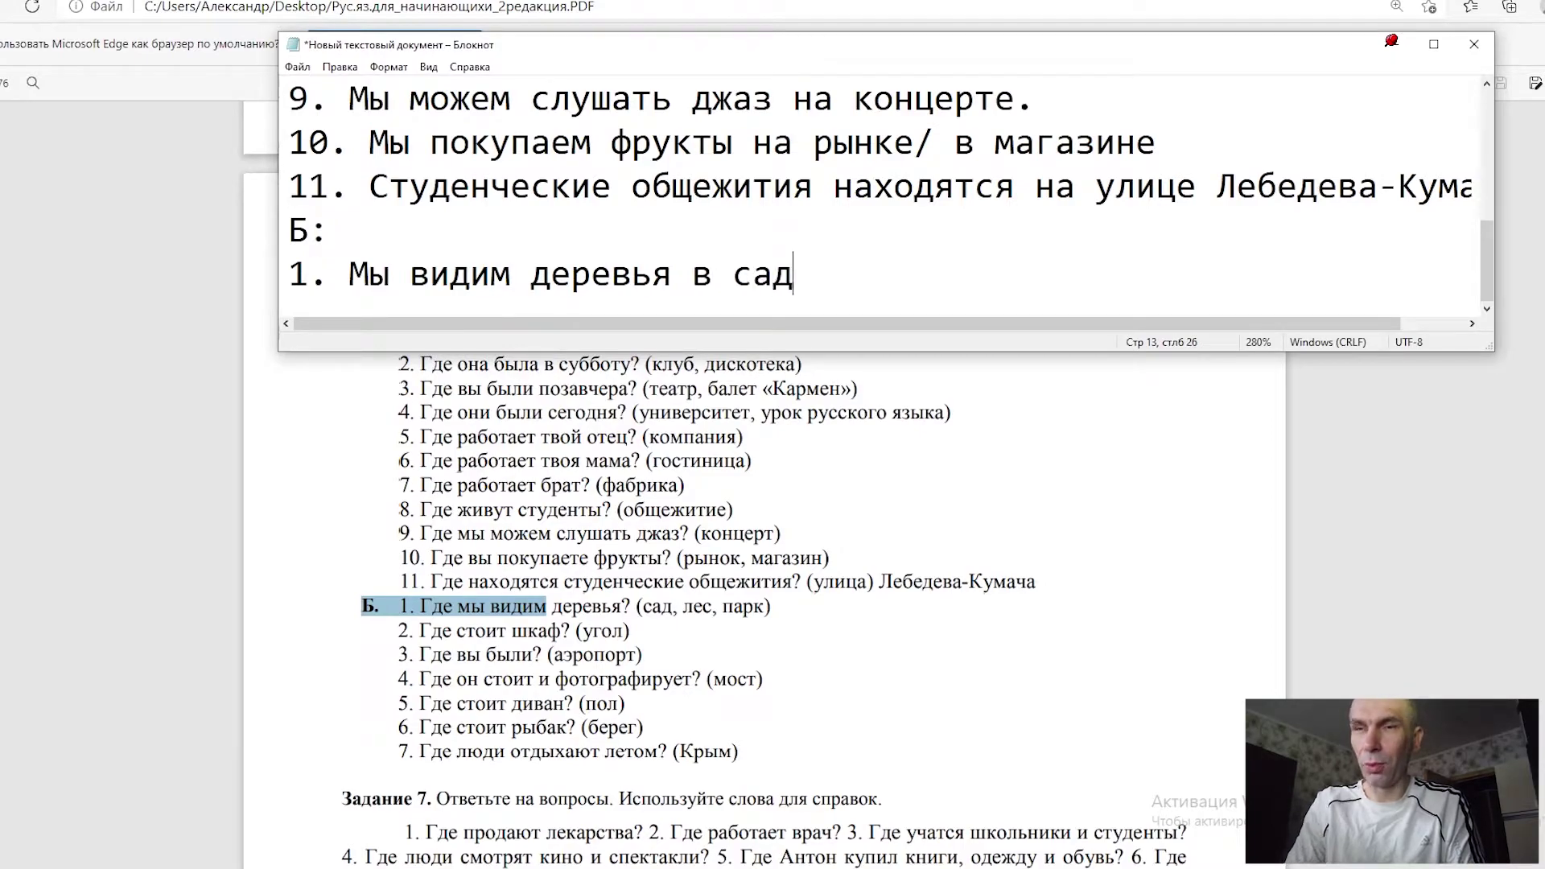
type("у")
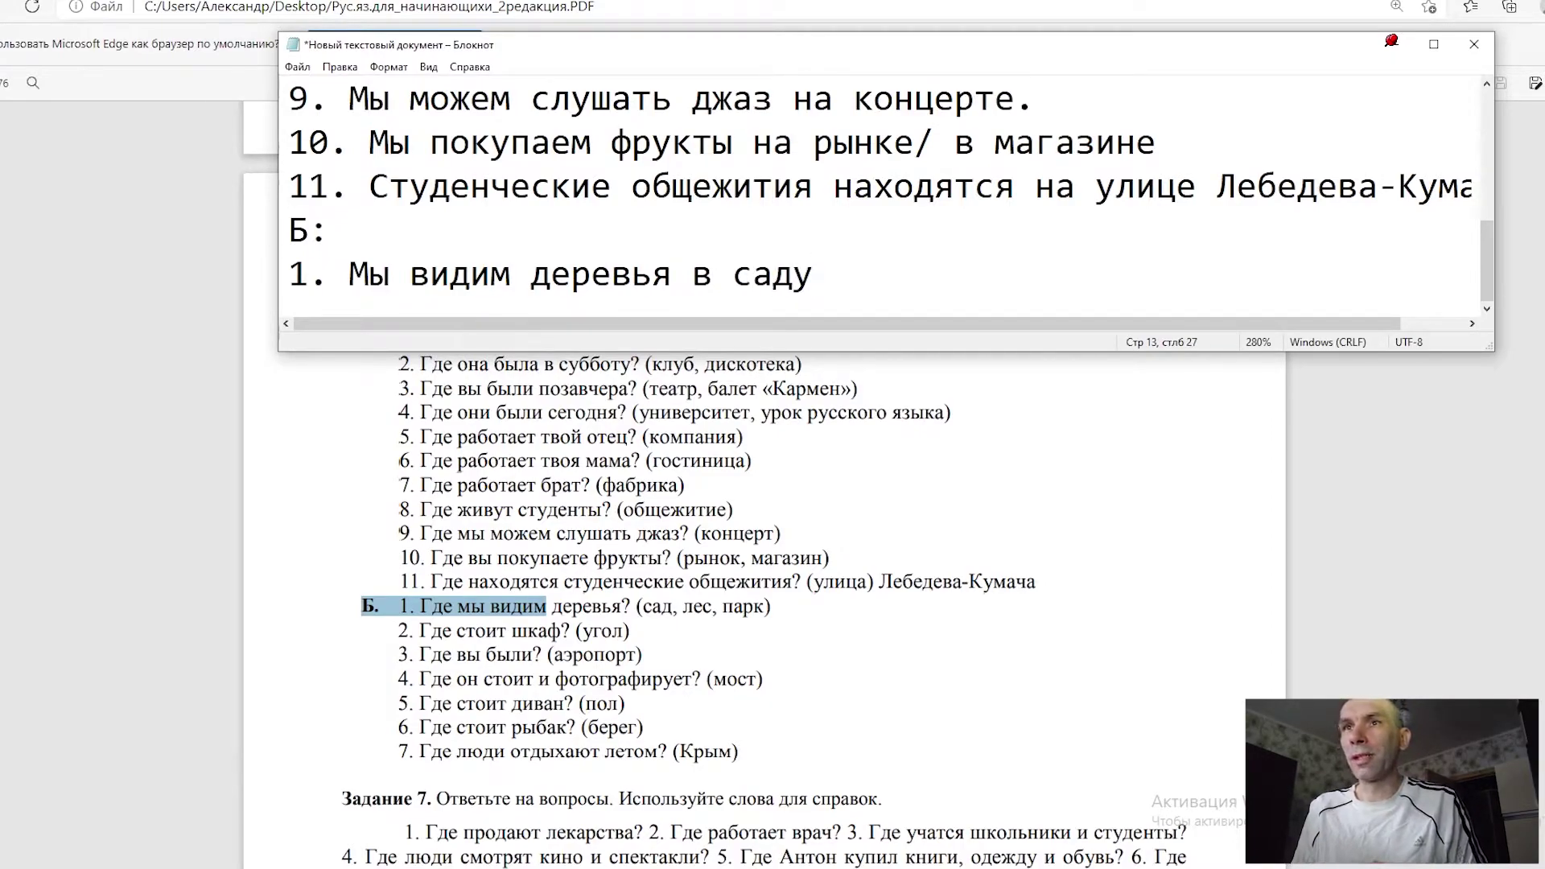
type(", в ")
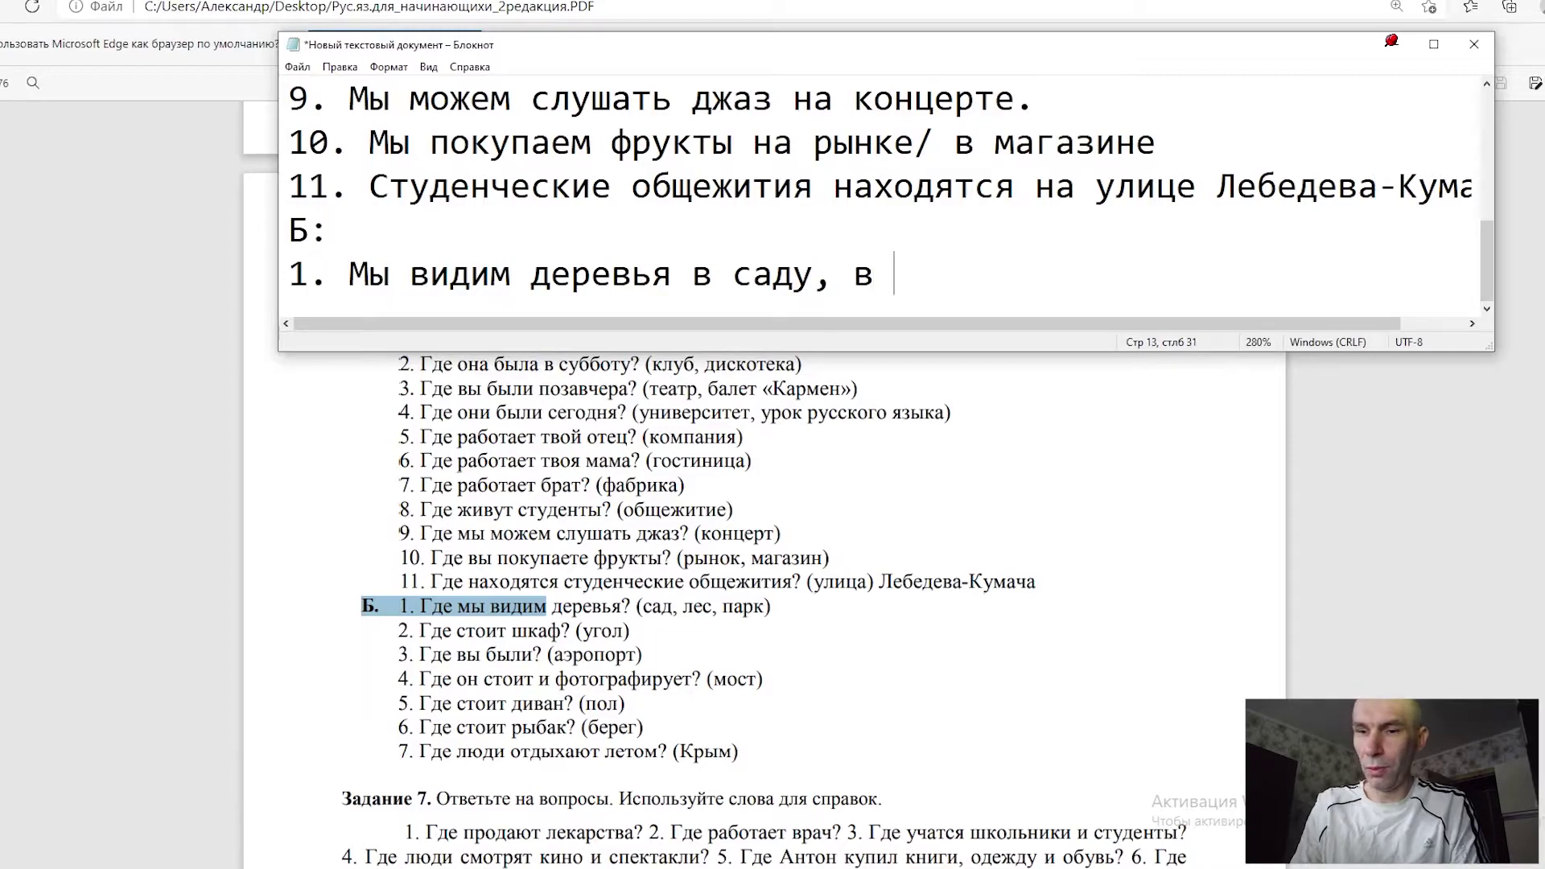
type("лесу")
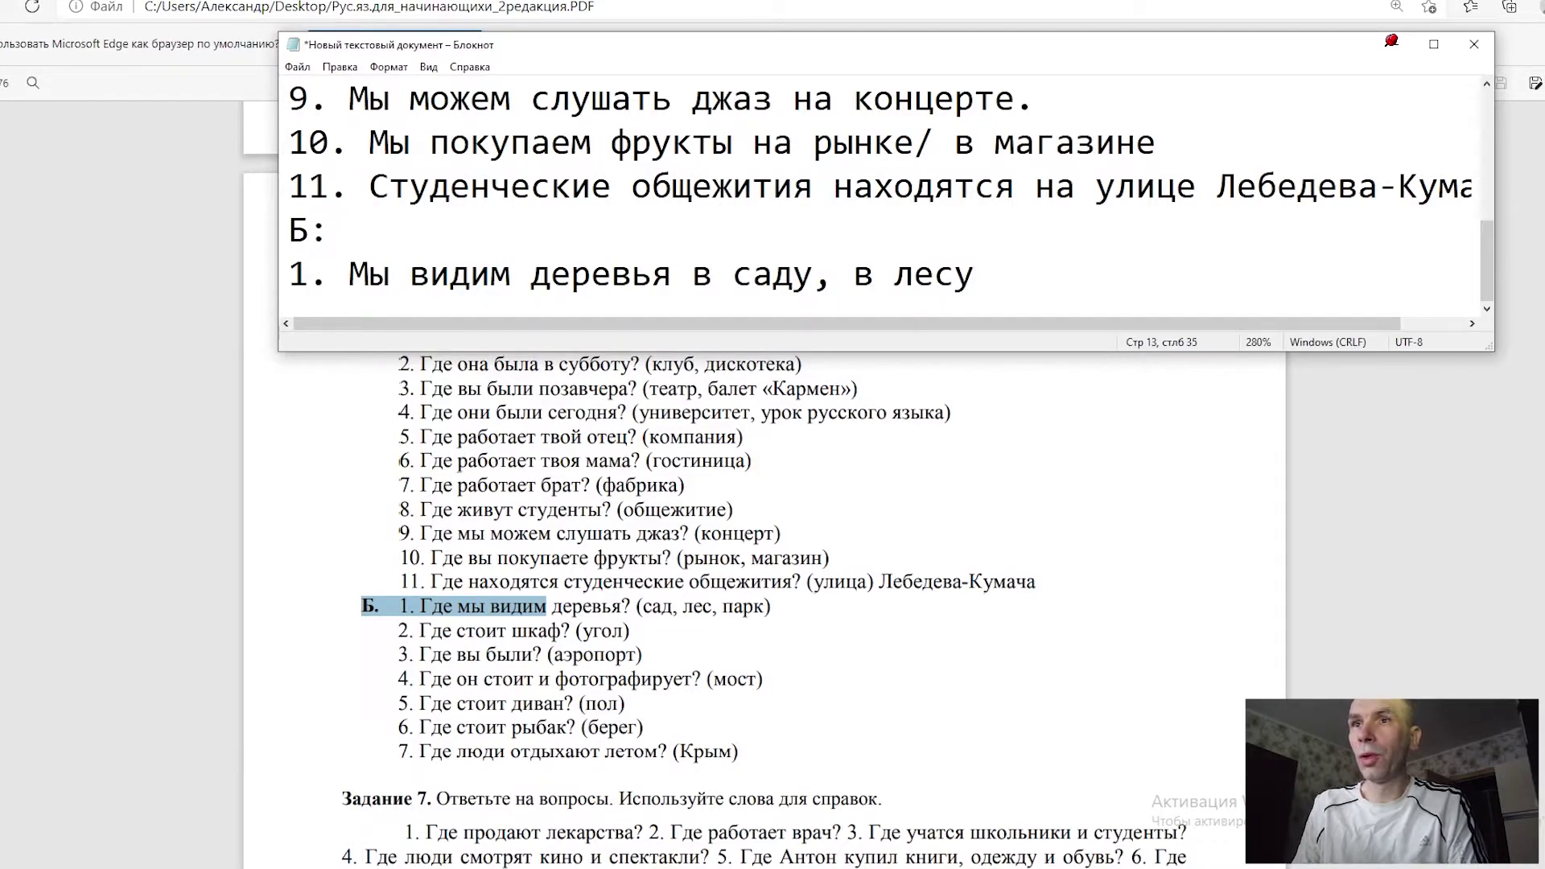
type(", в п")
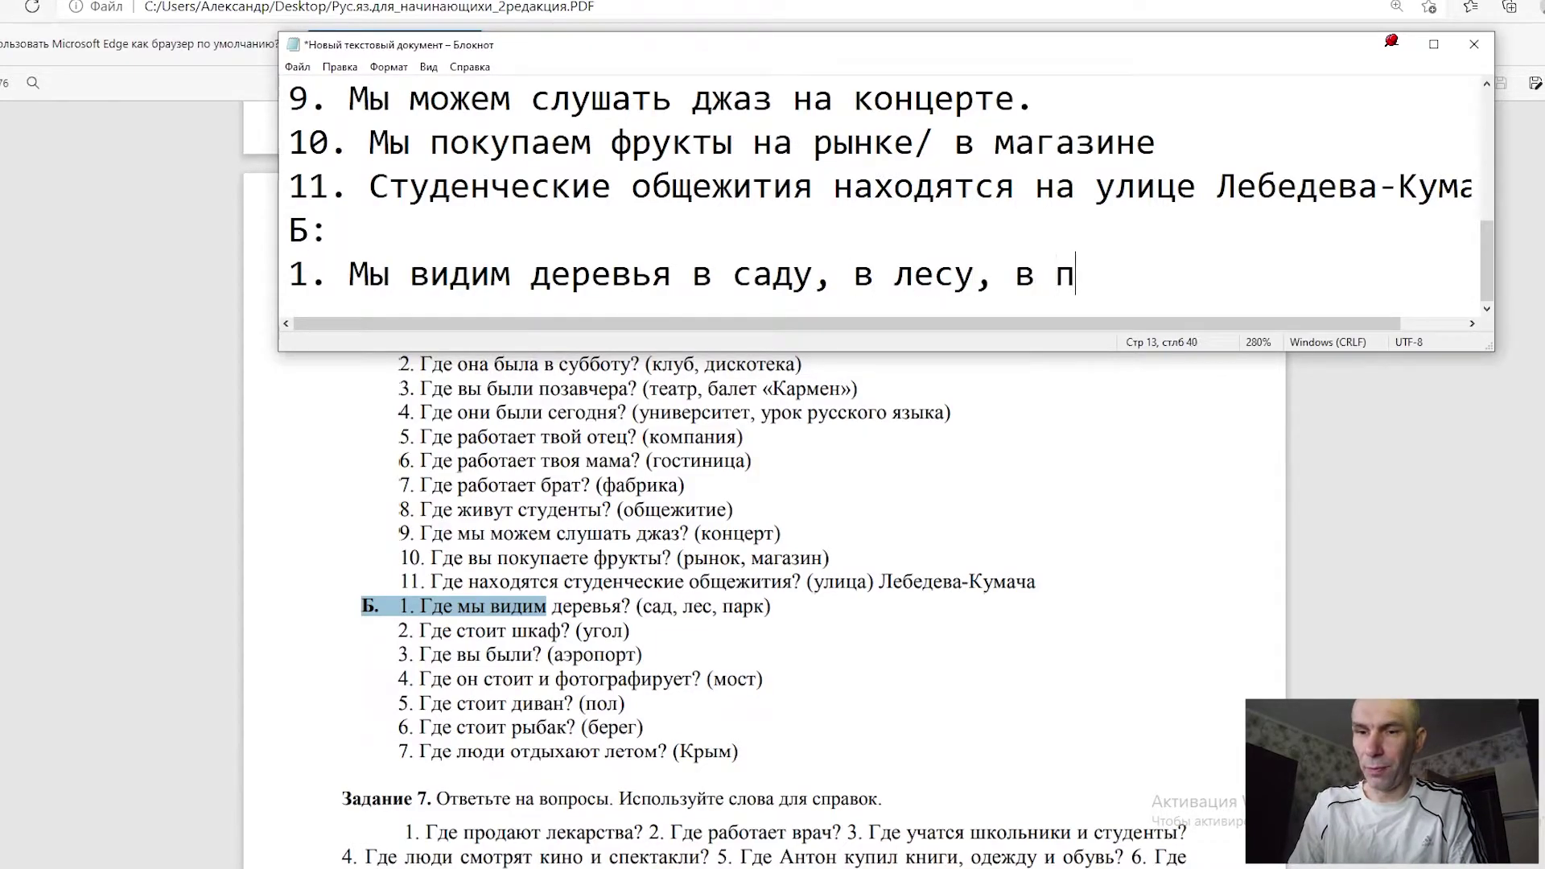
type("арке")
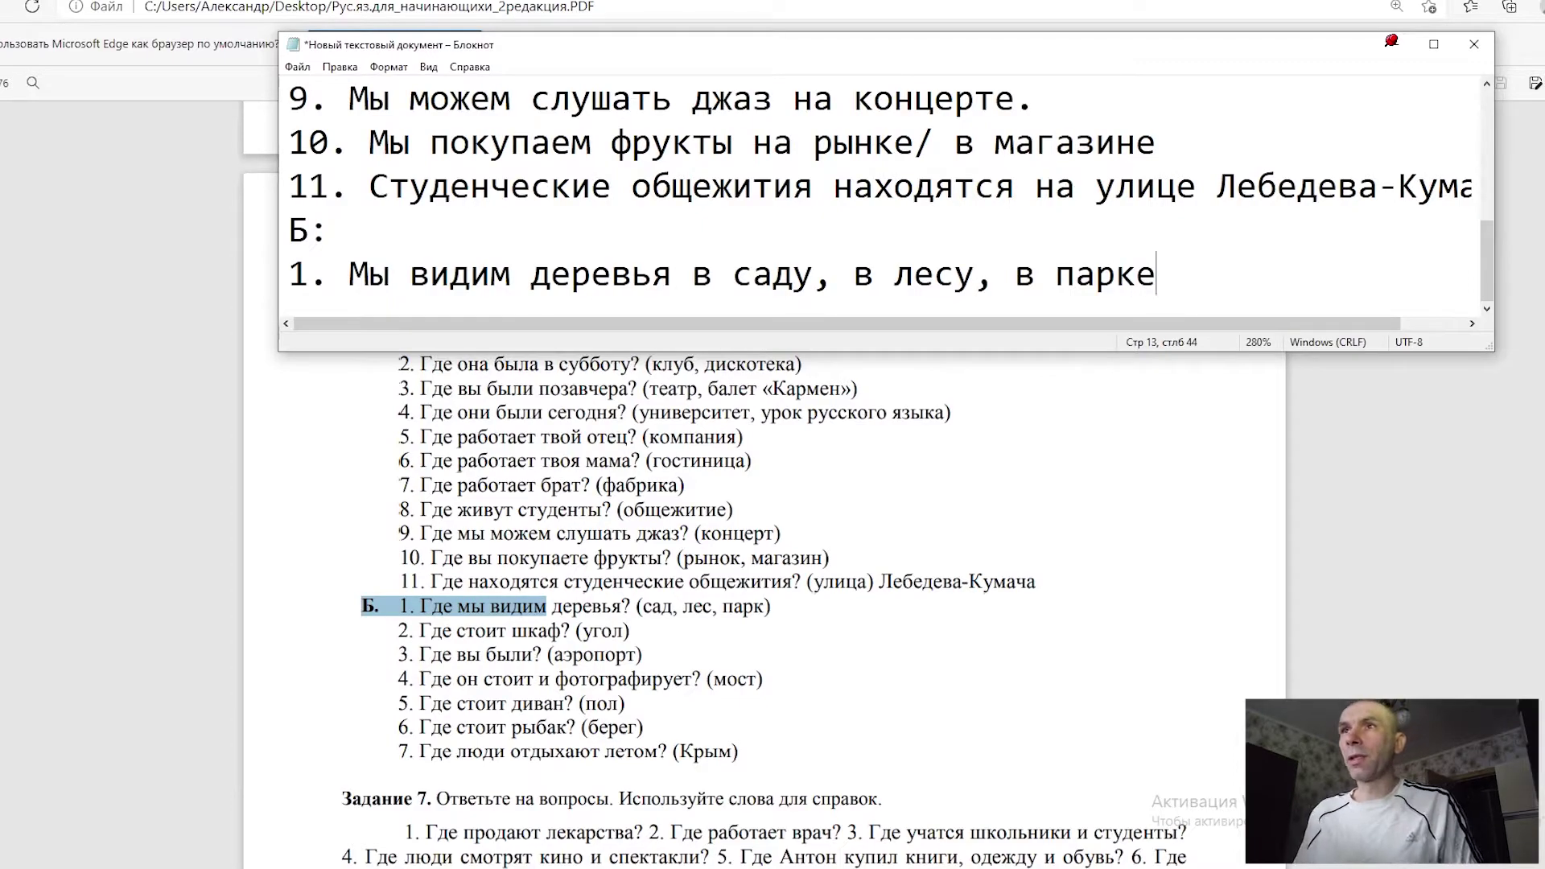
Step: Move Notepad aside and mark the -У examples в аэропорту and в Крыму in the Запомните! table
left_click_drag(885, 45, 53, 0)
scroll(1127, 362, "up", 15)
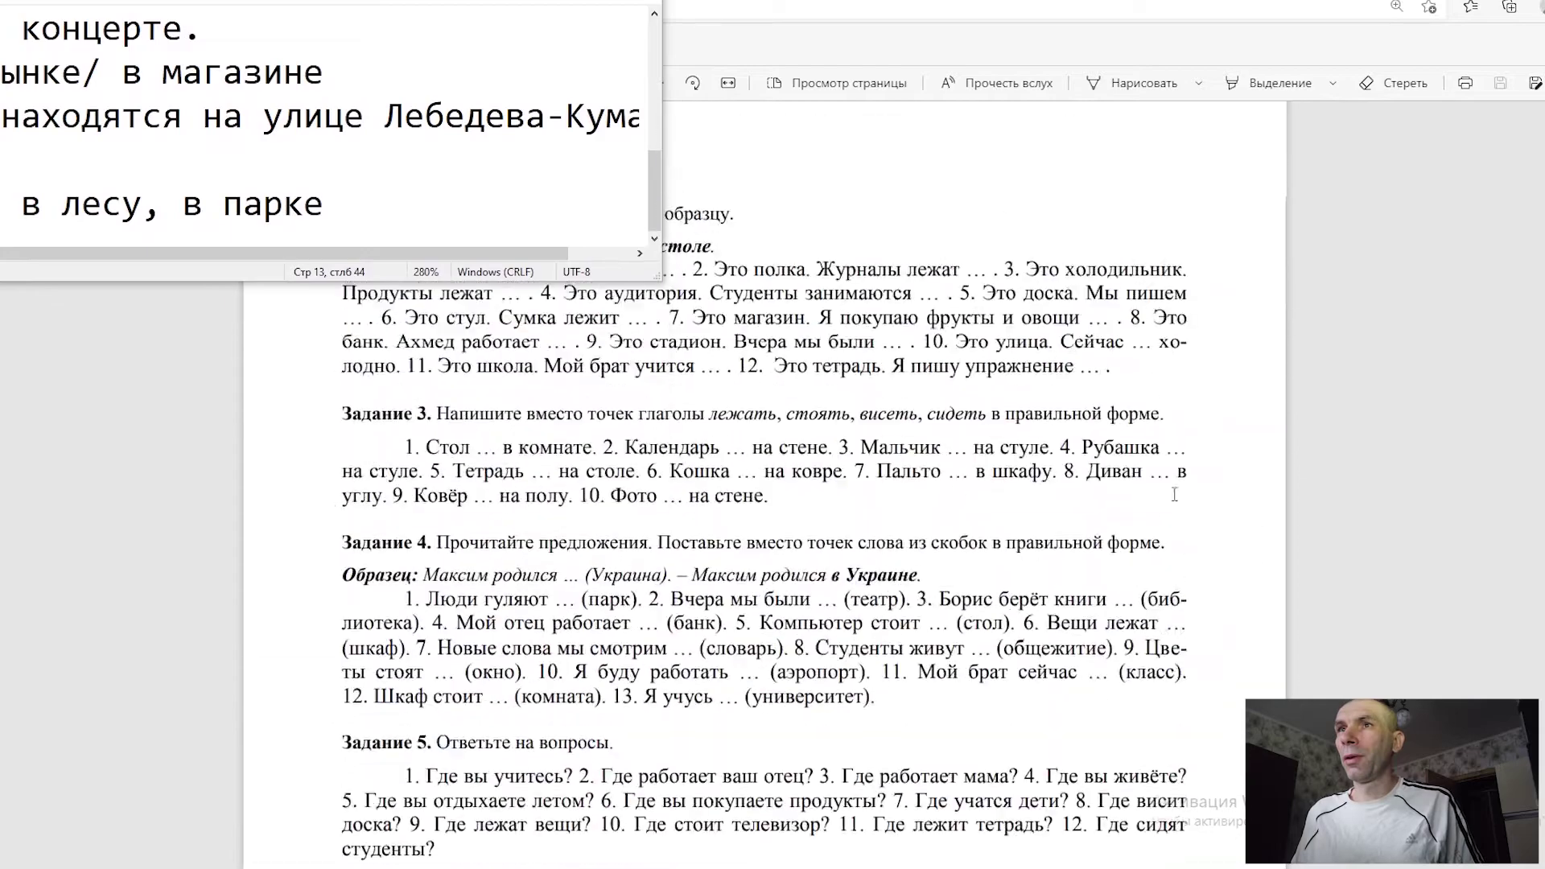
scroll(1154, 512, "up", 10)
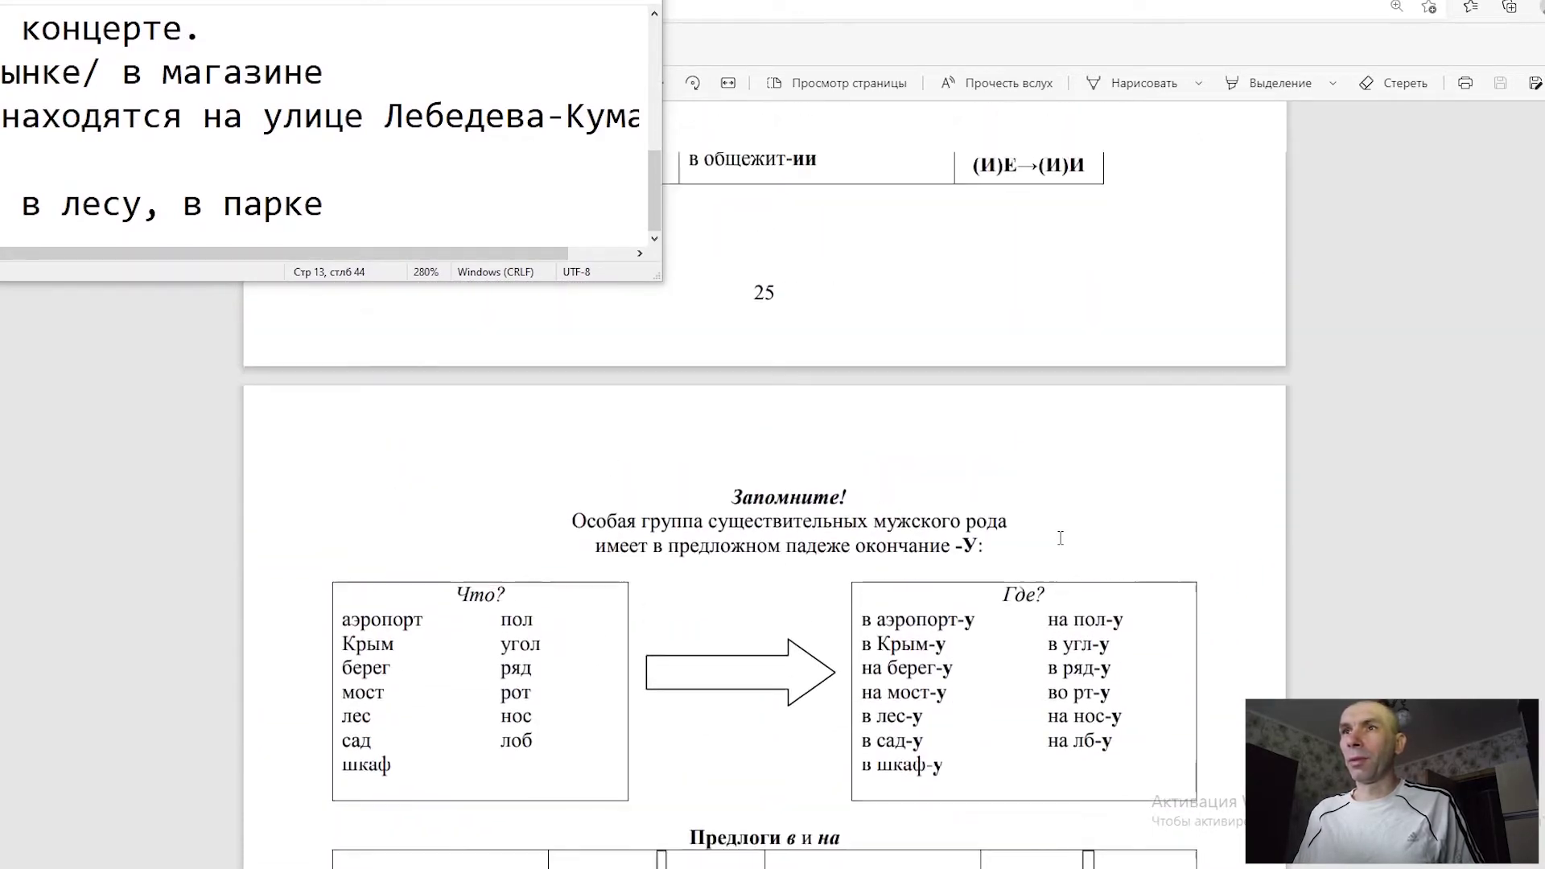
scroll(1060, 537, "down", 1)
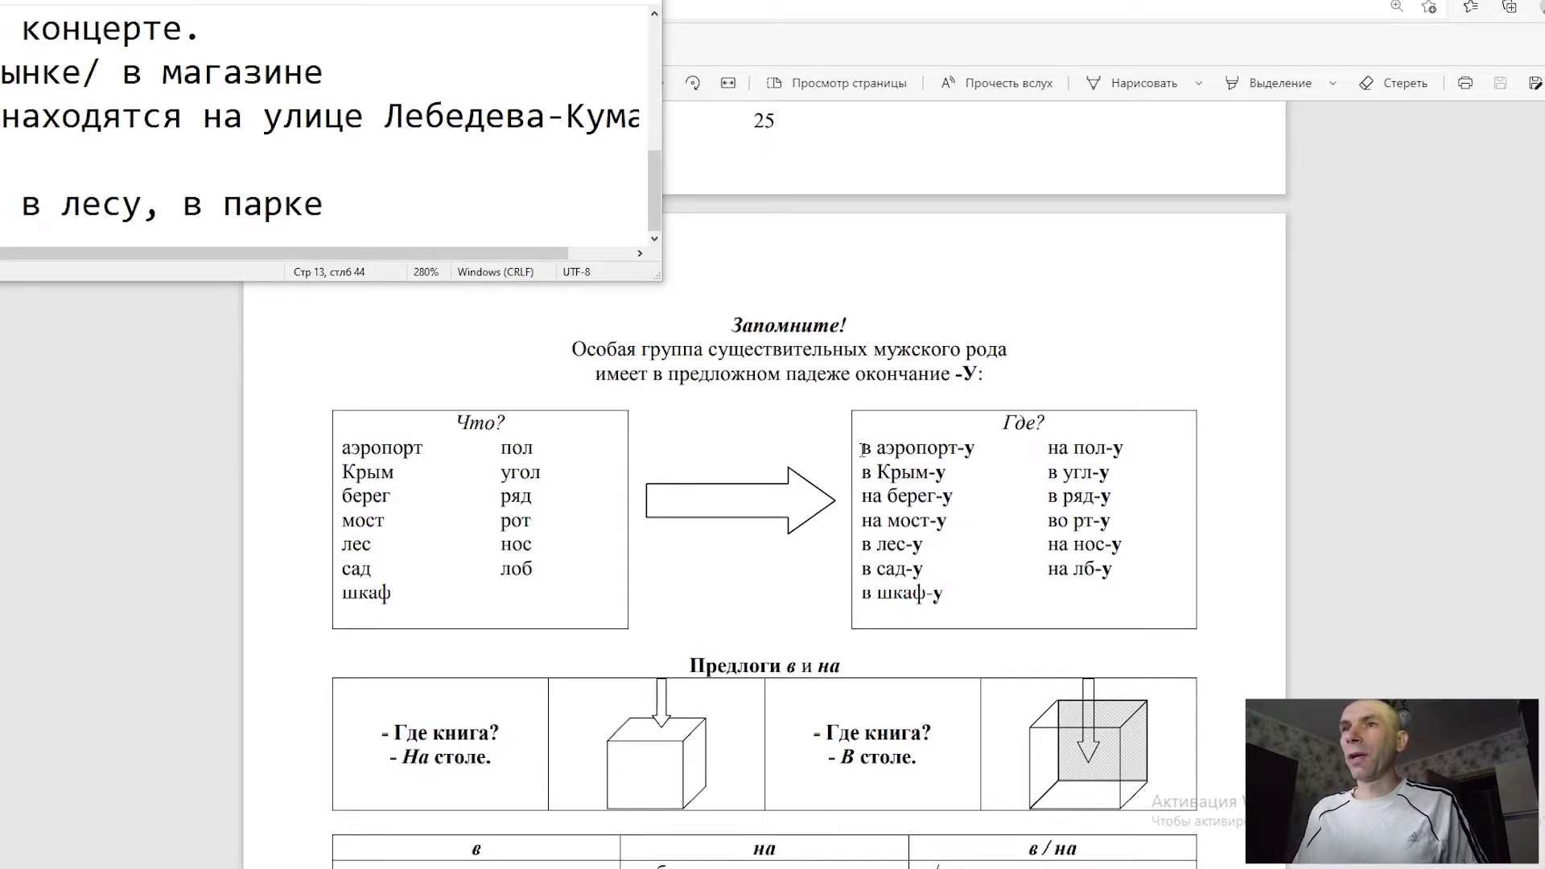
left_click_drag(862, 448, 975, 451)
left_click(881, 476)
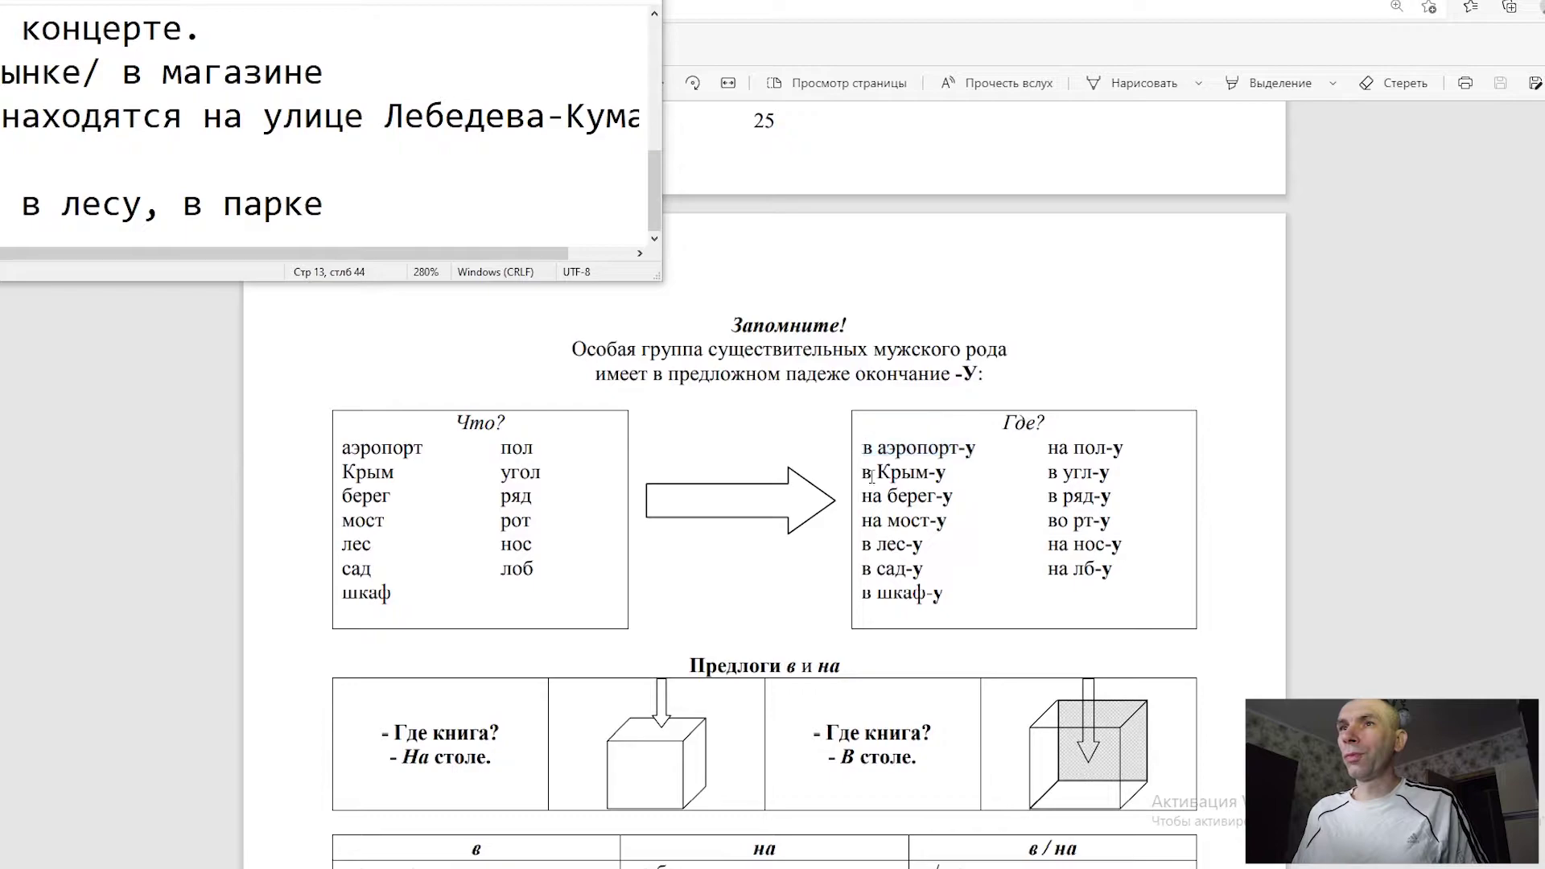
triple_click(880, 476)
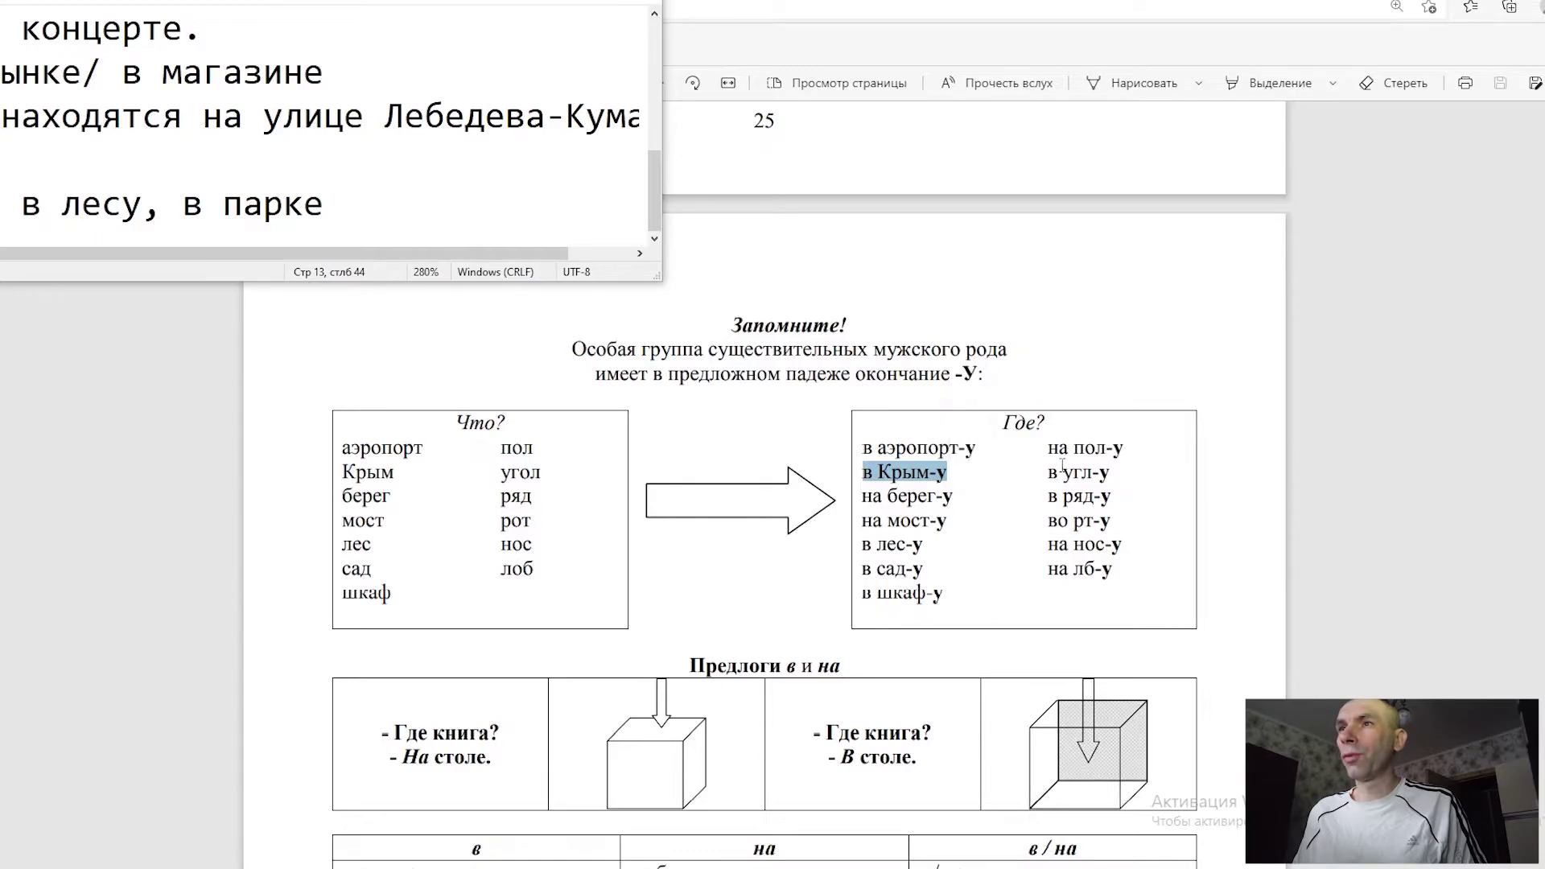
Step: Return to Задание 6 item Б.1, mark the hints 'сад, лес', and put Notepad back over the PDF
scroll(855, 511, "down", 20)
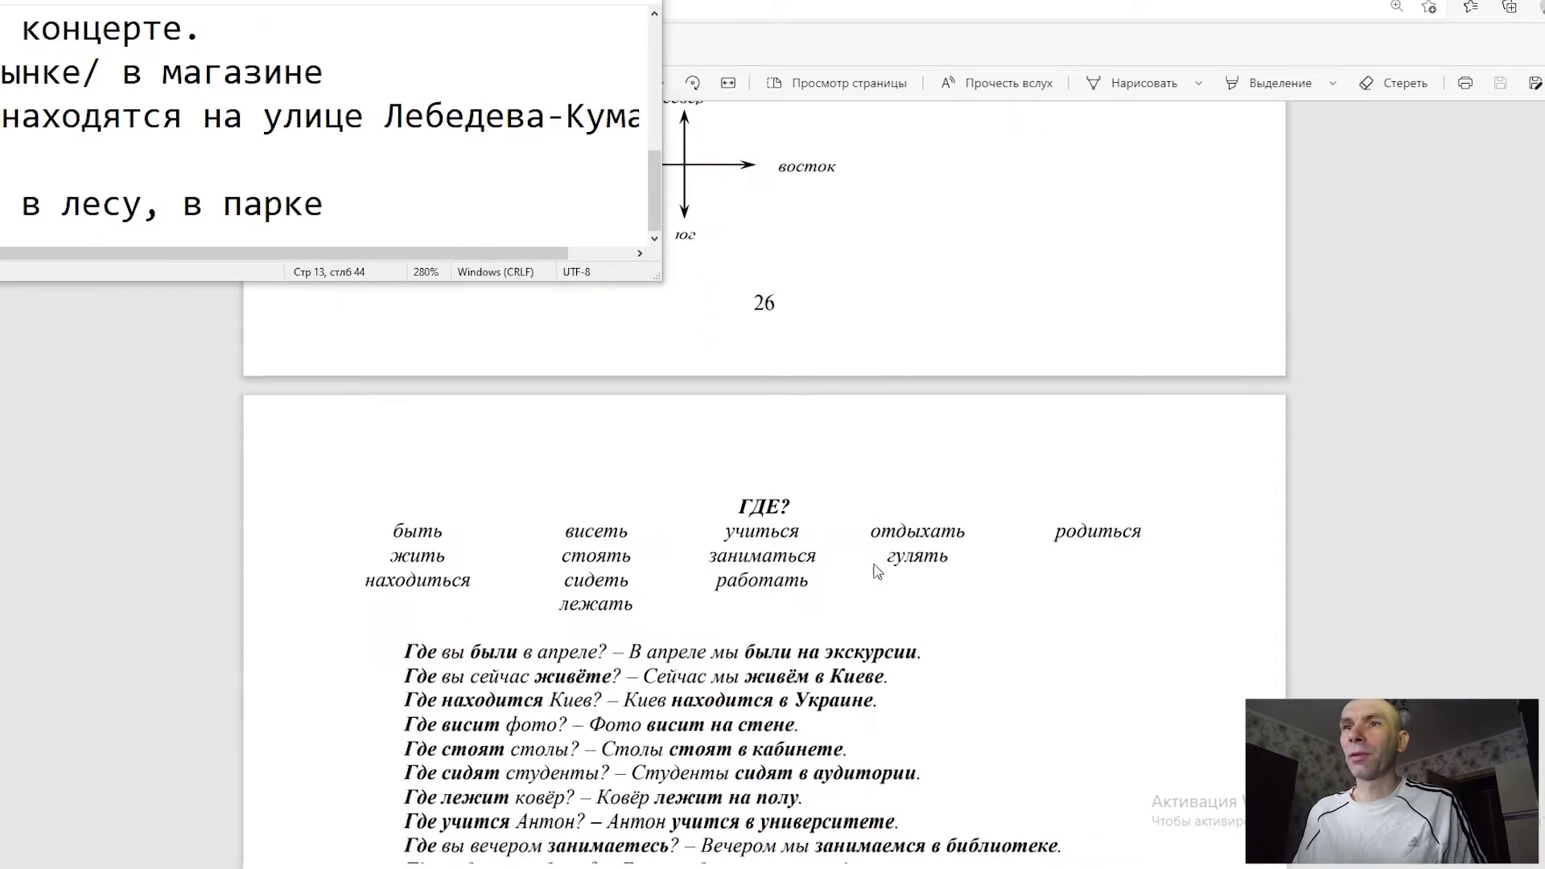
scroll(867, 542, "down", 7)
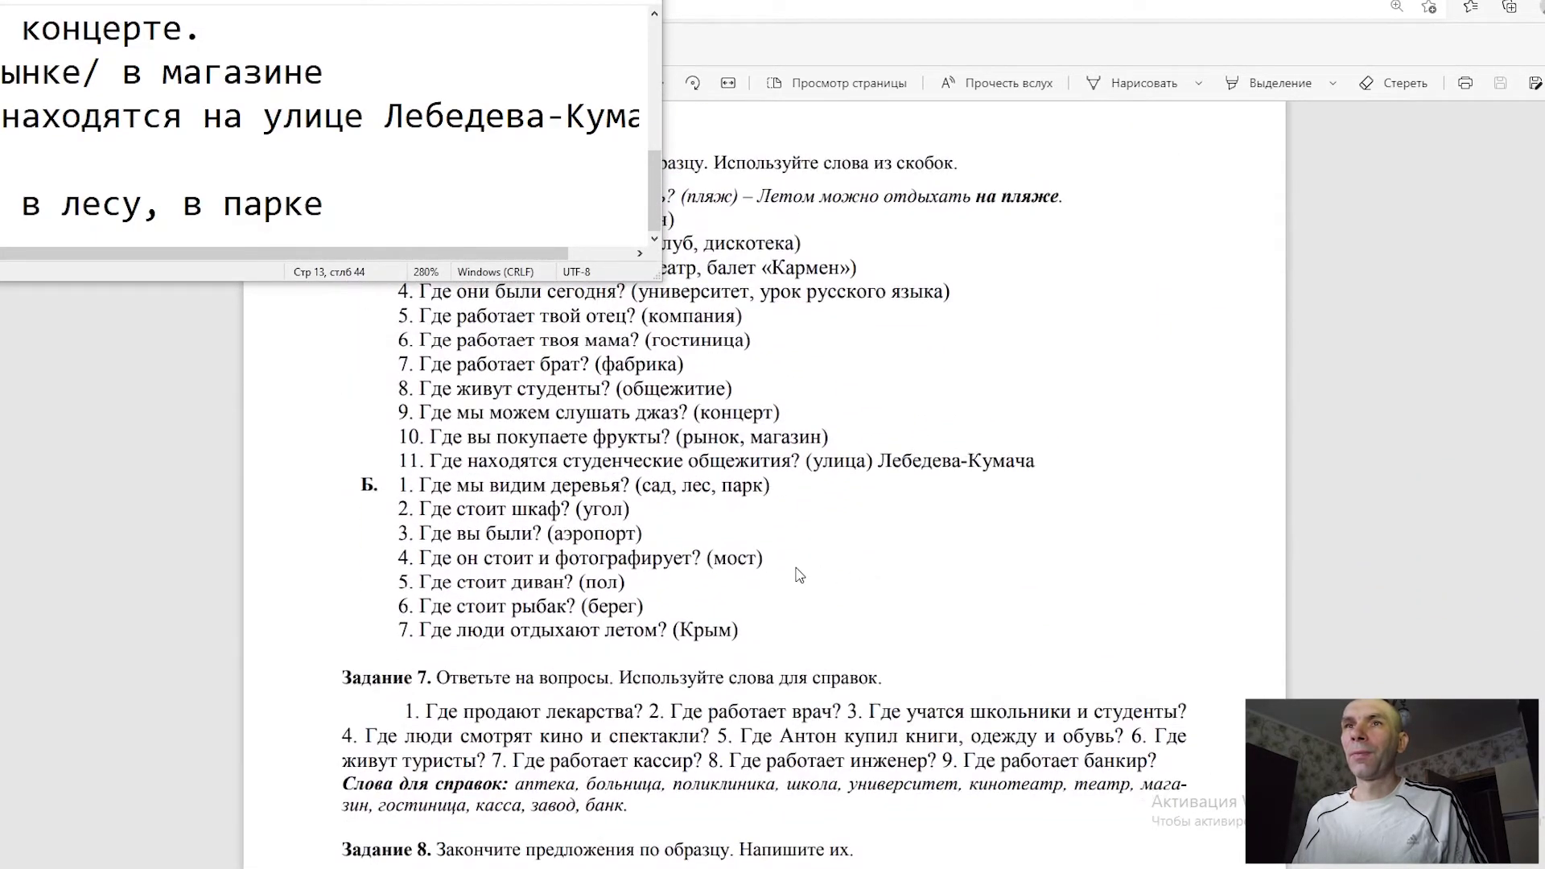
scroll(741, 561, "up", 5)
scroll(741, 561, "down", 3)
scroll(655, 596, "up", 2)
left_click_drag(649, 605, 706, 609)
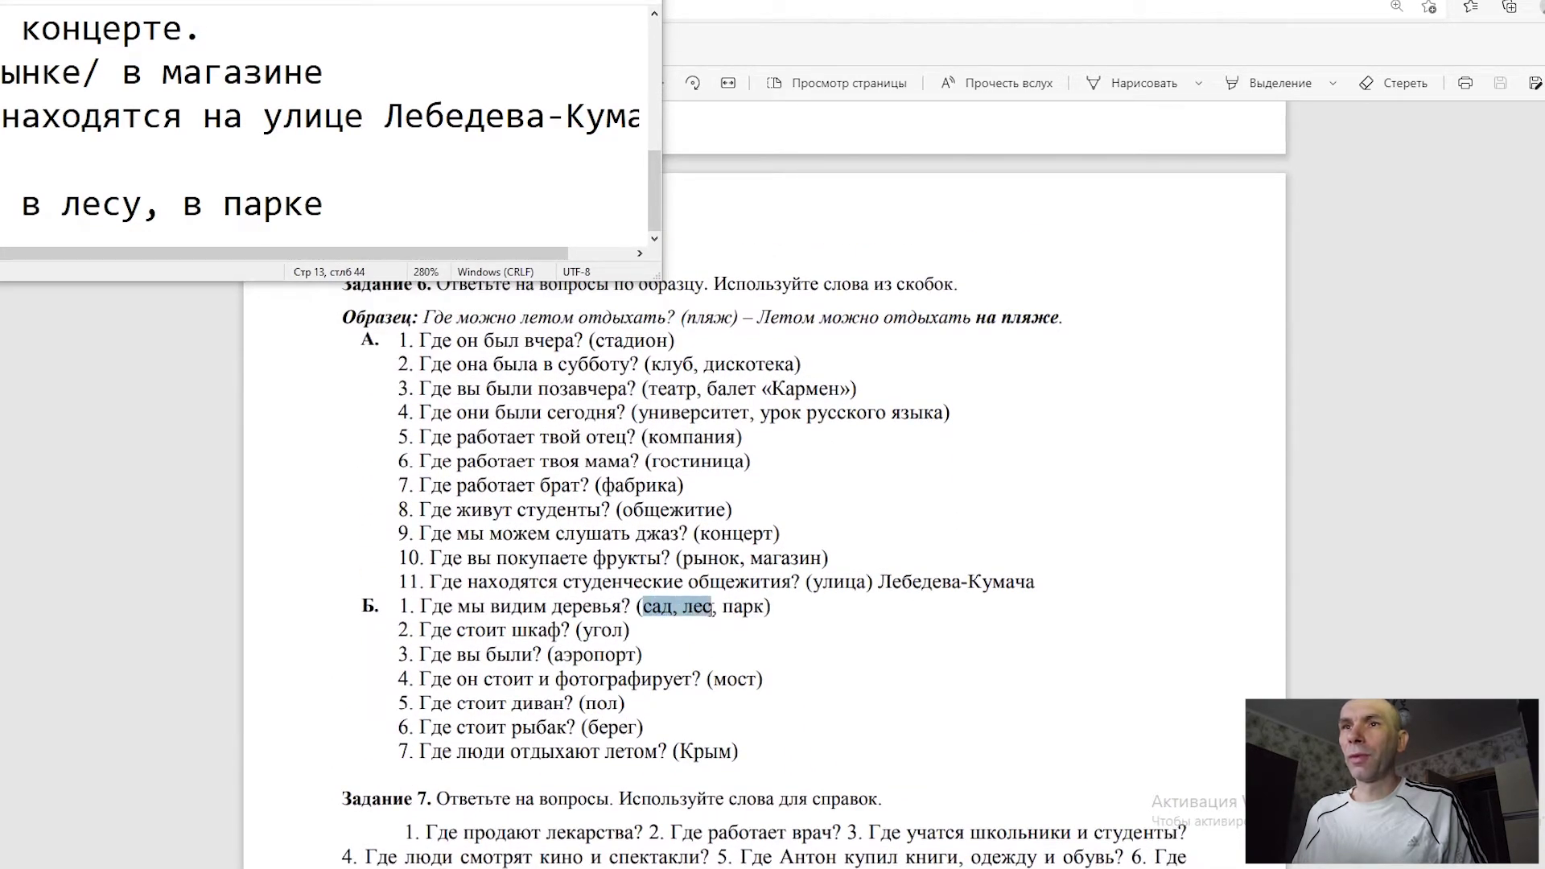
left_click_drag(434, 22, 1118, 18)
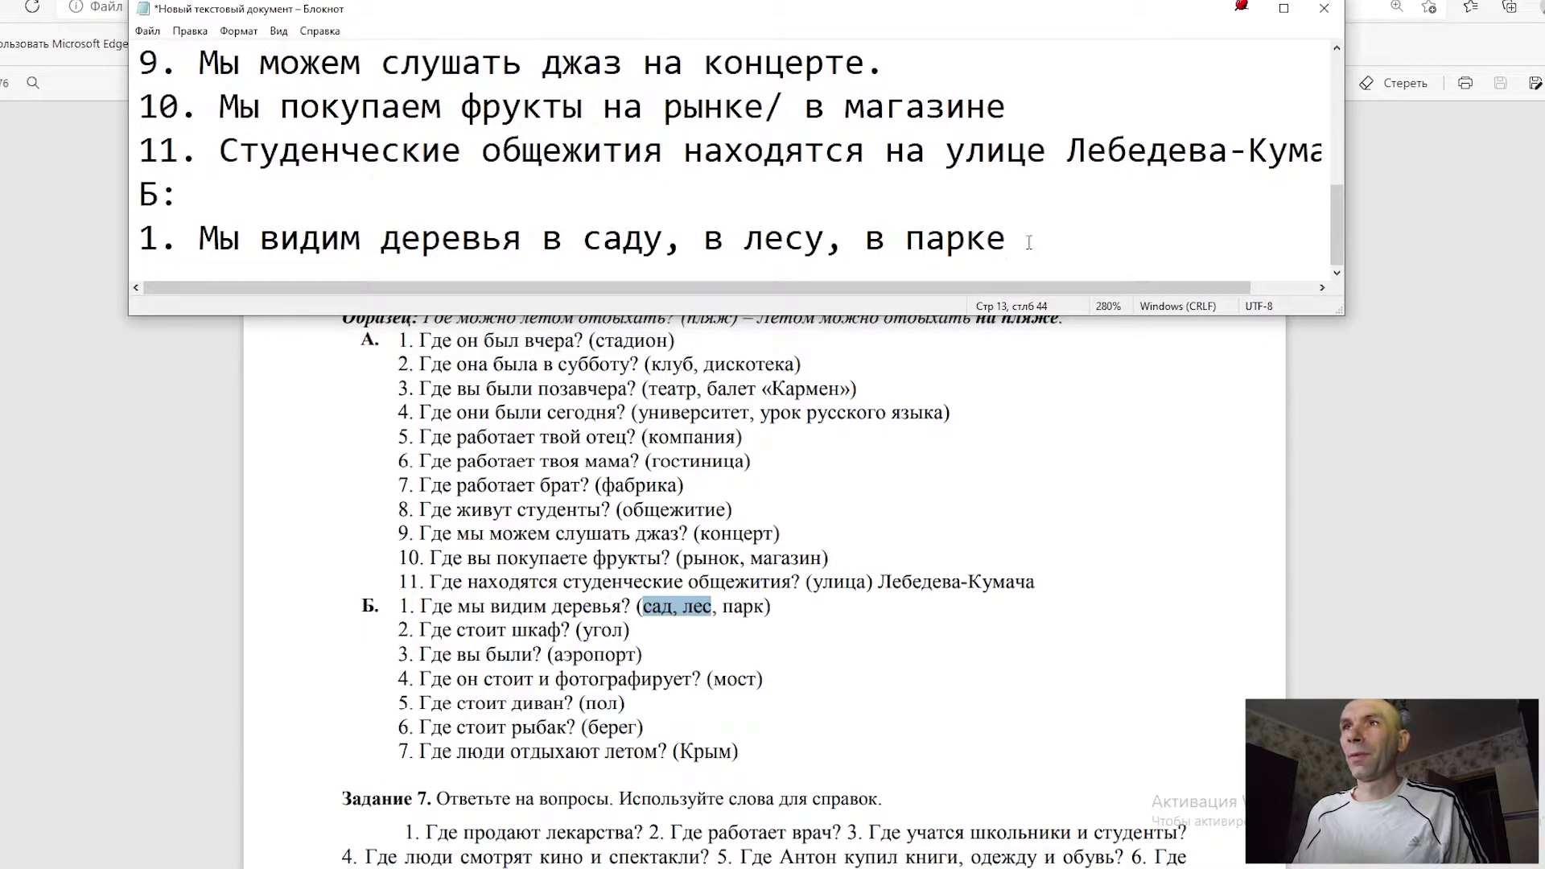
Step: End answer Б.1 with a period and number the next line '2.', removing stray ю characters
type("ю")
key("BackSpace")
type(".")
key("Return")
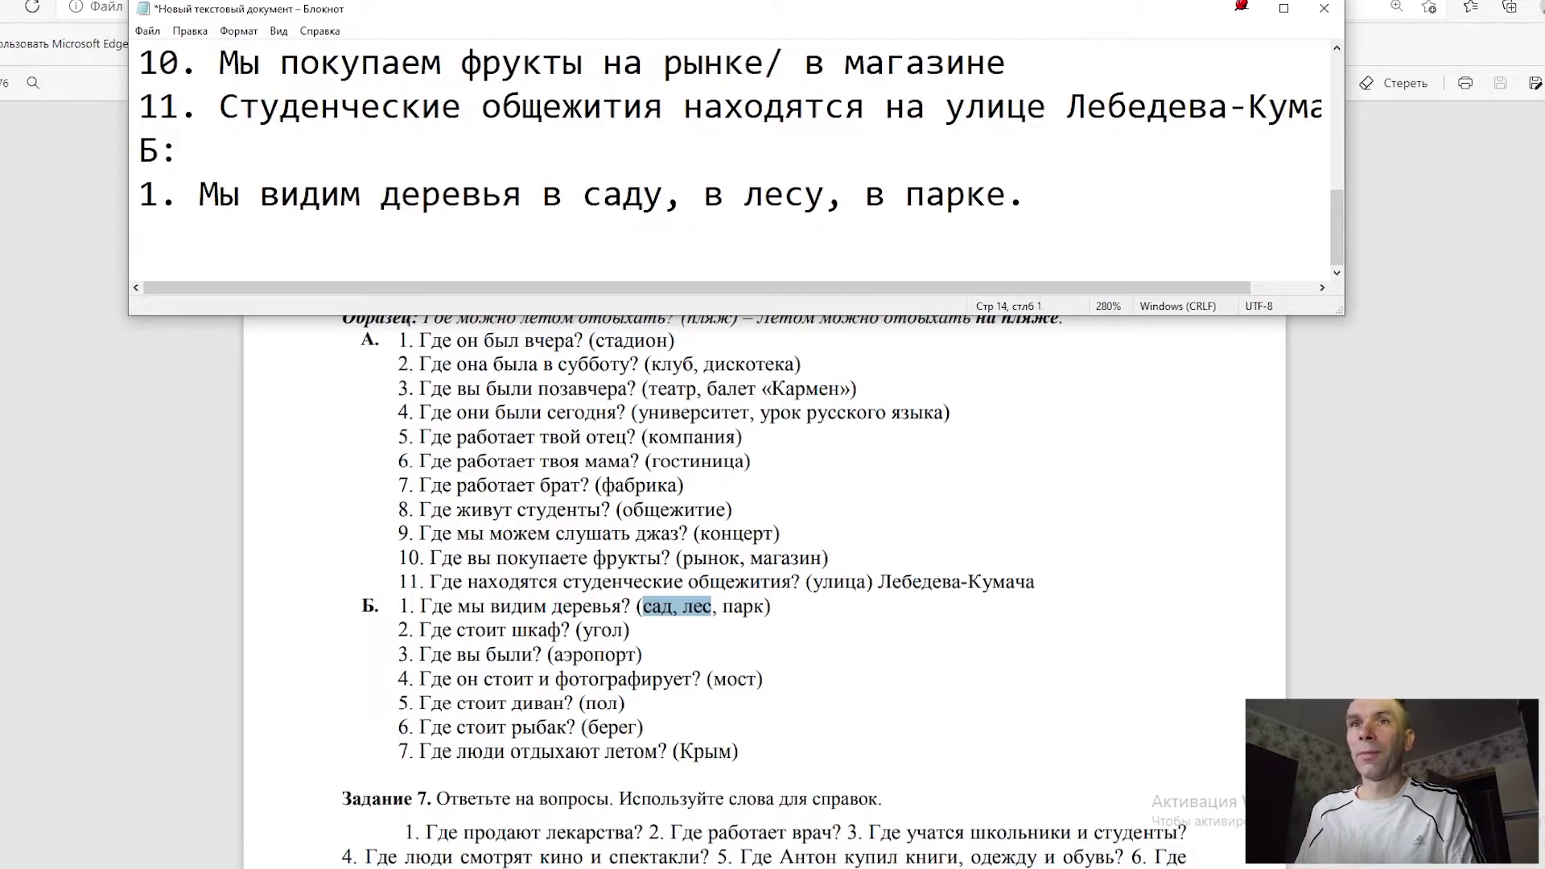
type("2ю")
key("BackSpace")
type(".")
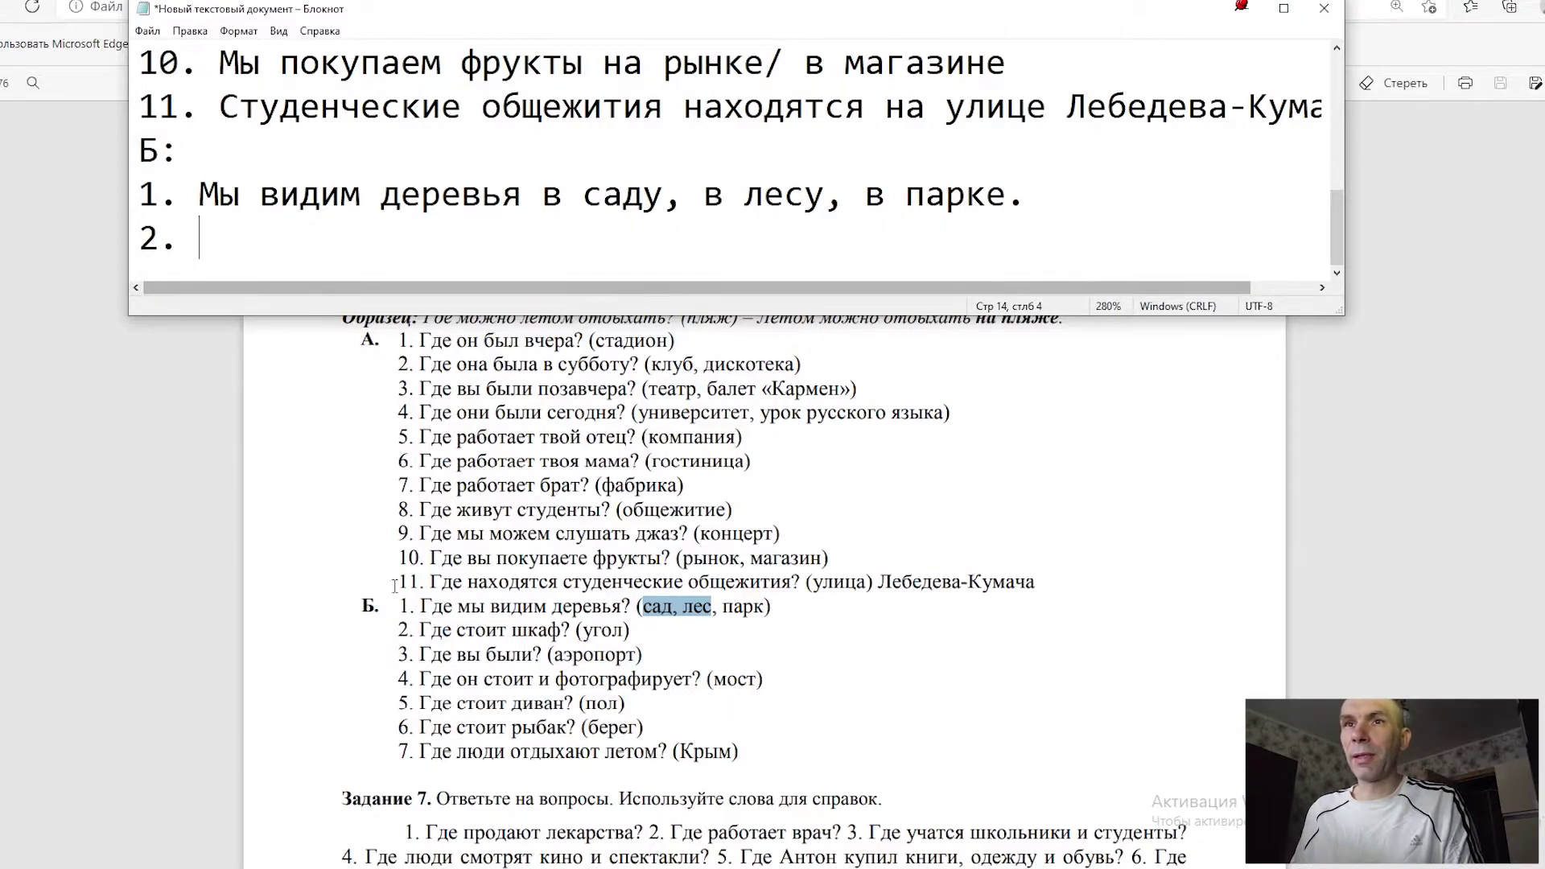
Step: Answer item 2 with 'Шкаф стоит в углу.' and number the next line '3.'
left_click_drag(432, 630, 547, 632)
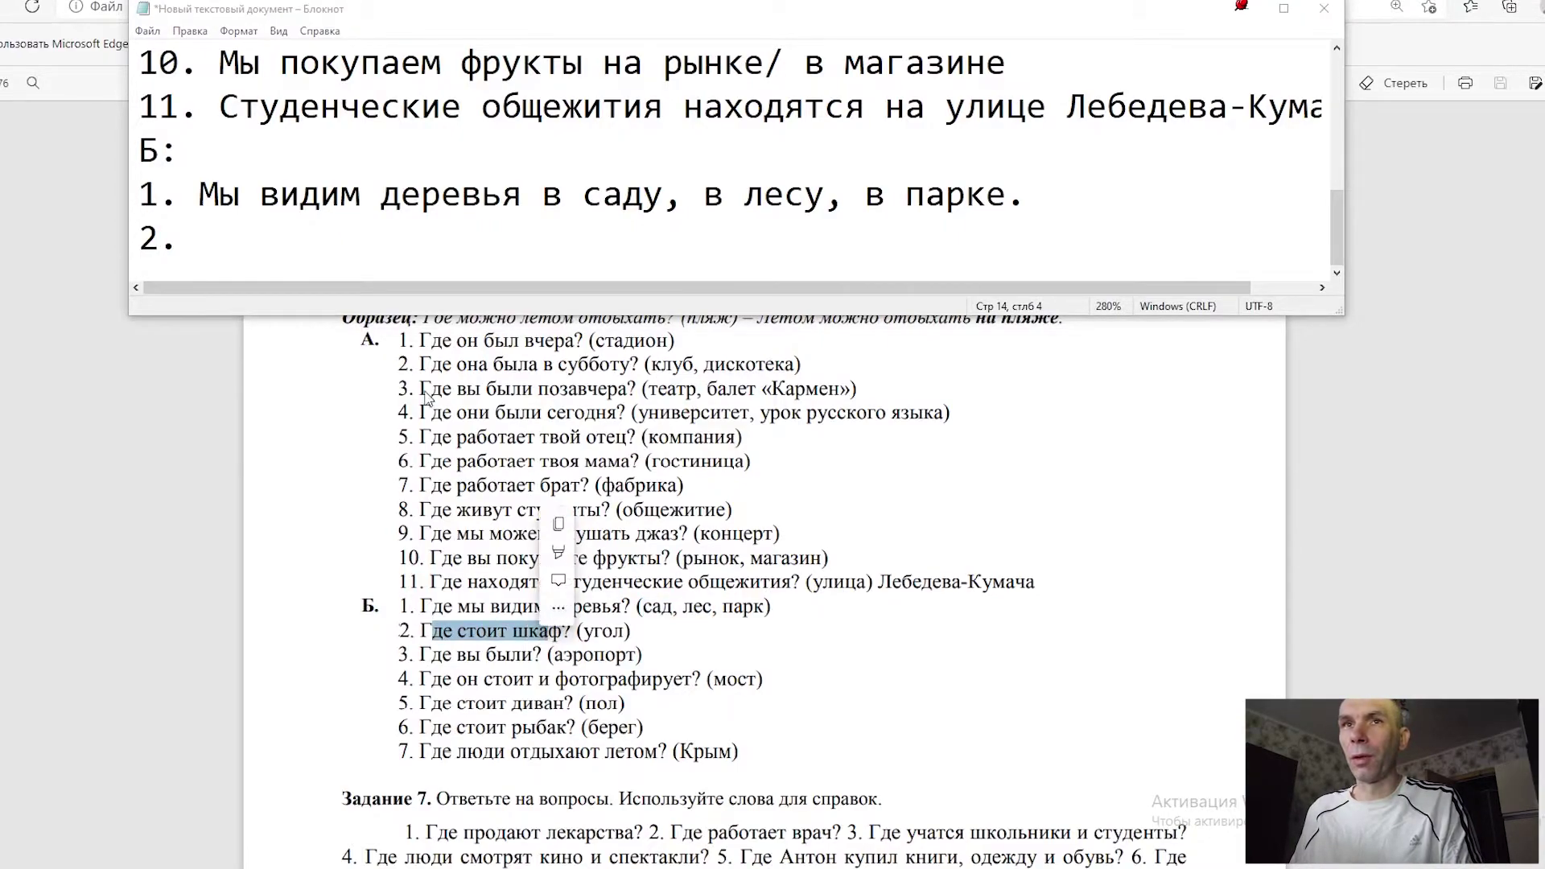
left_click(210, 232)
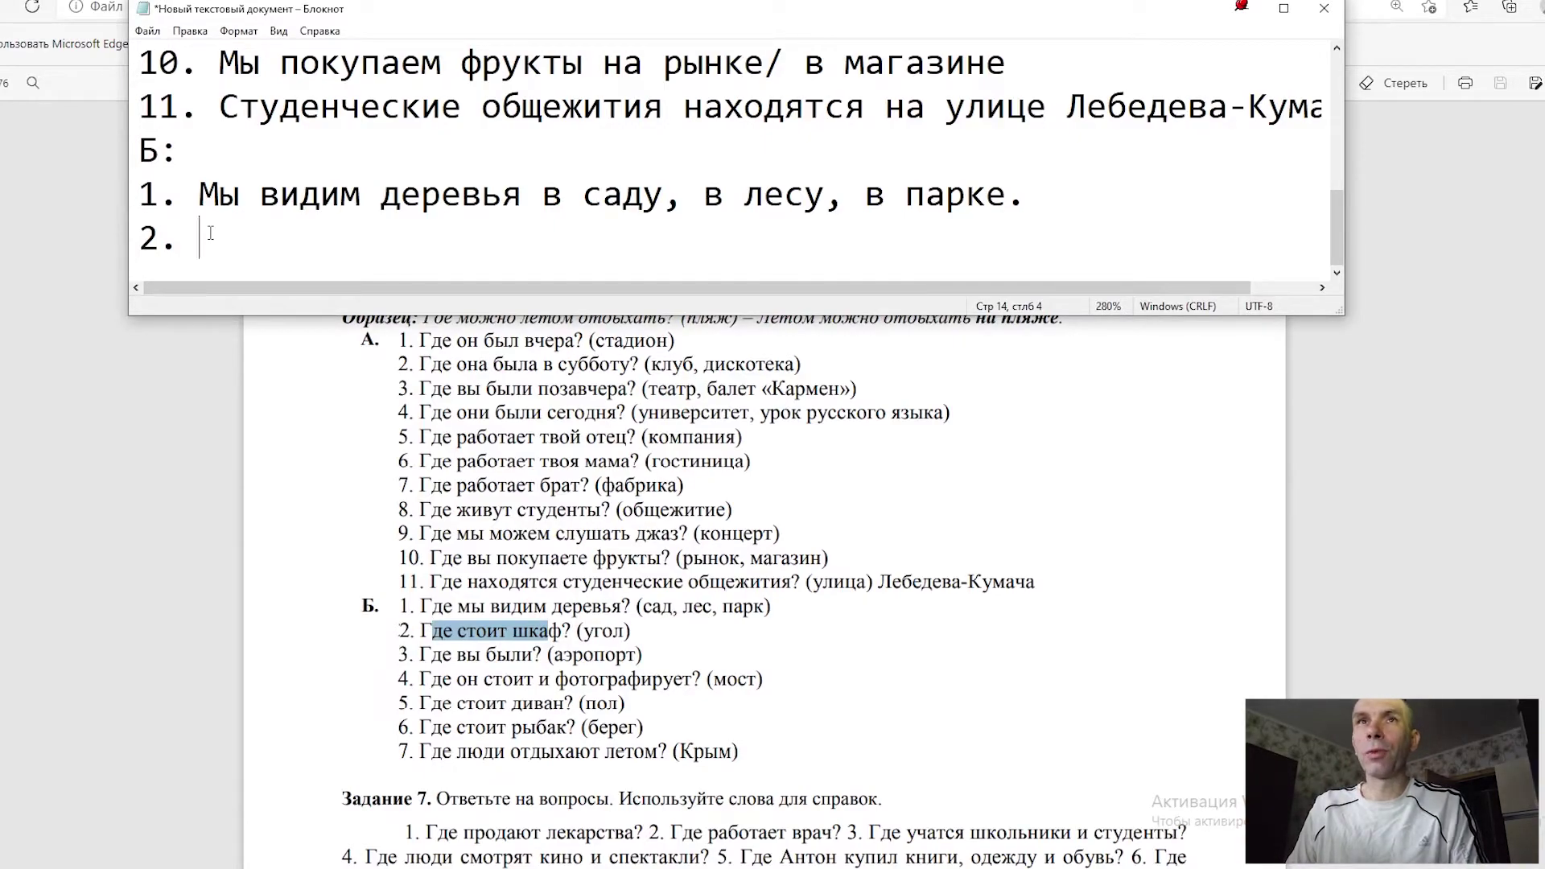
type("Шкаф ")
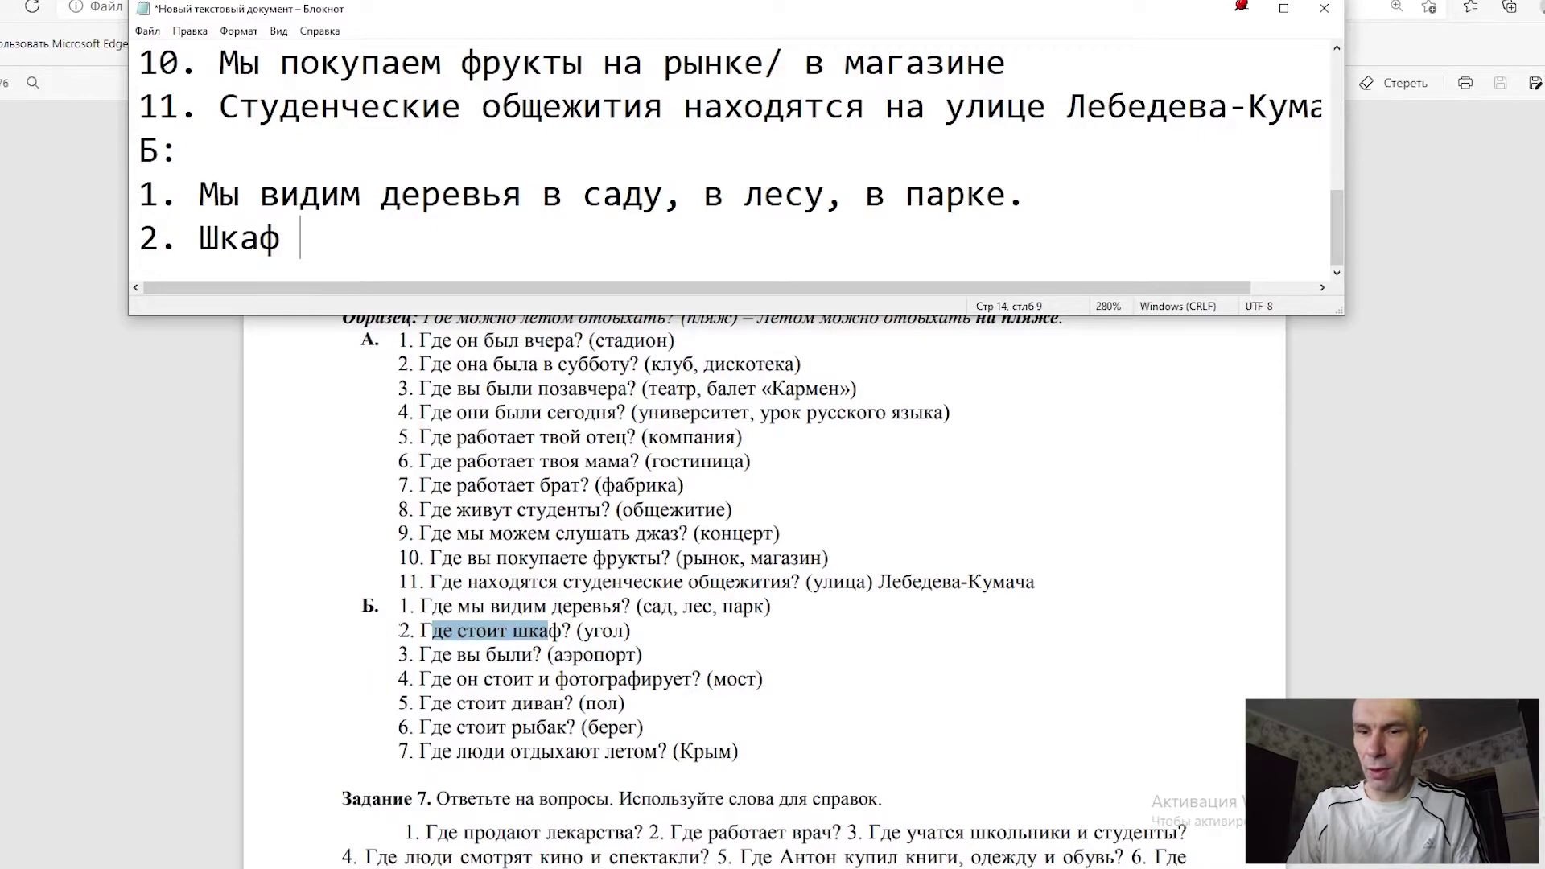
type("стоит в ")
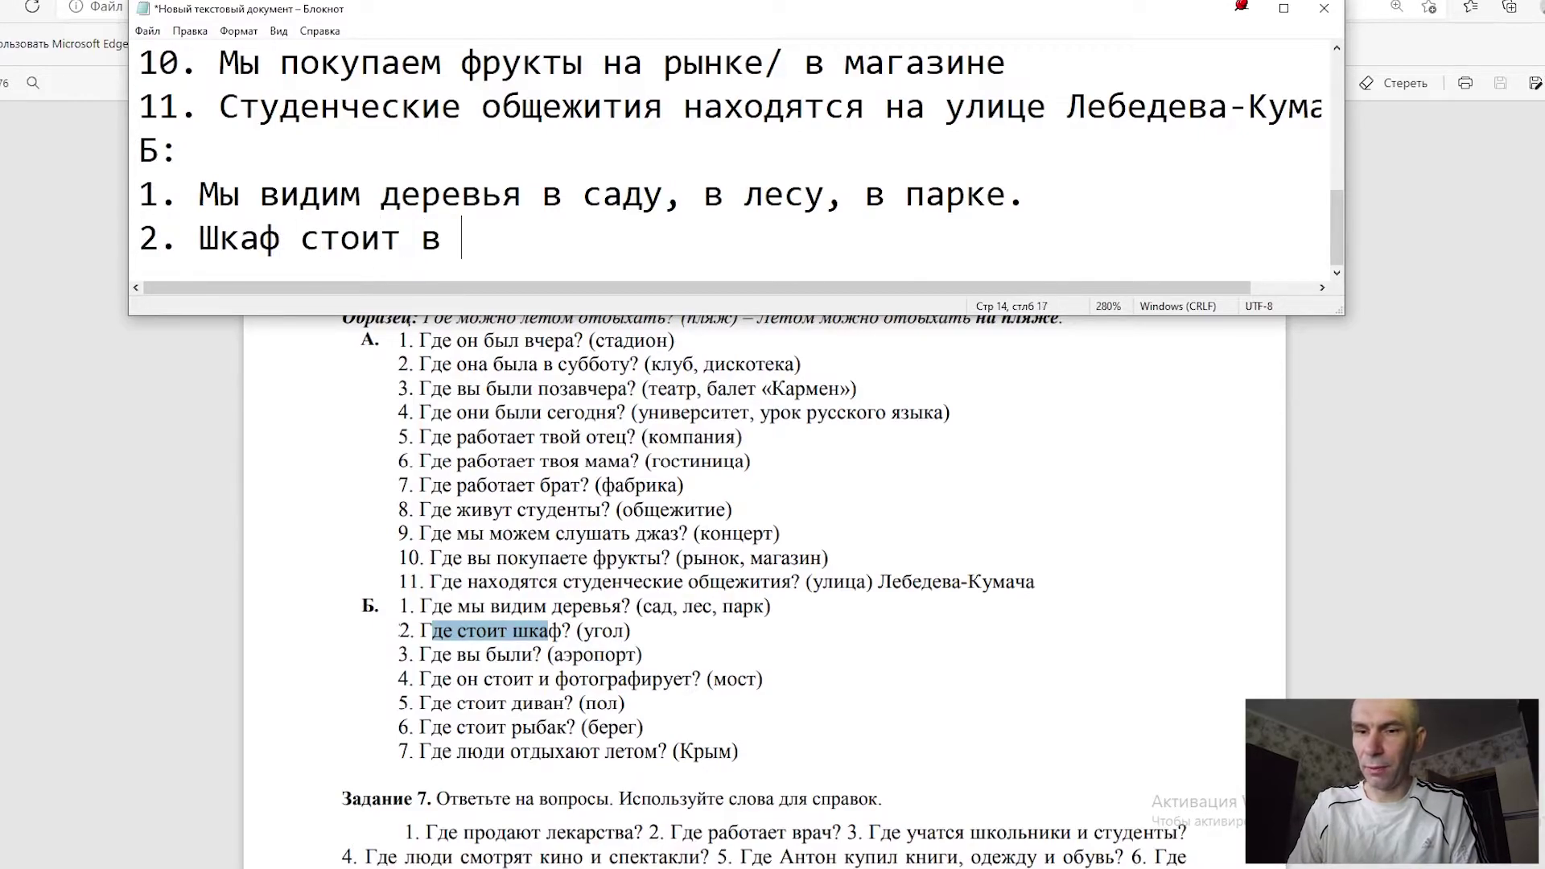
type("углу.")
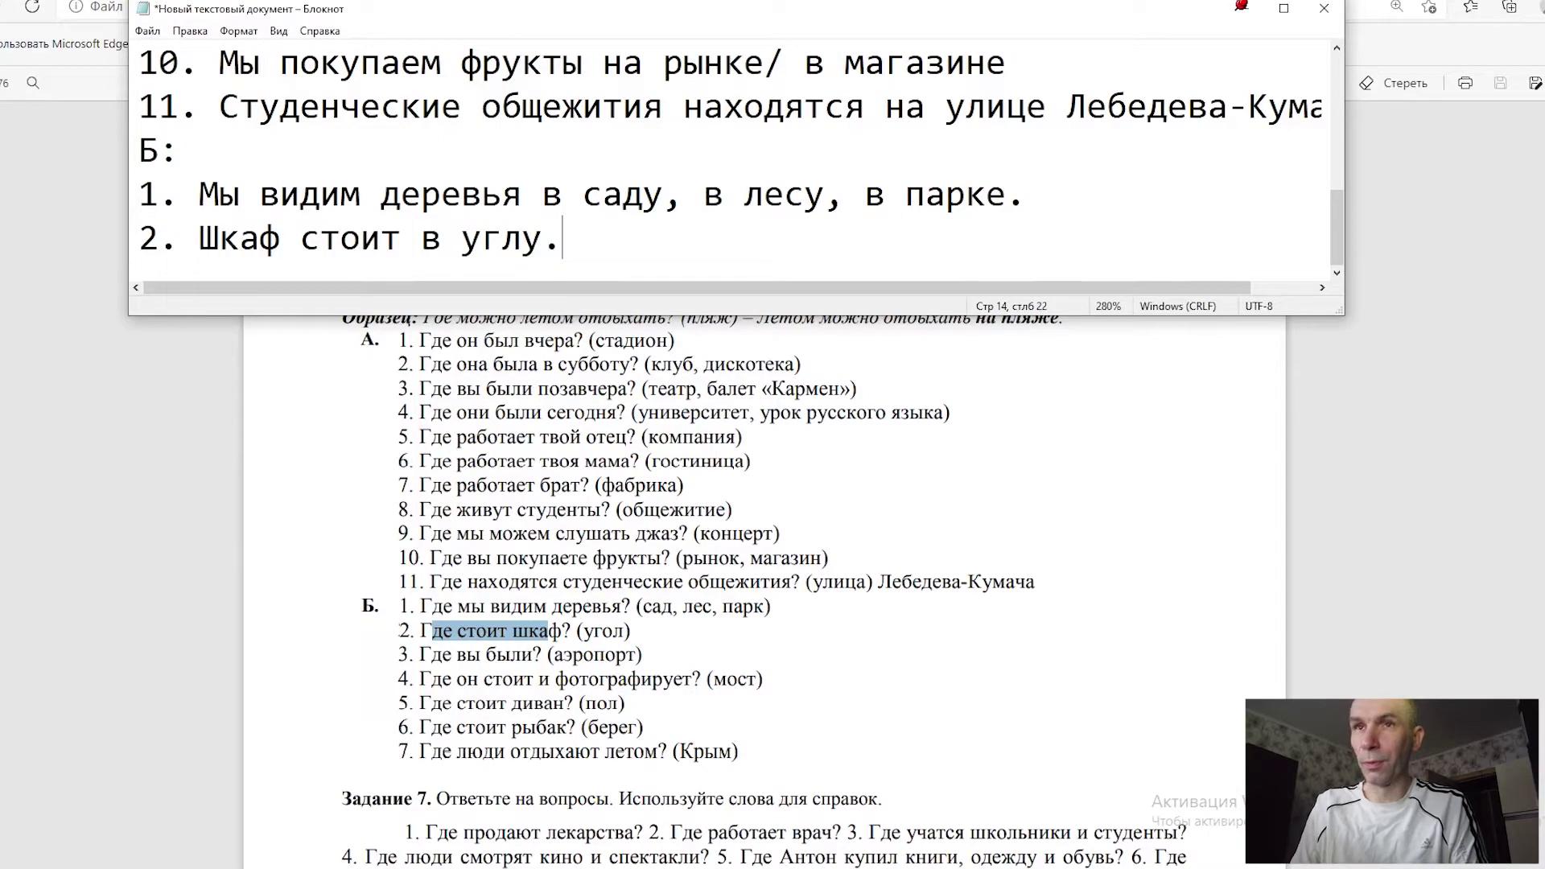
key("Return")
type("3.")
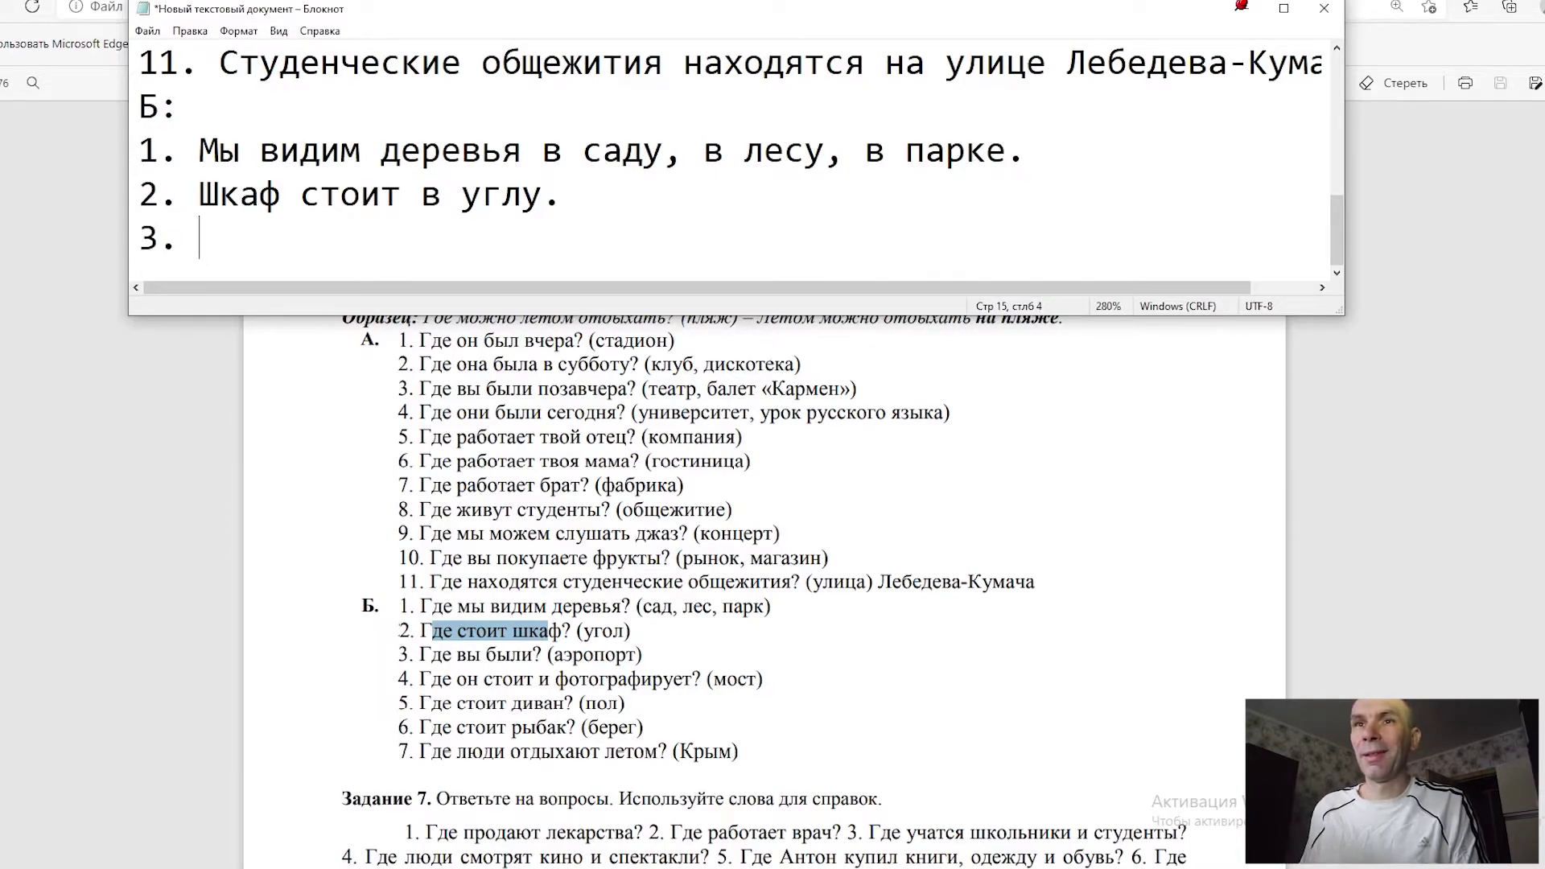
Step: Answer item 3 with 'Я был в аэропорту.' and start a new line
left_click_drag(443, 656, 544, 657)
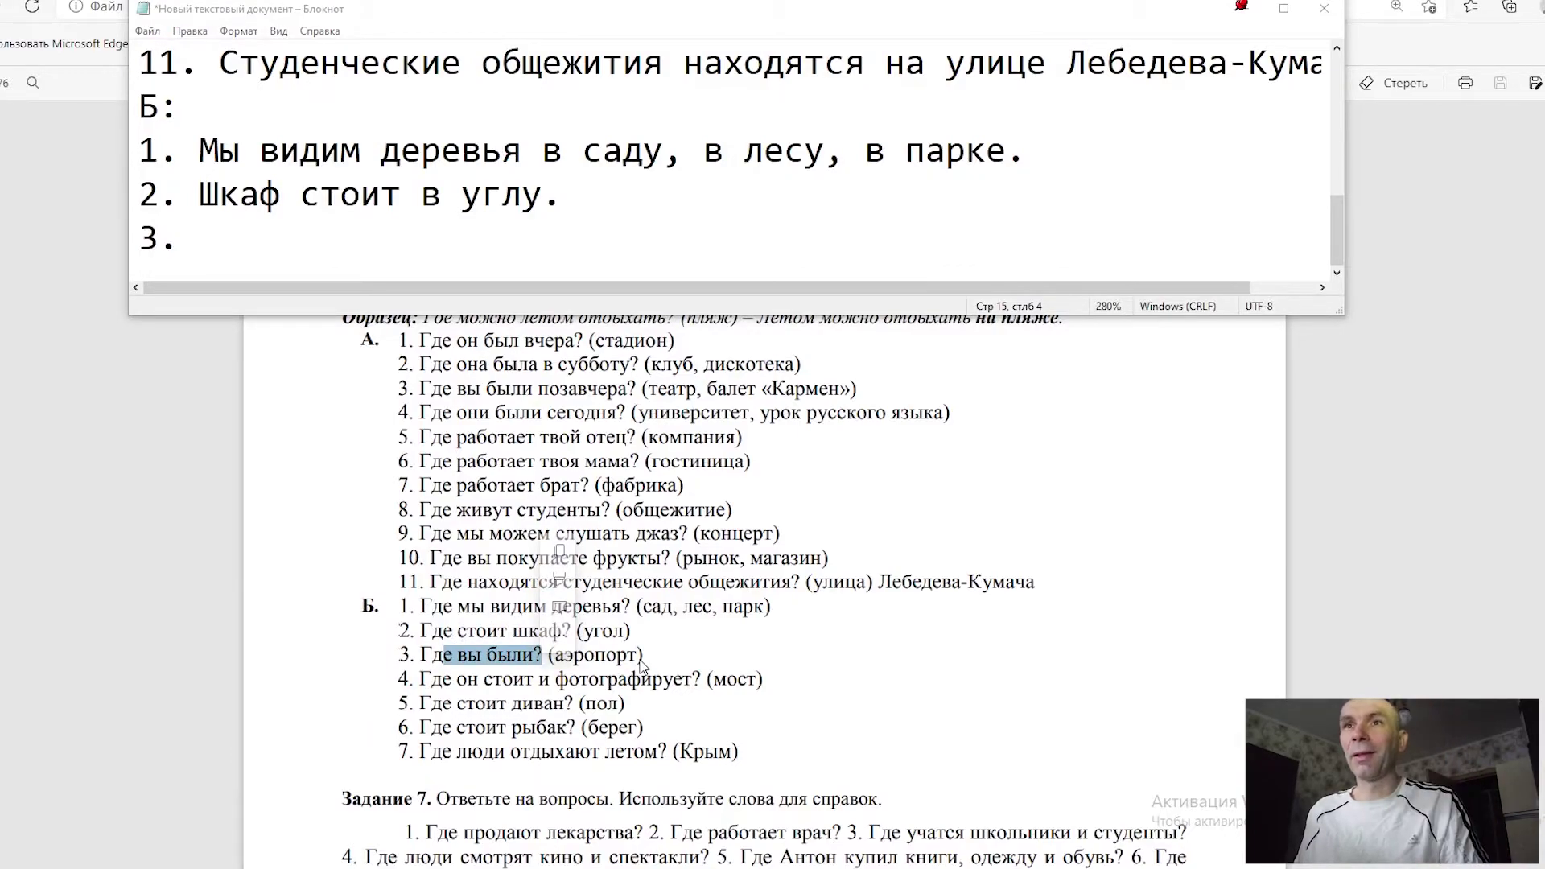
left_click(205, 238)
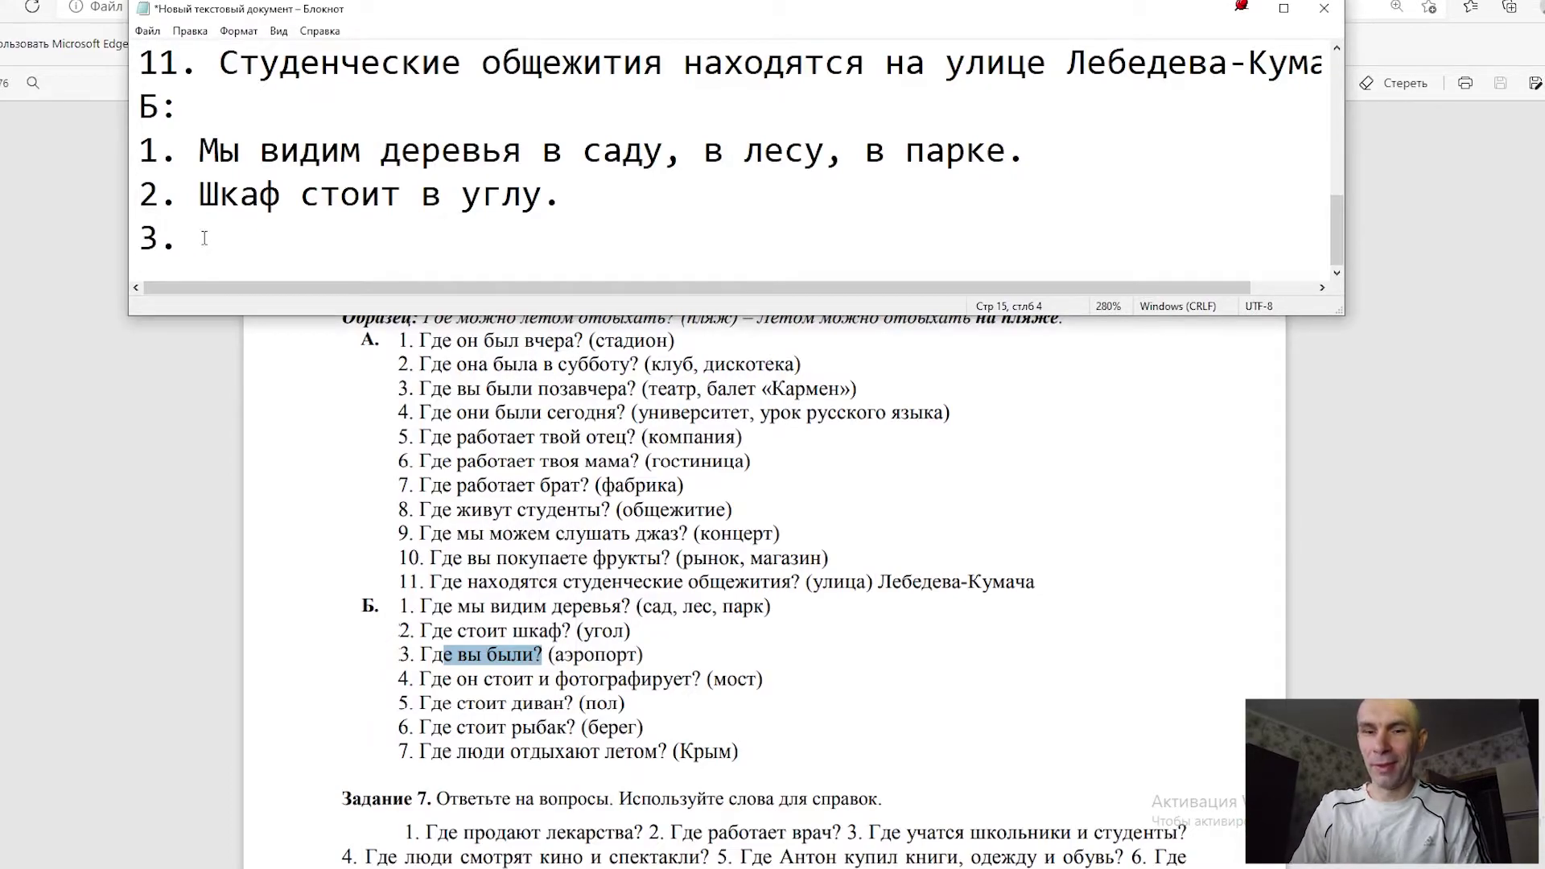
type("Я б")
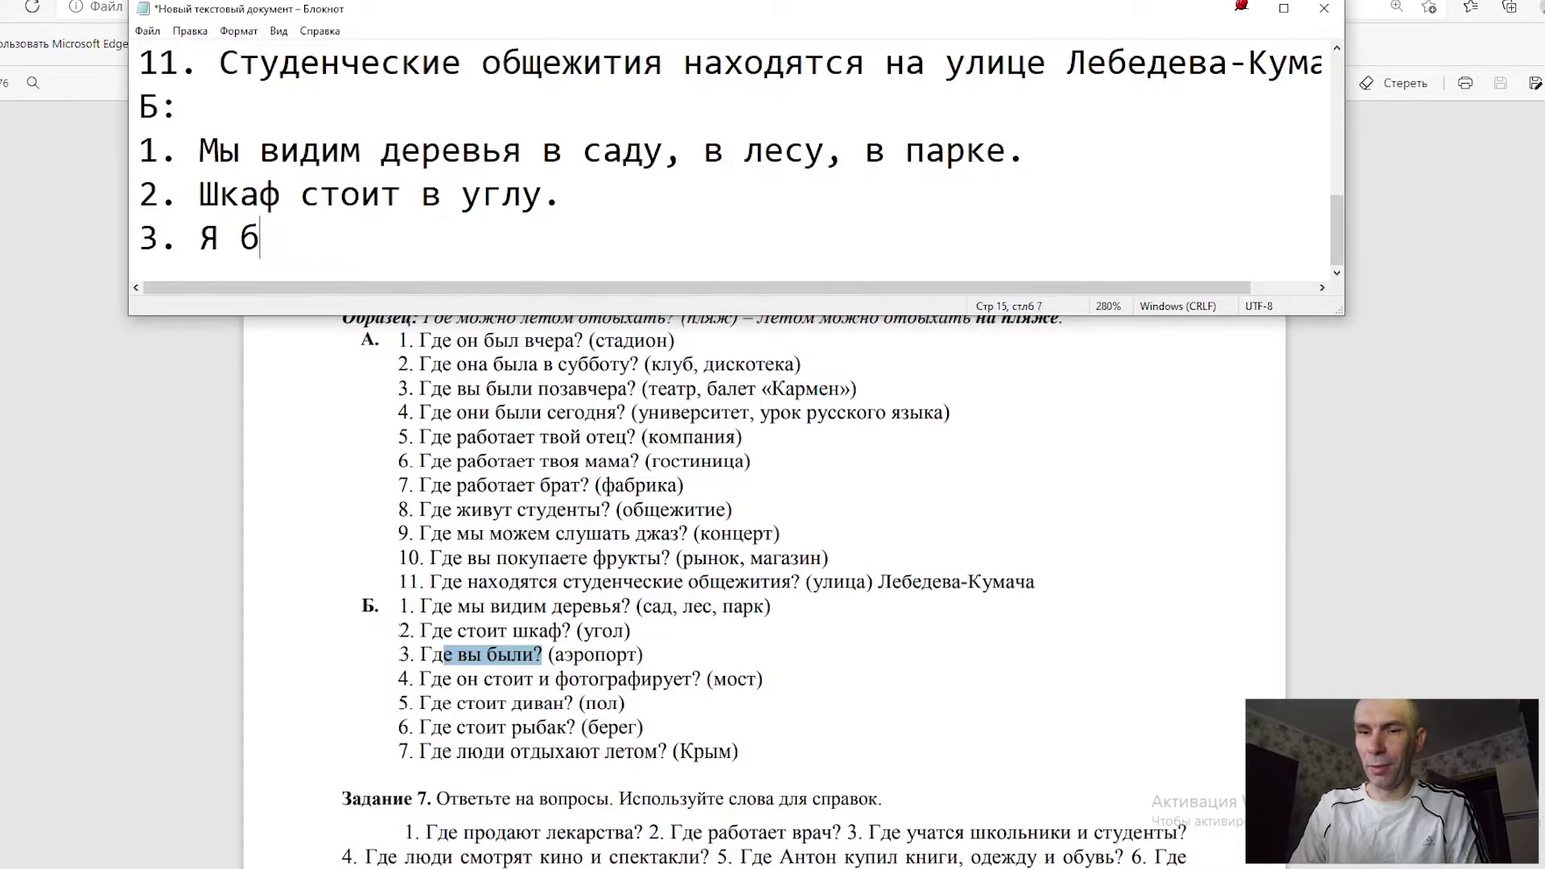
type("ыл в аэропорту.")
key("Return")
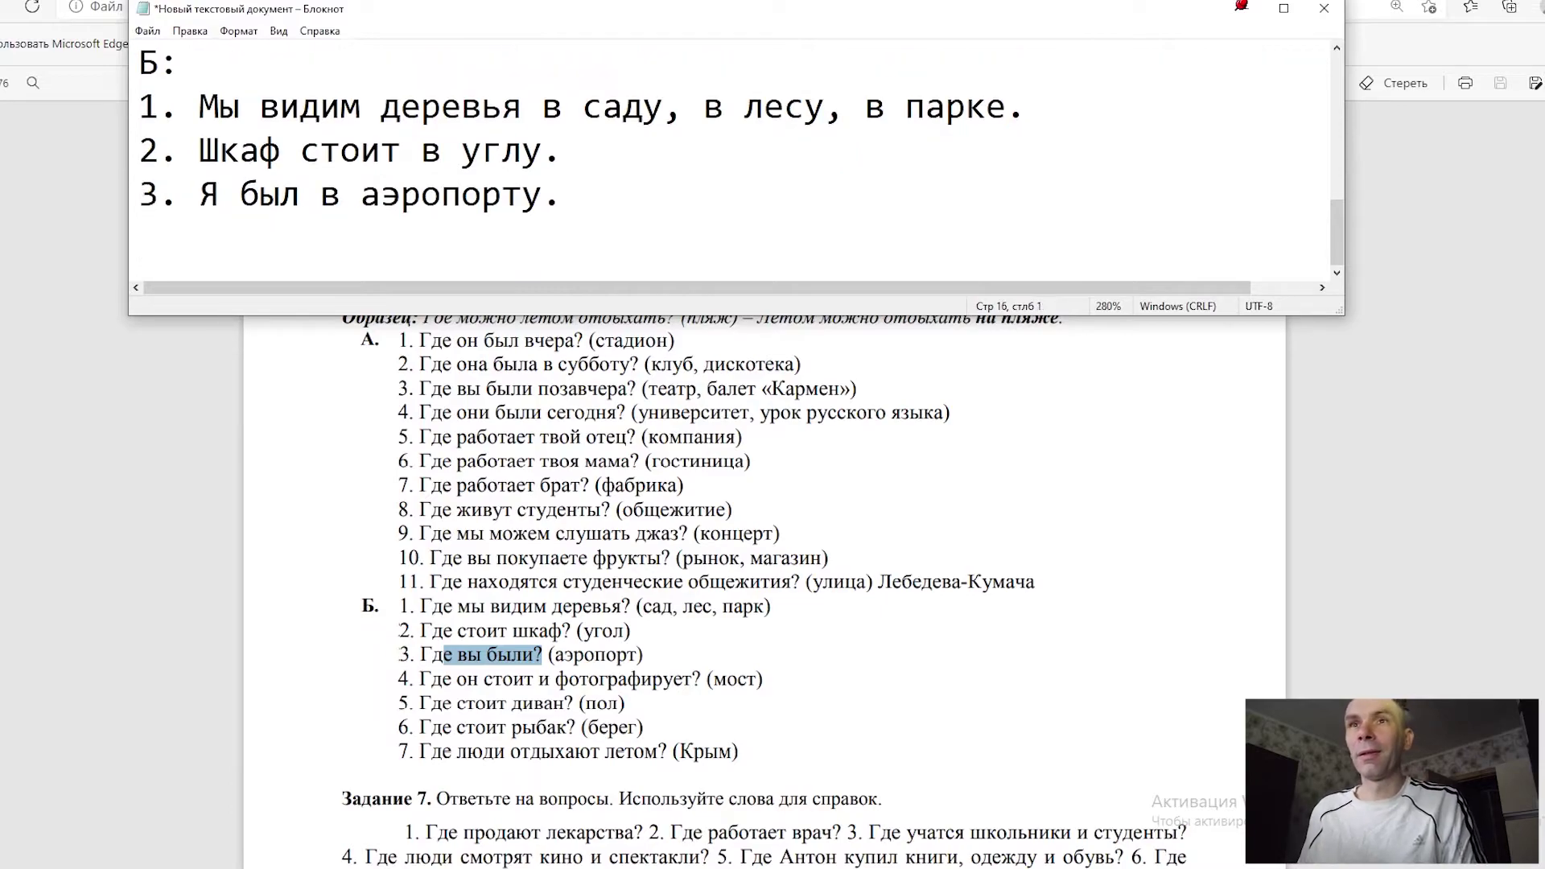
Step: Add '4. Он стоит и фотографирует на мосту.' and begin line '5.'
left_click_drag(458, 680, 621, 684)
left_click(194, 239)
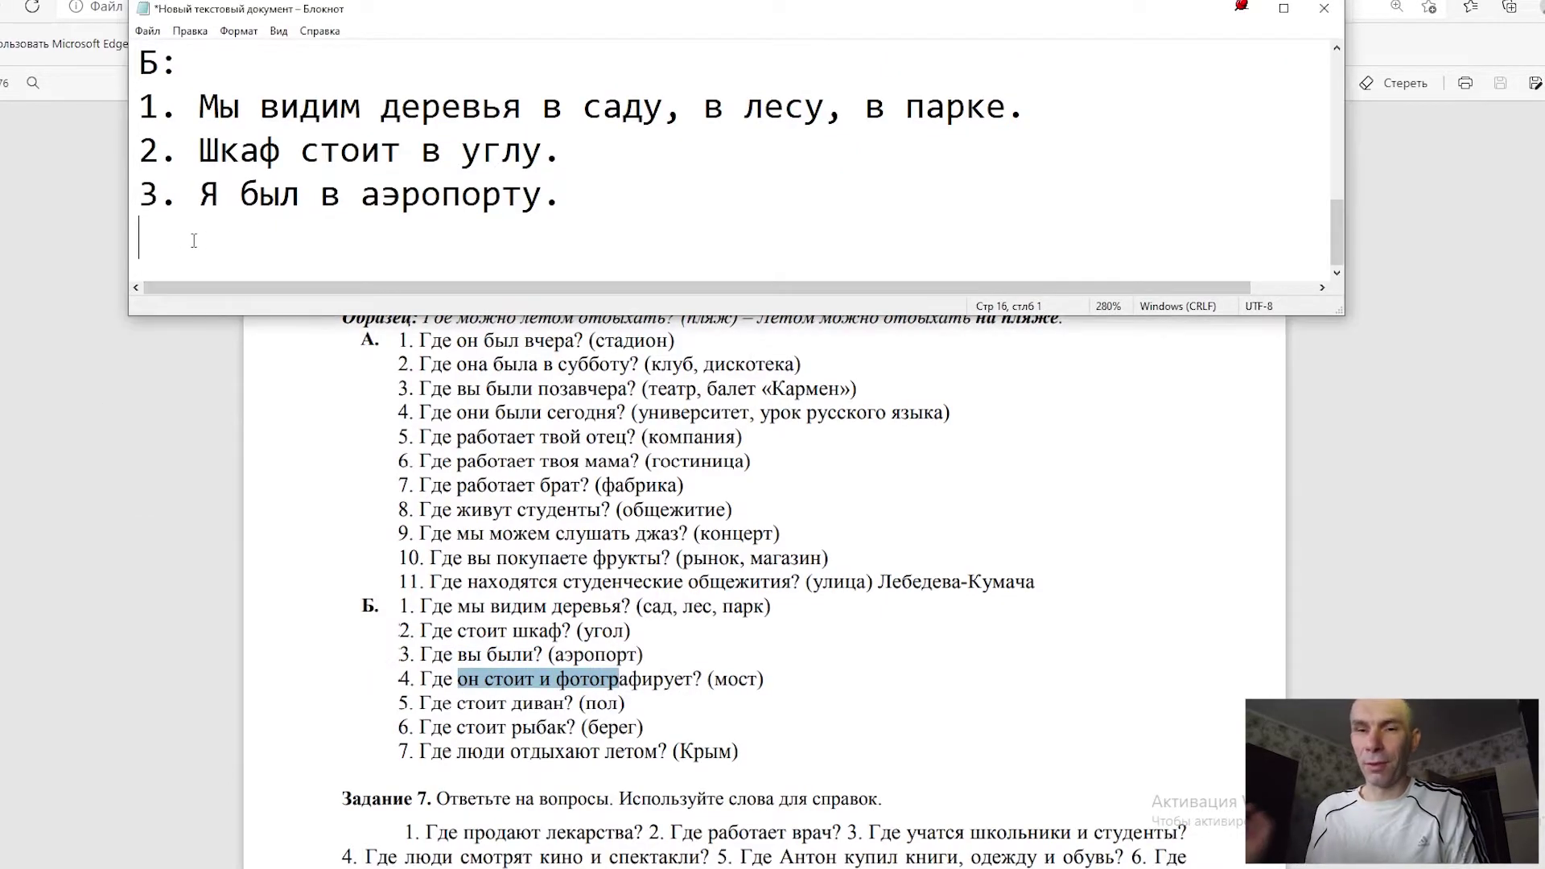
type("4. ")
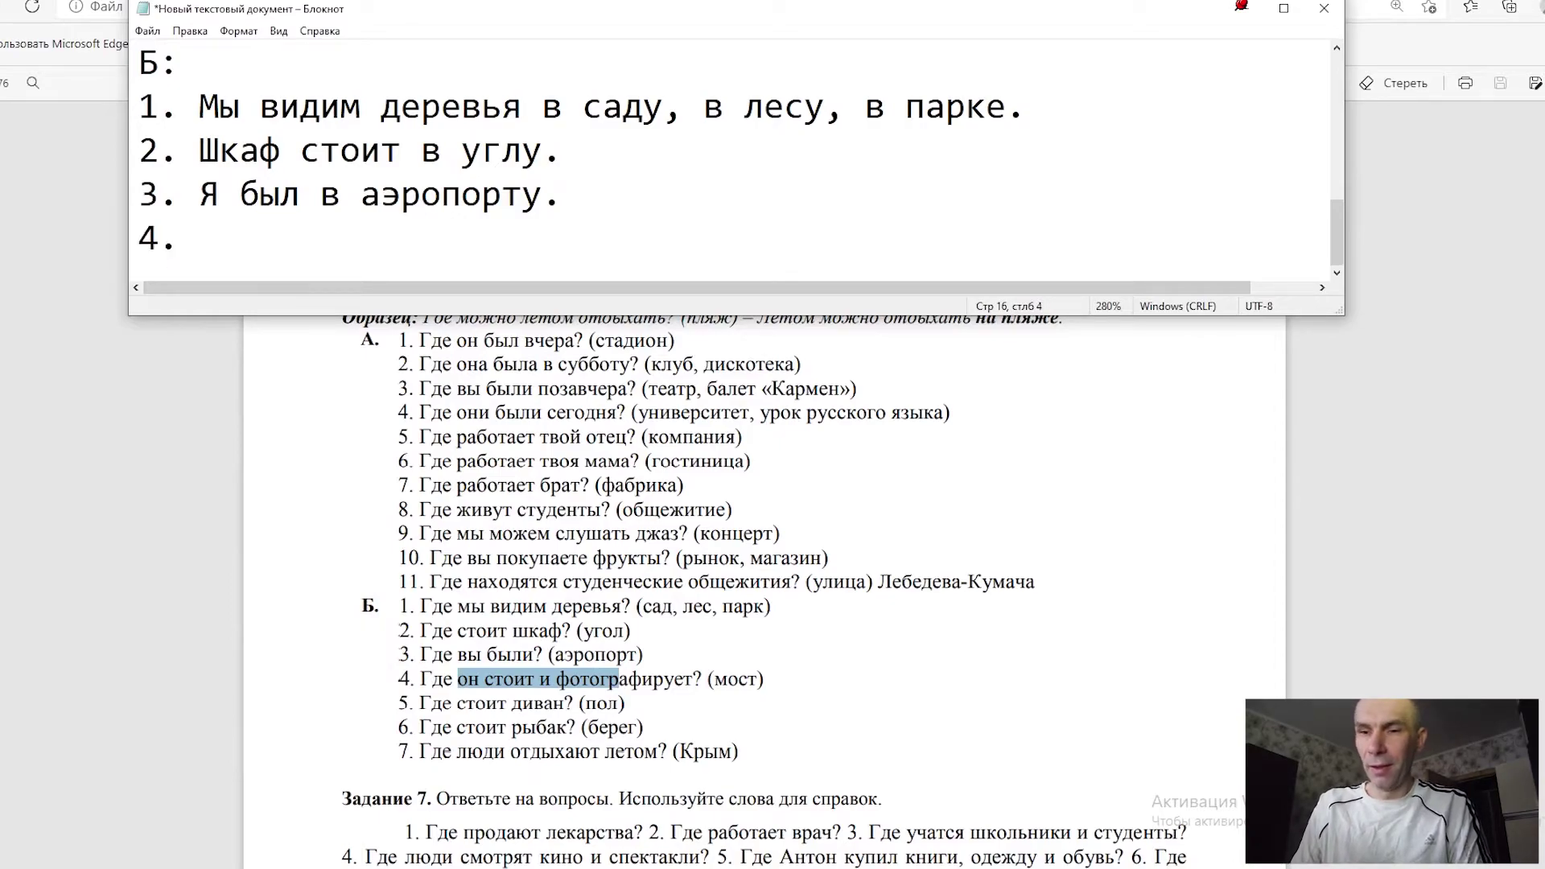
type("Он стои")
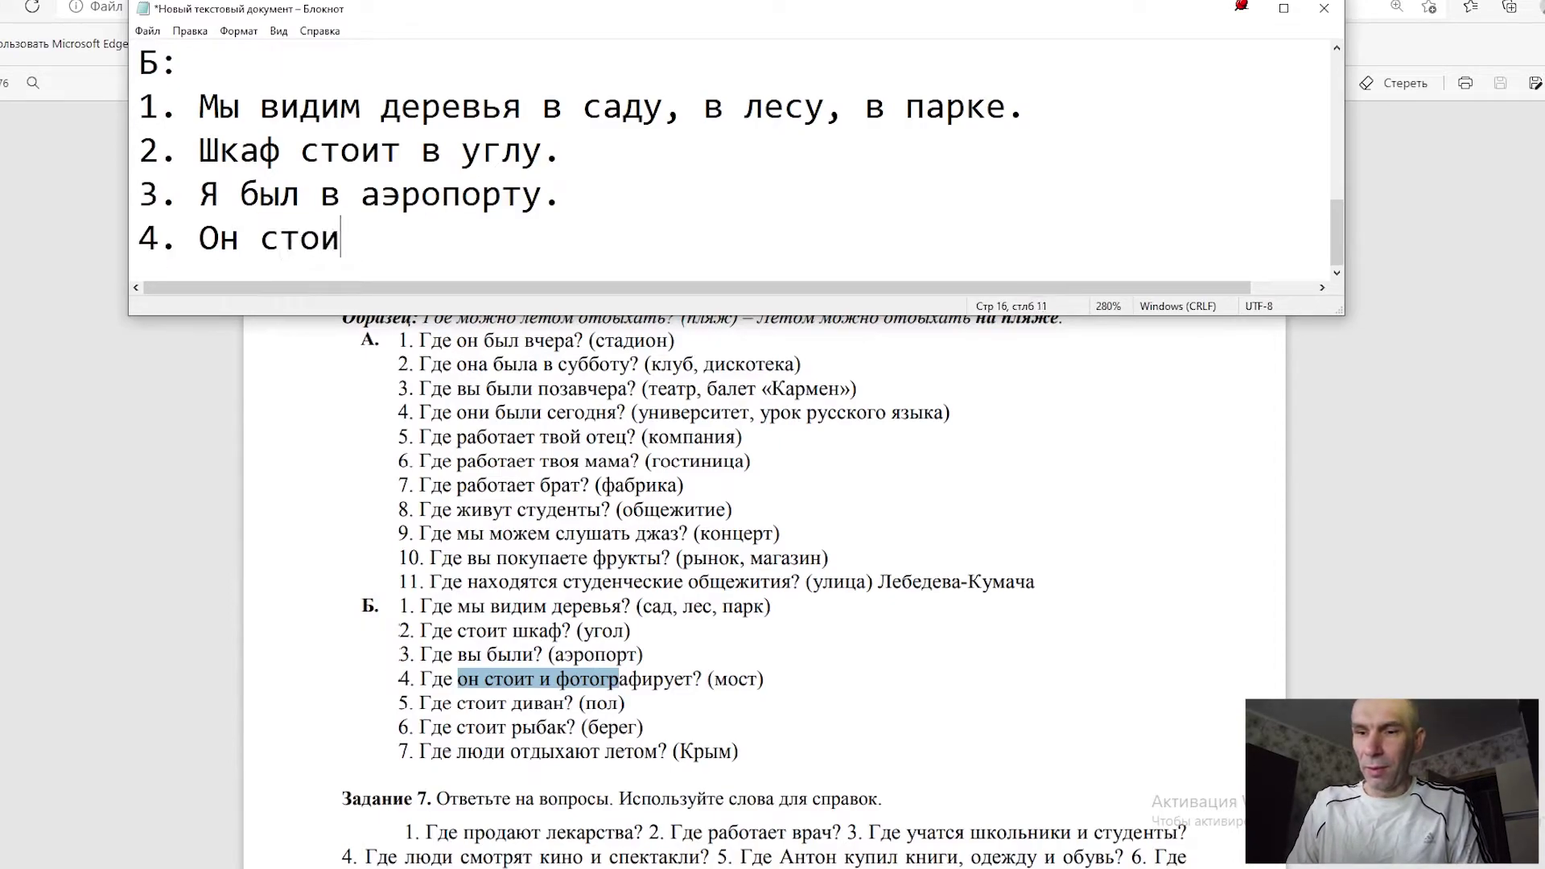
type("т и фото")
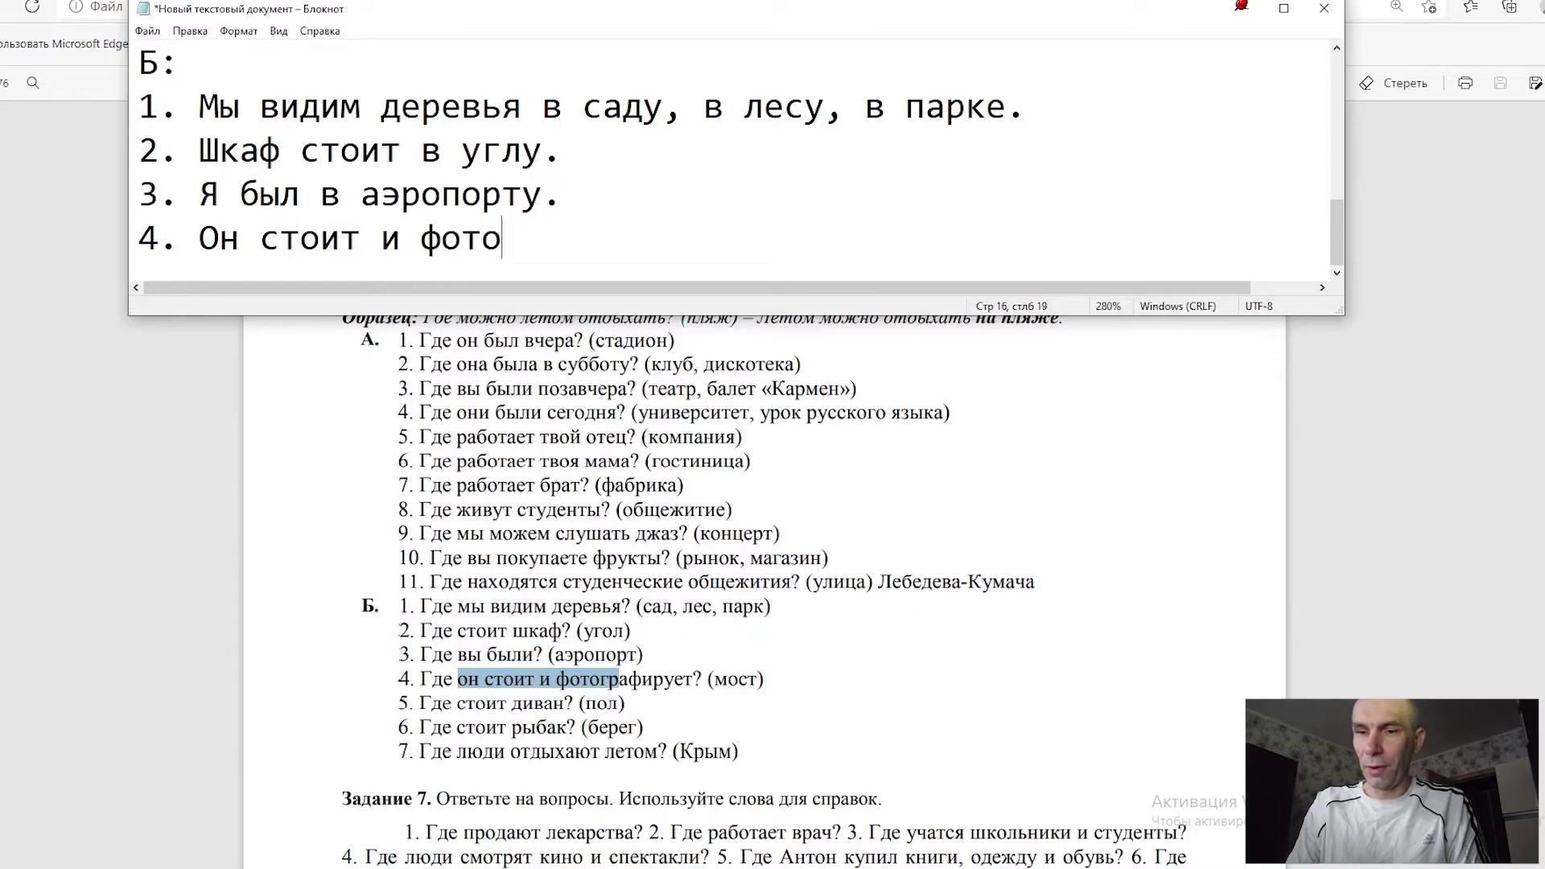
type("графир")
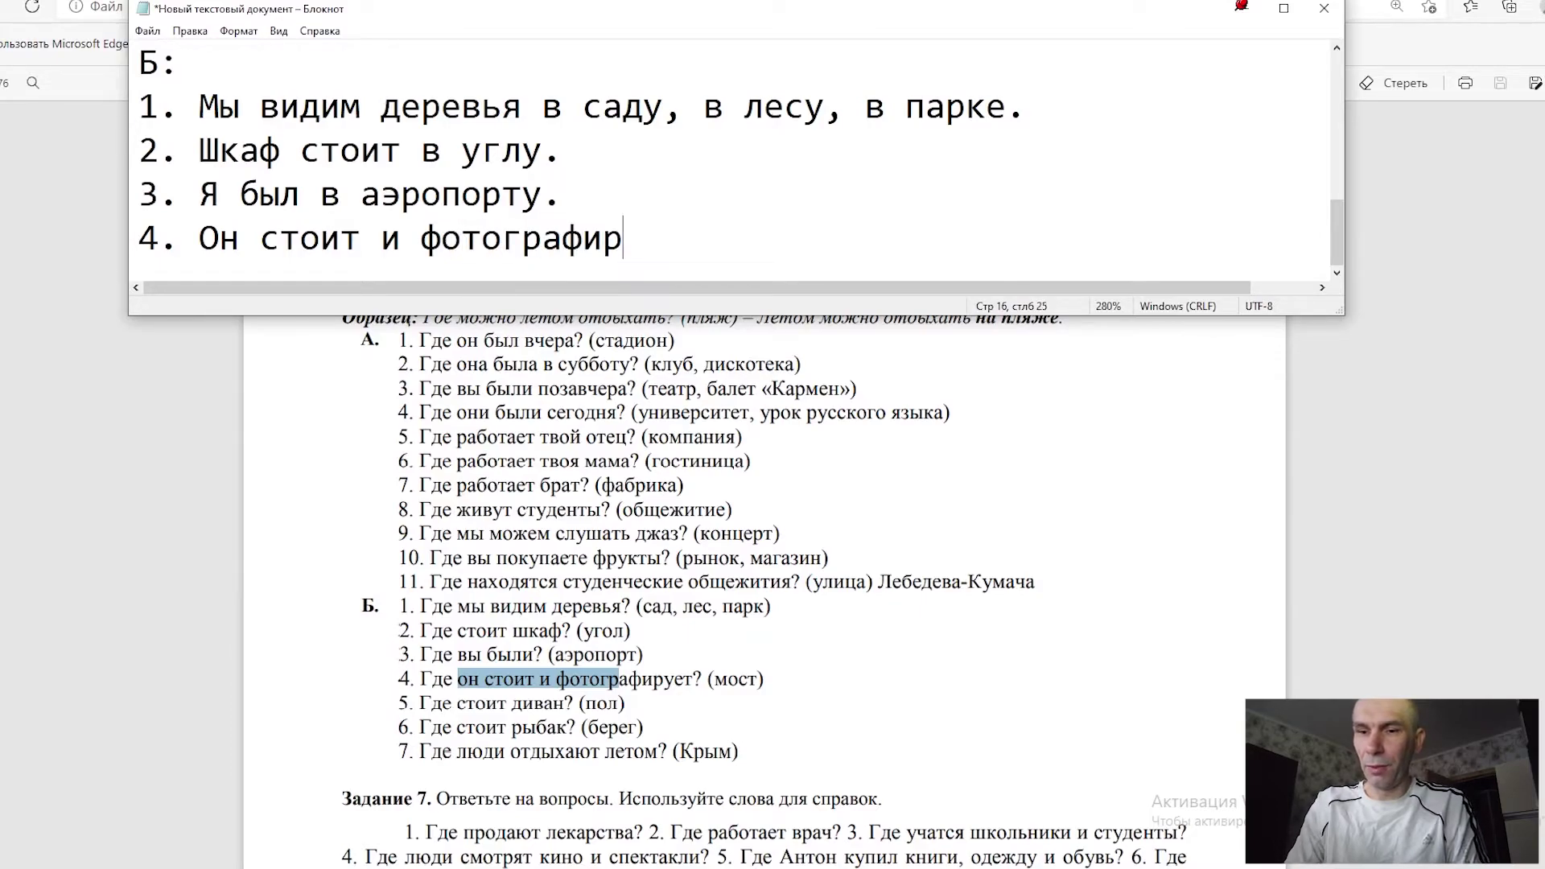
type("ует ")
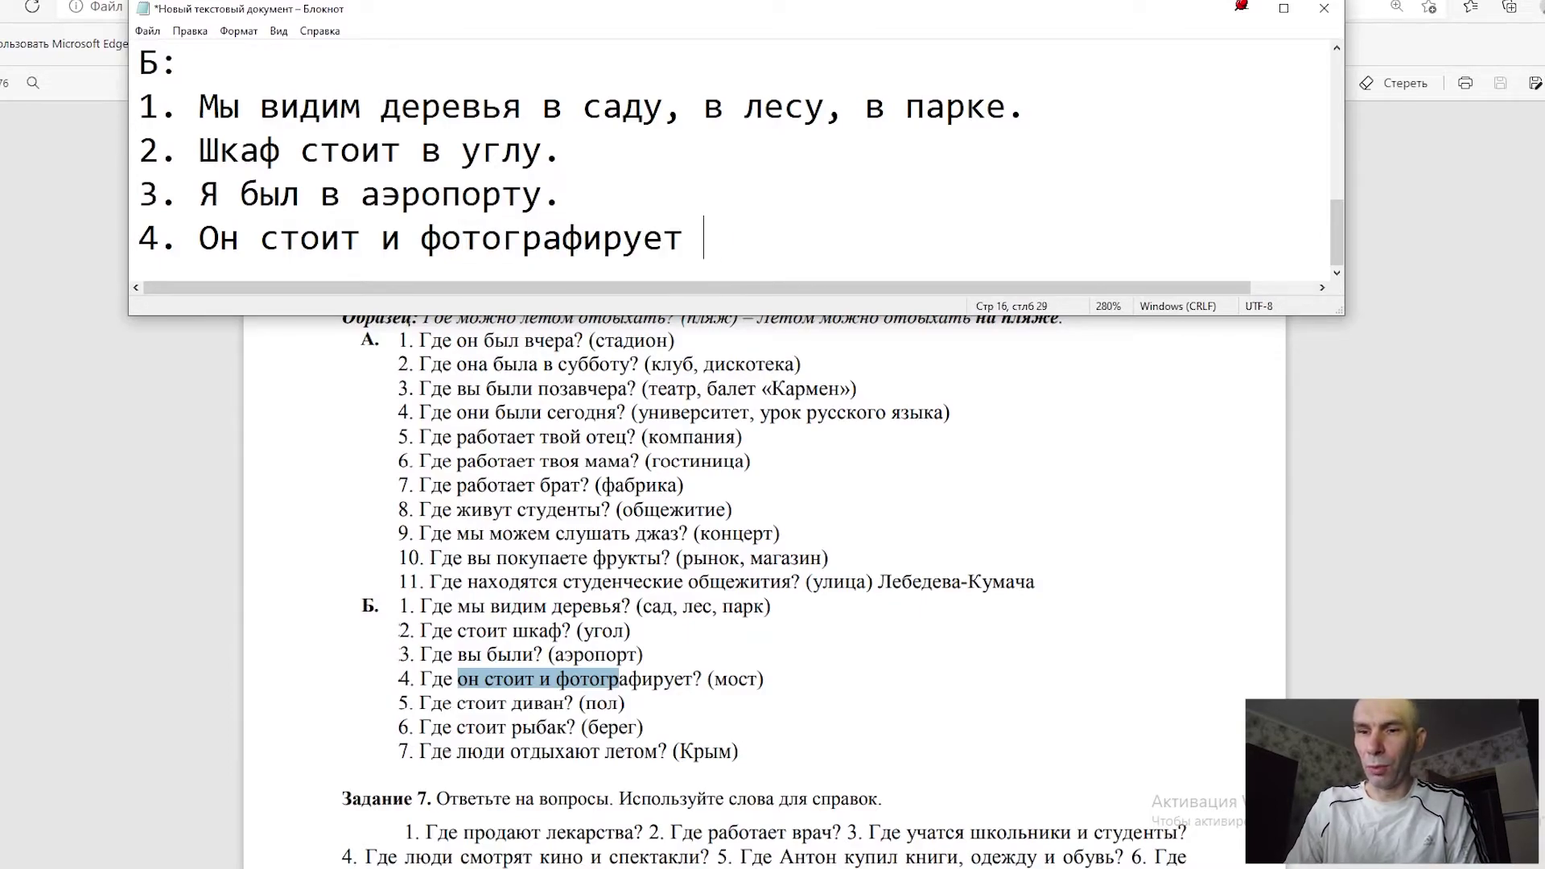
type("на мосту")
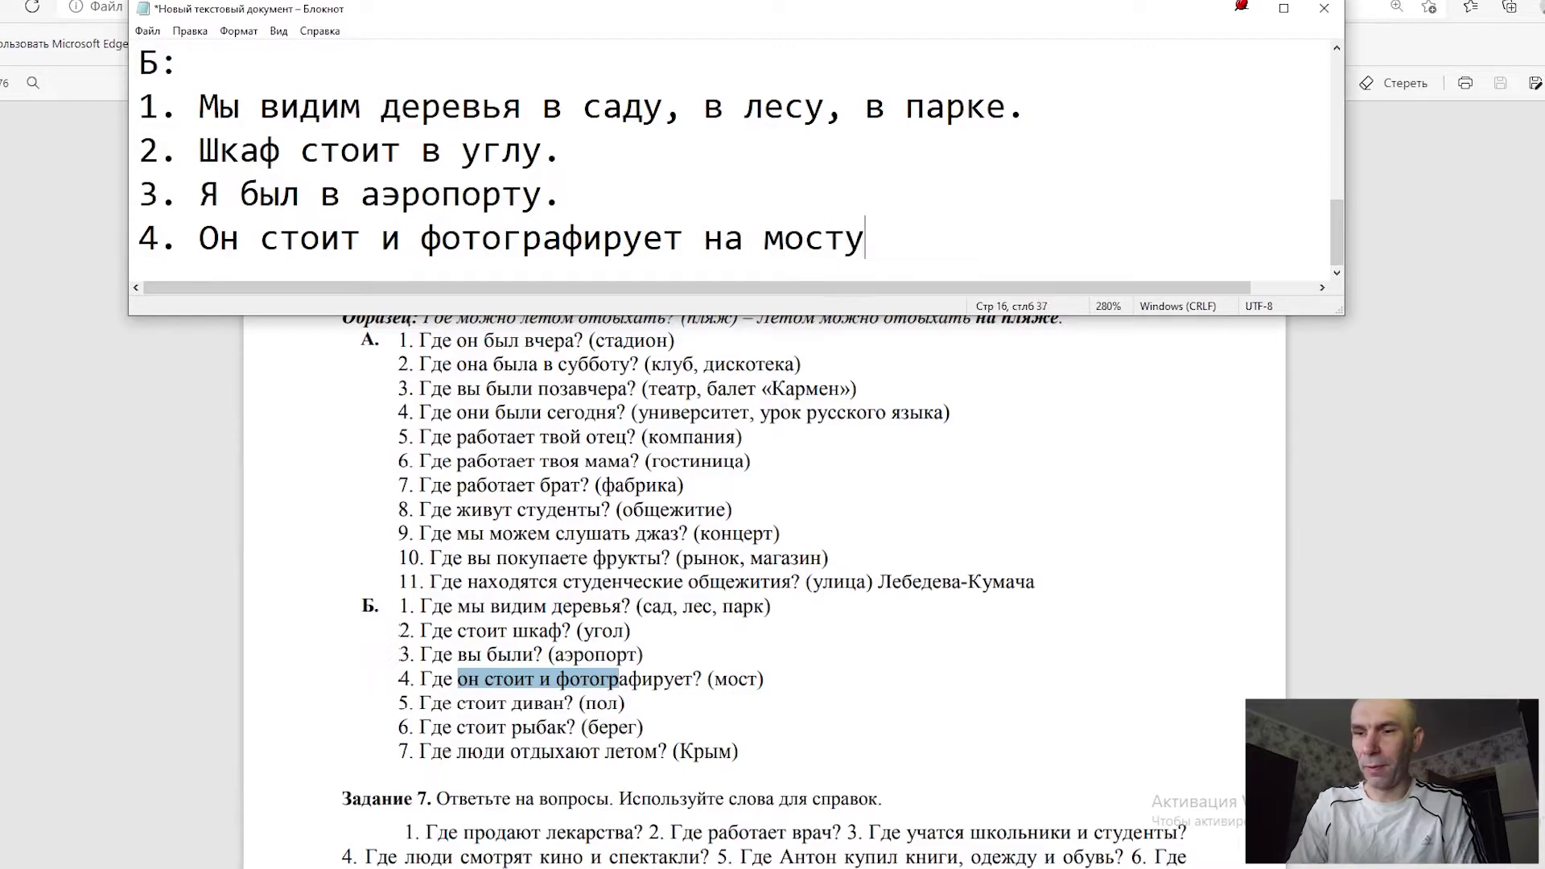
type(".")
key("Return")
type("5.")
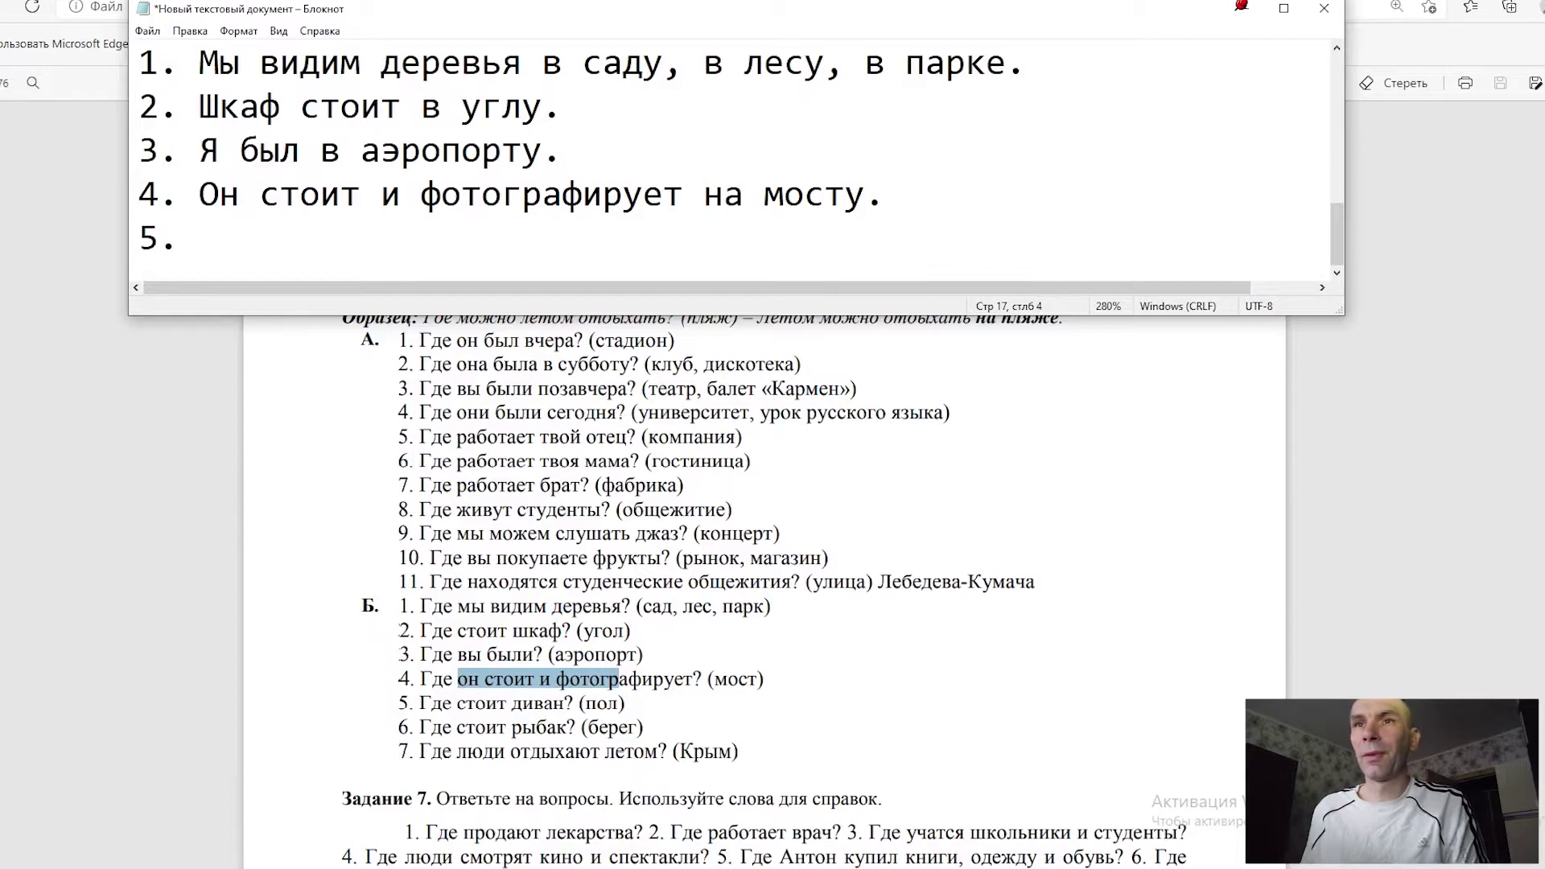
Step: Answer item 5 with 'Диван стоит на полу' and number the next line '6.'
left_click_drag(421, 702, 509, 705)
left_click(202, 238)
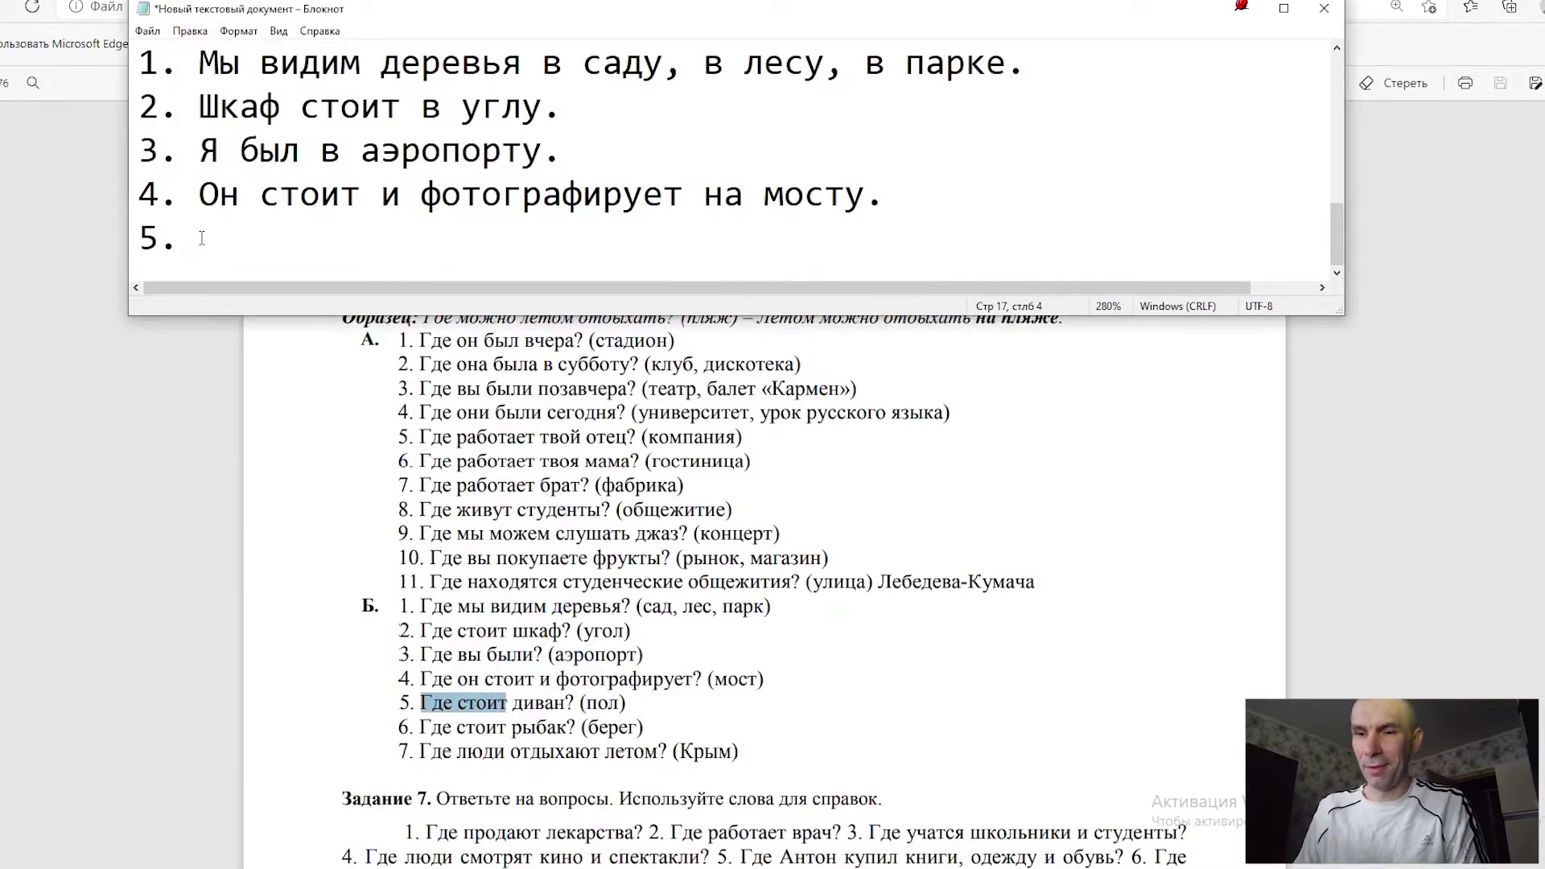
type("Диван с")
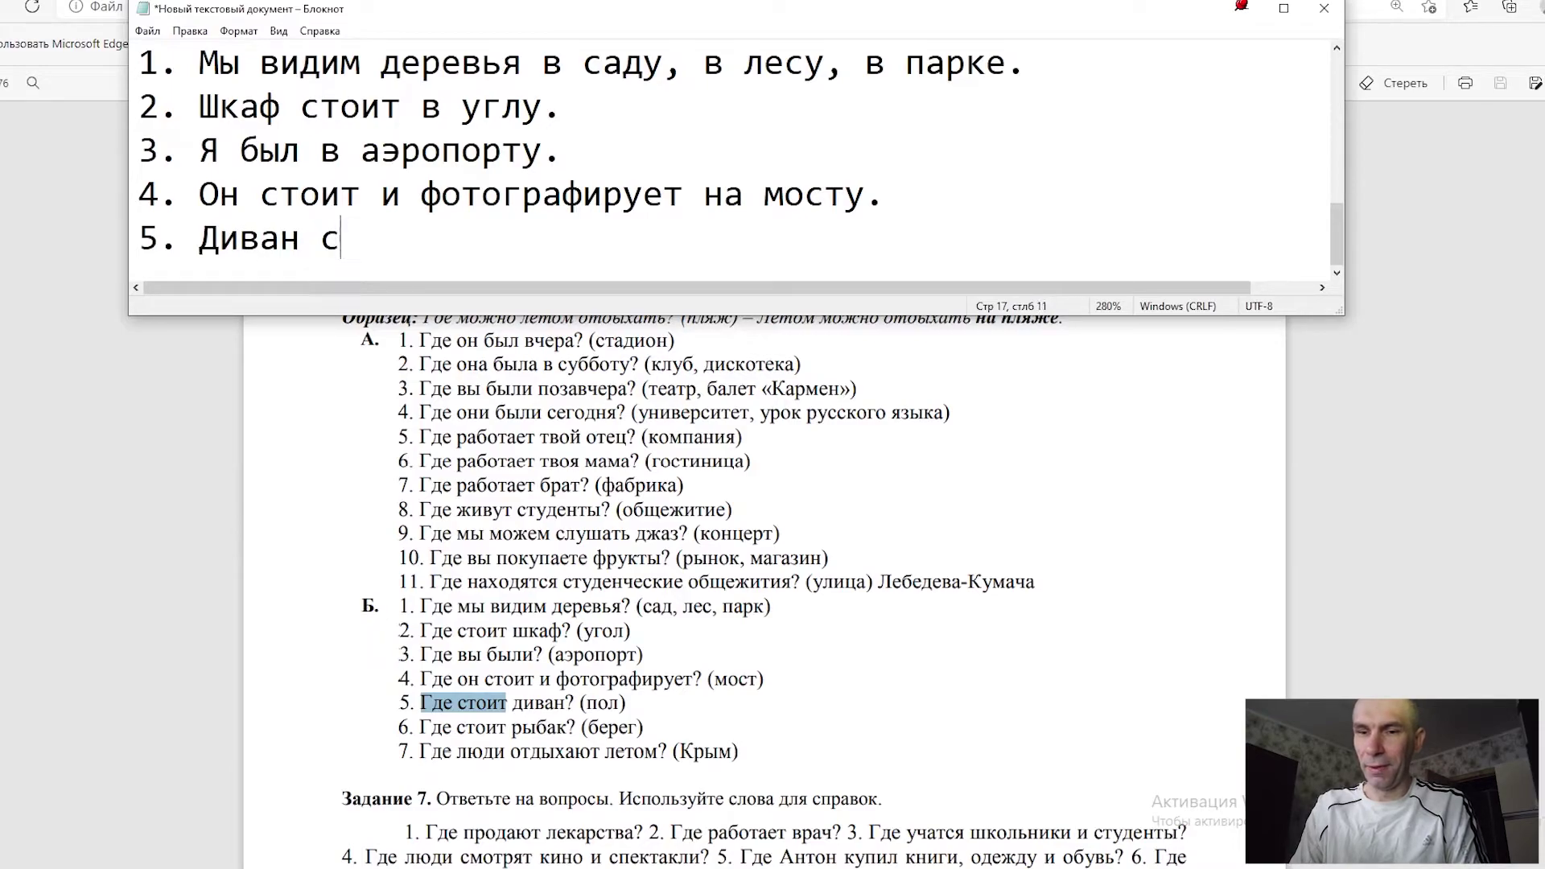
type("тоит на ")
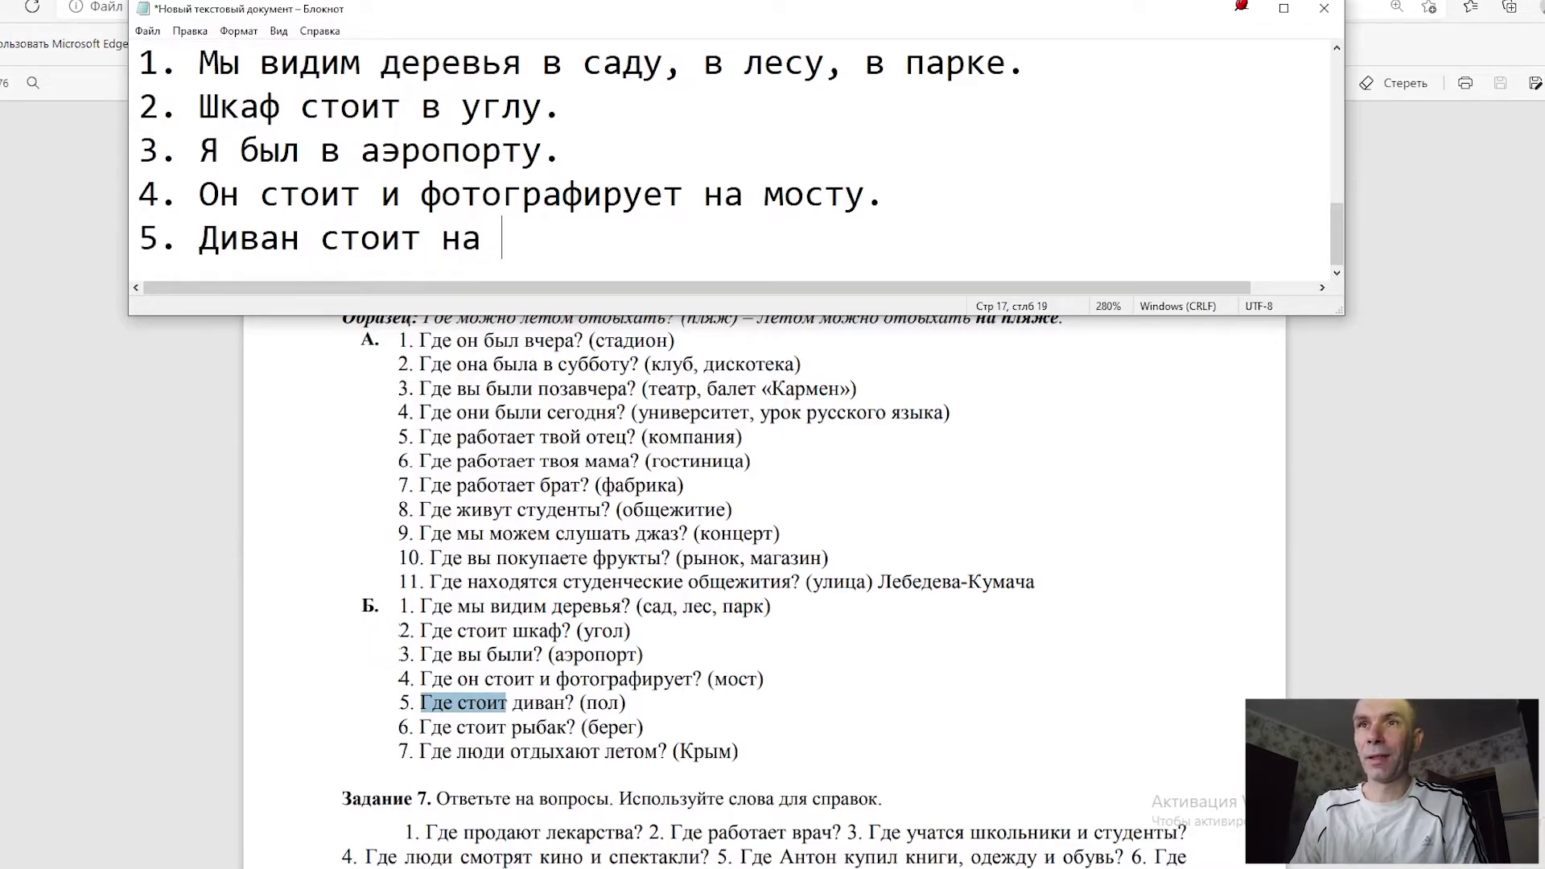
type("полу.")
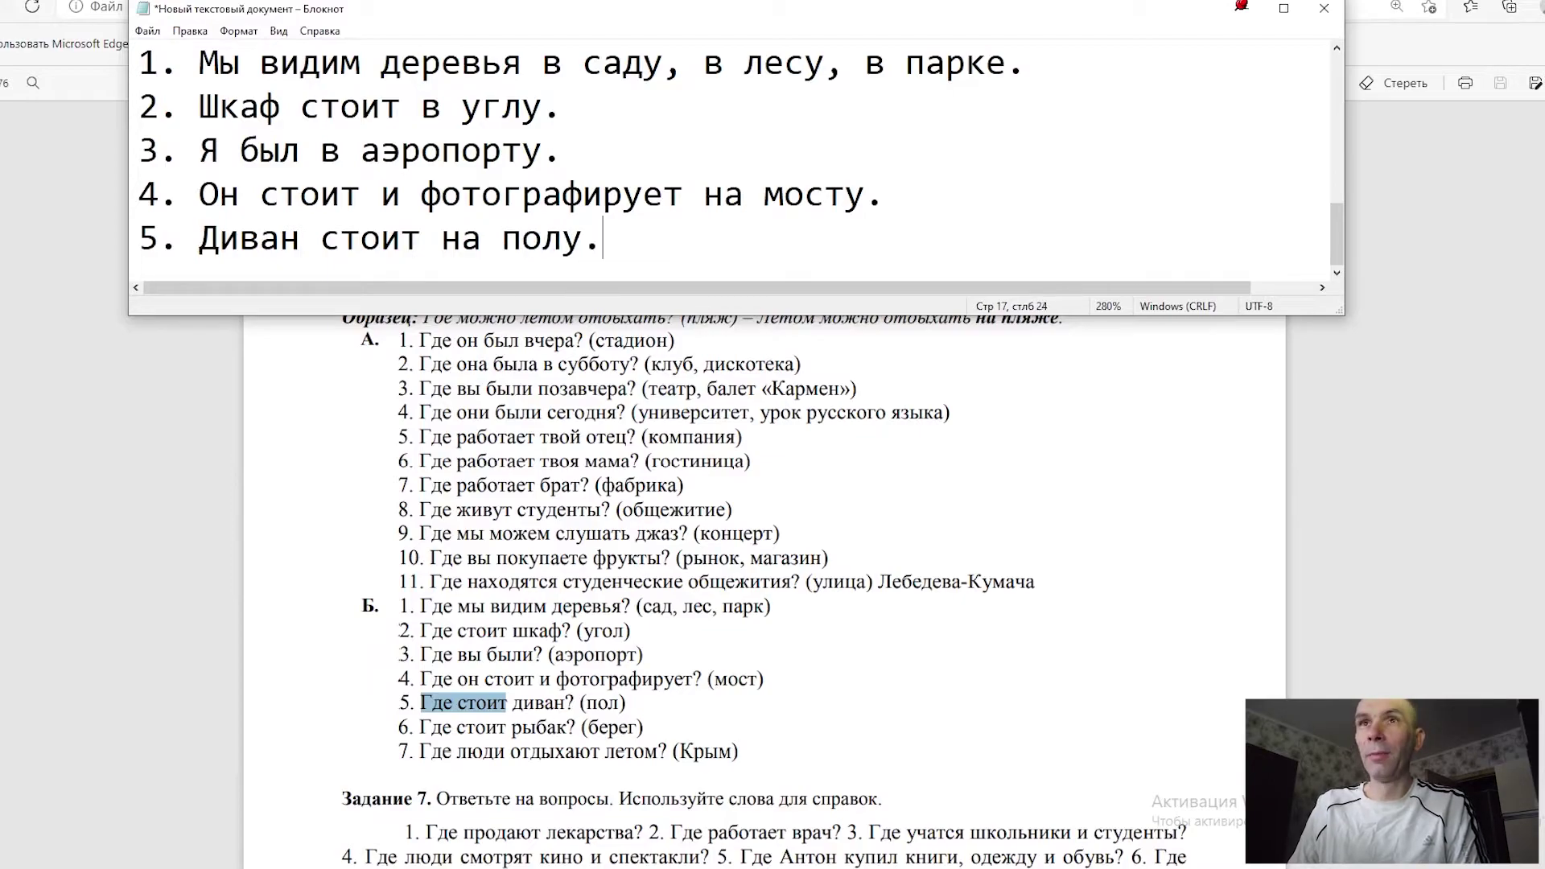
key("Return")
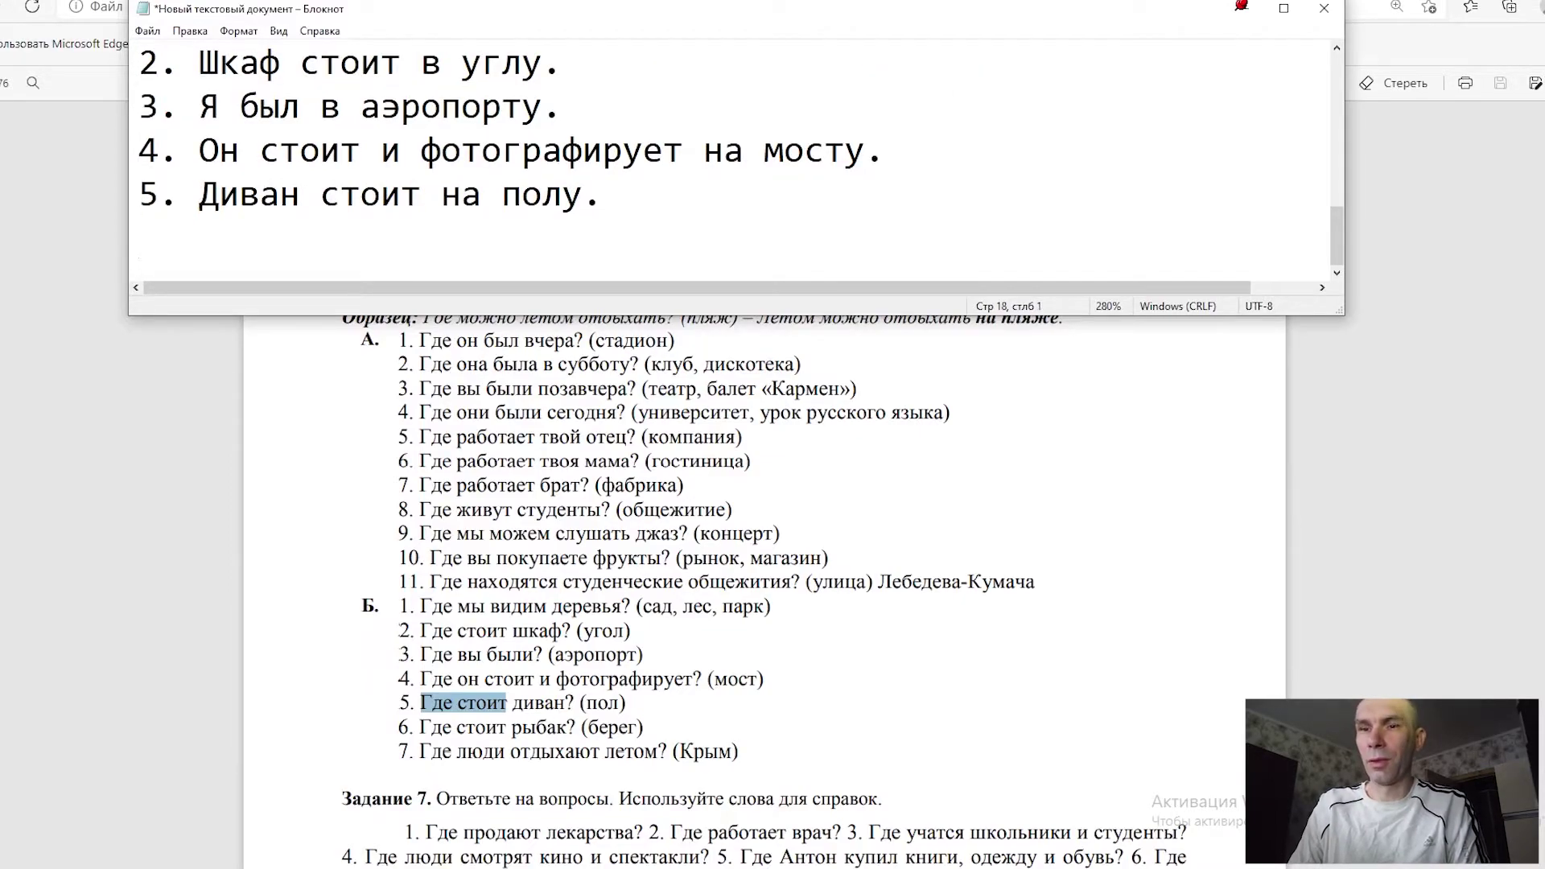
type("6.")
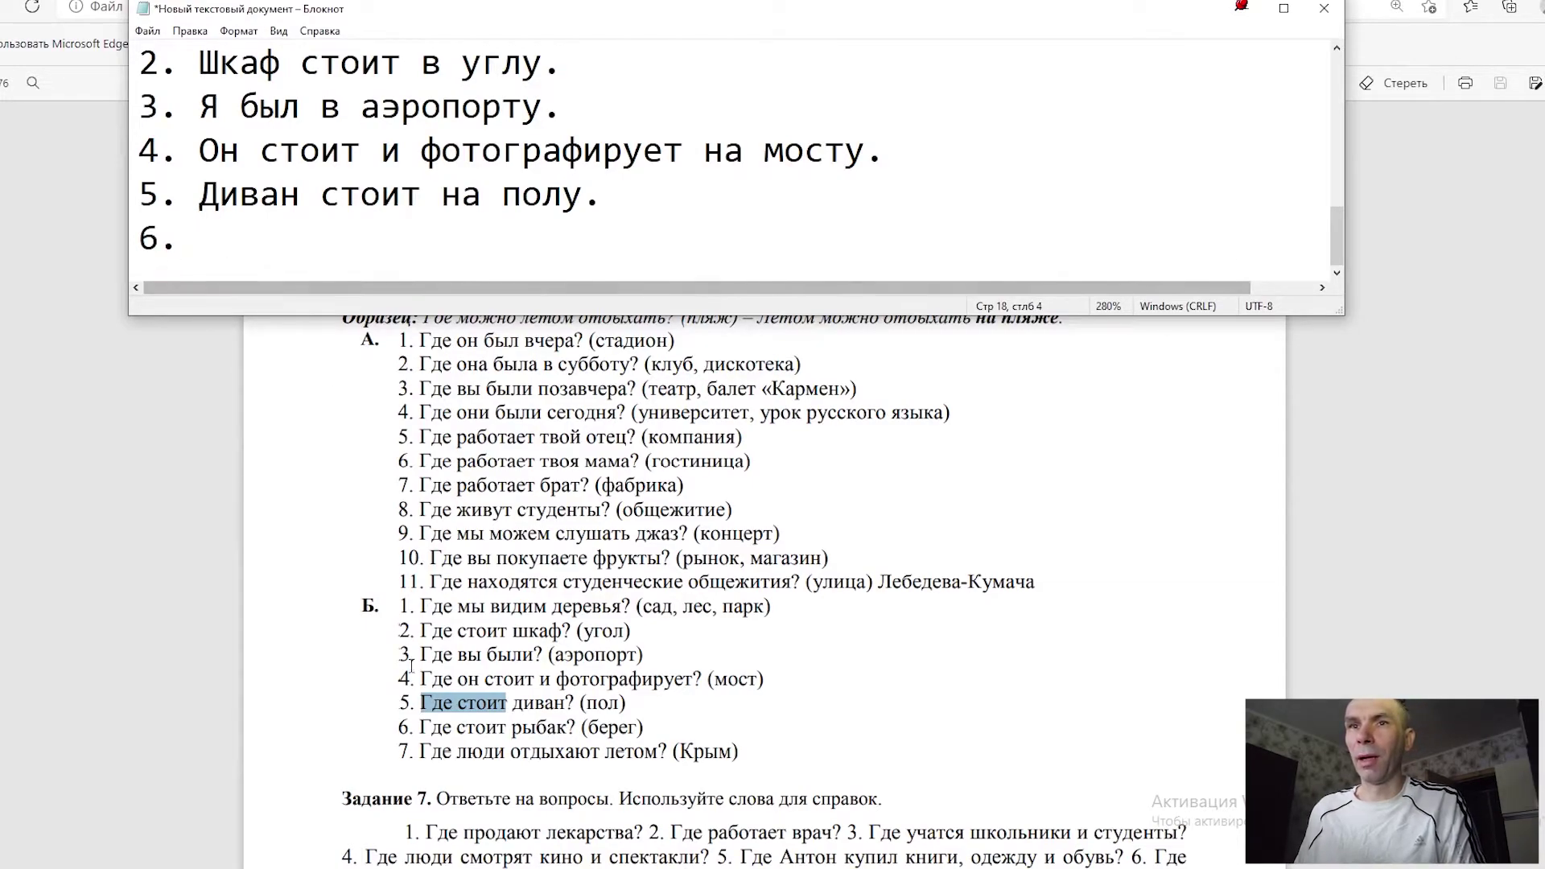
Step: Add answers 'Рыбак стоит на берегу.' and '7. Люди летом отдыхают в Крыму.'
left_click_drag(432, 728, 567, 732)
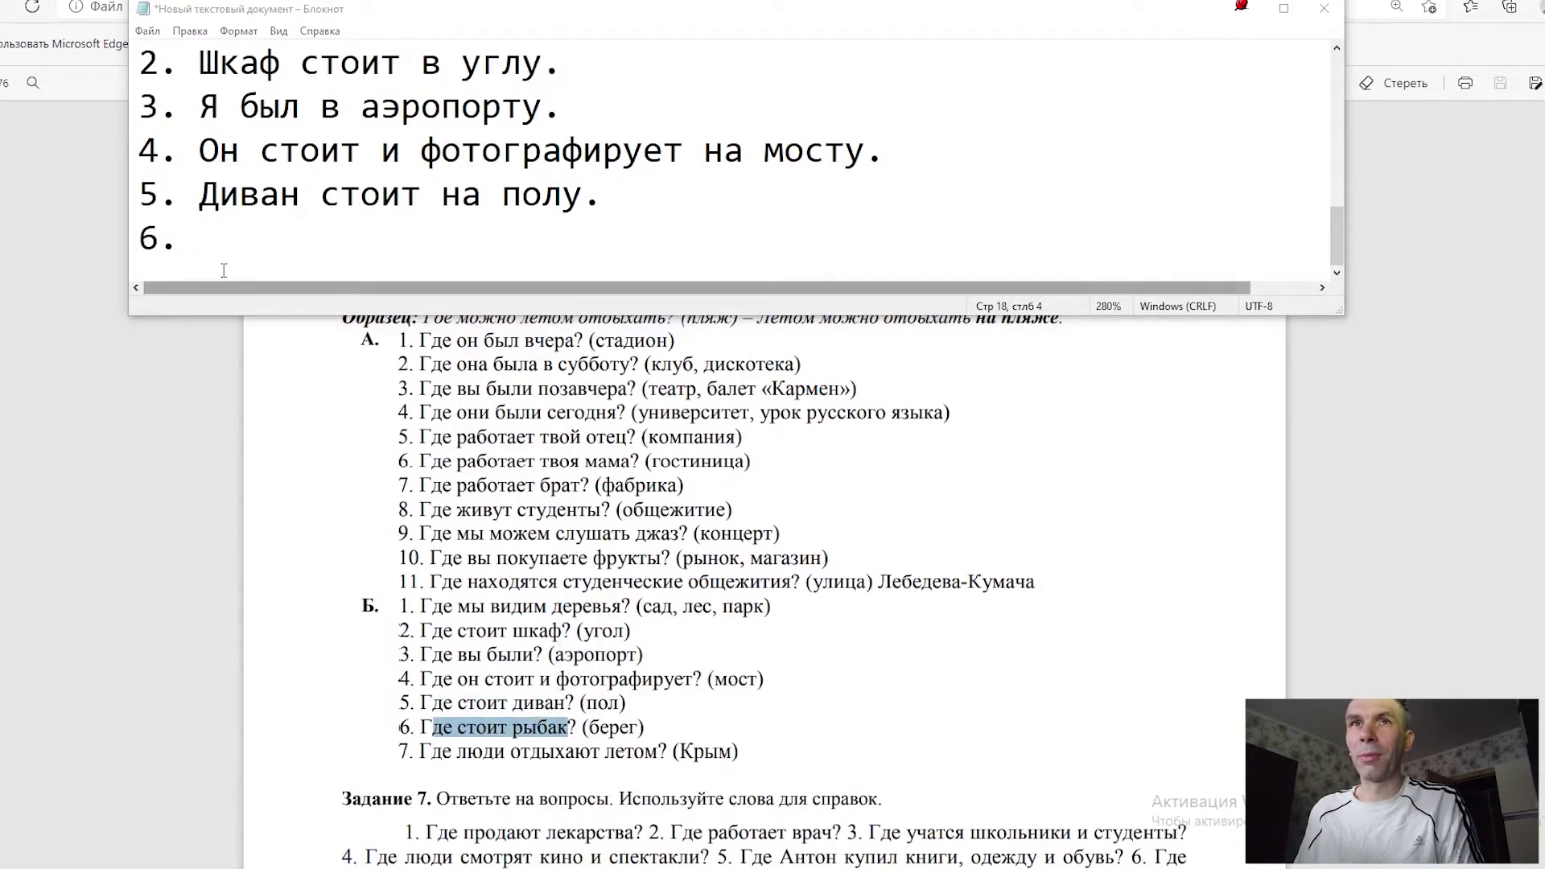
left_click(224, 233)
type("Рыб")
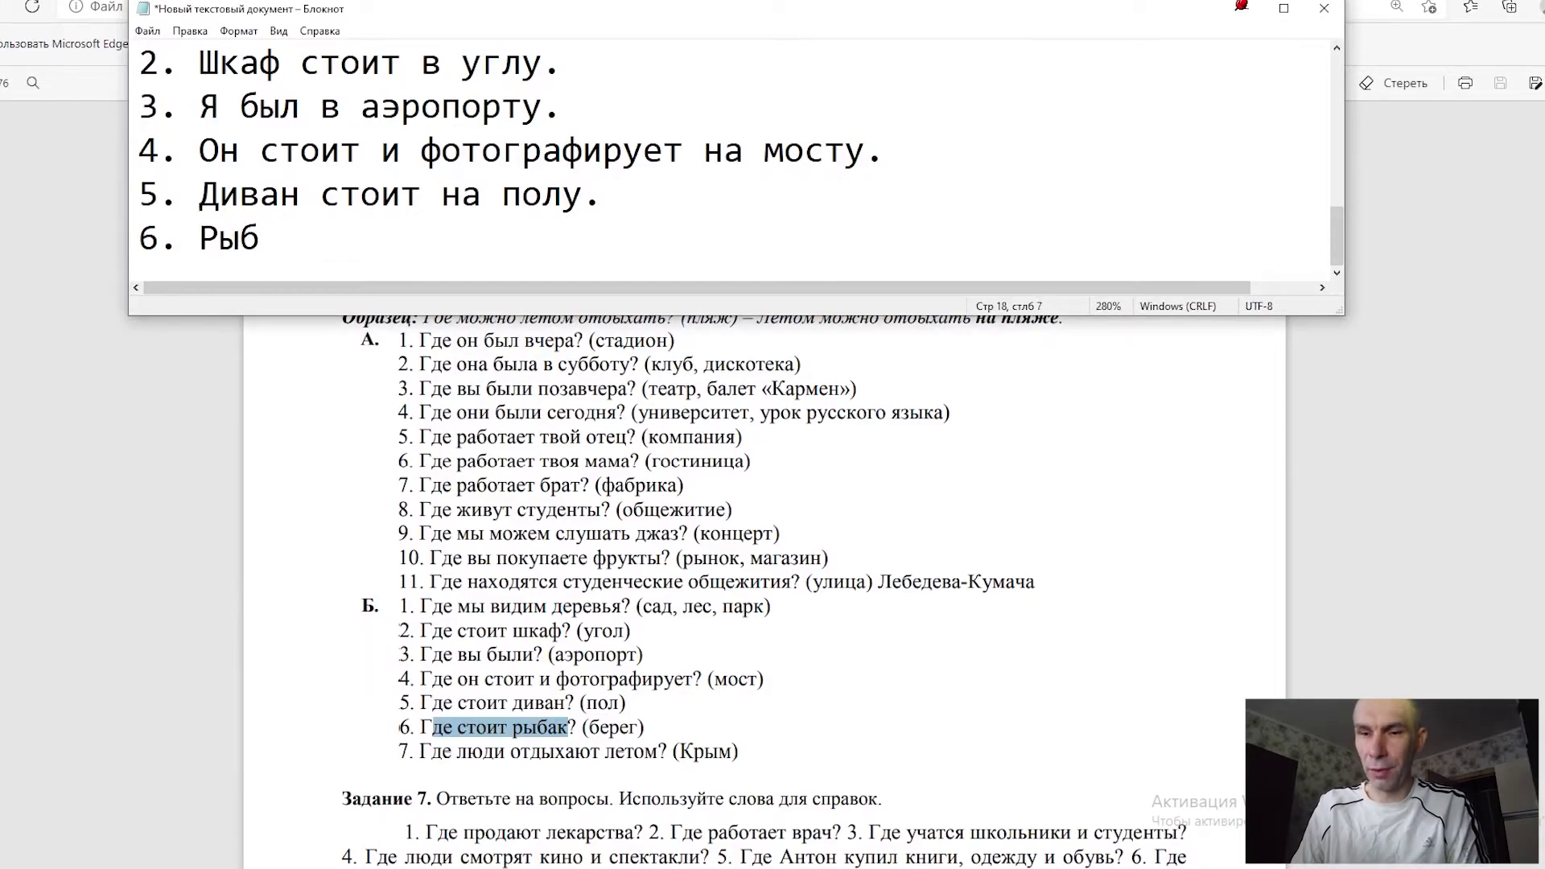
type("ак стоит на берегу")
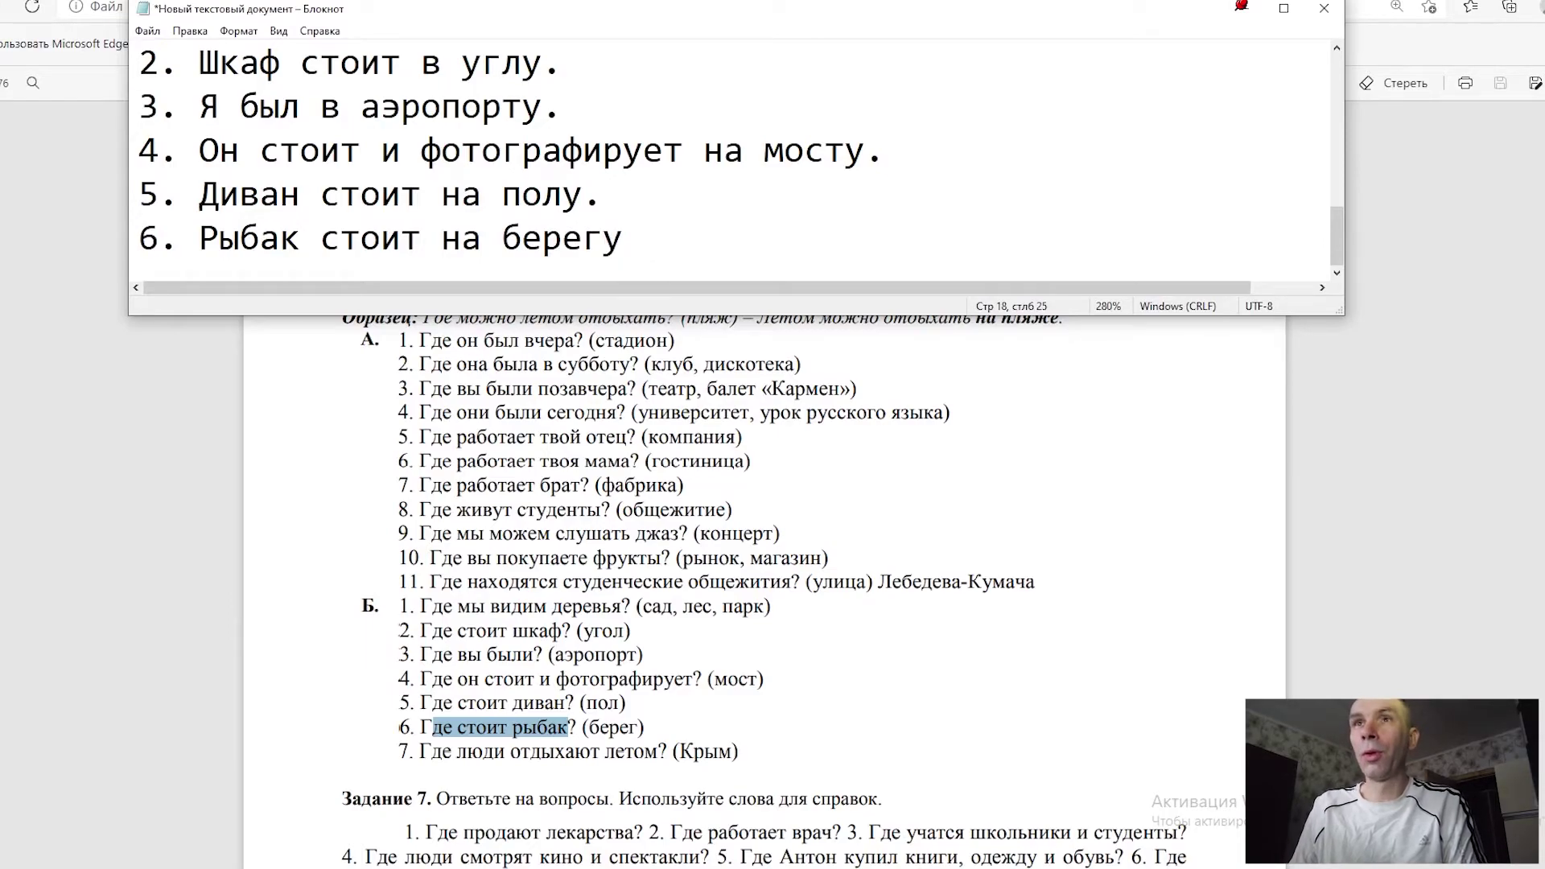
type(".")
key("Return")
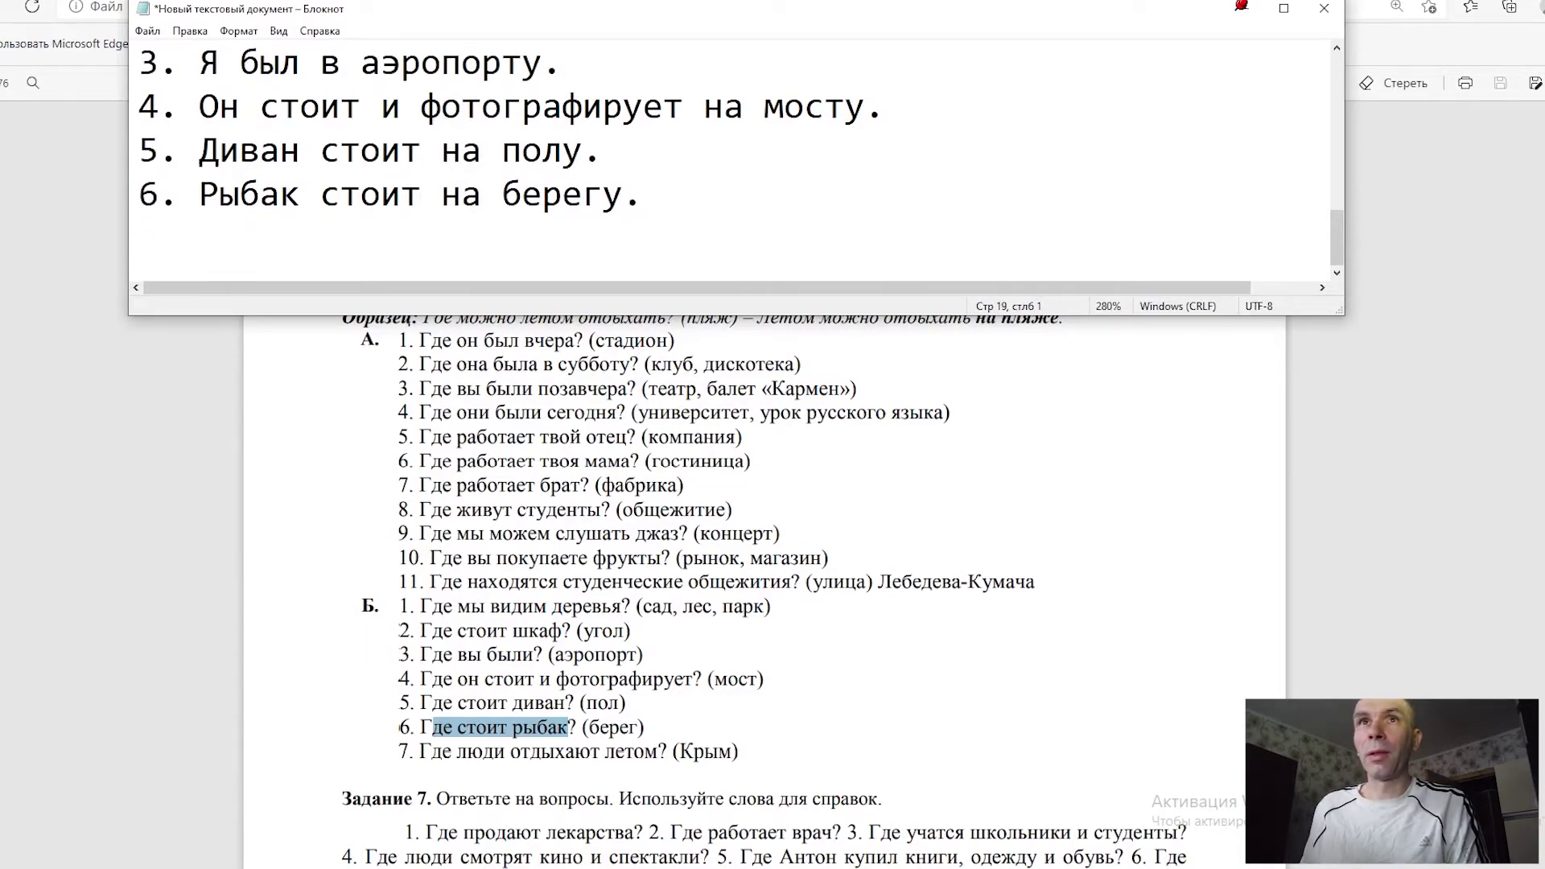
left_click_drag(444, 751, 600, 751)
left_click(166, 244)
type("7. ")
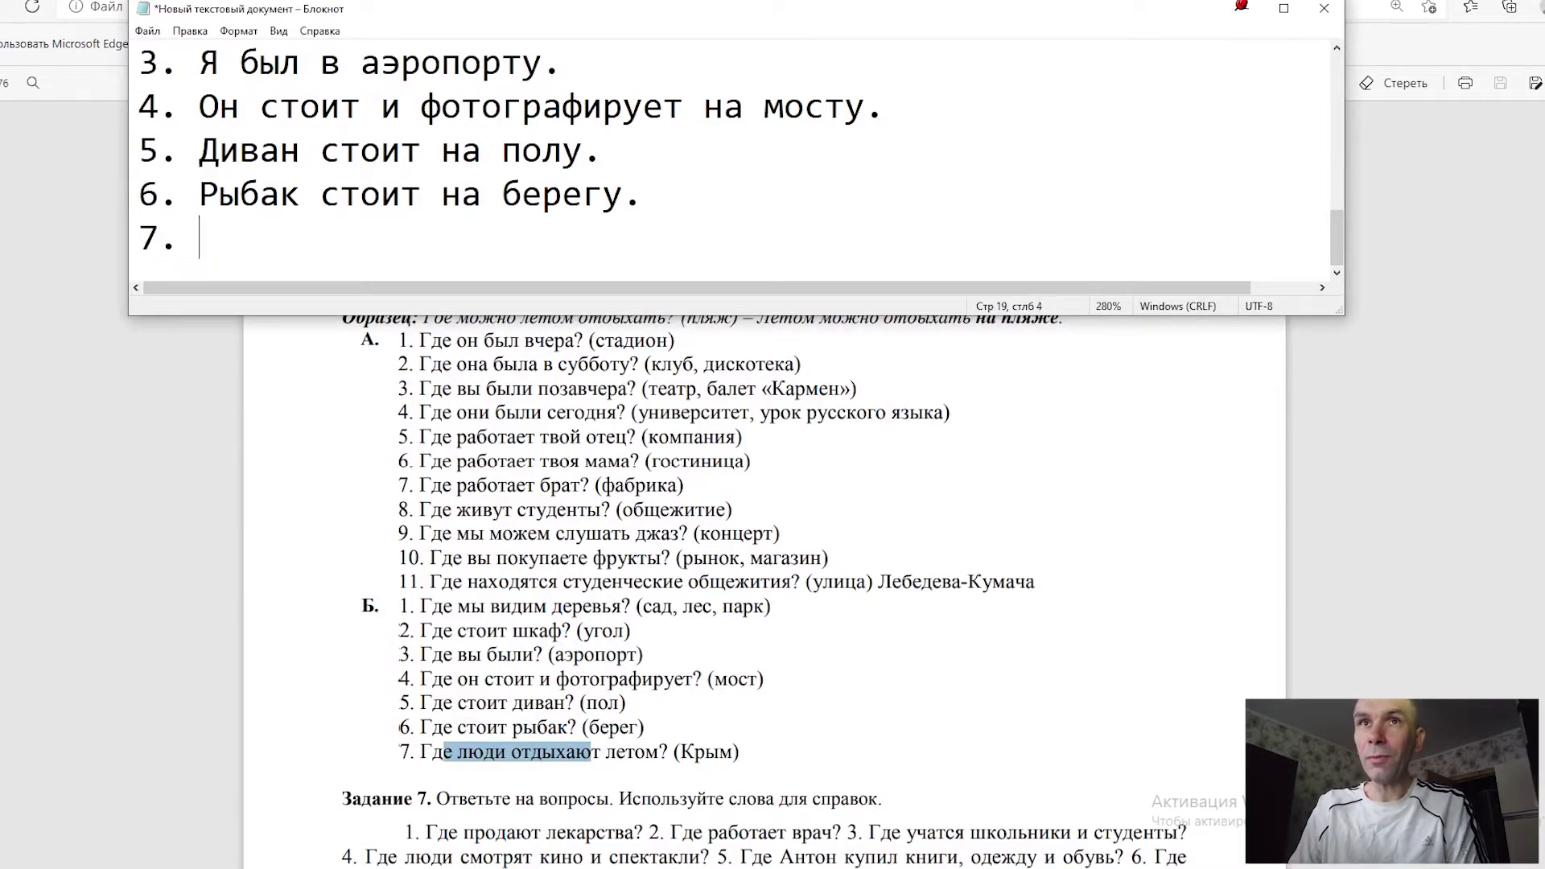
type("Люди ")
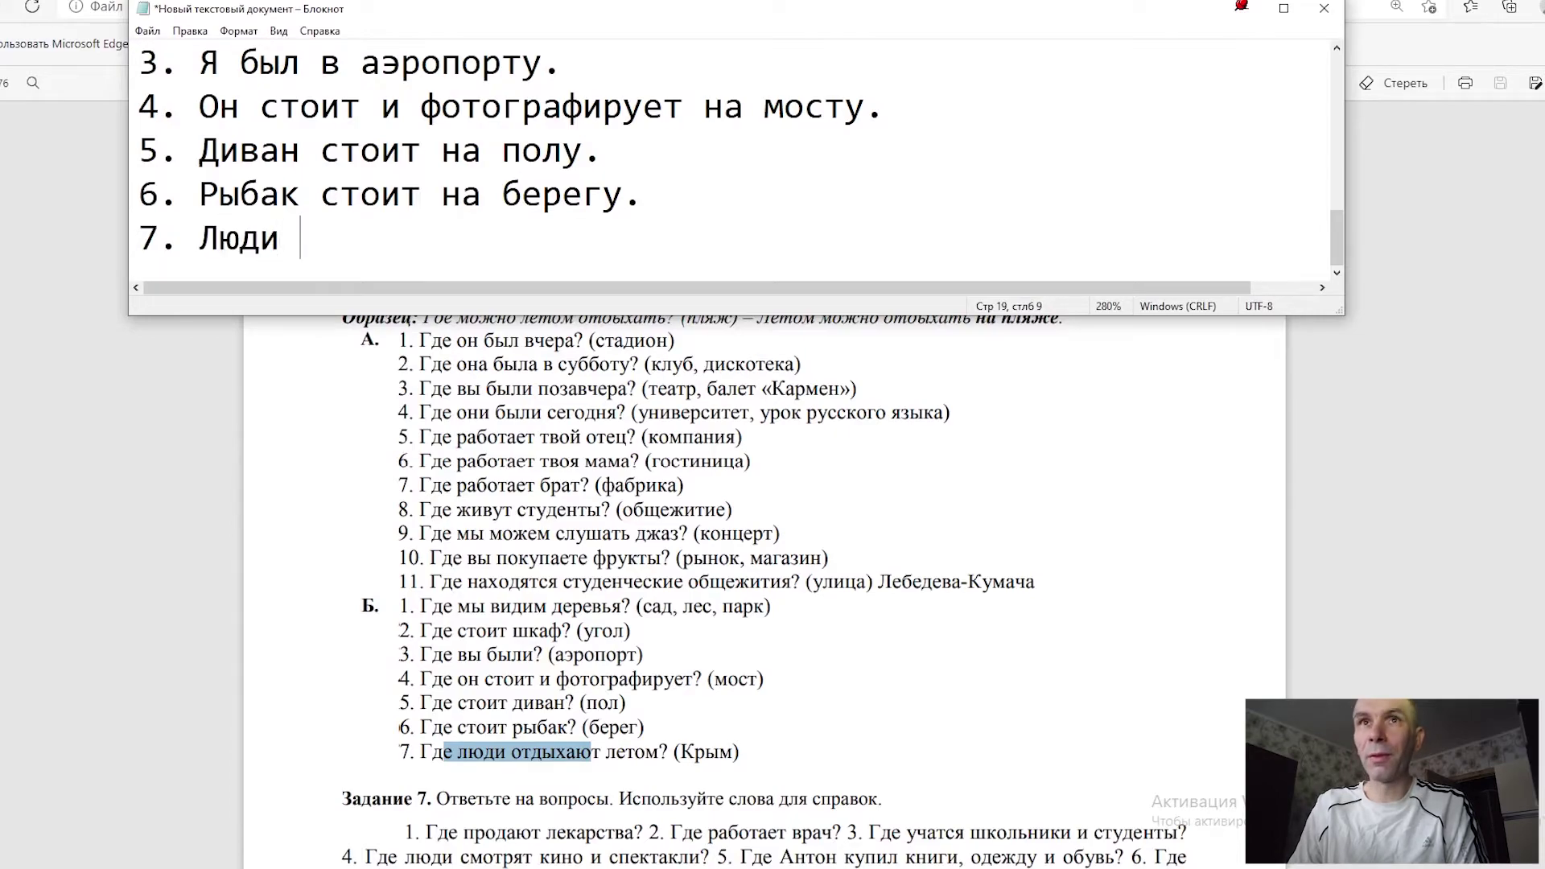
type("лет")
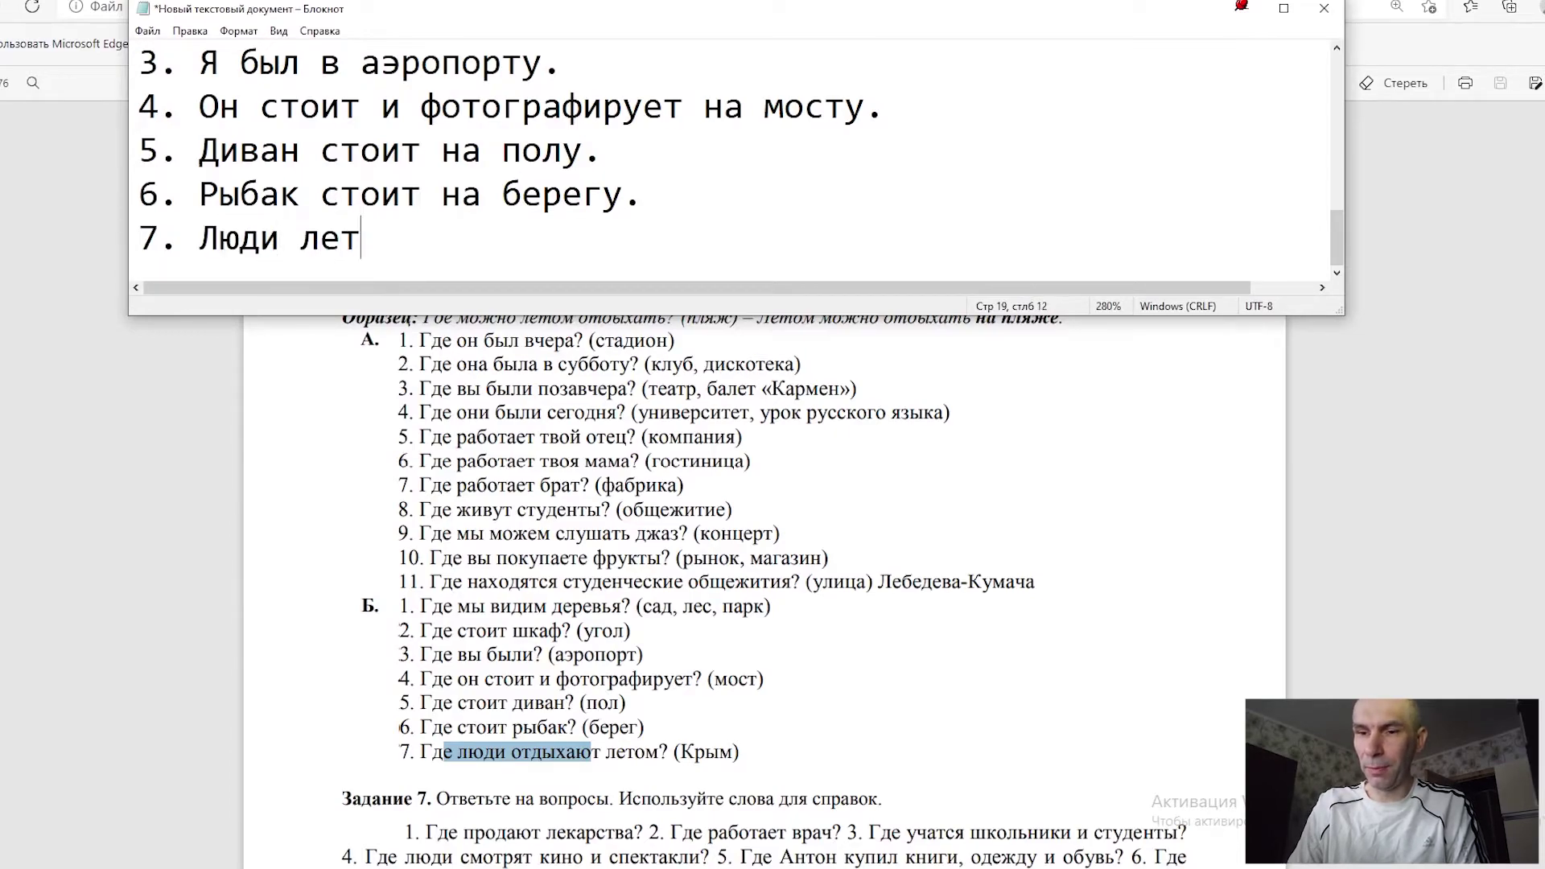
type("ом отдых")
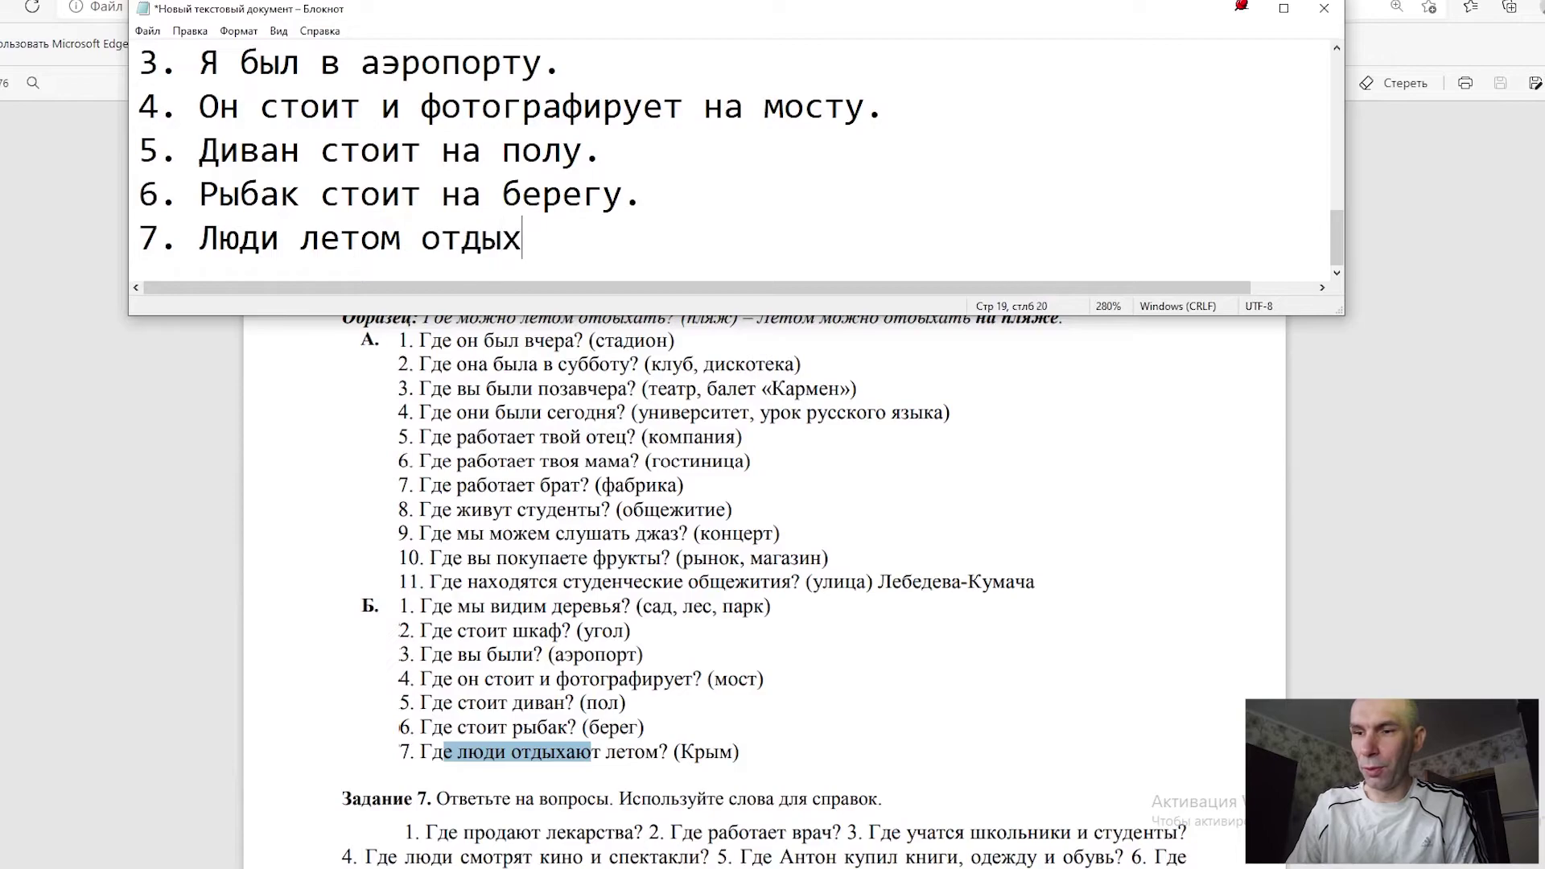
type("ают ")
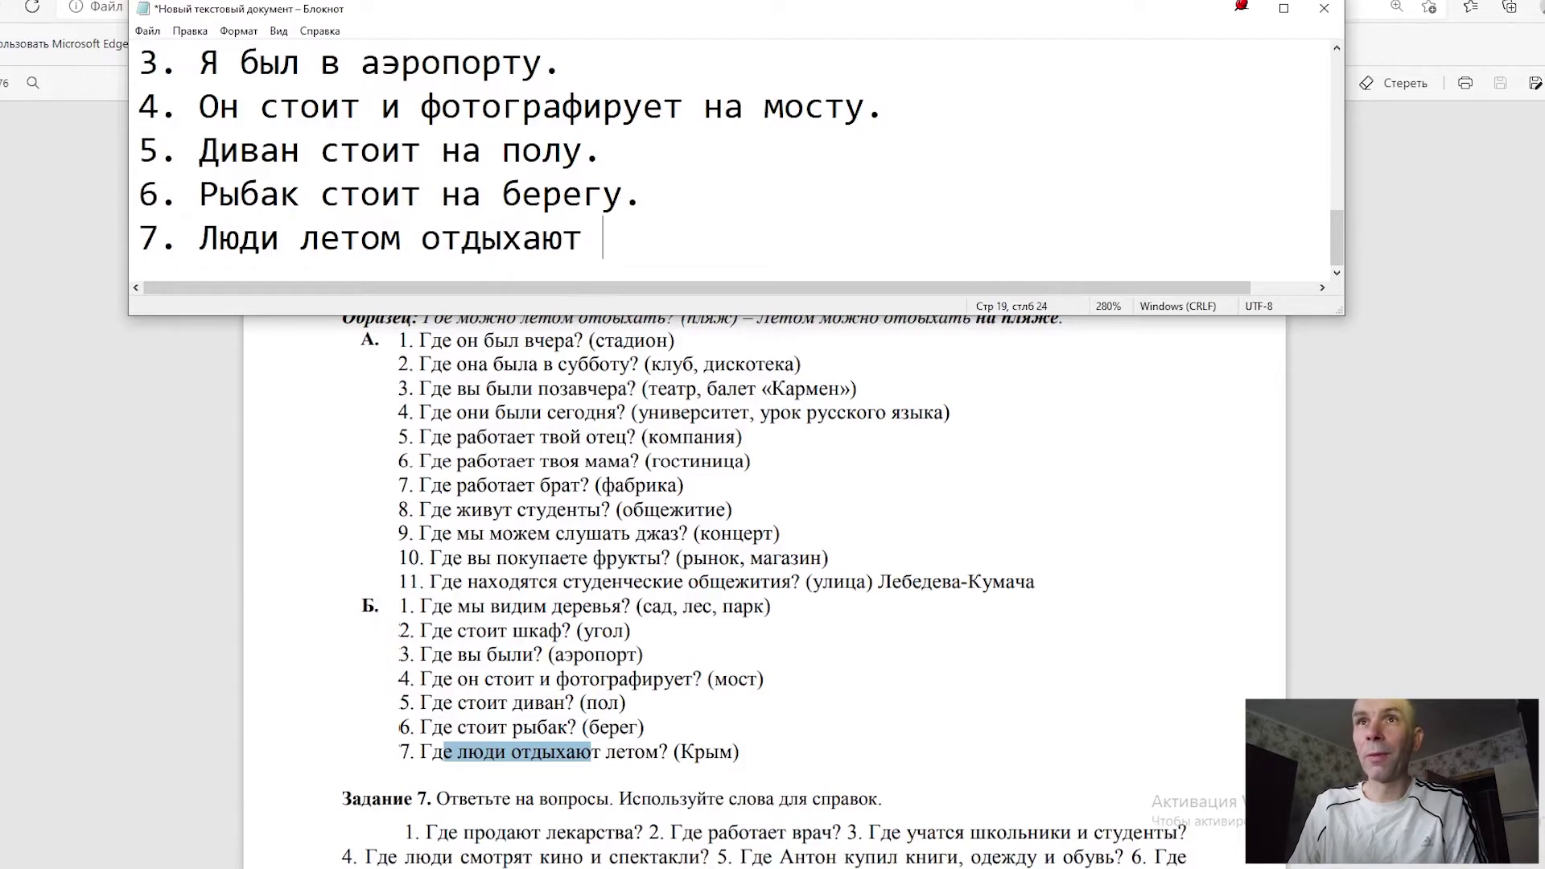
type("в Кры")
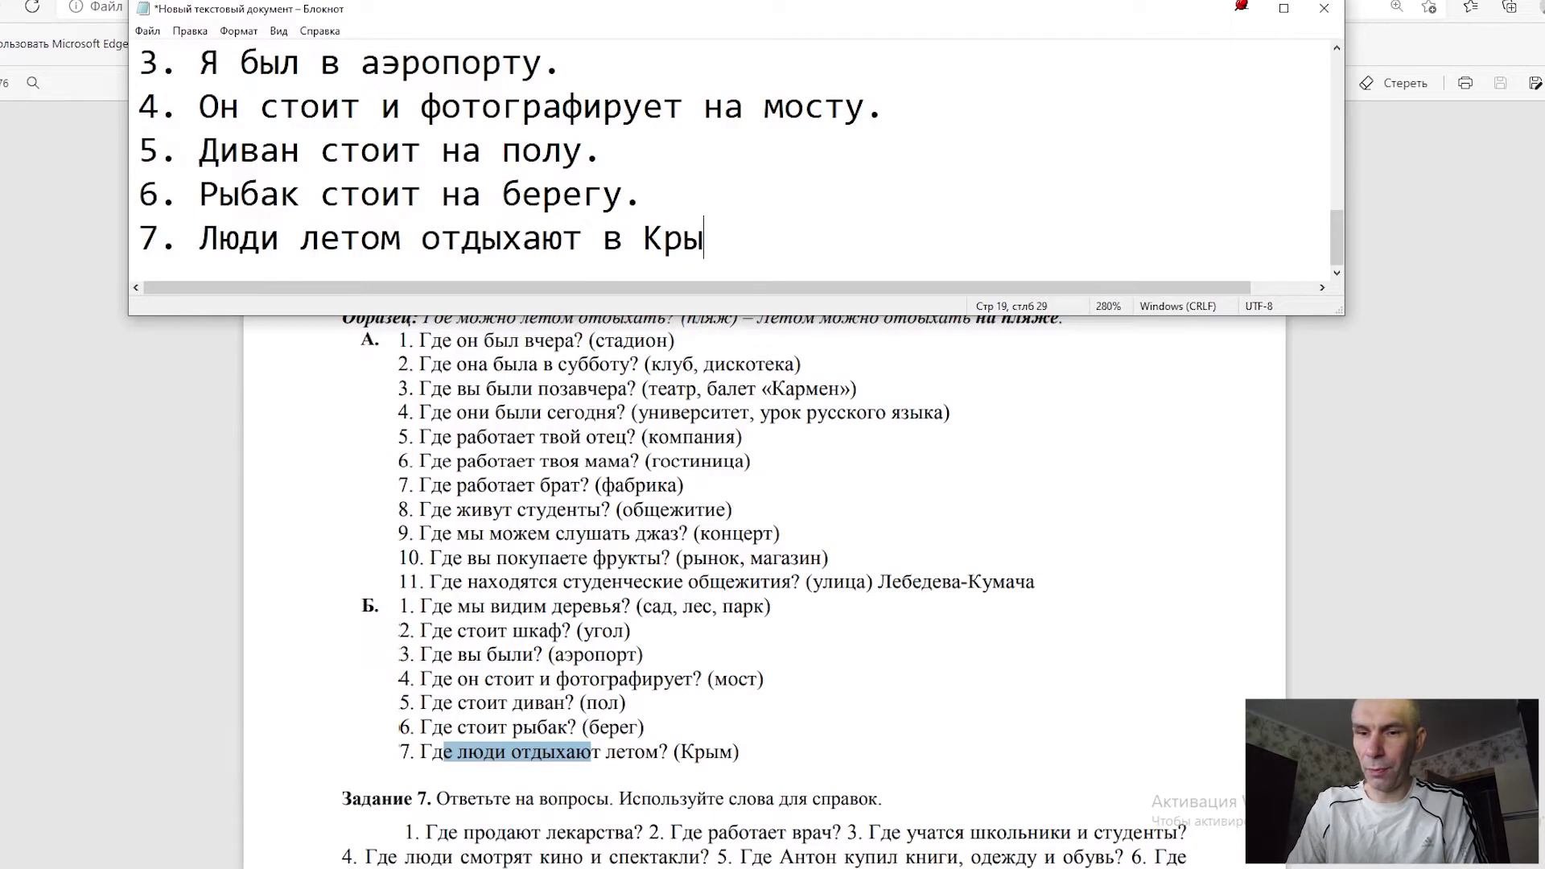
type("му.")
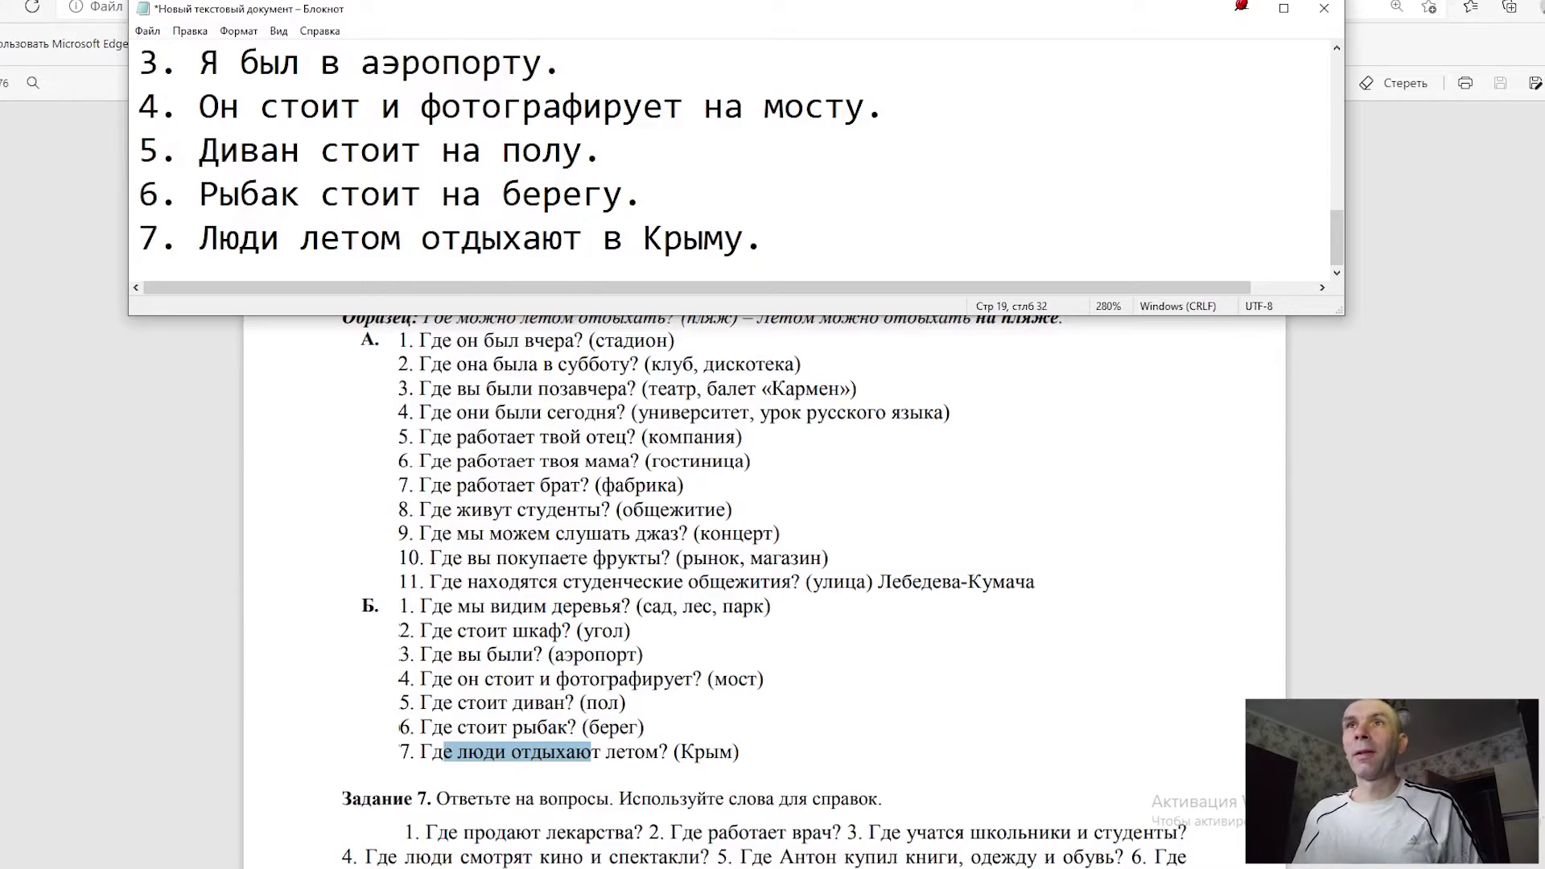
Step: Bring Задание 7 into view, mark question 1 and аптека, then add a new Notepad line
scroll(438, 499, "down", 4)
left_click_drag(342, 435, 433, 435)
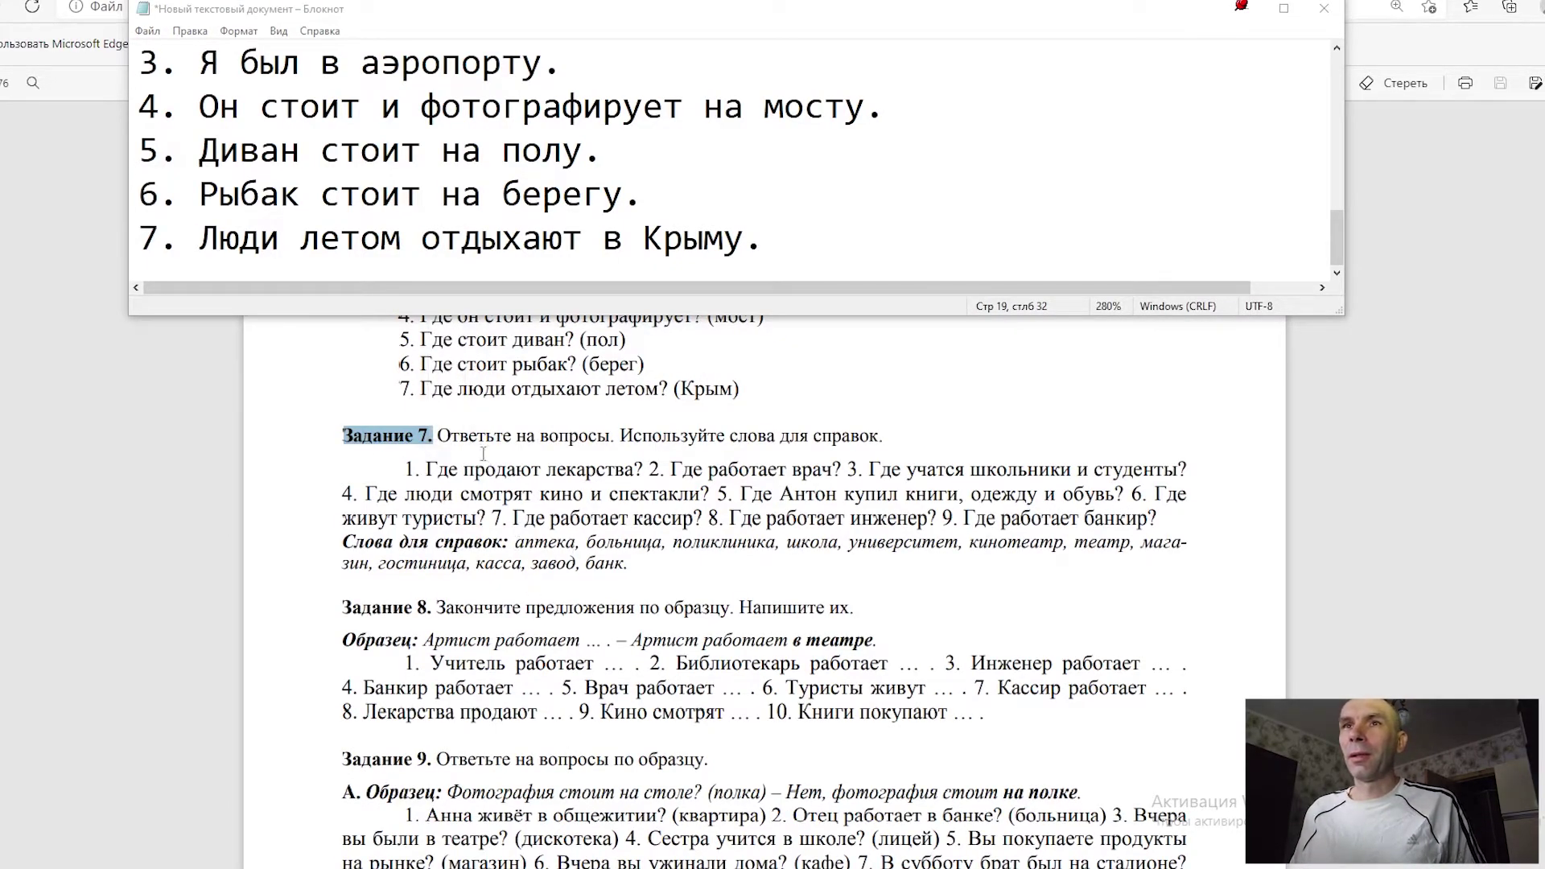
left_click_drag(460, 437, 583, 446)
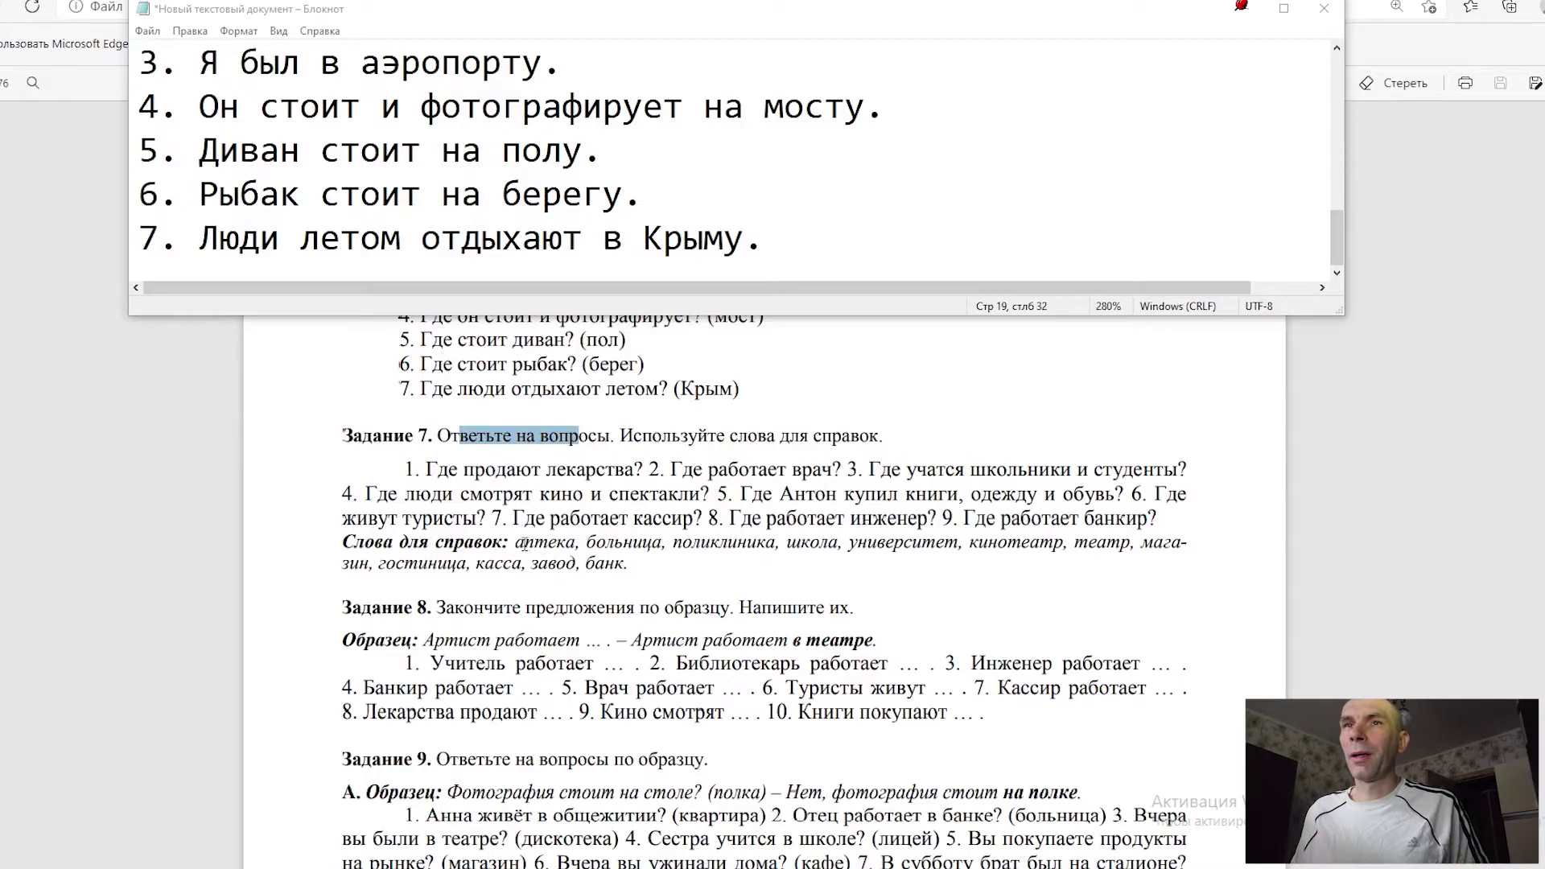
mouse_move(516, 543)
left_mouse_down()
mouse_move(738, 545)
mouse_move(971, 580)
mouse_move(1018, 605)
left_mouse_up()
left_click(693, 531)
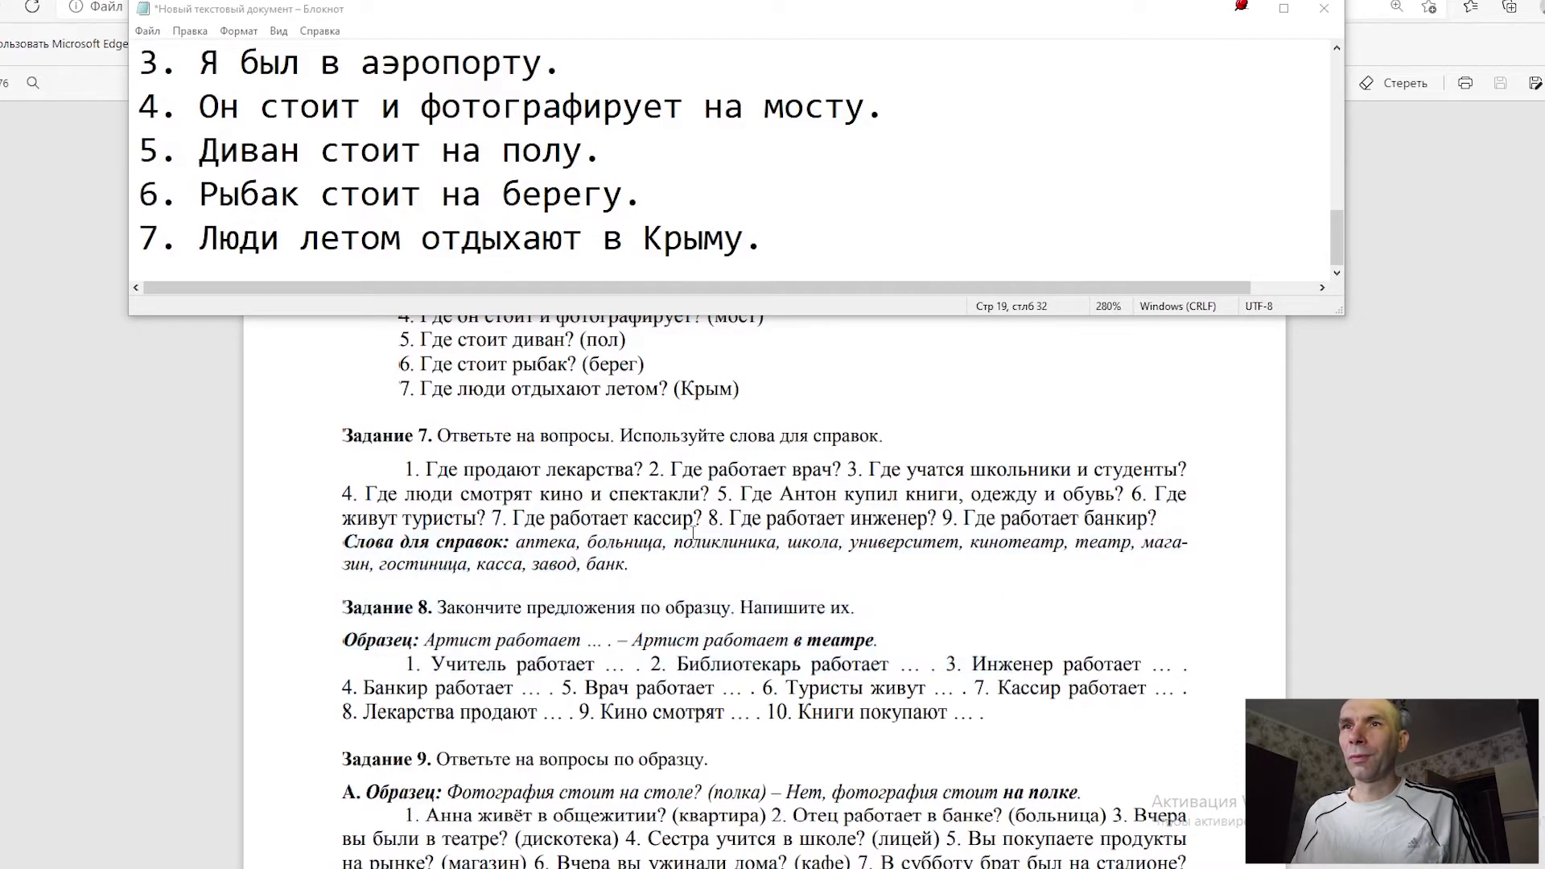
left_click_drag(422, 471, 643, 472)
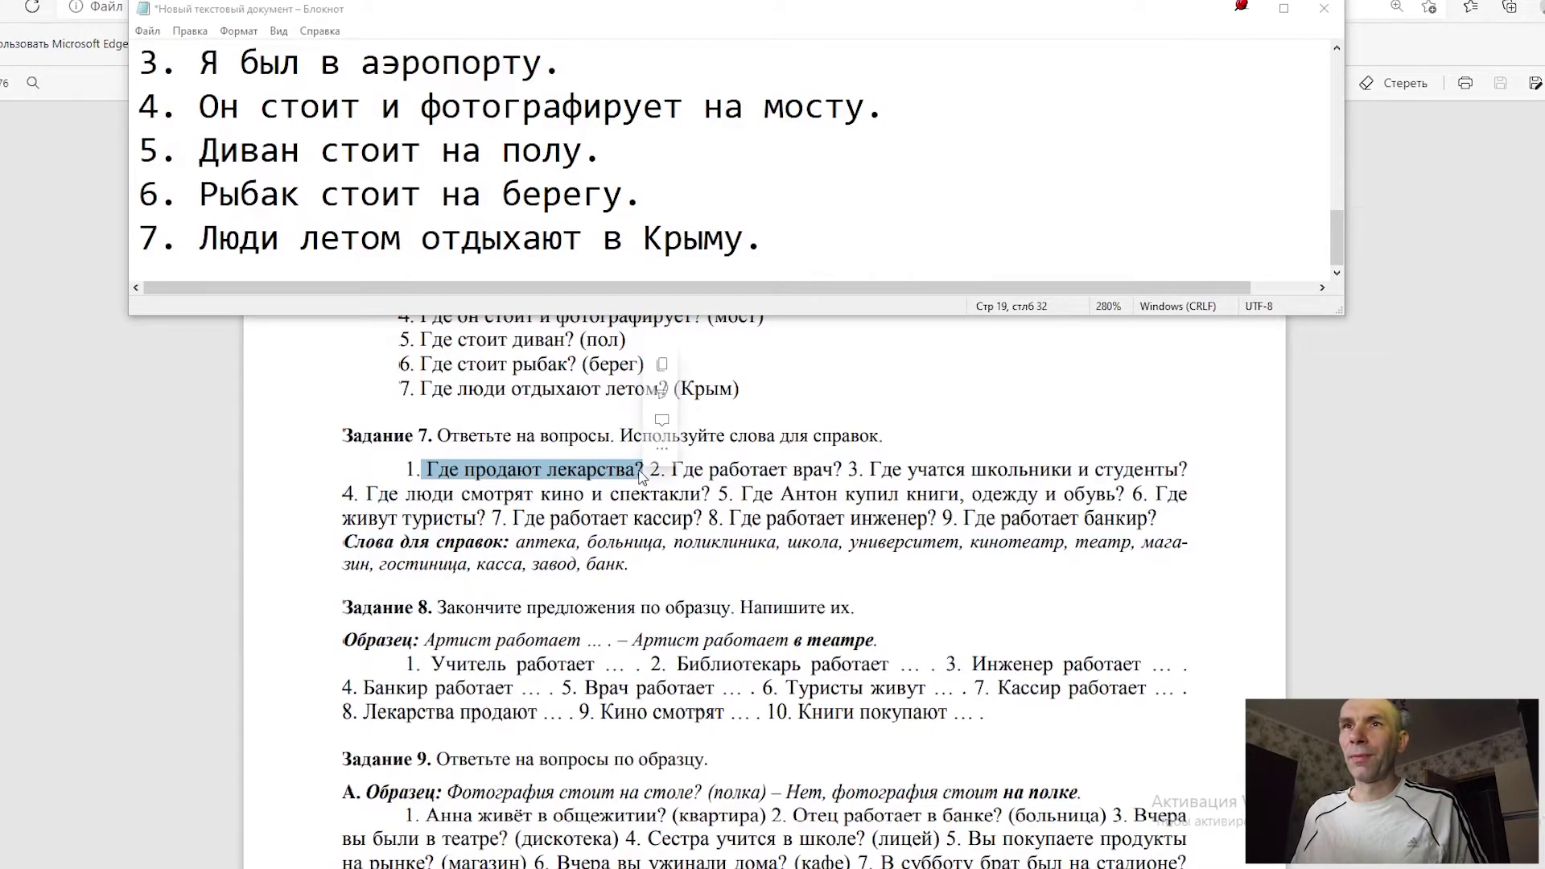
left_click_drag(516, 543, 570, 544)
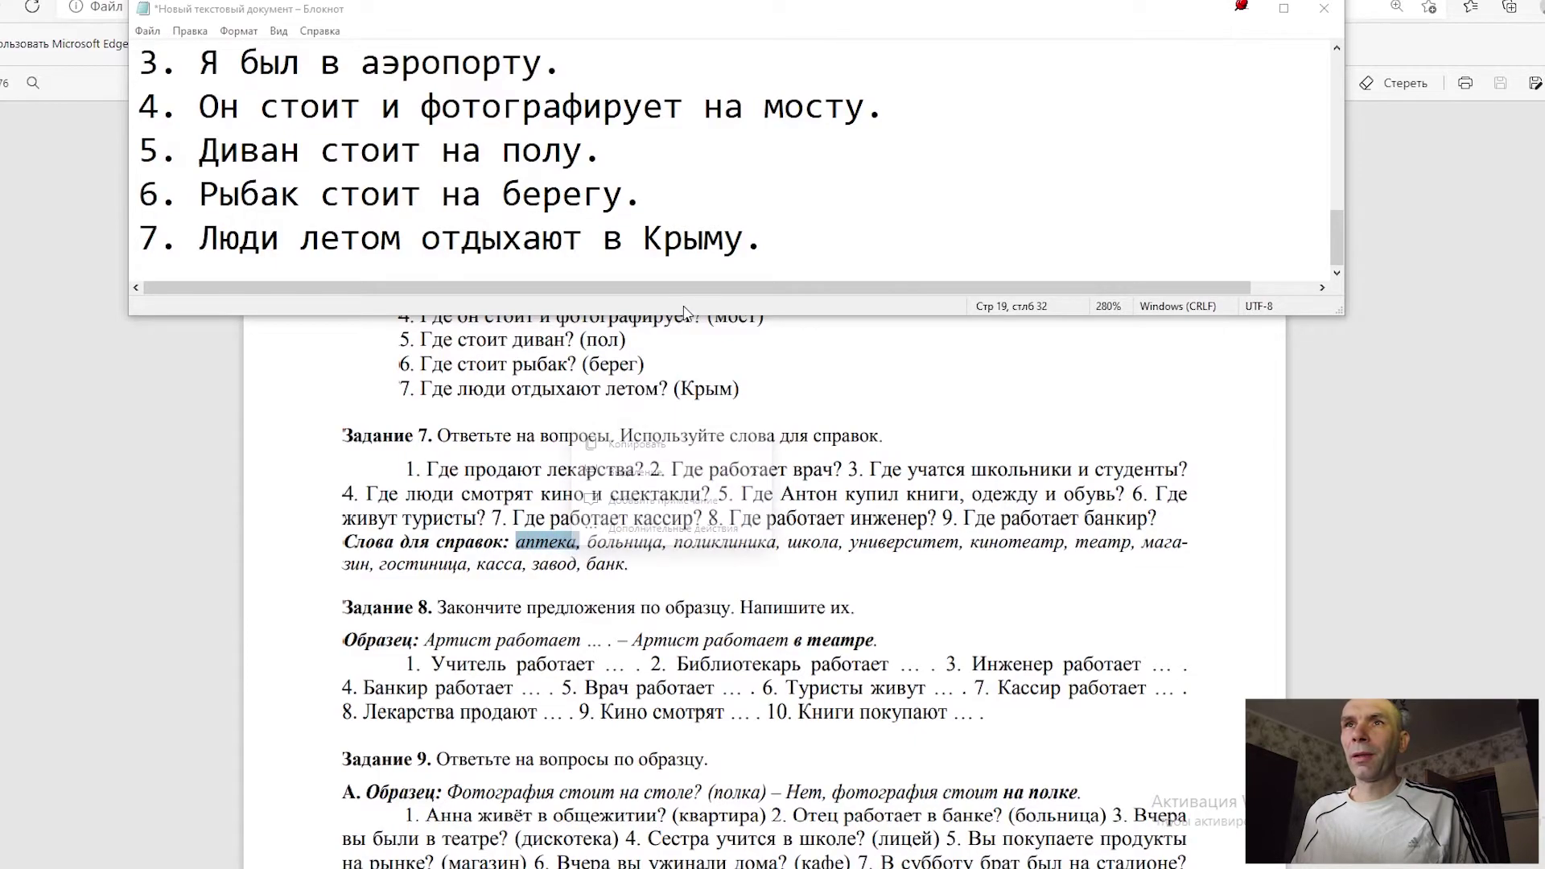
right_click(572, 544)
left_click(791, 231)
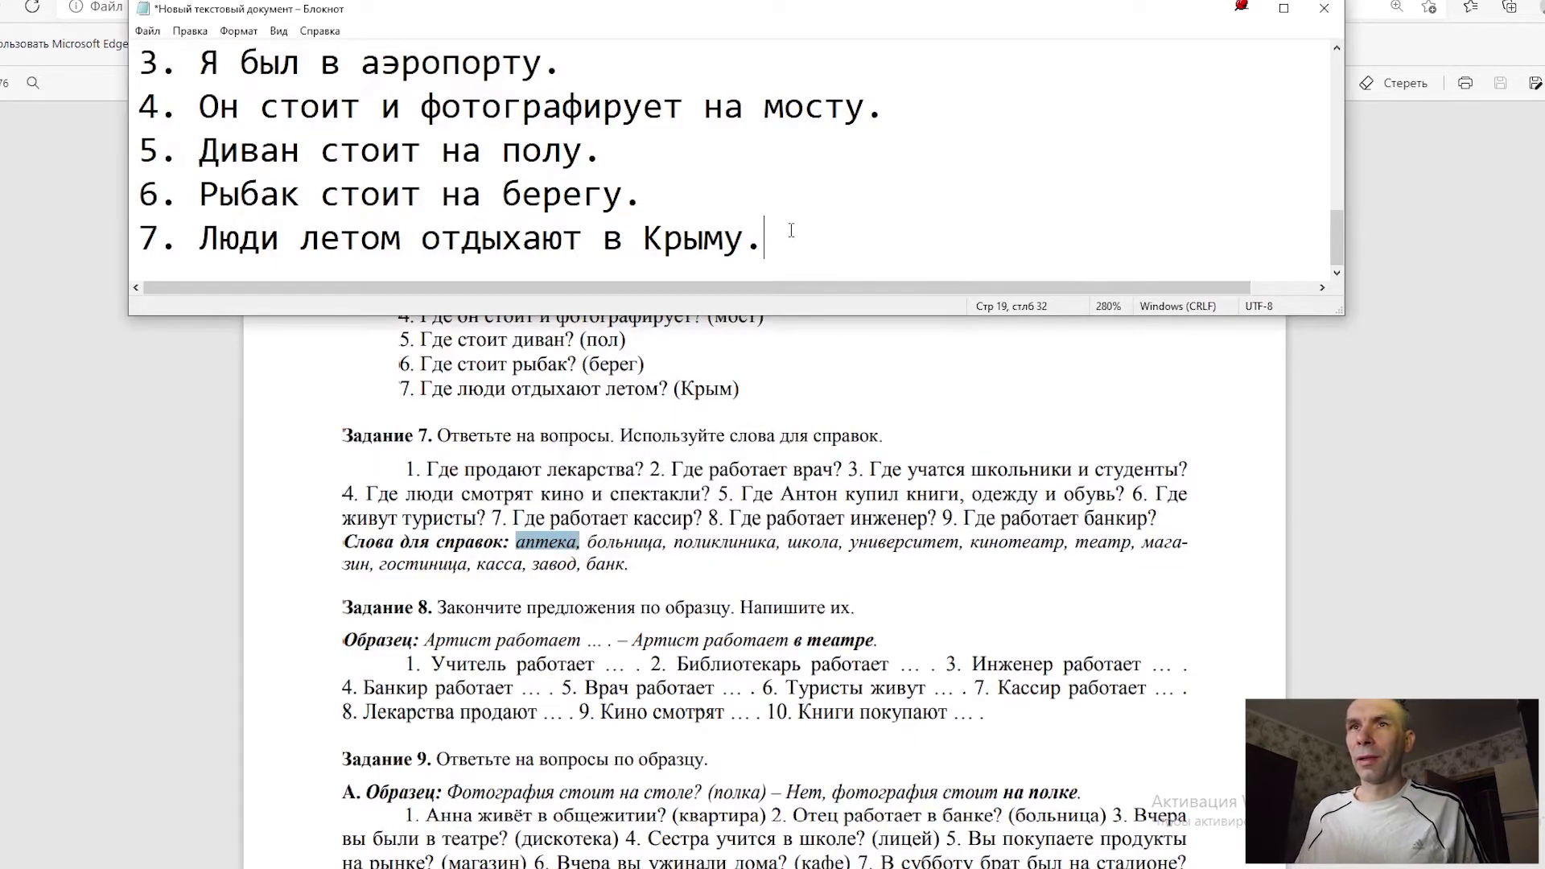
key("Return")
Step: Type the heading 'Задание 7.' and '1. Лекарства продают в аптеке.', then start '2.'
type("Задание 7.")
key("Return")
type("1.")
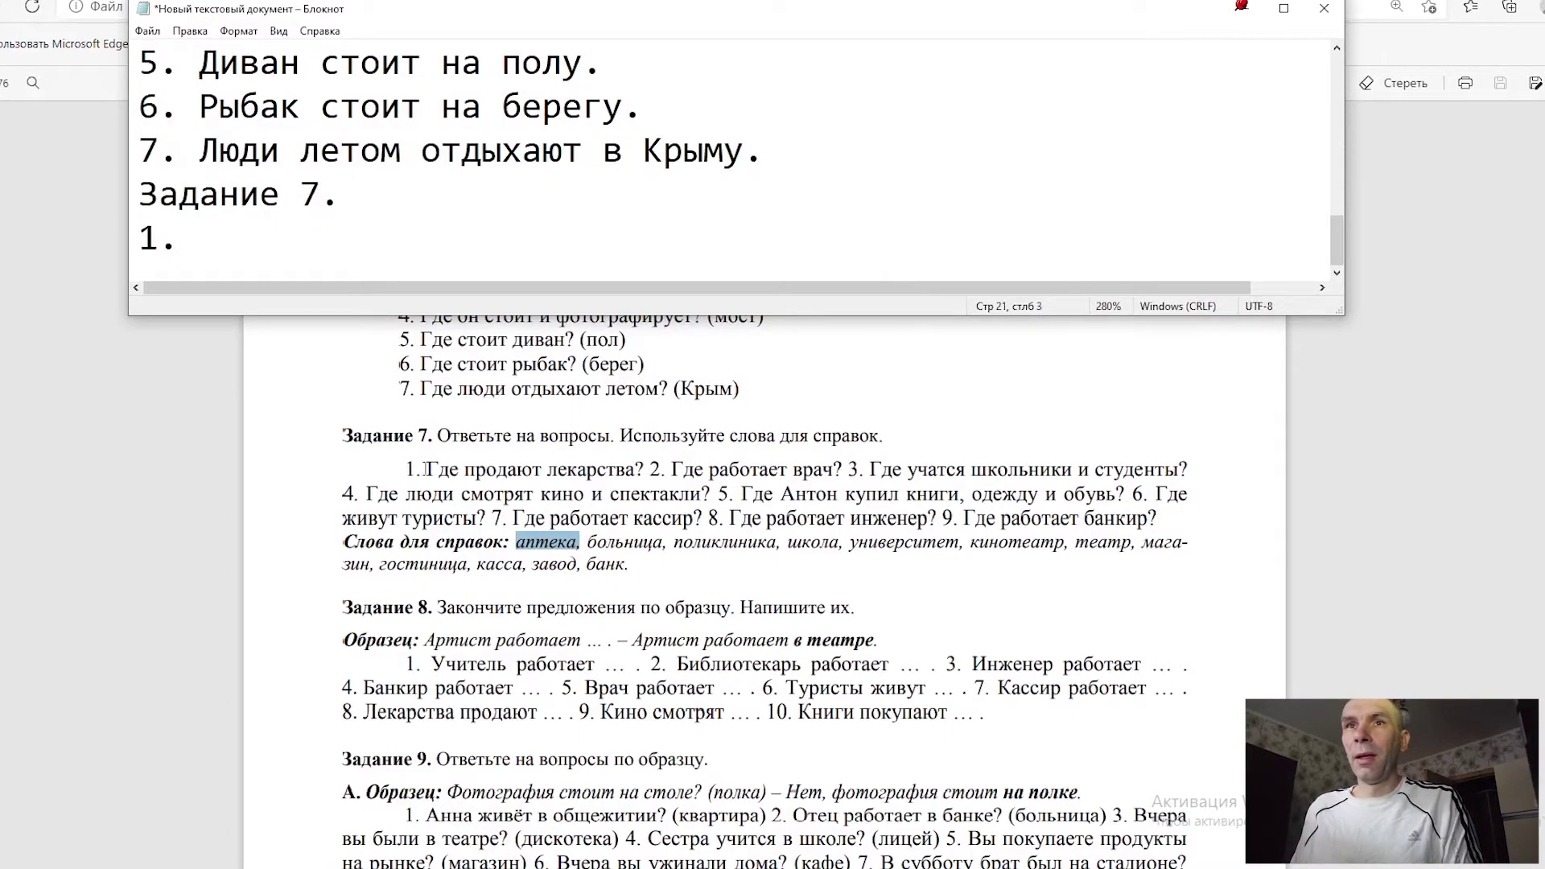
left_click_drag(426, 473, 643, 476)
left_click(204, 247)
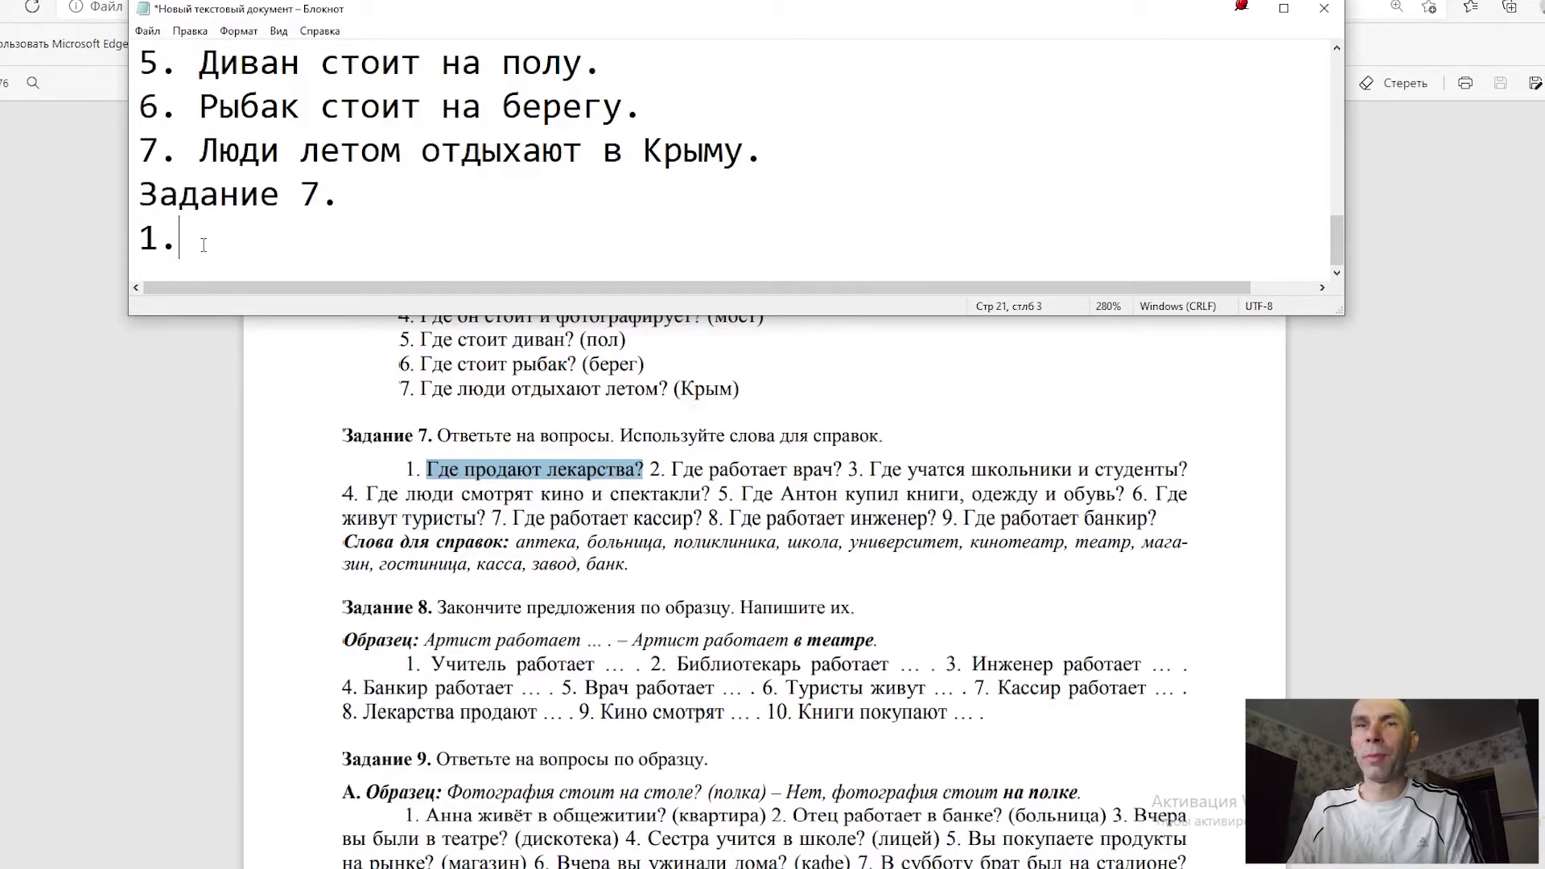
type(" Лека")
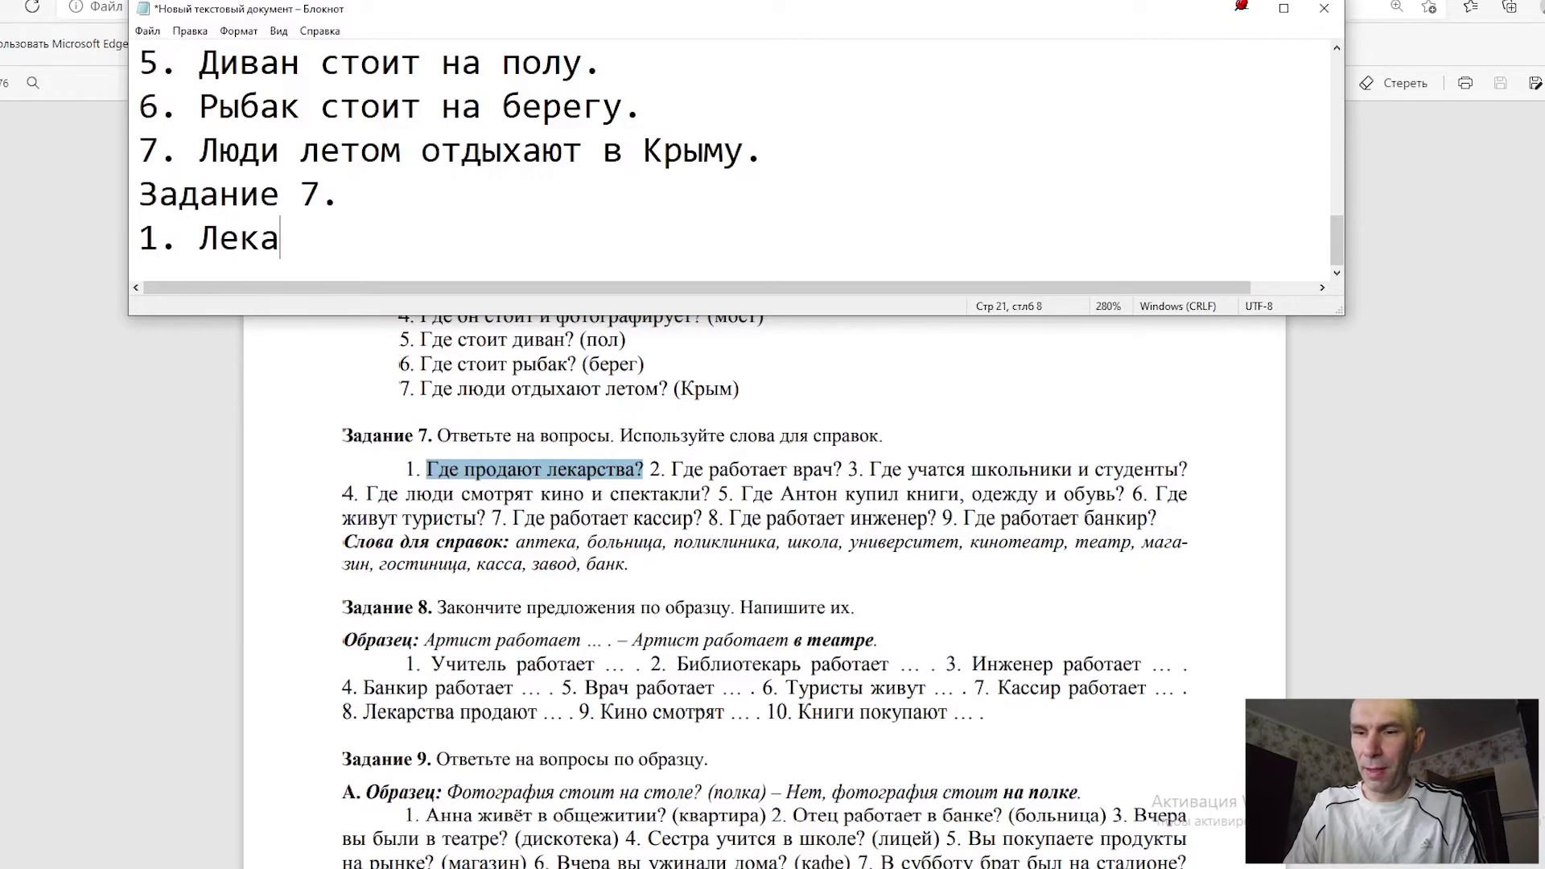
type("рства про")
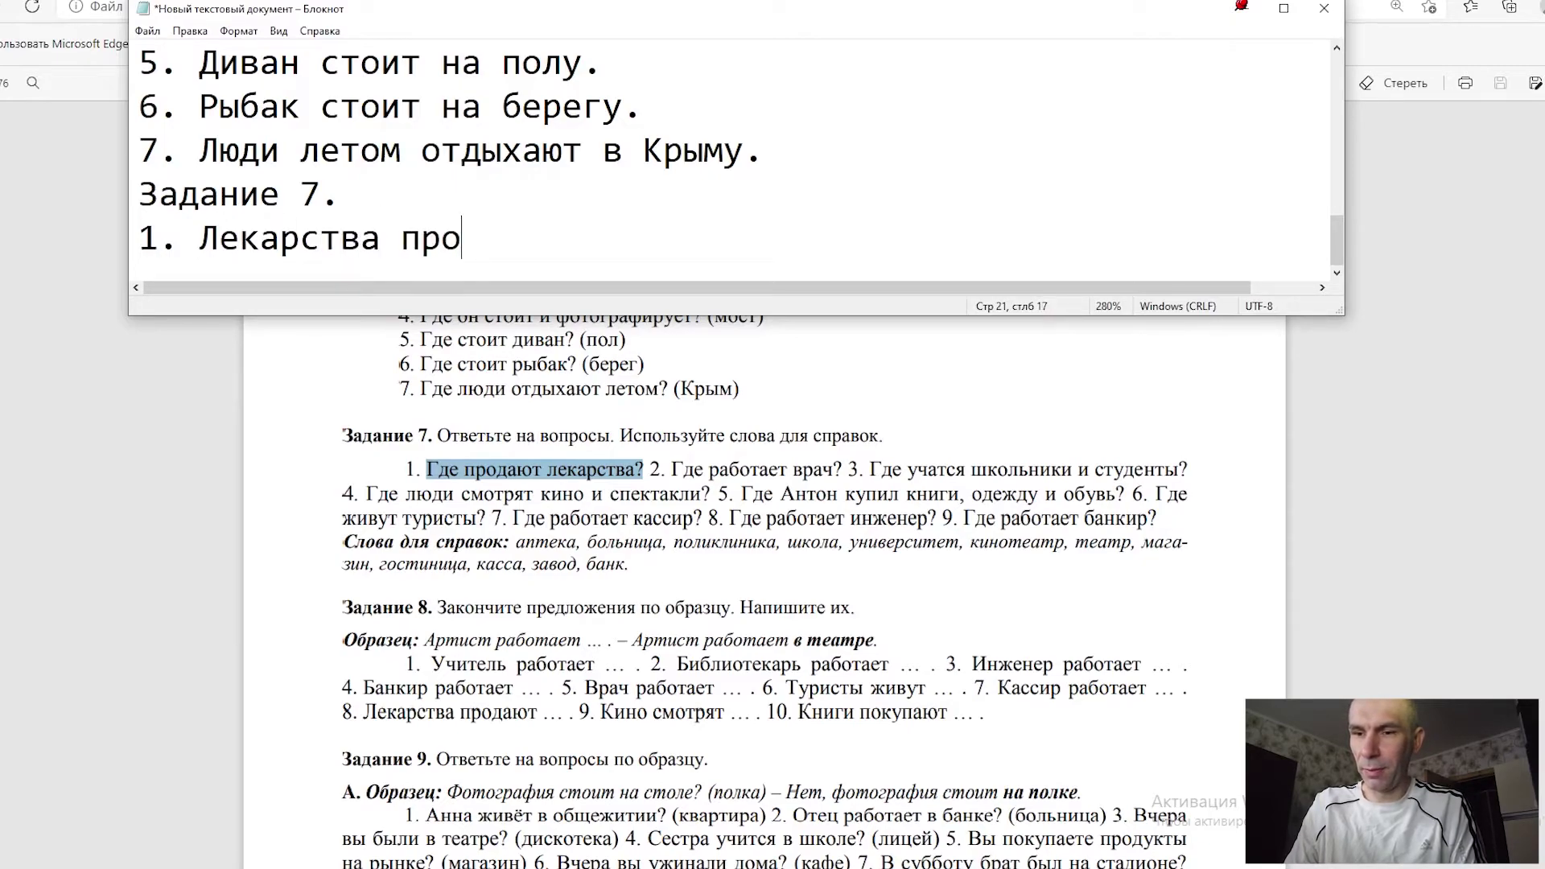
type("дают в ")
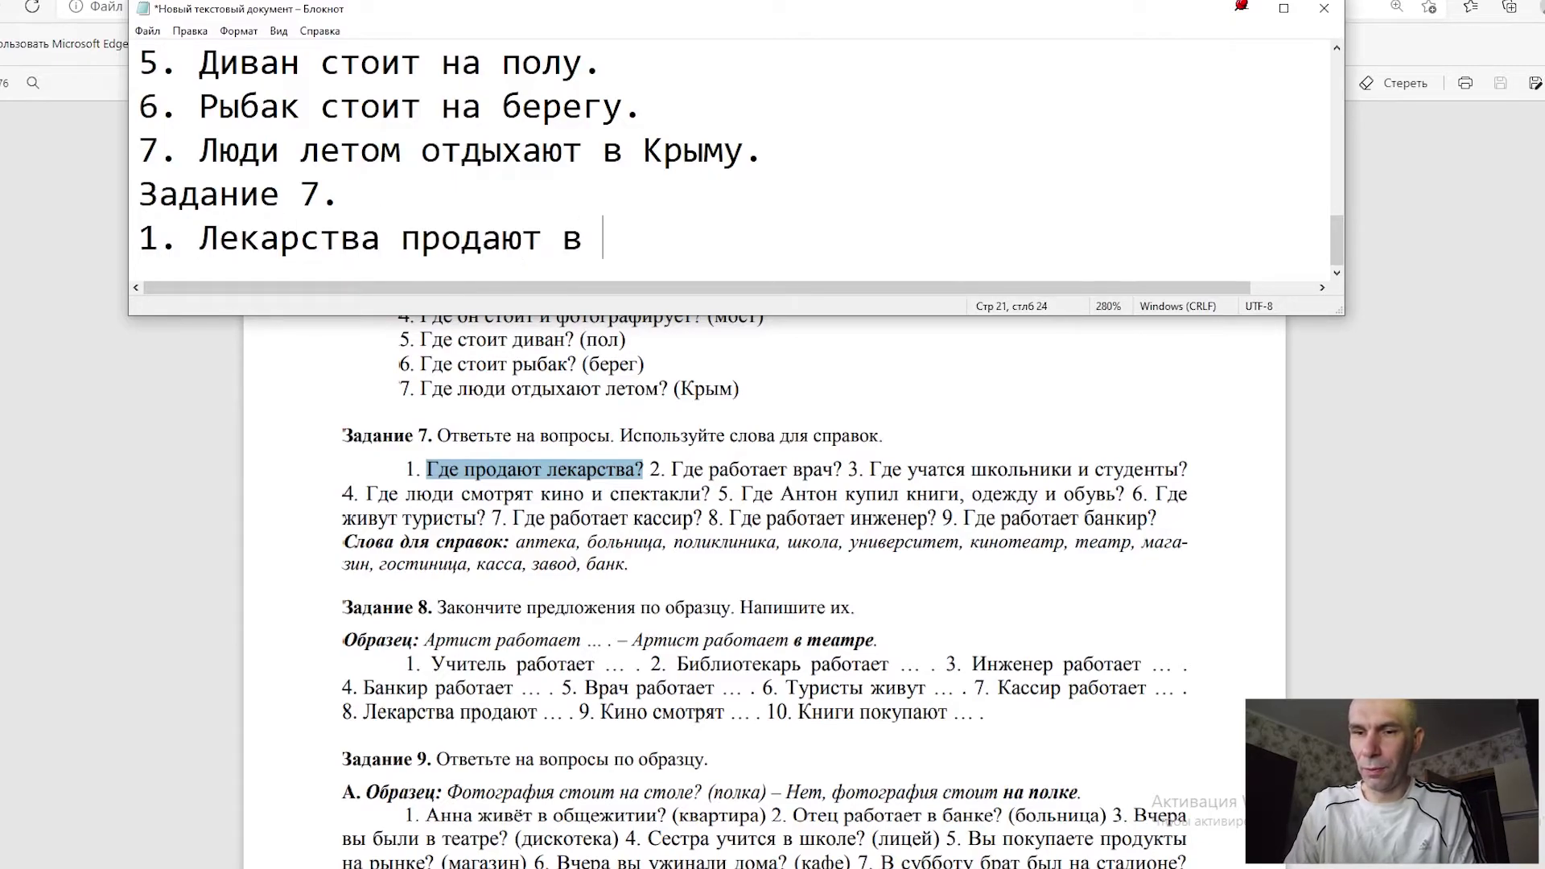
type("аптеке")
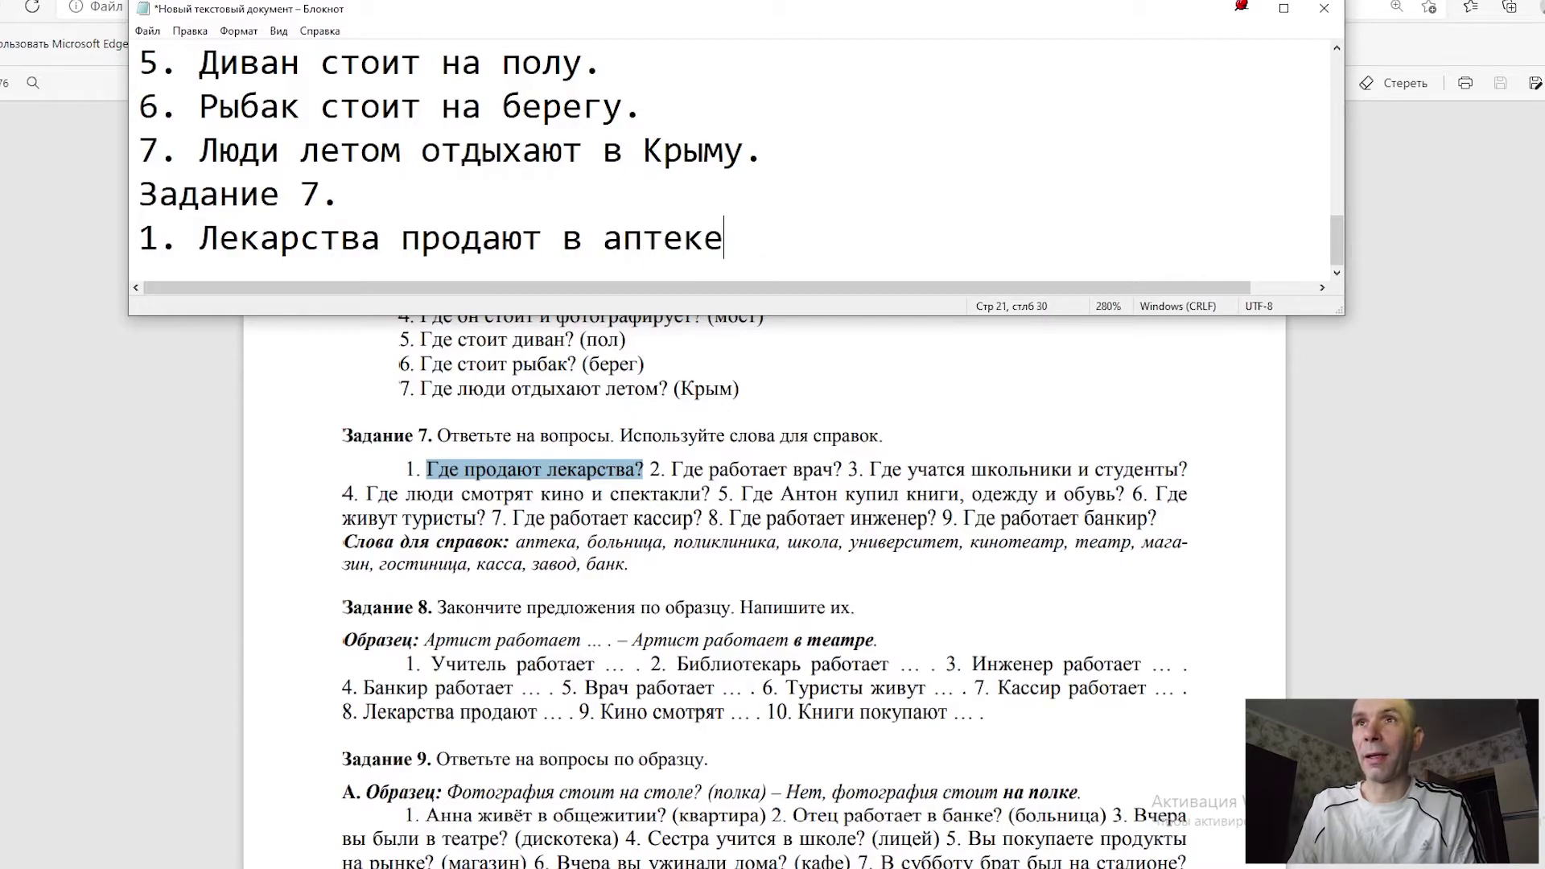
type(".")
key("Return")
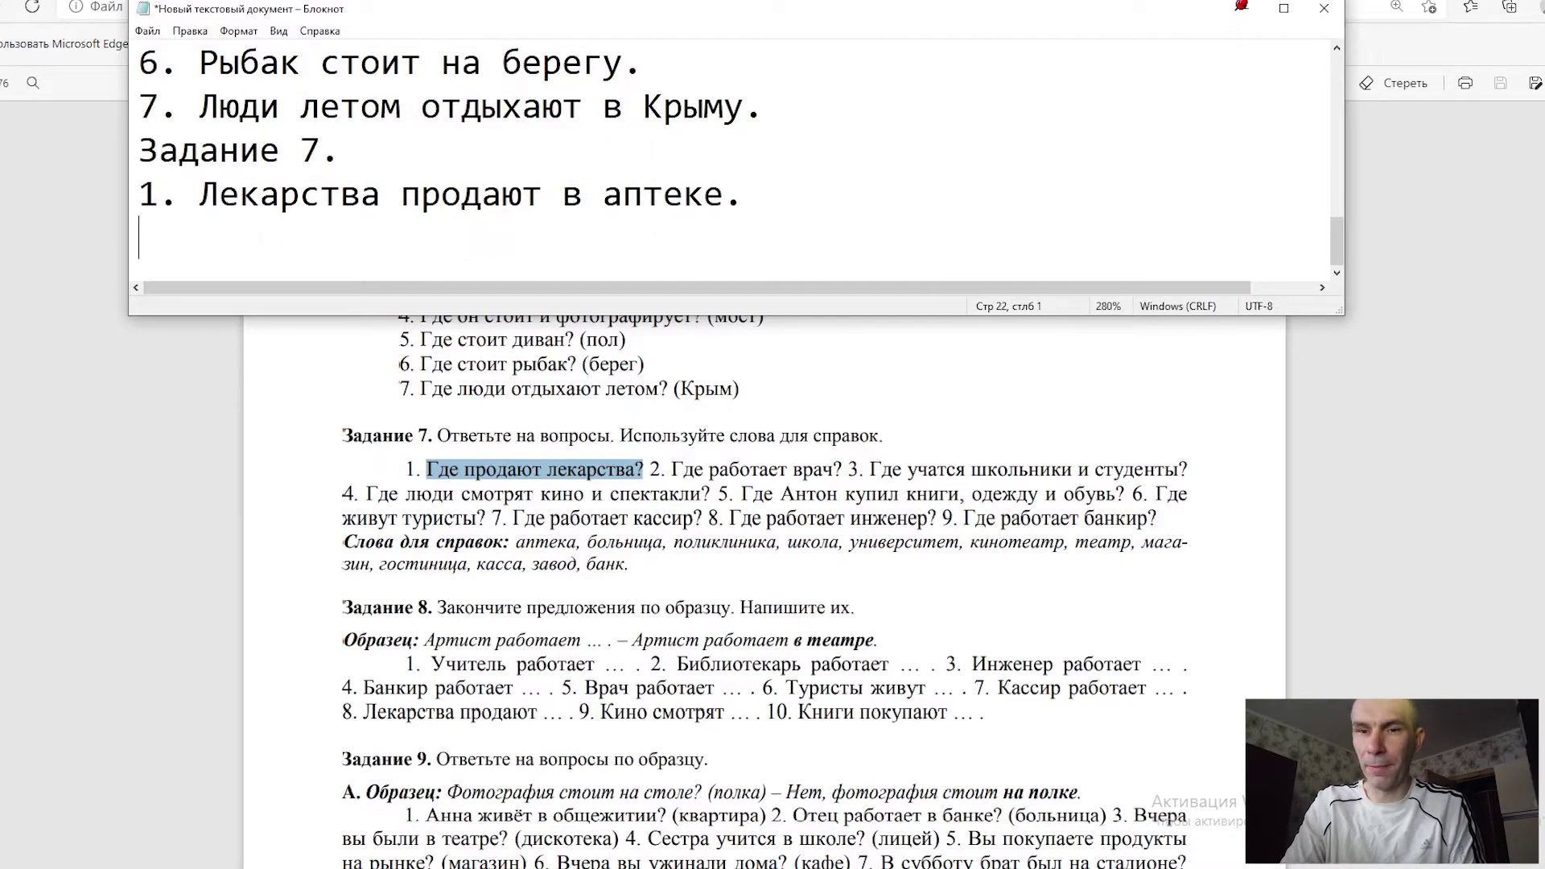
type("2.")
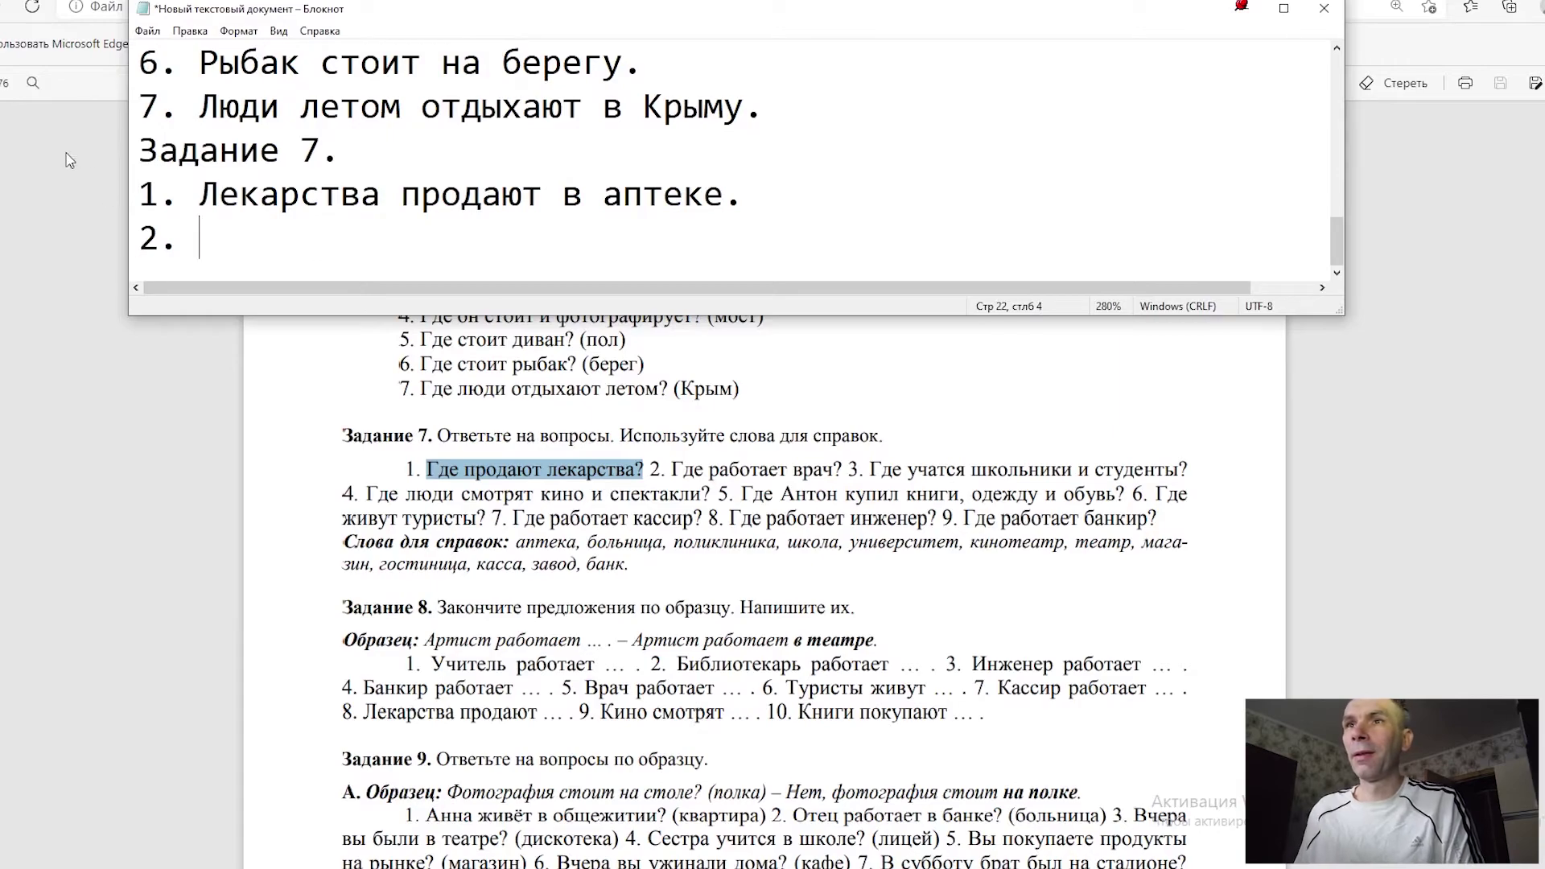
Step: Mark question 2 'Где работает врач' and the reference word больница in the PDF
left_click_drag(672, 458, 841, 469)
left_click_drag(580, 541, 662, 541)
mouse_move(841, 473)
left_click(729, 475)
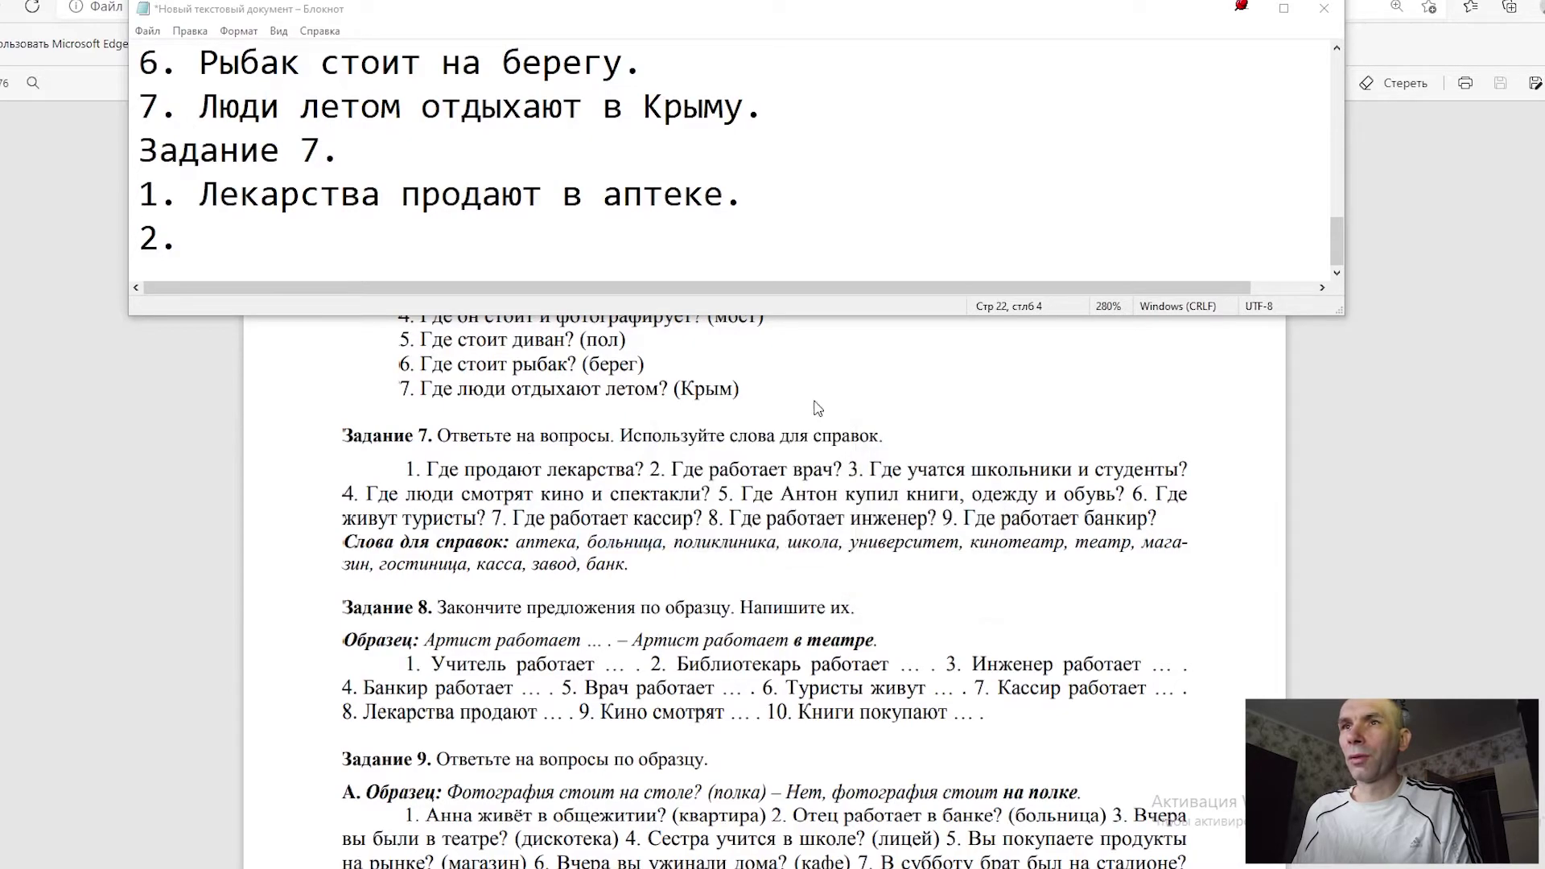
double_click(687, 469)
left_click_drag(729, 479, 837, 475)
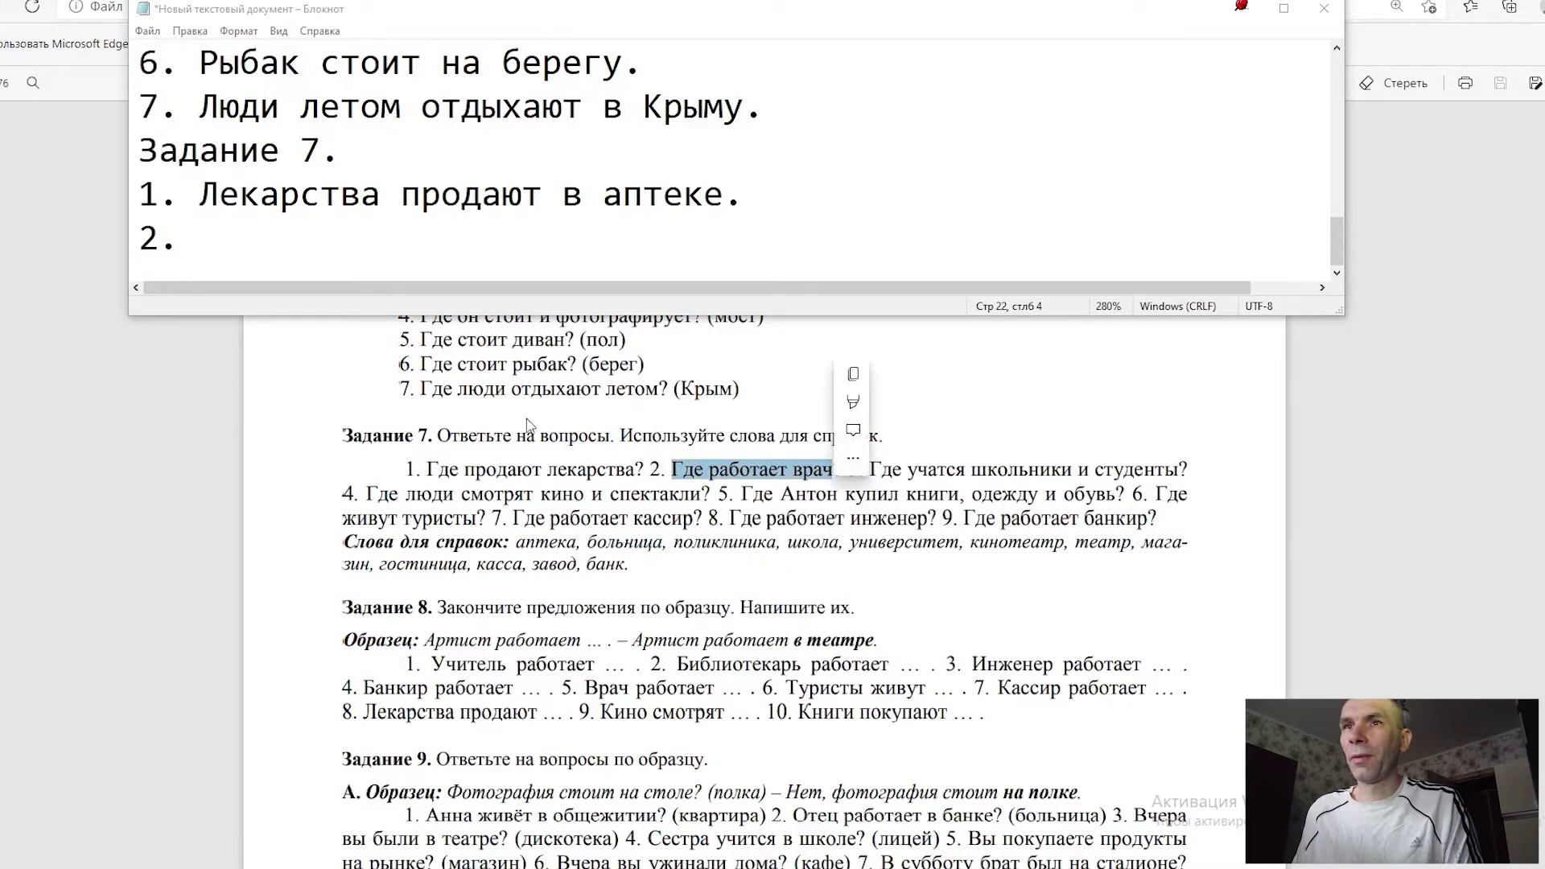
left_click(311, 241)
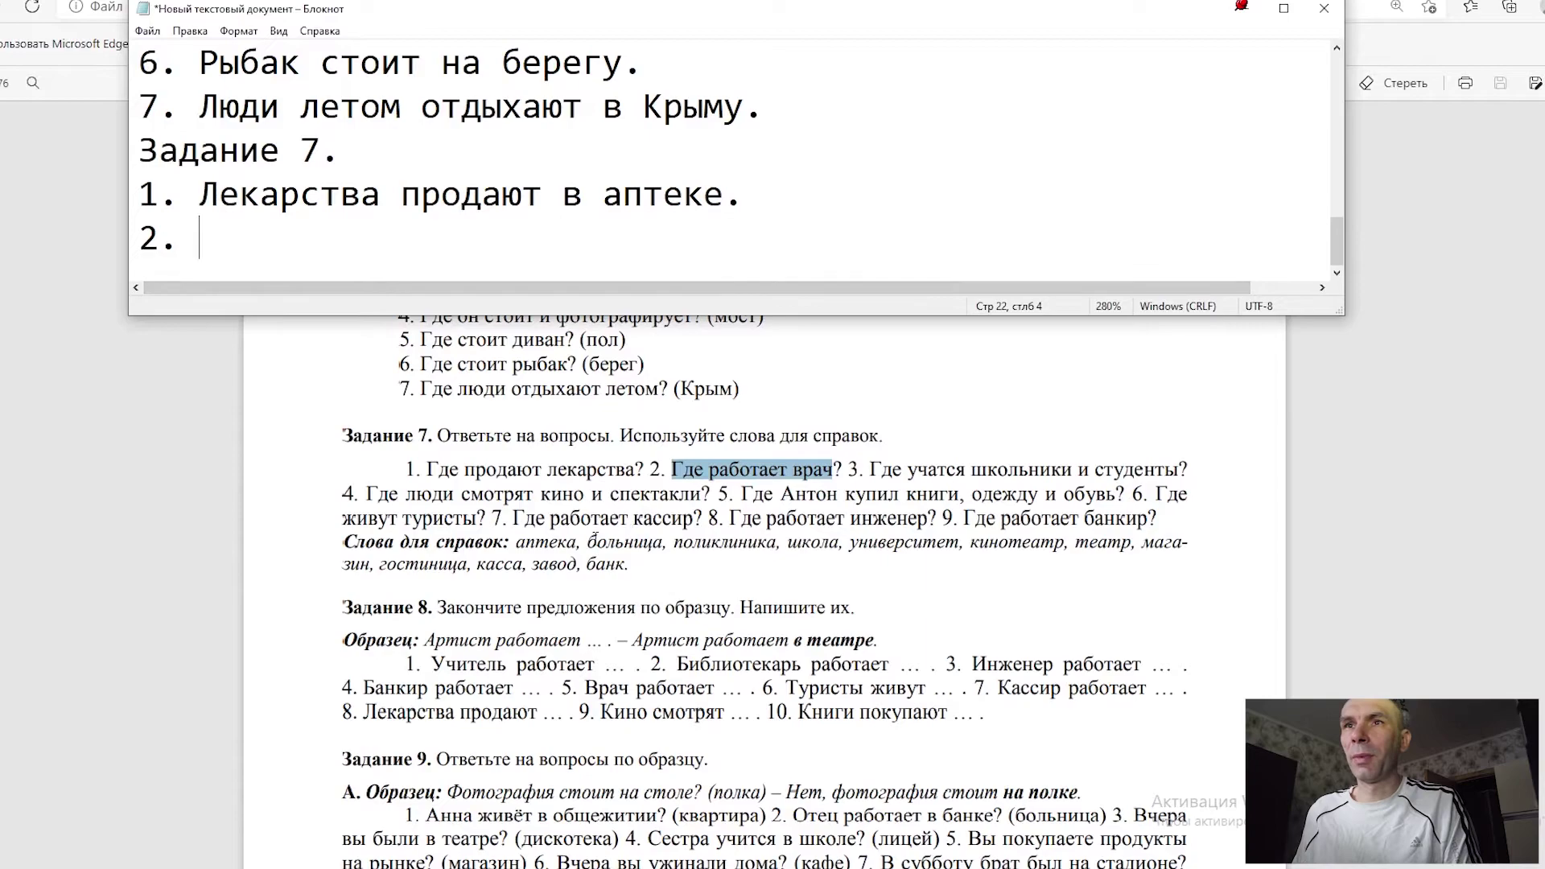
left_click_drag(580, 543, 661, 545)
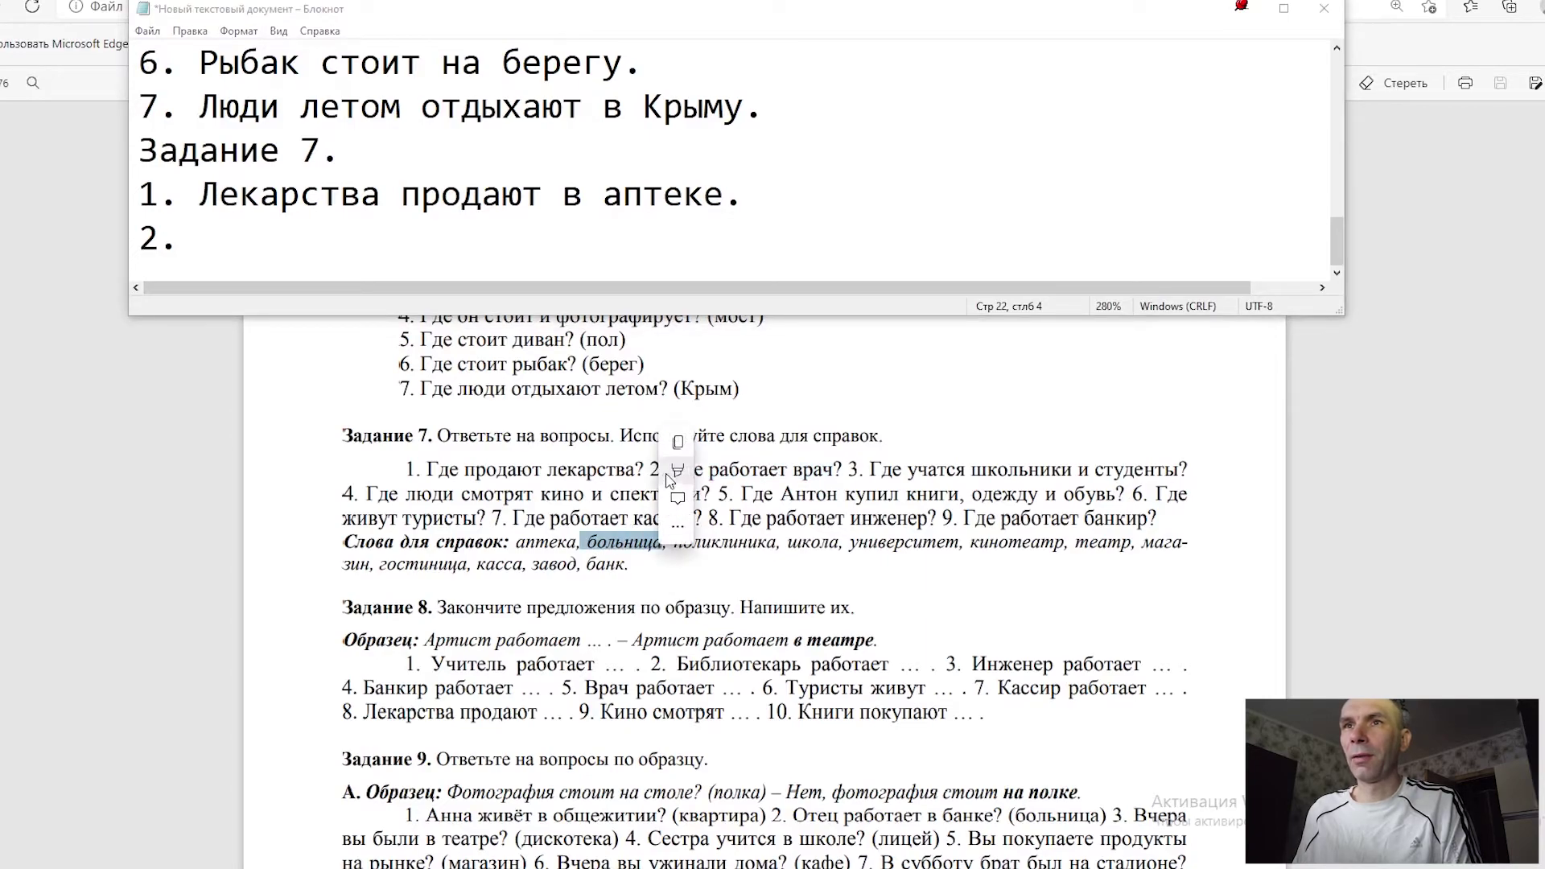
right_click(660, 429)
left_click(760, 392)
left_click(760, 392)
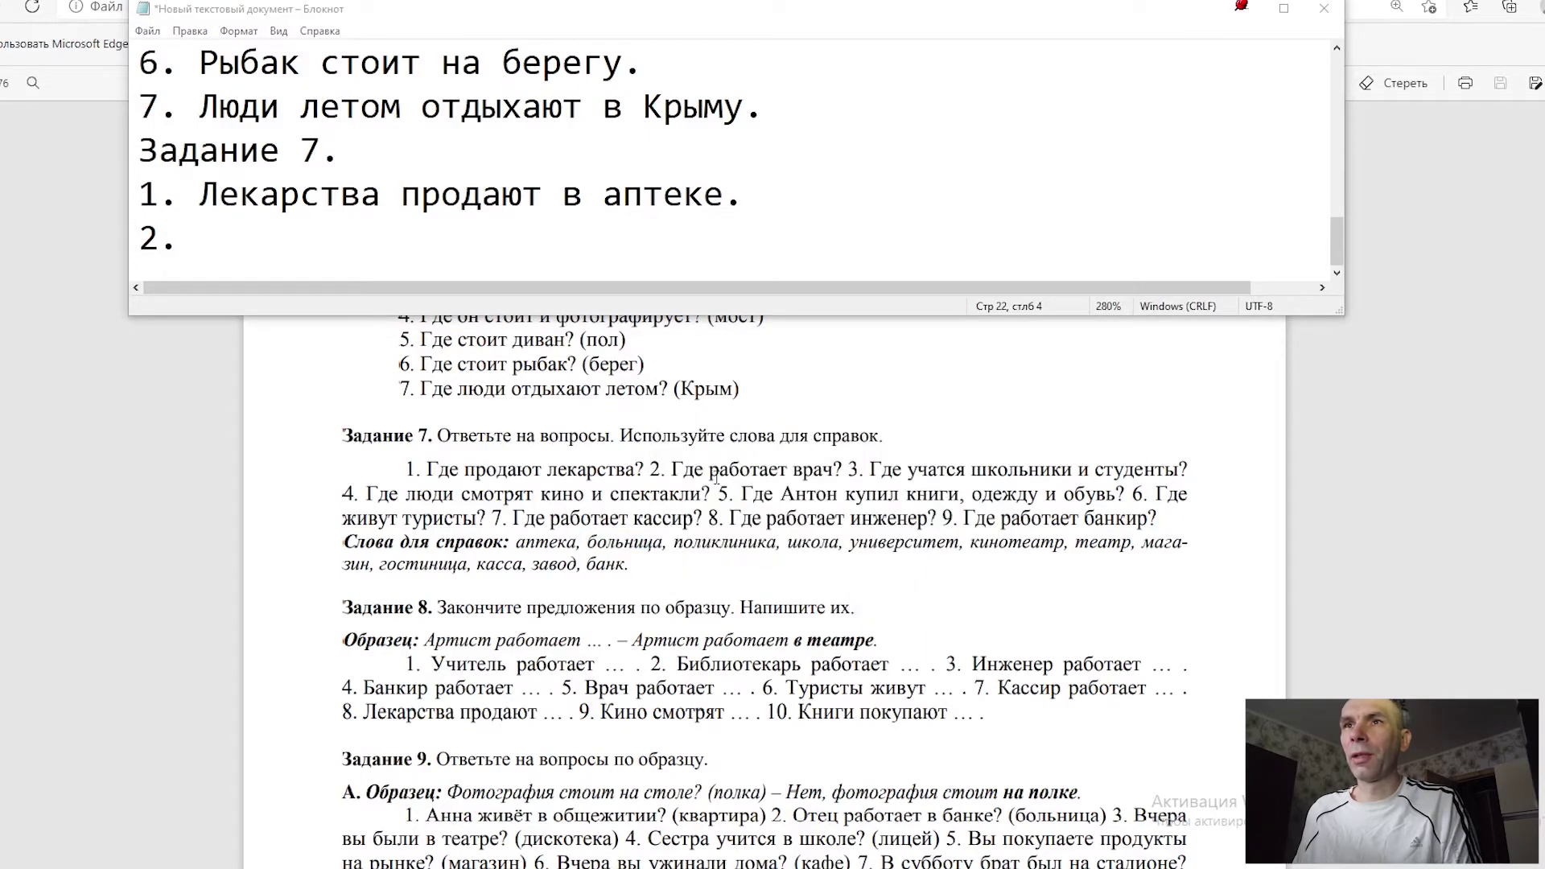
Step: Complete answer 2 with 'Врач работает в больнице.' and begin '3.'
left_click_drag(674, 469, 786, 469)
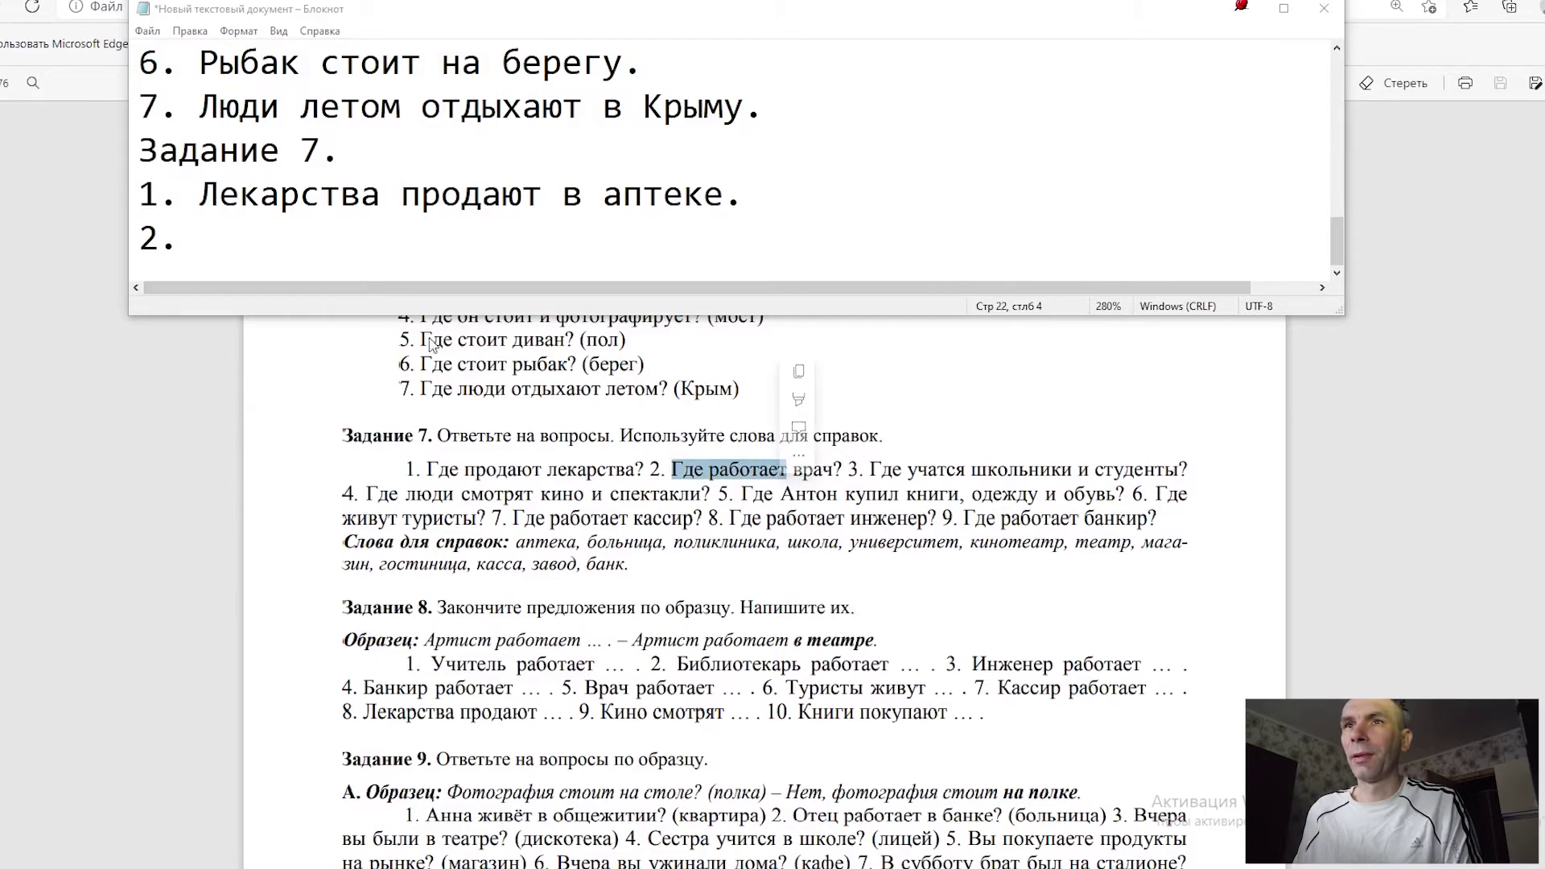
left_click(206, 243)
type("Врач работает")
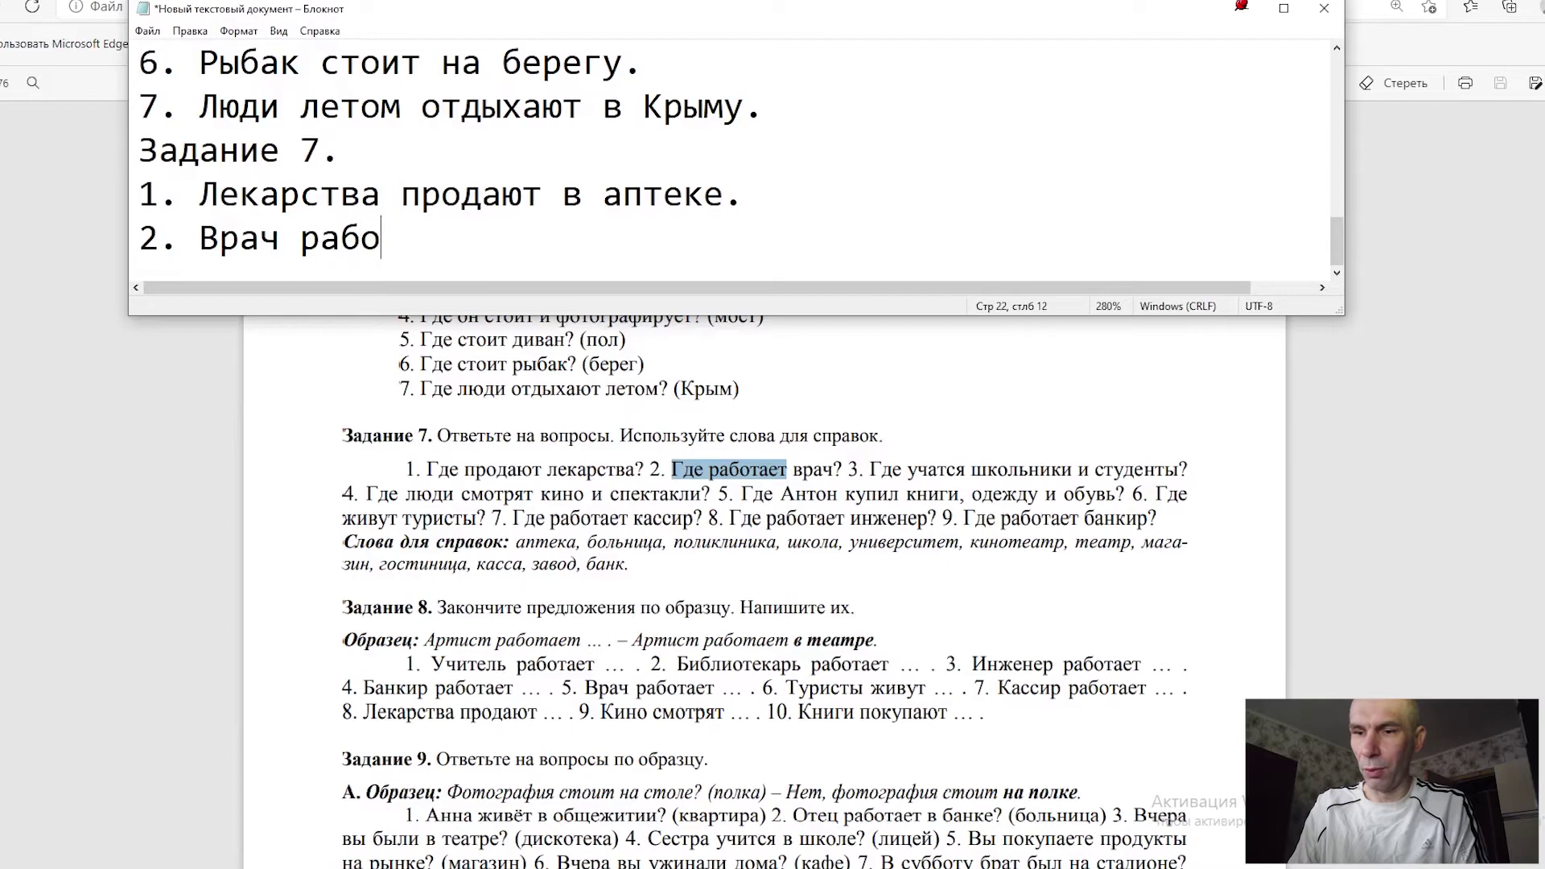
type(" в ")
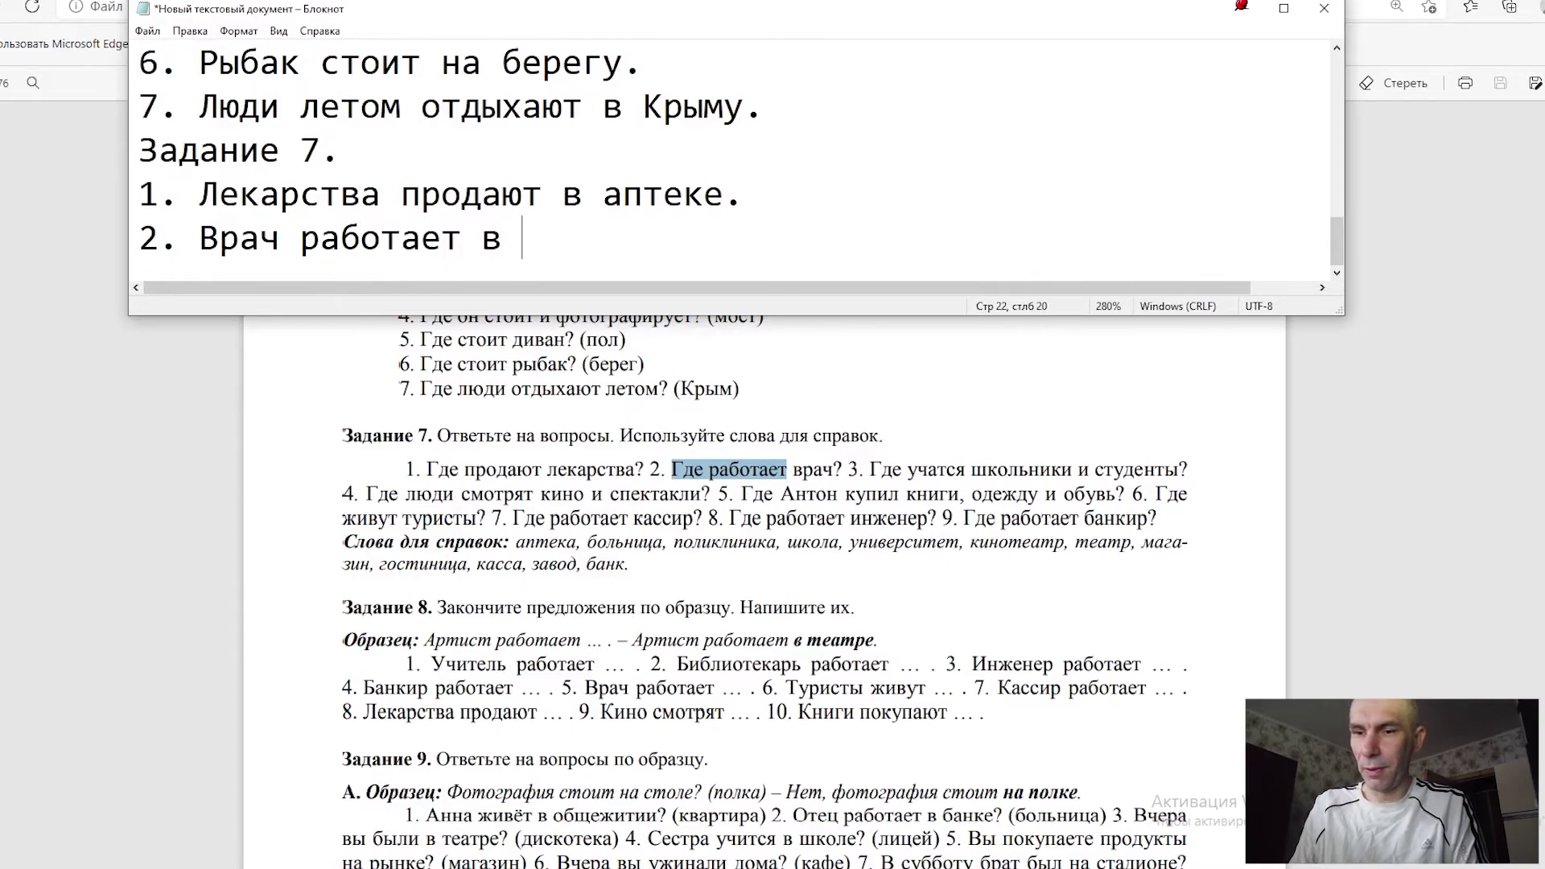
type("больнице.")
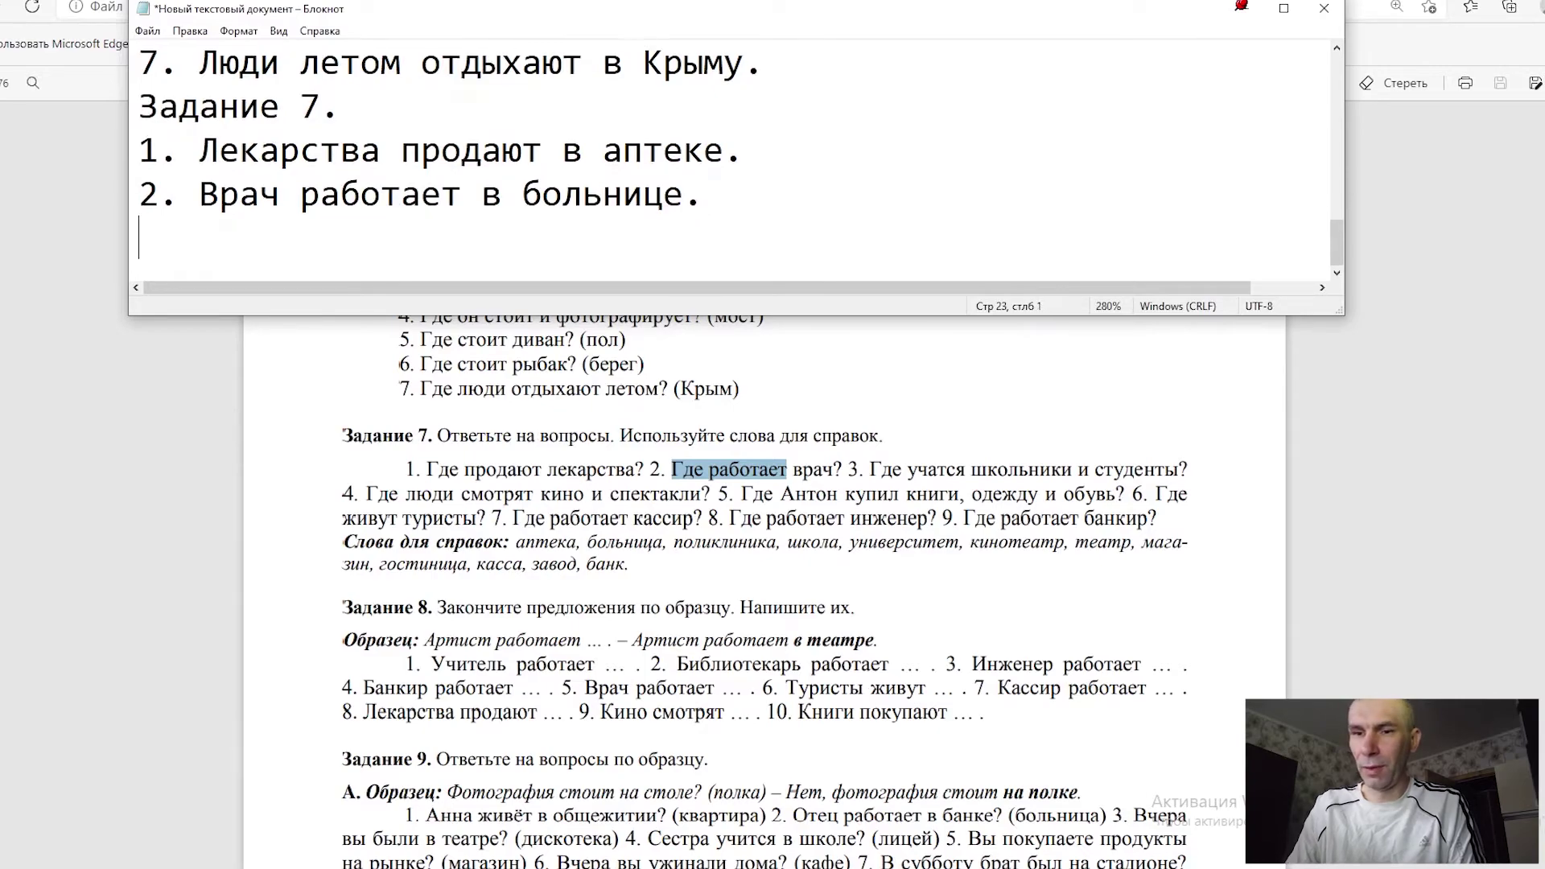
type("3.")
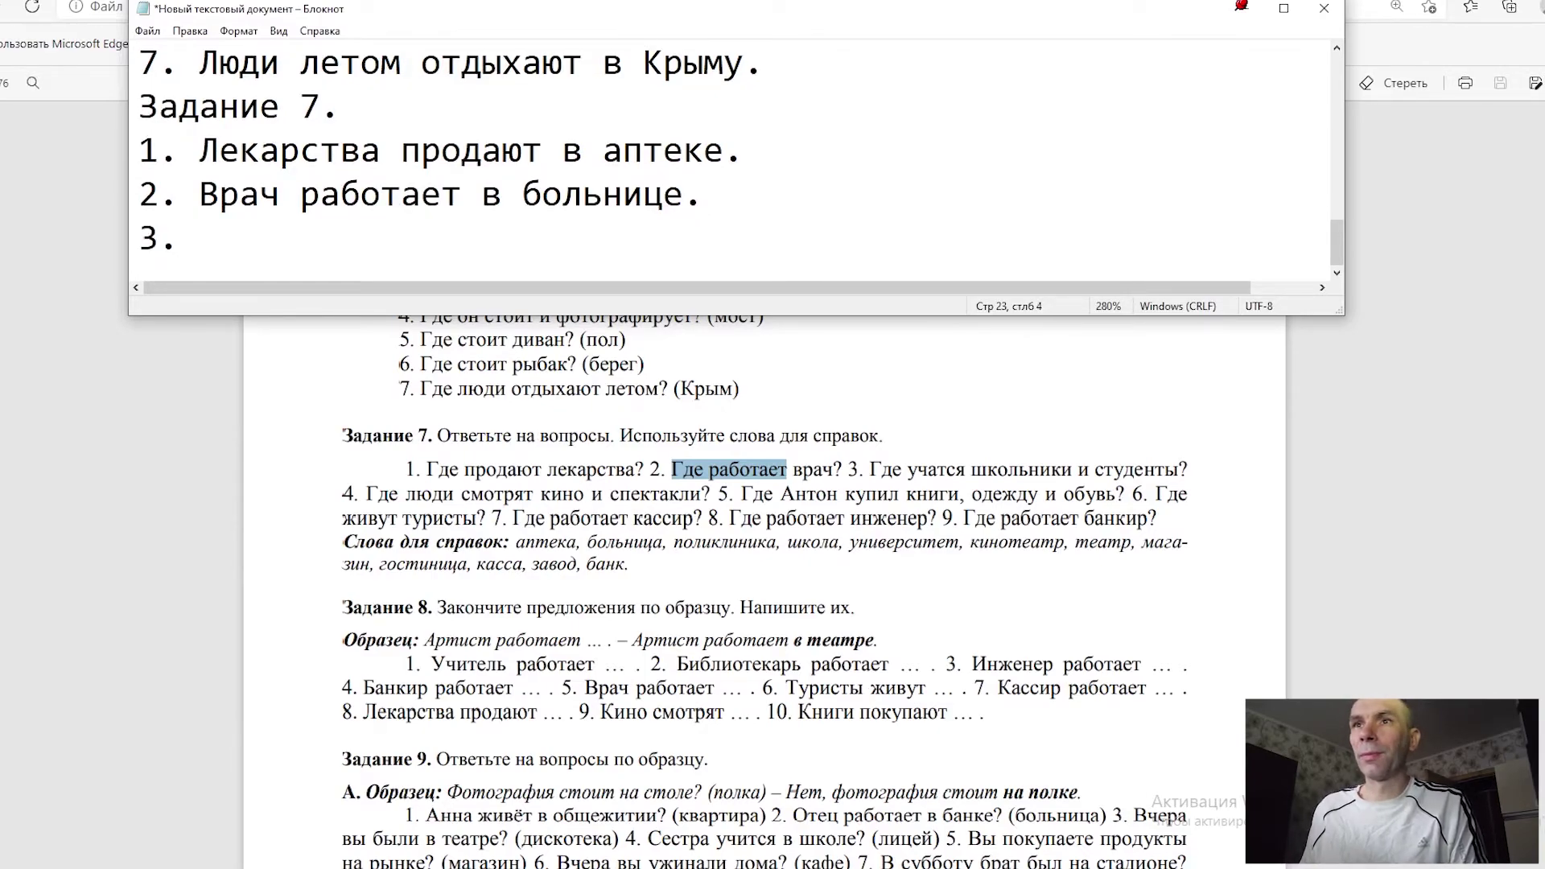
Step: Mark question 3 and школа, then type 'Школьники и студенты учатся в школе.' and a new line
left_click(875, 469)
left_click_drag(870, 469, 1178, 470)
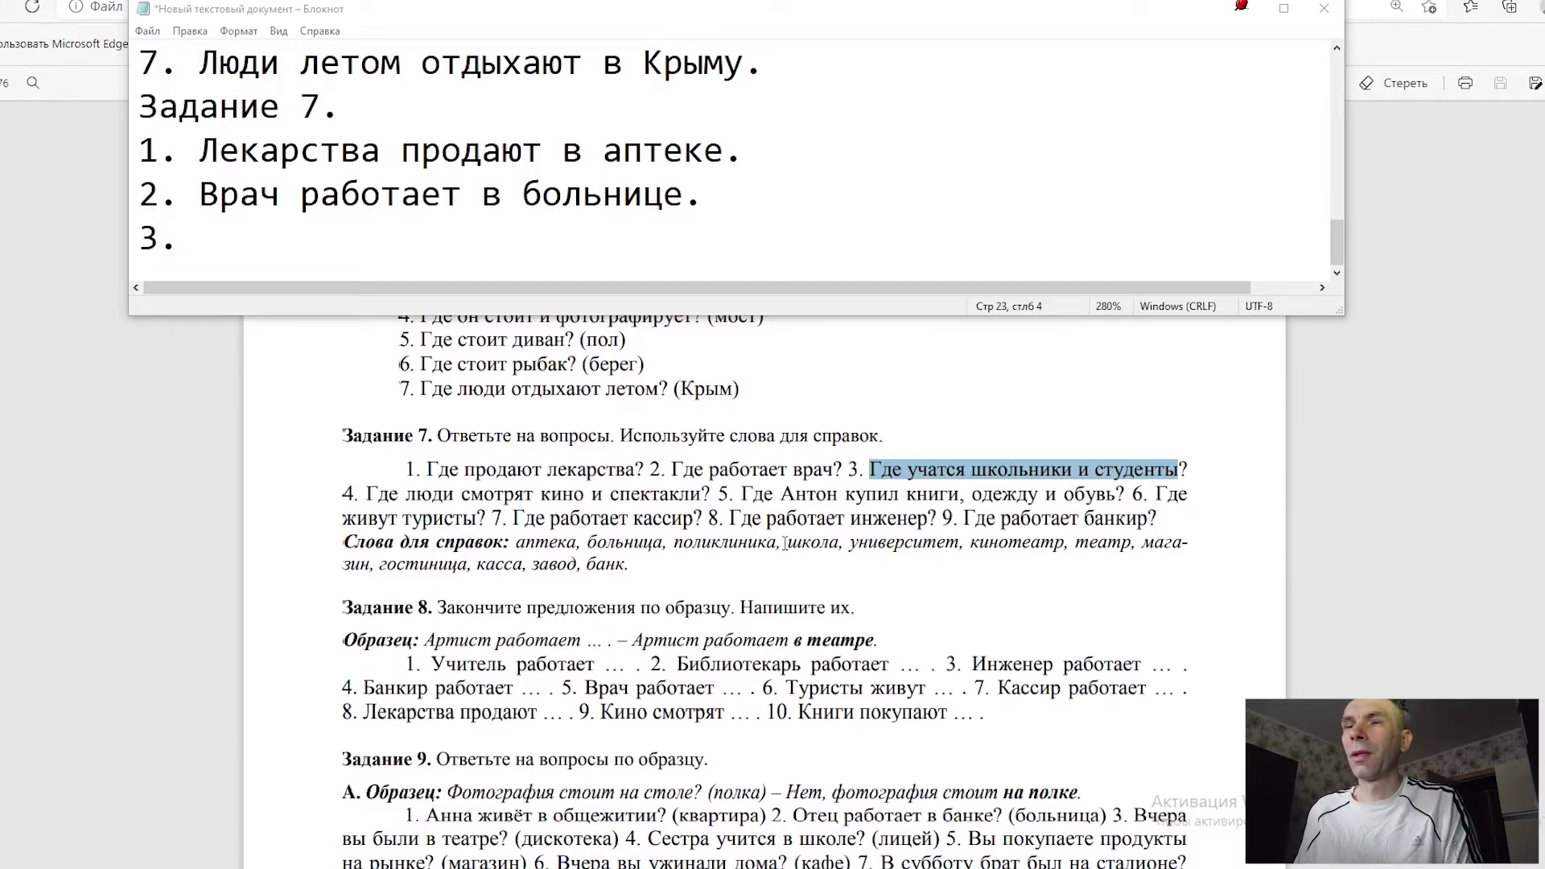
left_click_drag(784, 543, 844, 543)
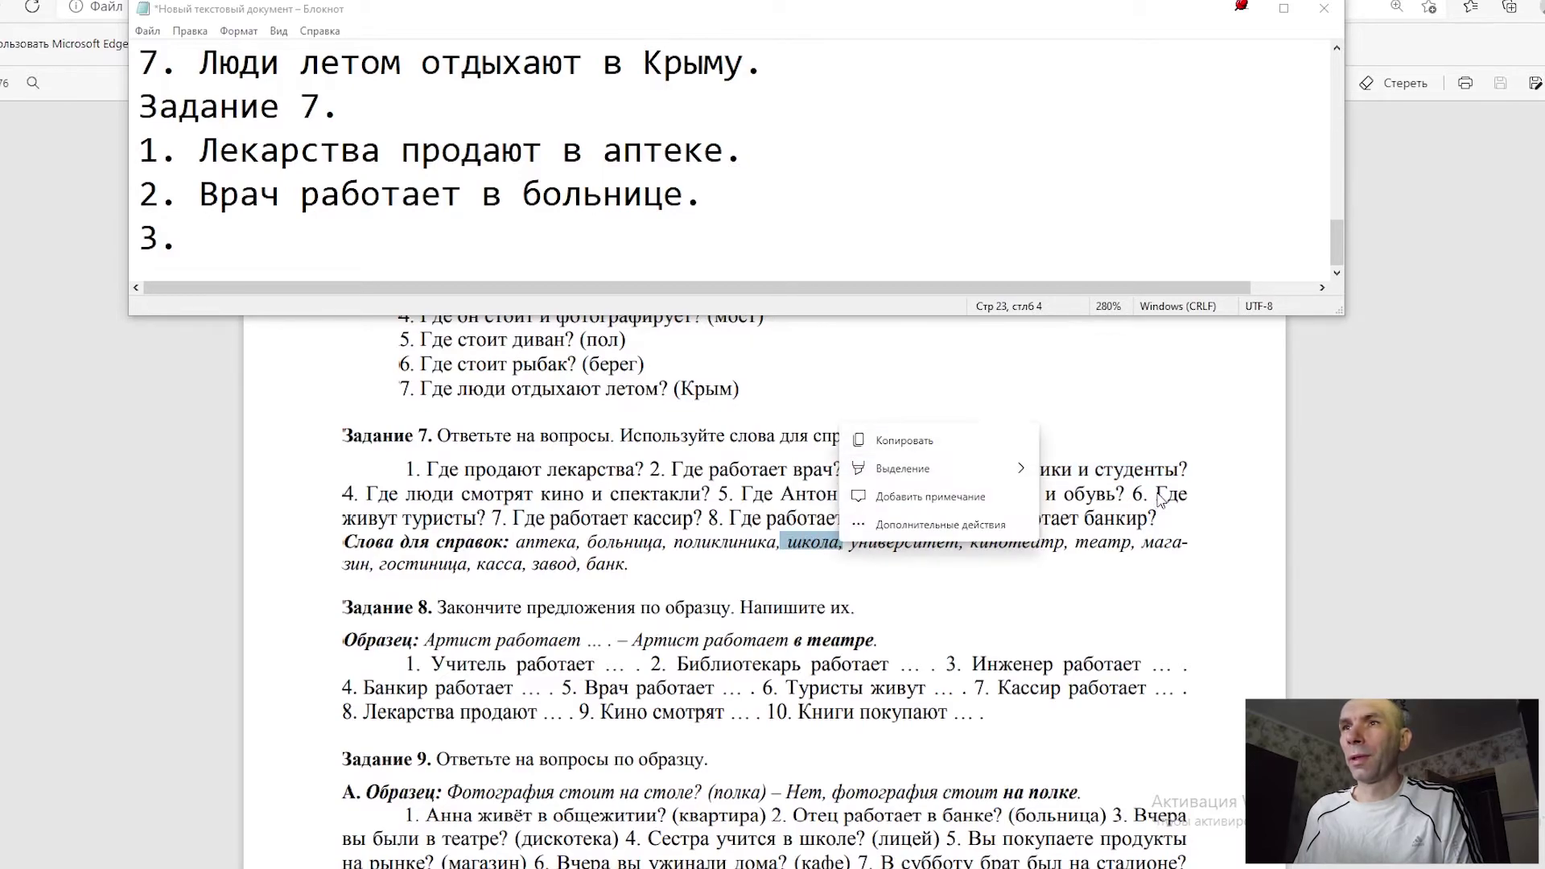
left_click(880, 468)
mouse_move(869, 469)
left_mouse_down()
mouse_move(1055, 494)
mouse_move(1194, 473)
left_mouse_up()
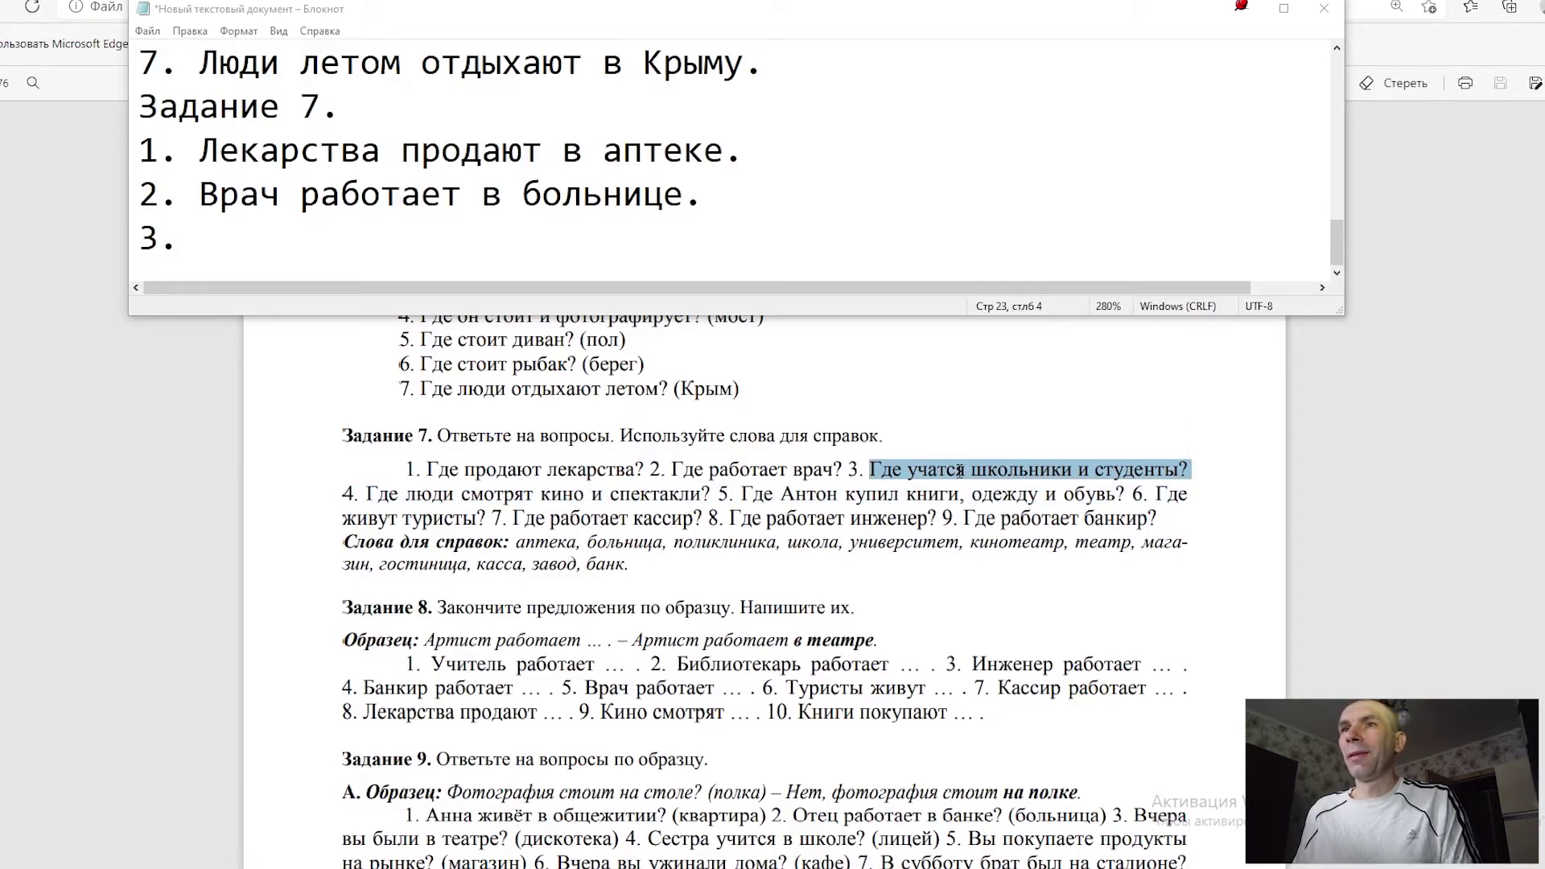
left_click(207, 232)
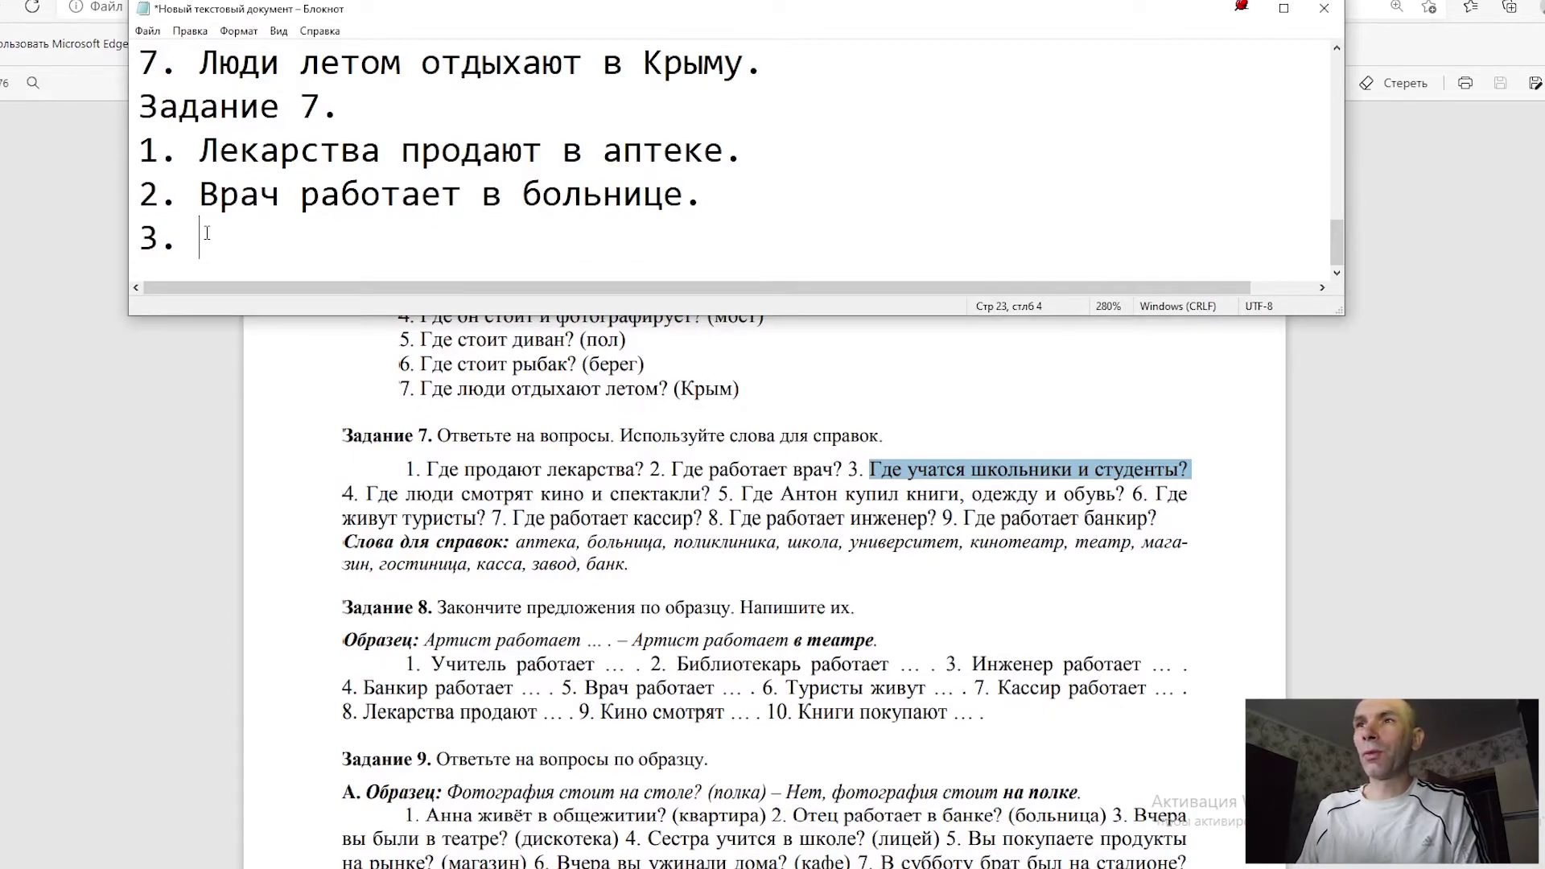
type("Школьники и ст")
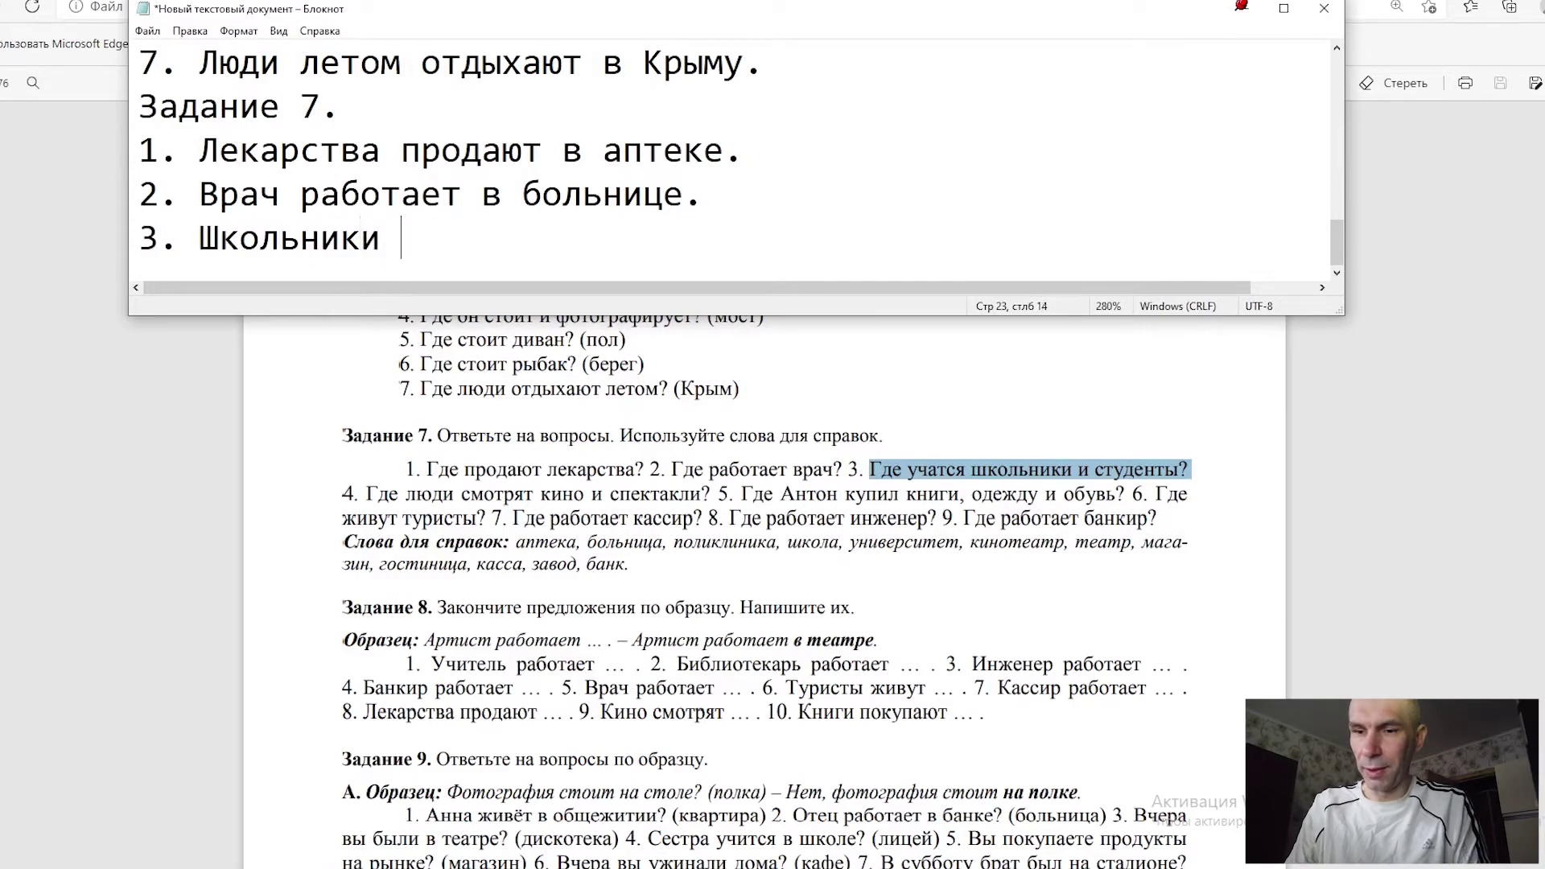
type("уде")
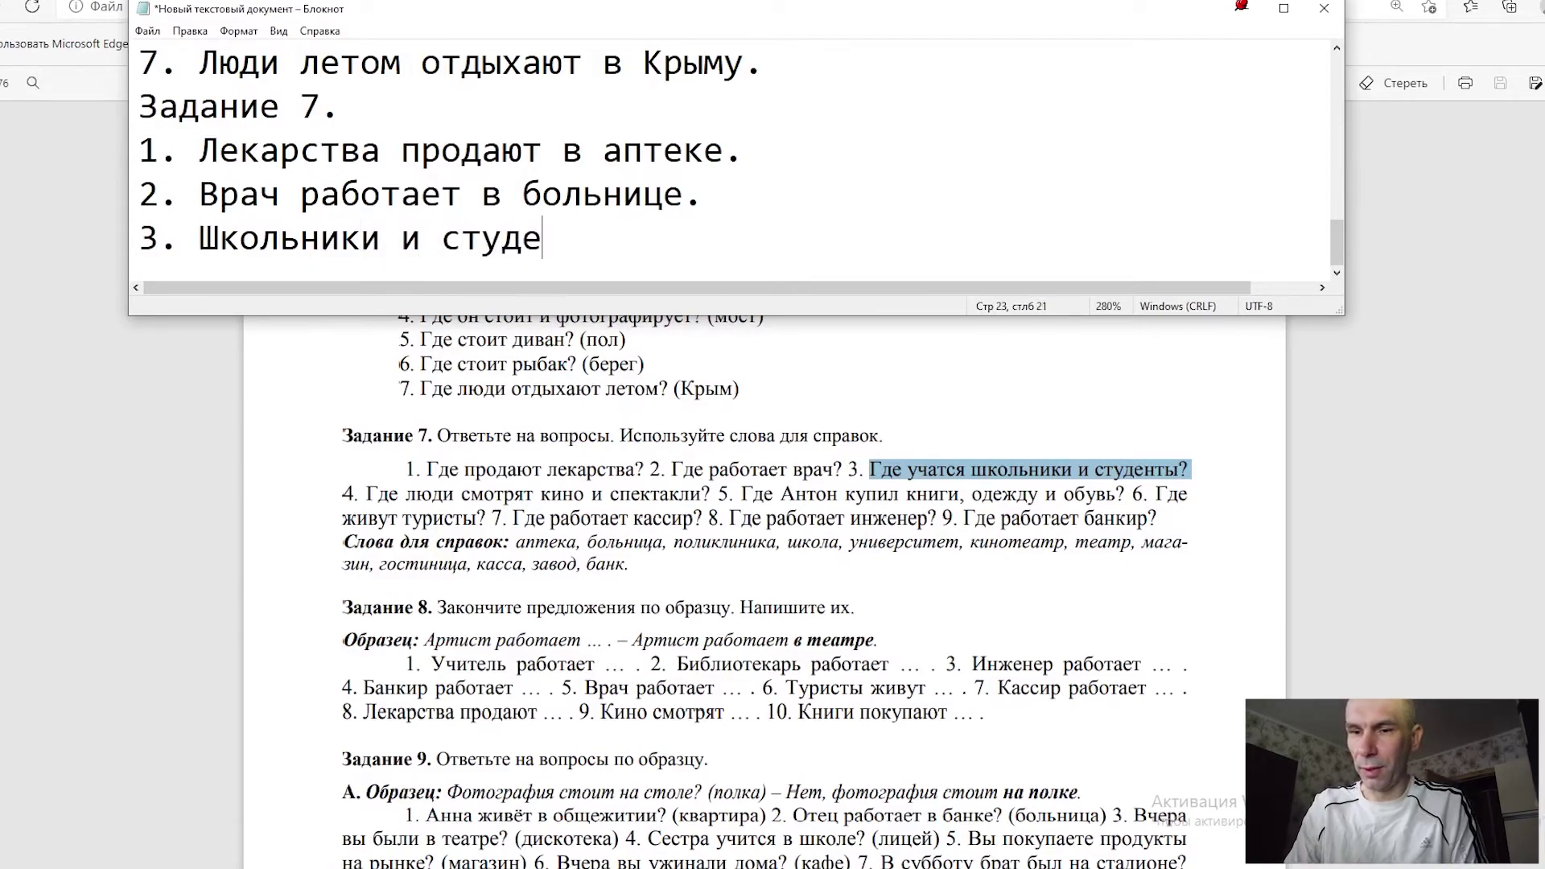
type("нты учат")
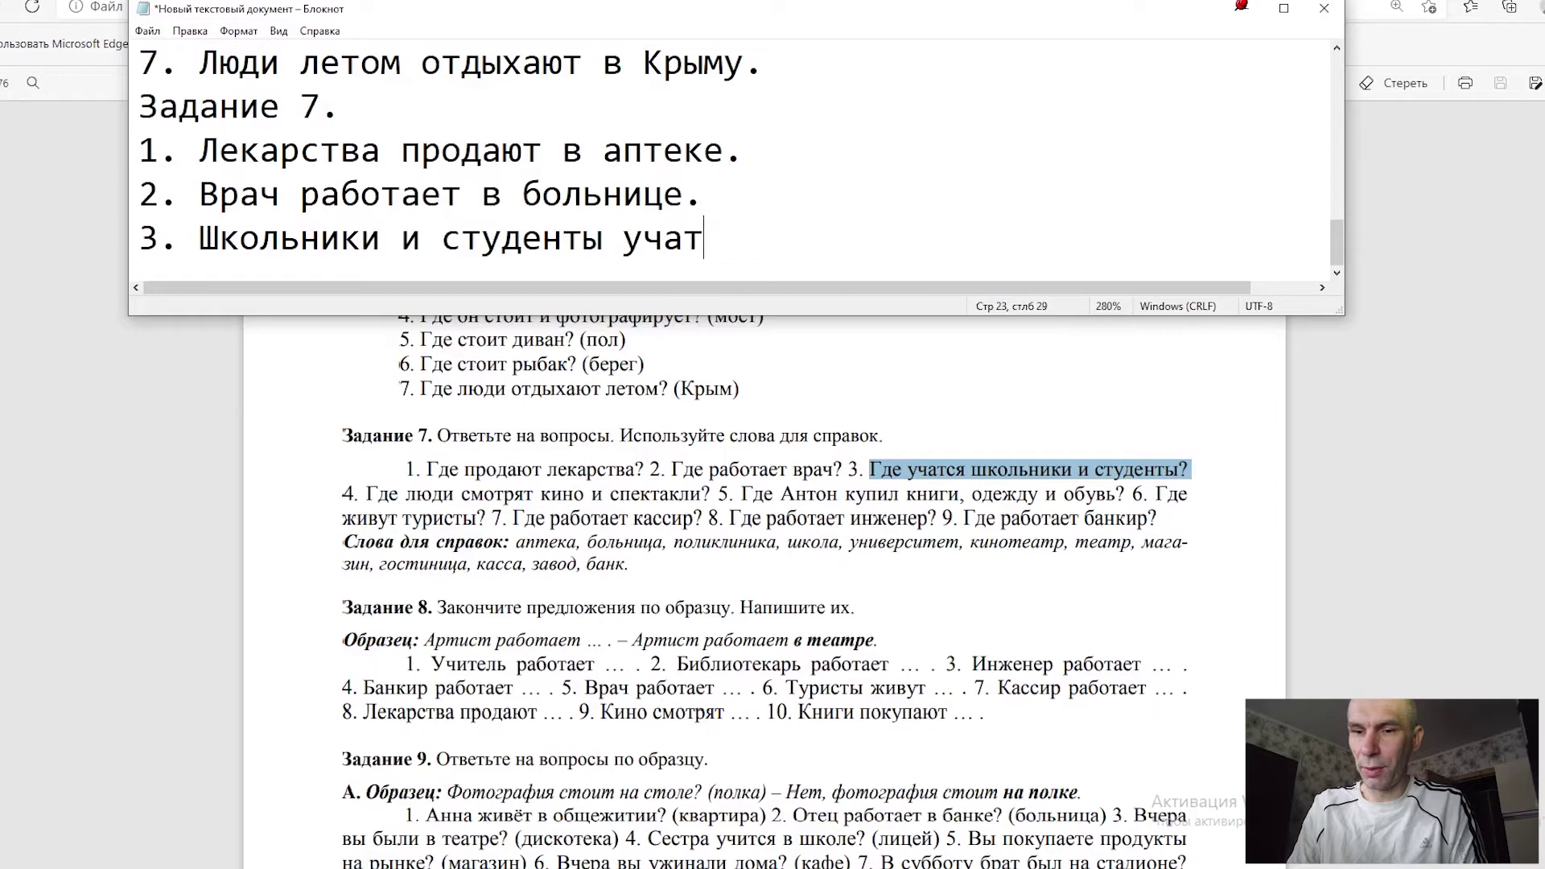
type("ся в шк")
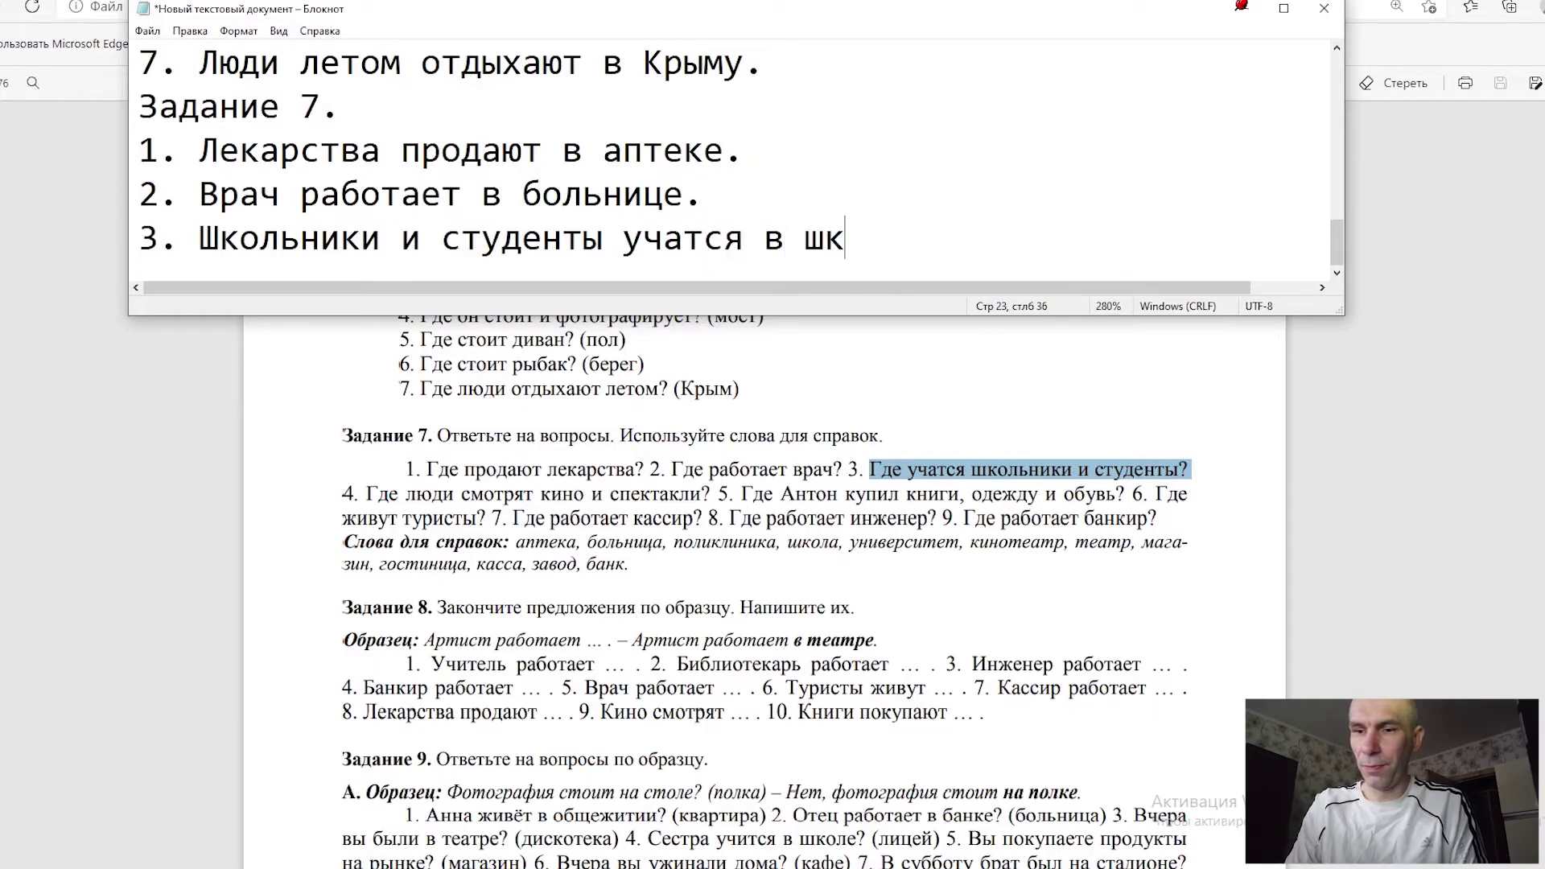
type("оле.")
key("Return")
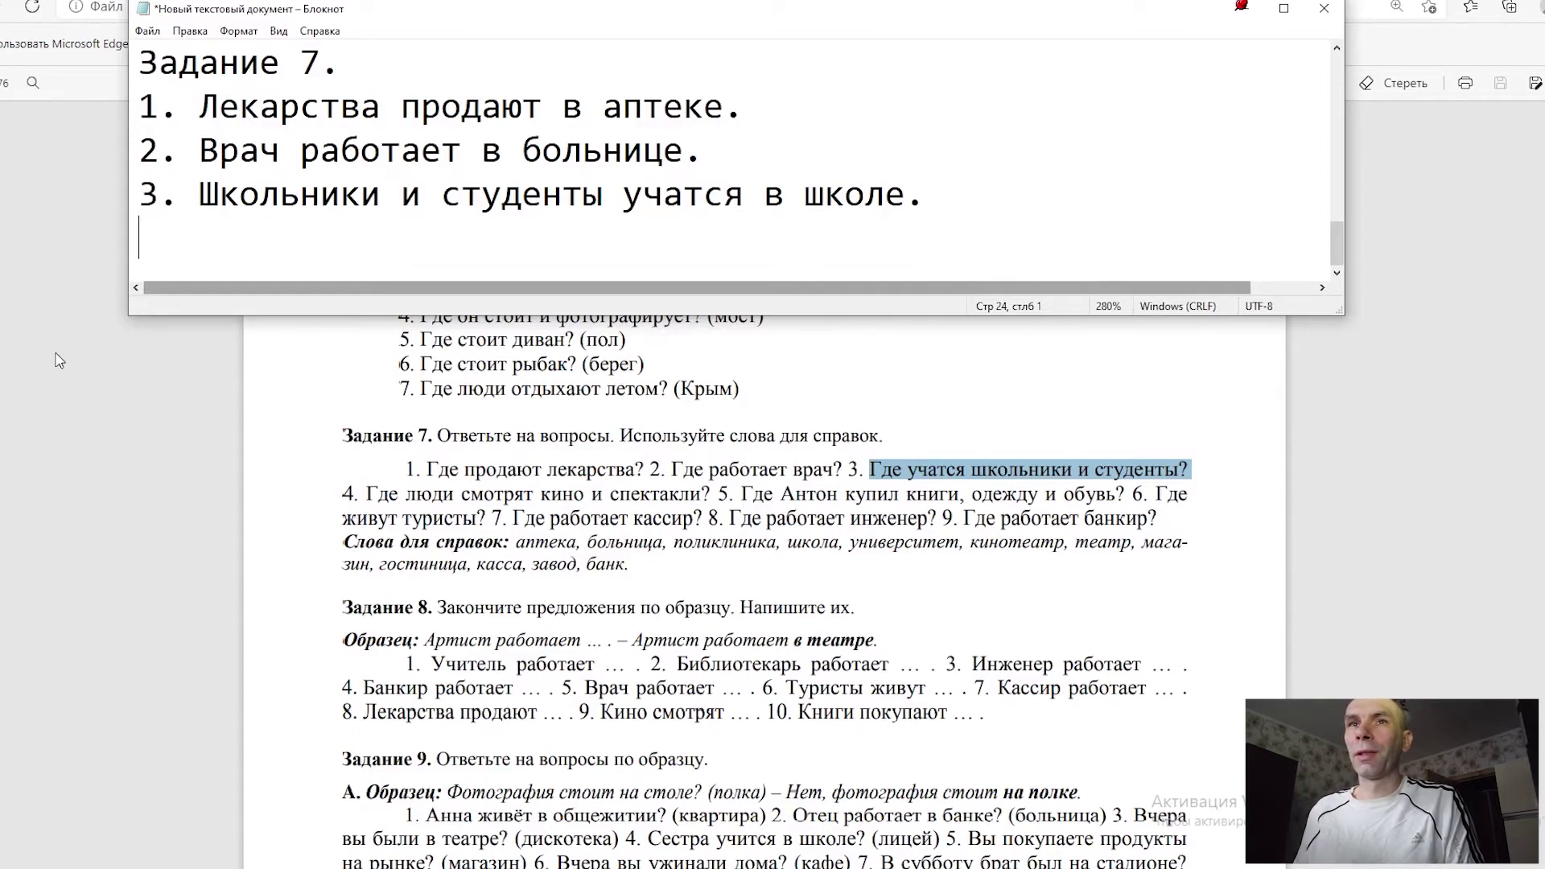
Step: Answer item 4 with 'Кино люди смотрят в кинотеатре' and 'Спектакли люди смотрят в театре.', then start '5.'
left_click(346, 493)
left_click_drag(346, 494, 709, 495)
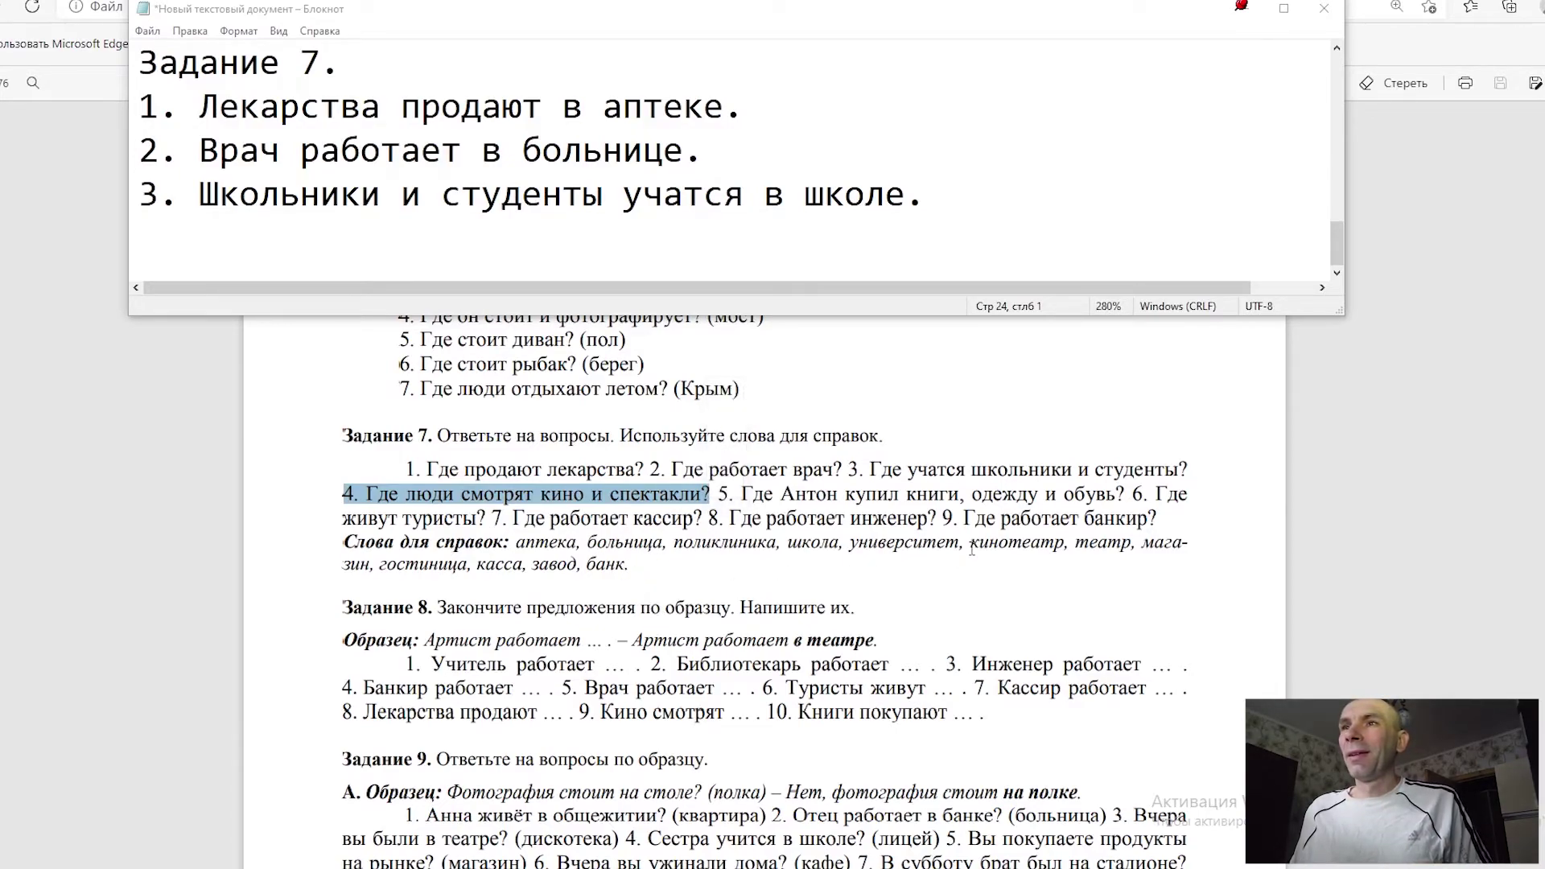
left_click_drag(970, 544, 984, 548)
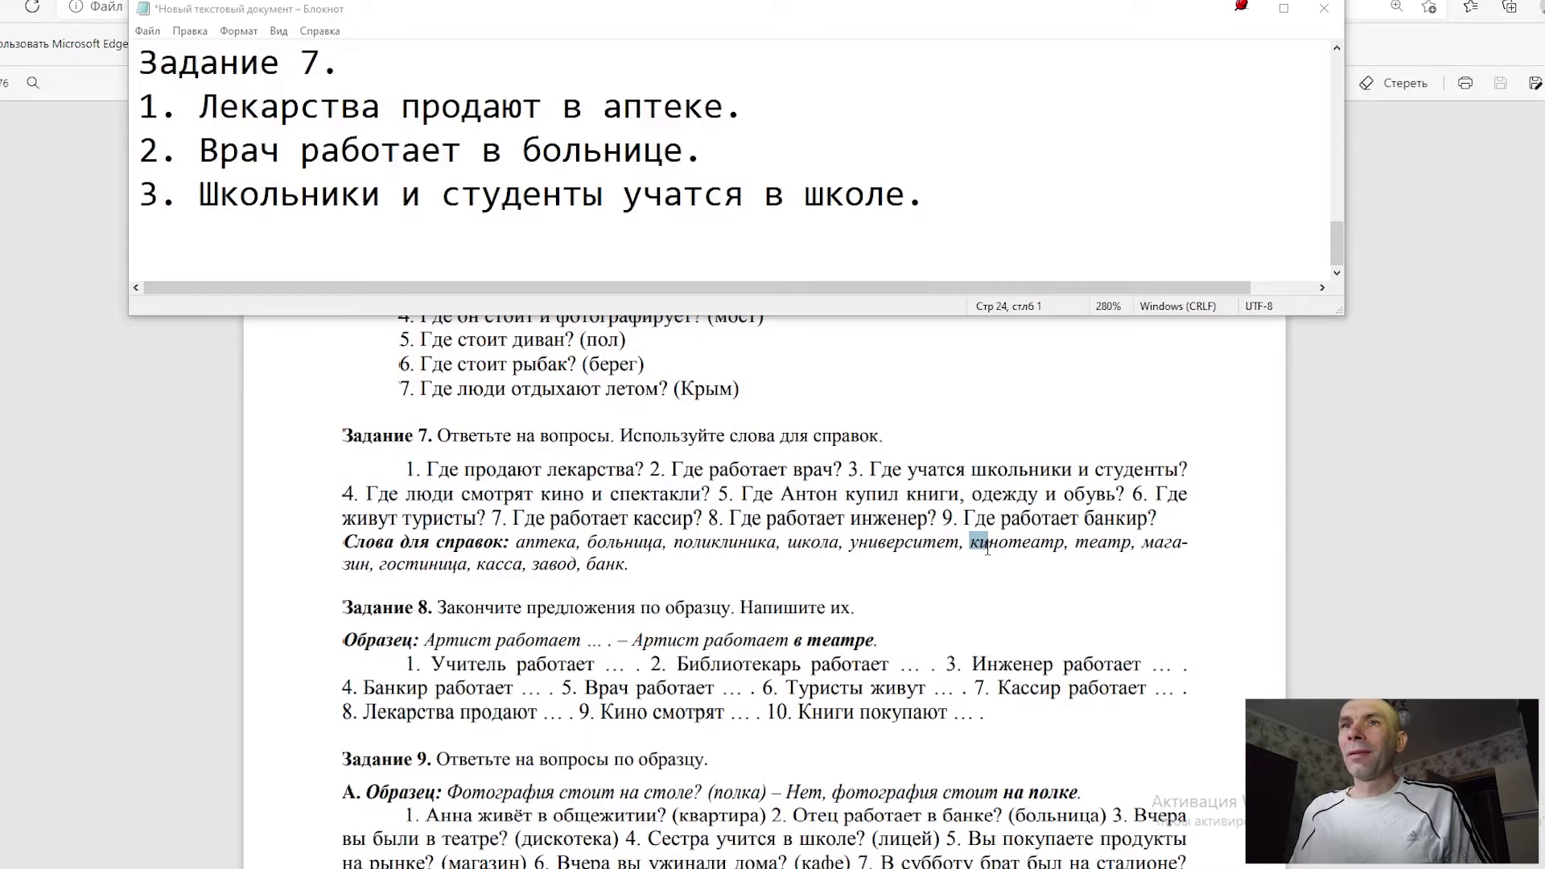
left_click_drag(988, 549, 1060, 551)
left_click(188, 239)
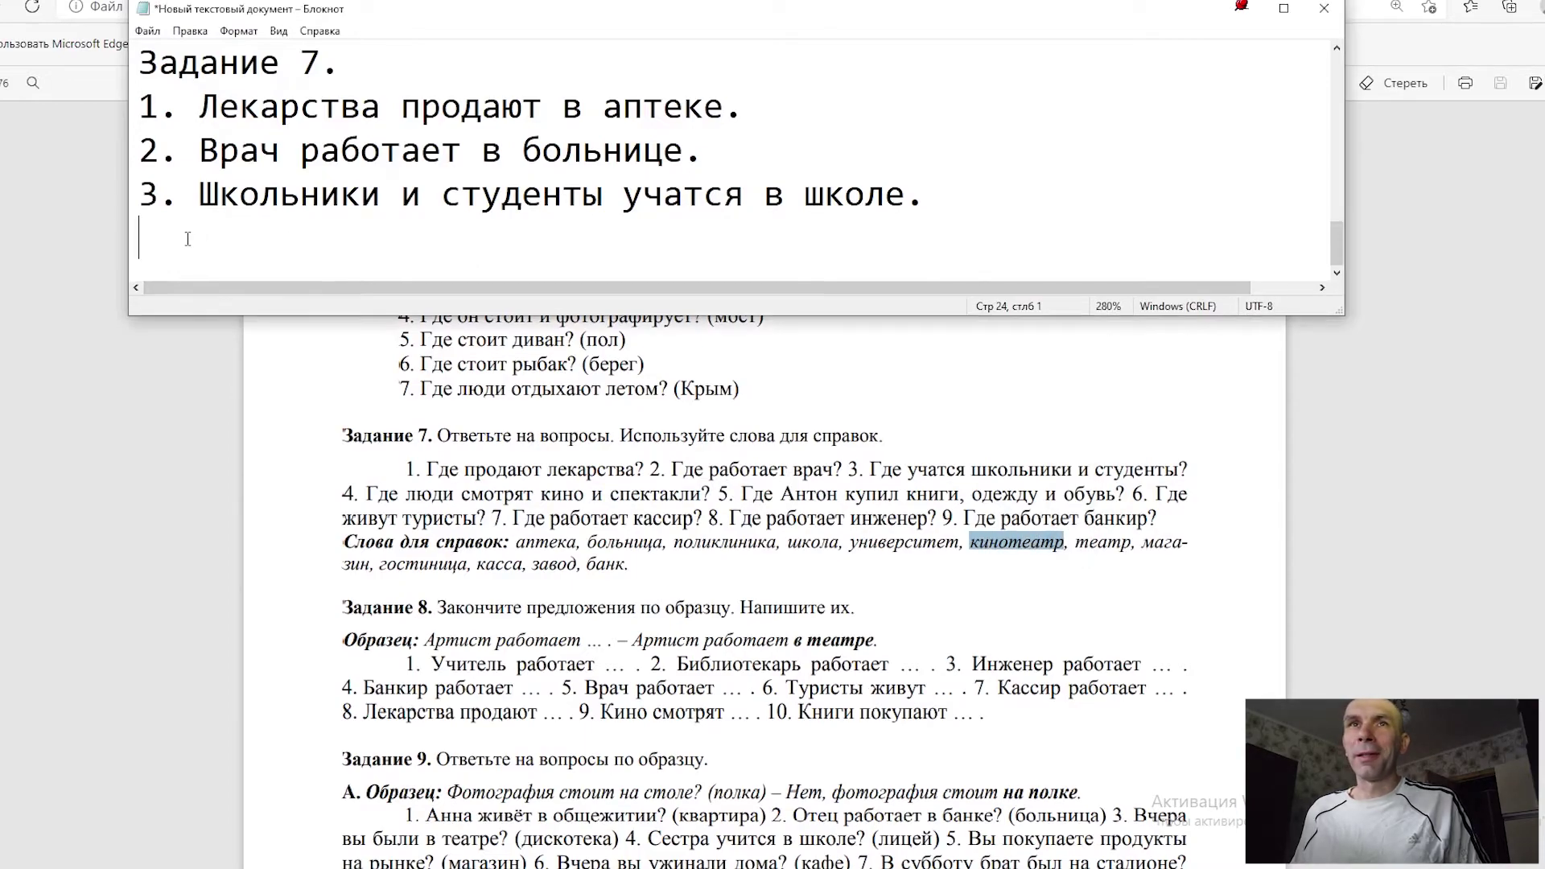
type("4. ")
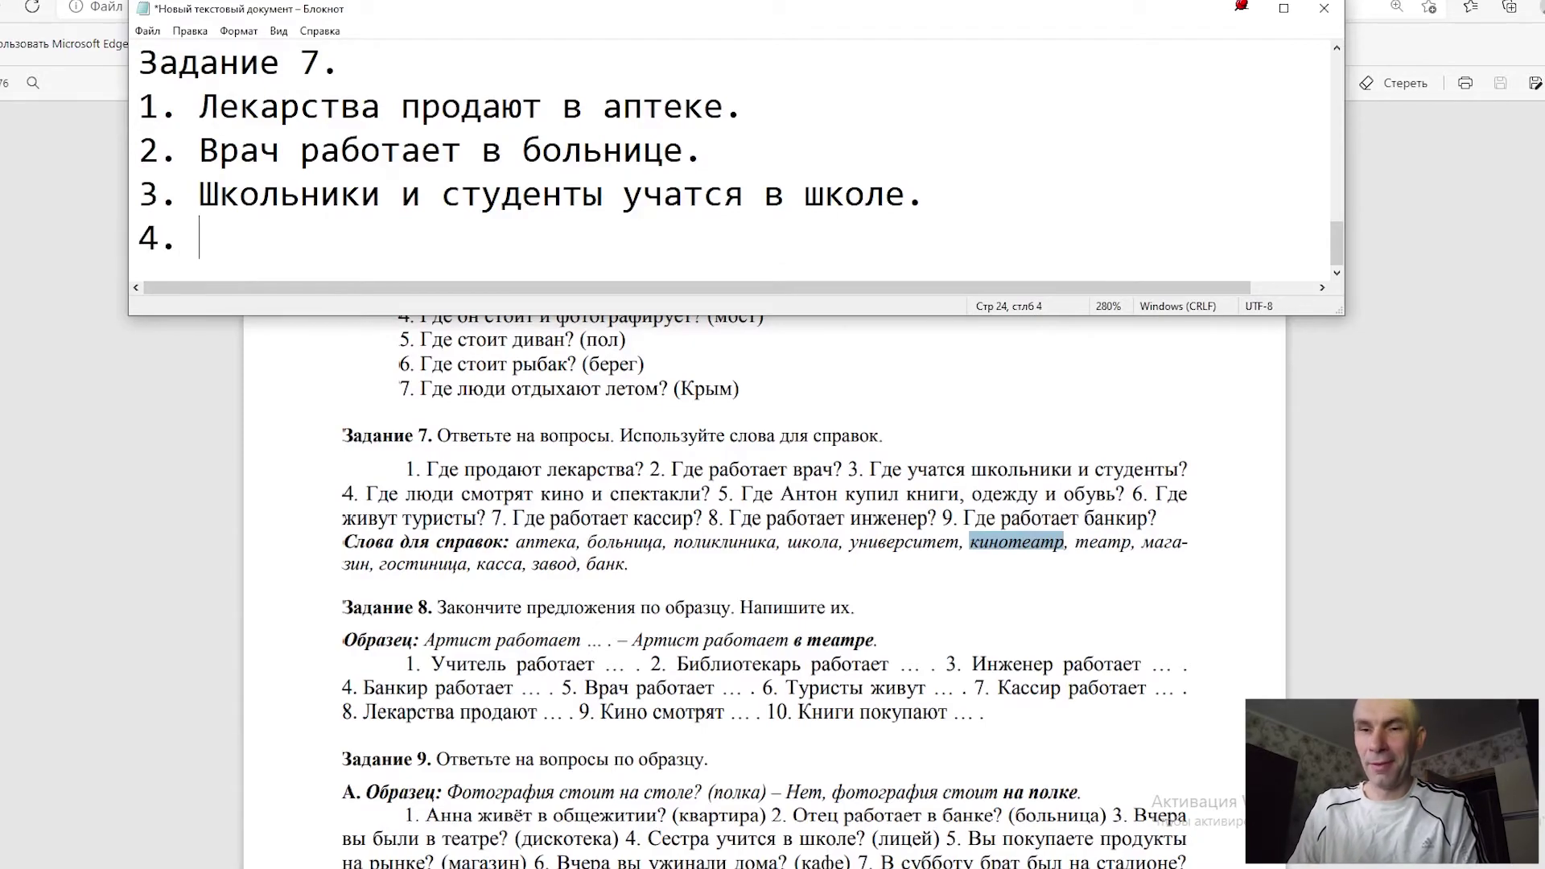
type("Кино лю")
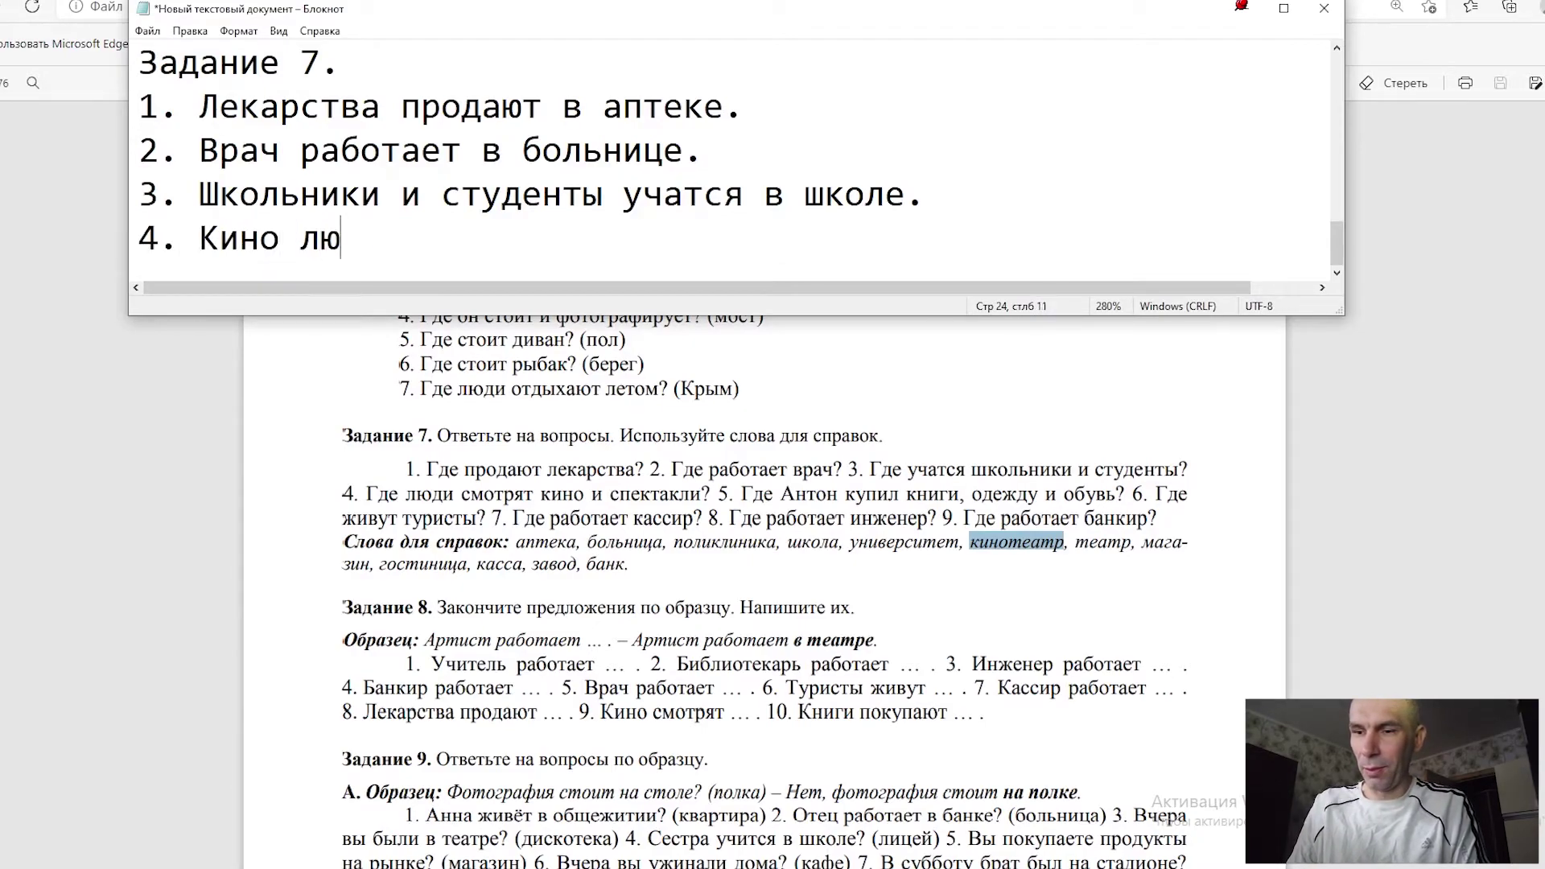
type("ди смотря")
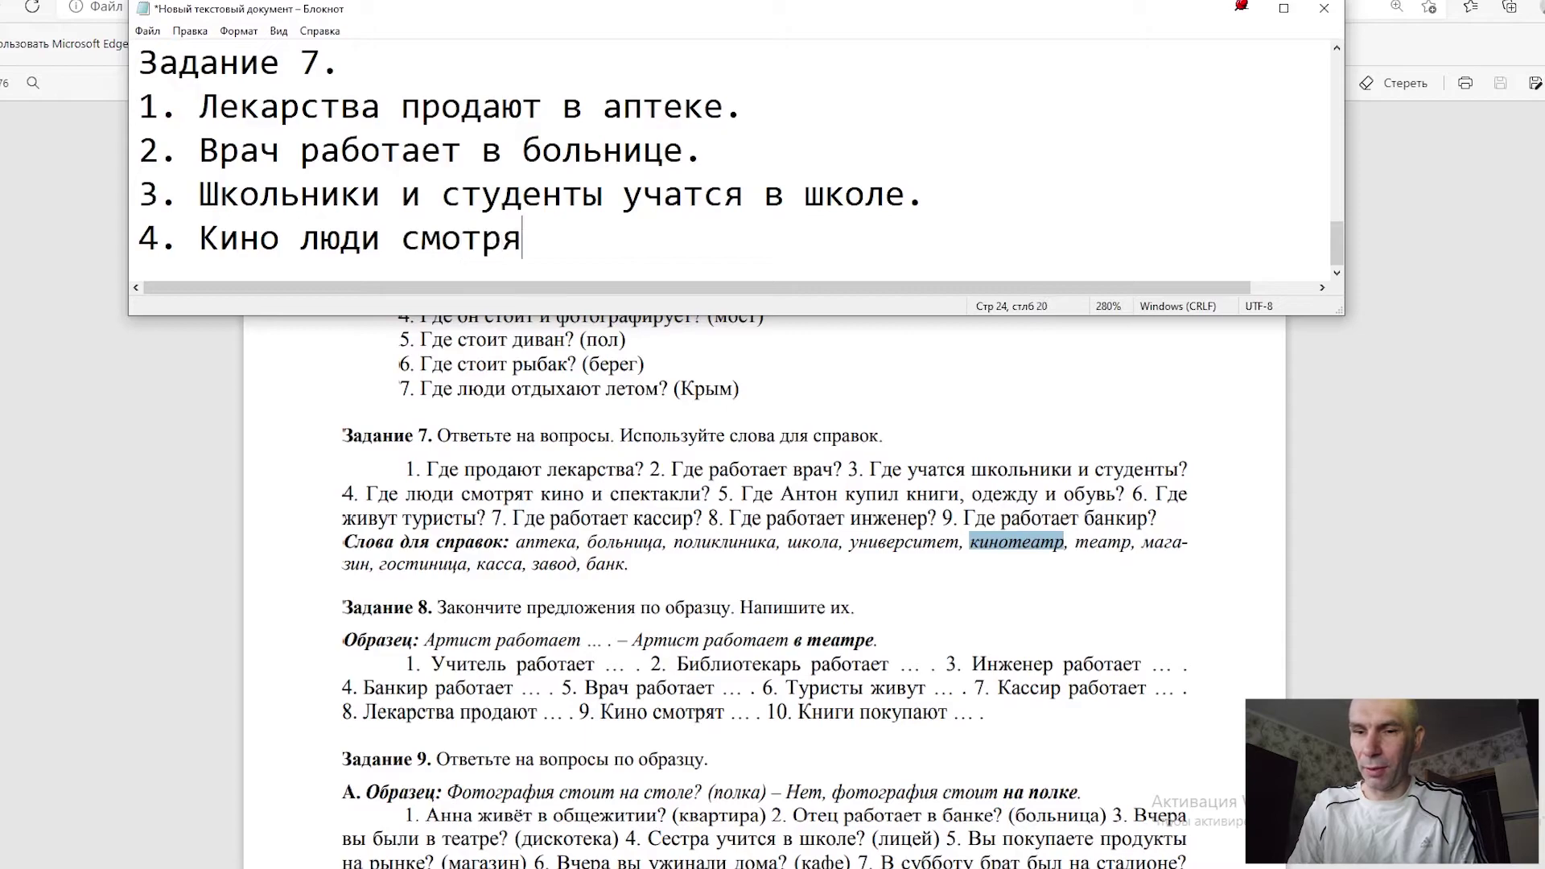
type("т в ки")
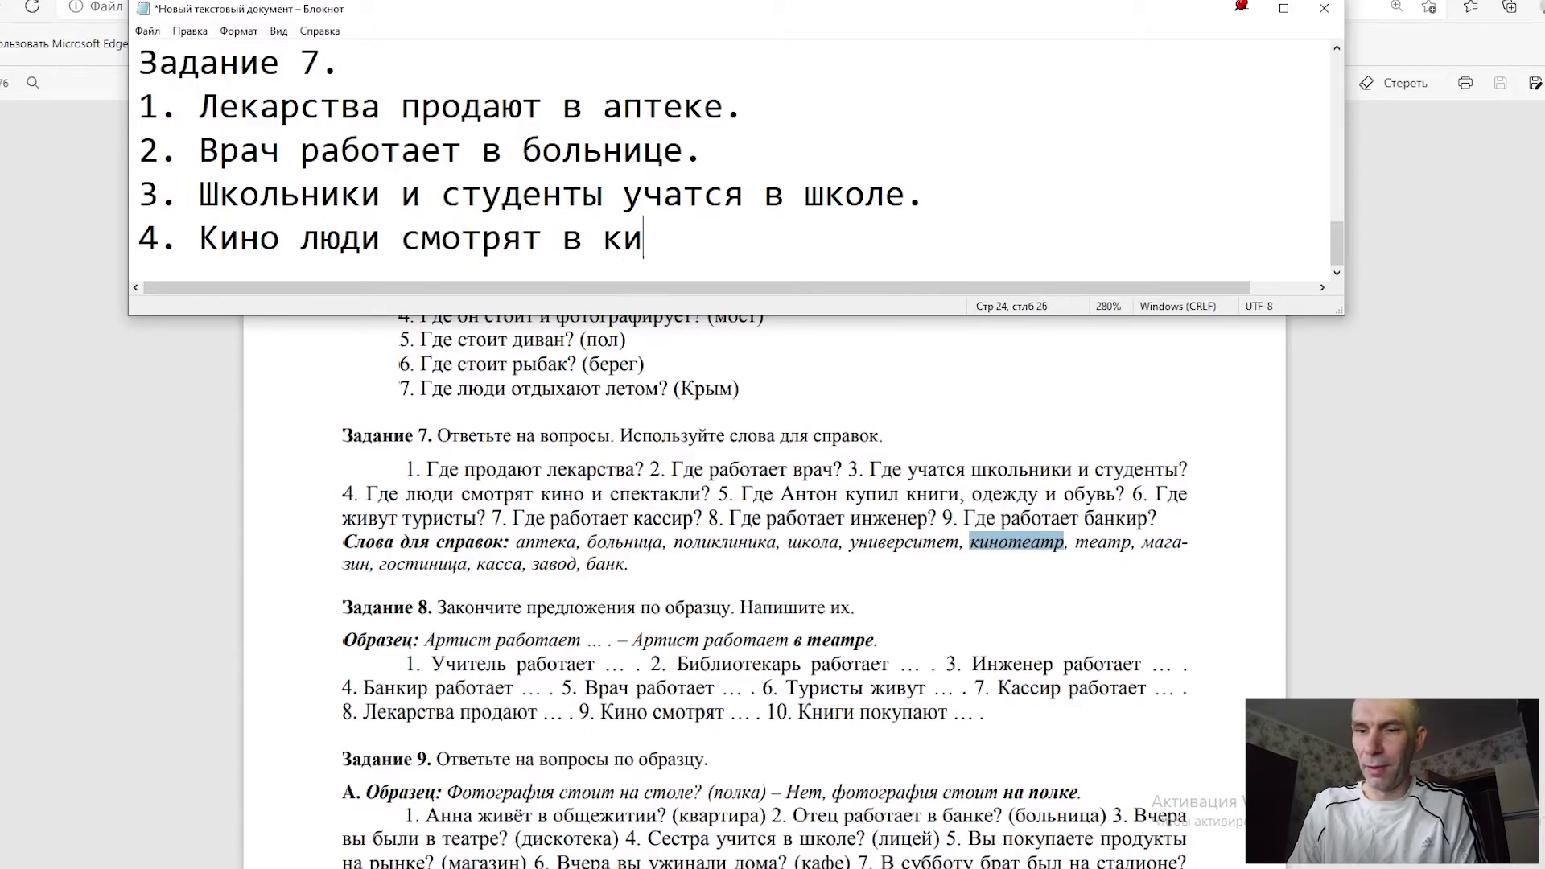
type("нотеатре.")
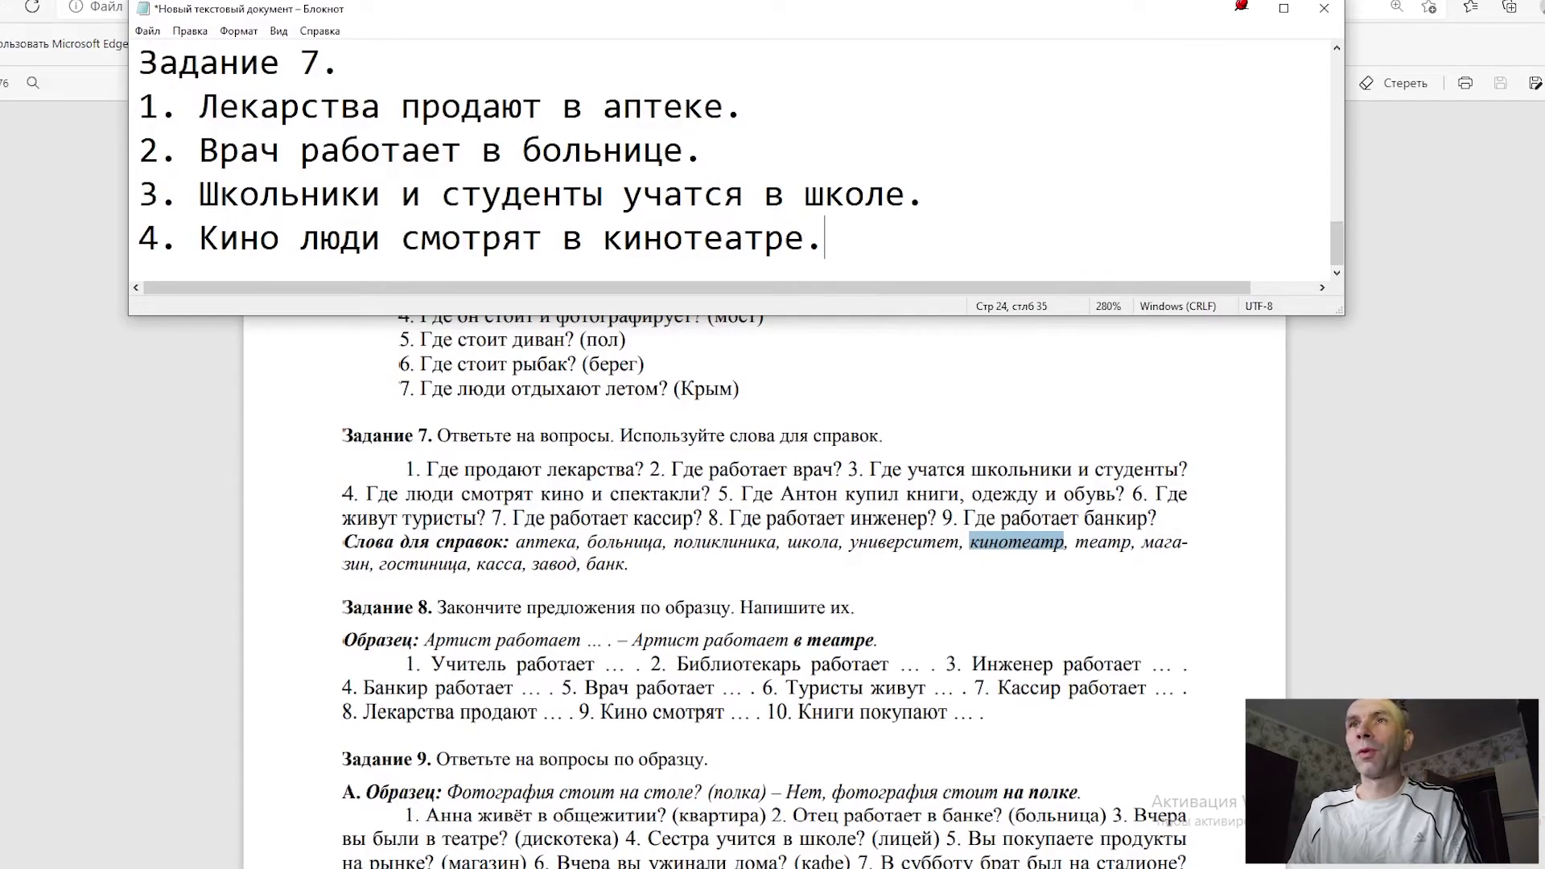
key("Return")
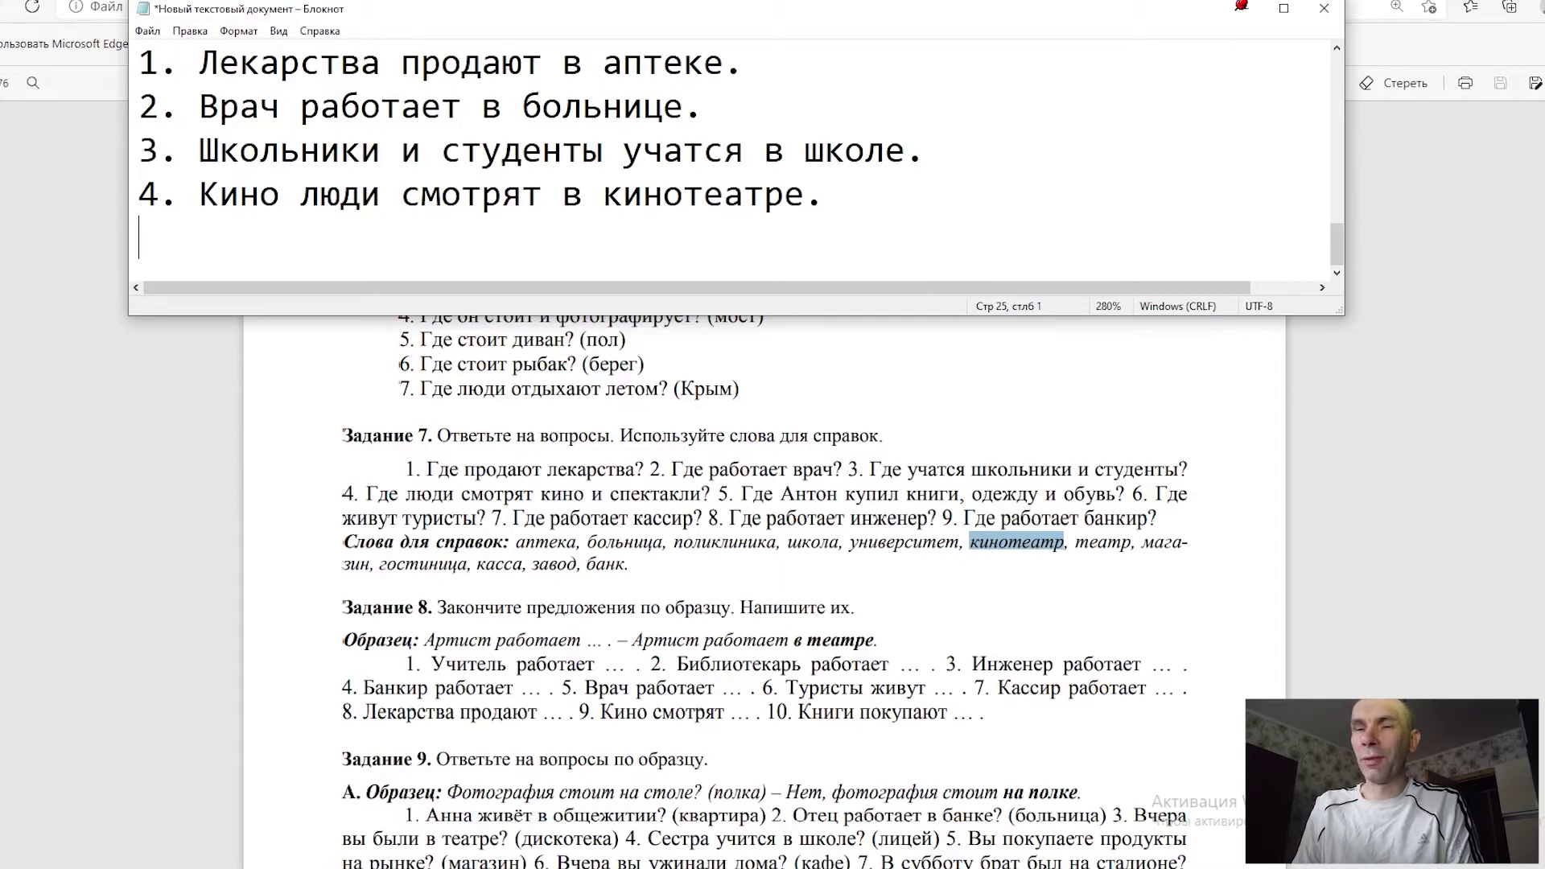
type("Спекта")
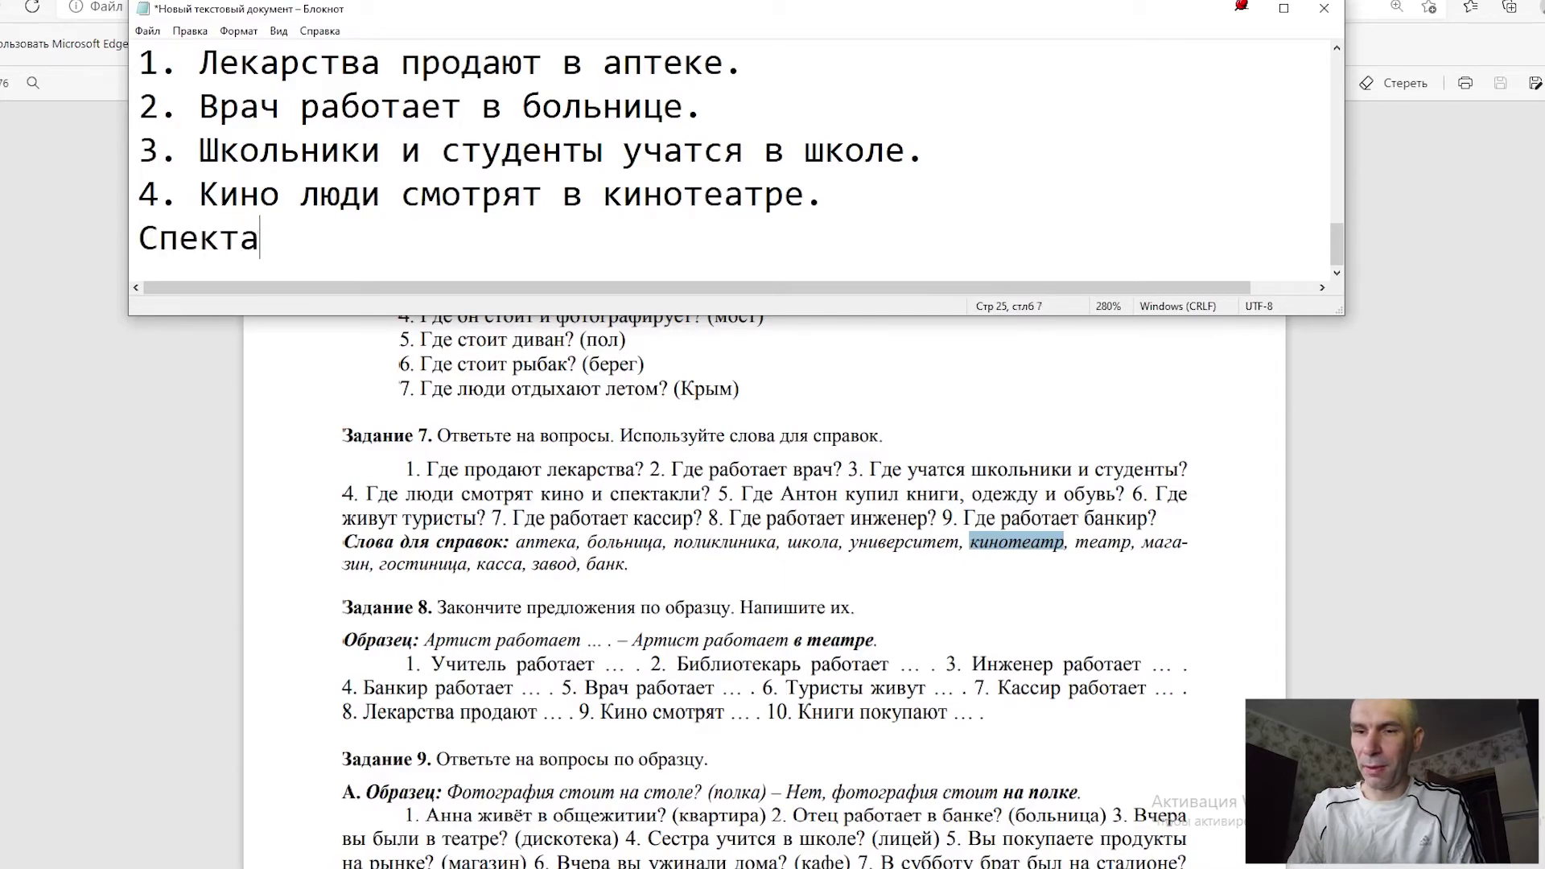
type("кли люд")
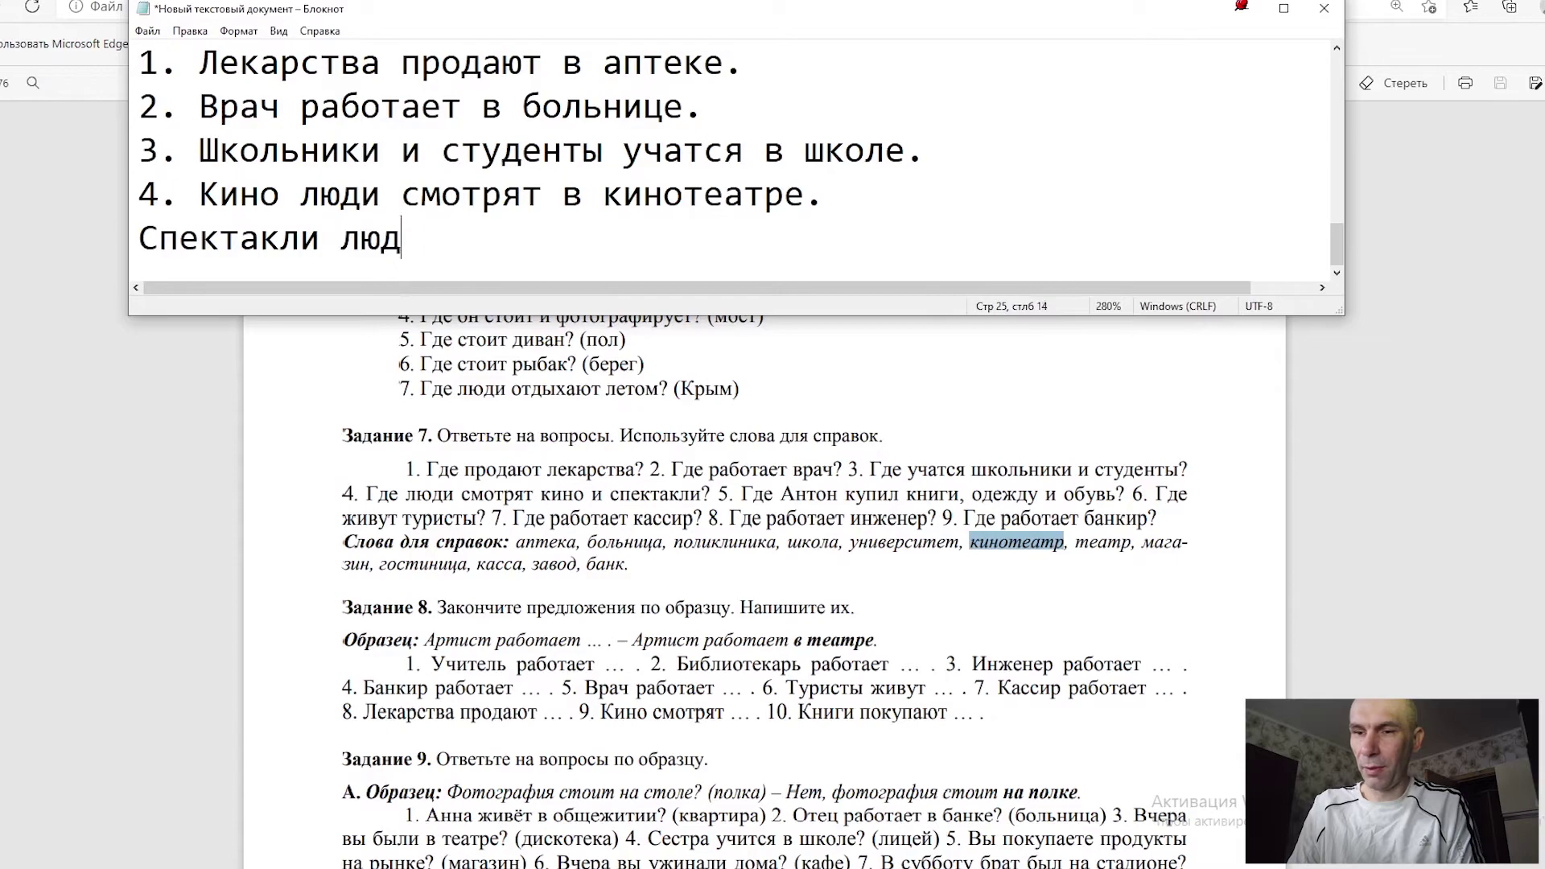
type("и смотря")
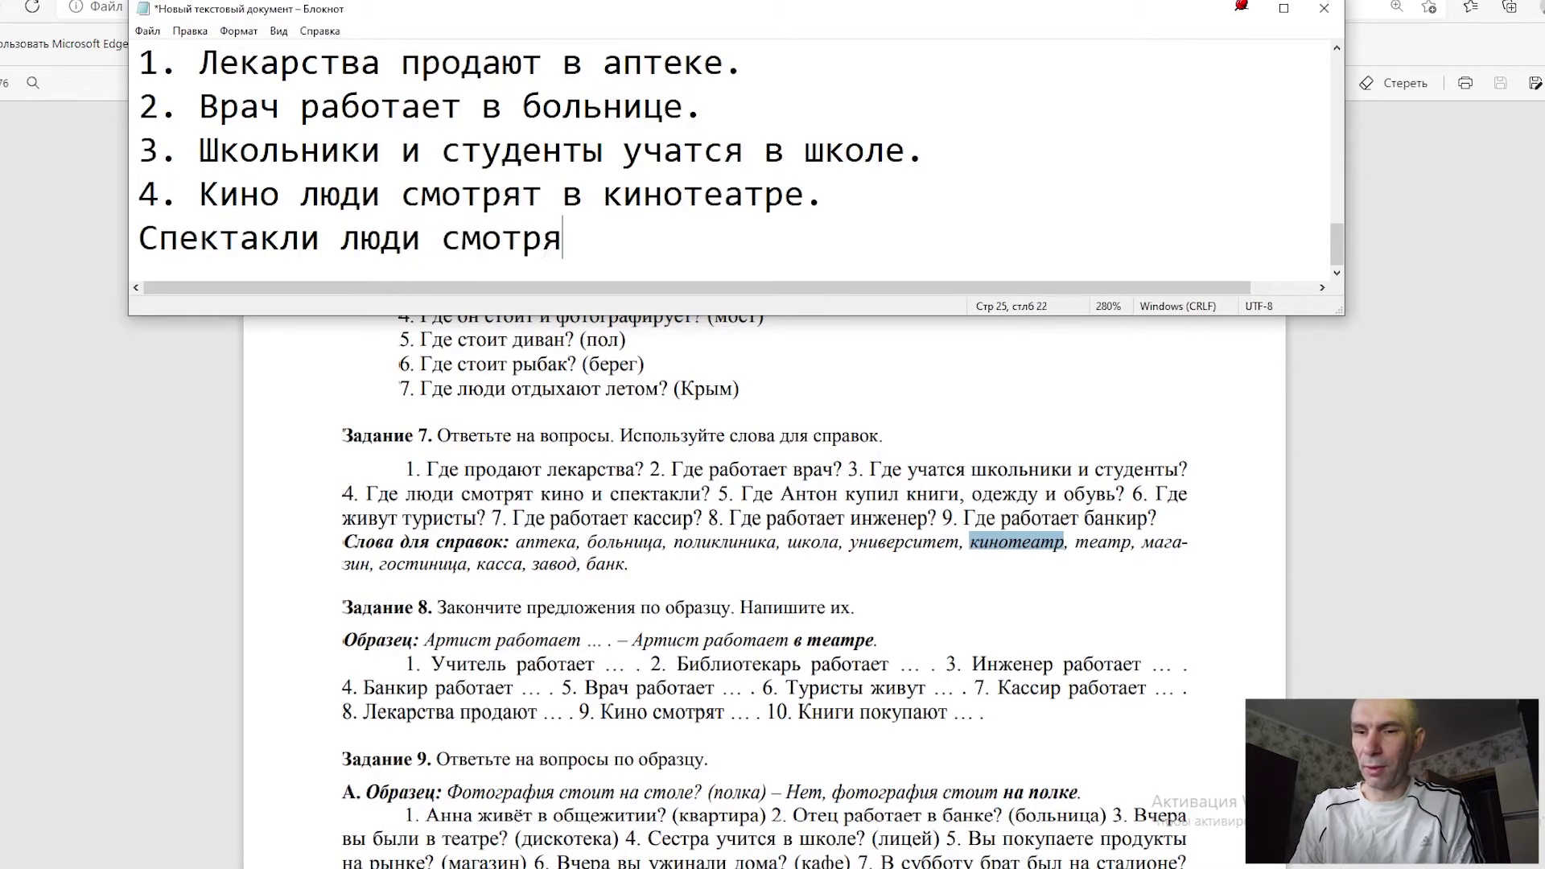
type("т в ")
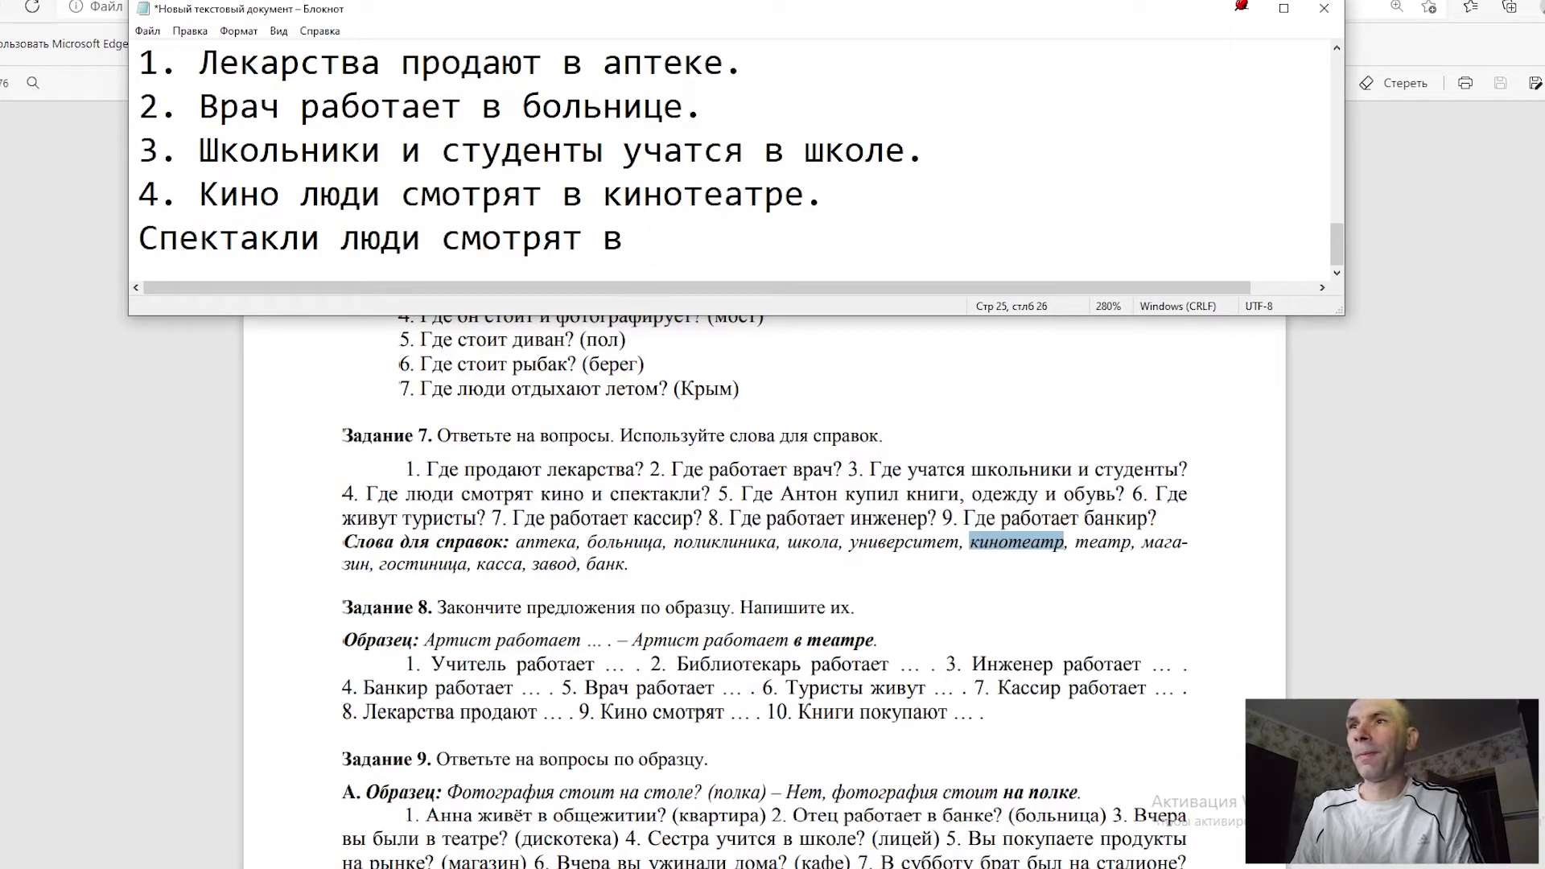
type("теат")
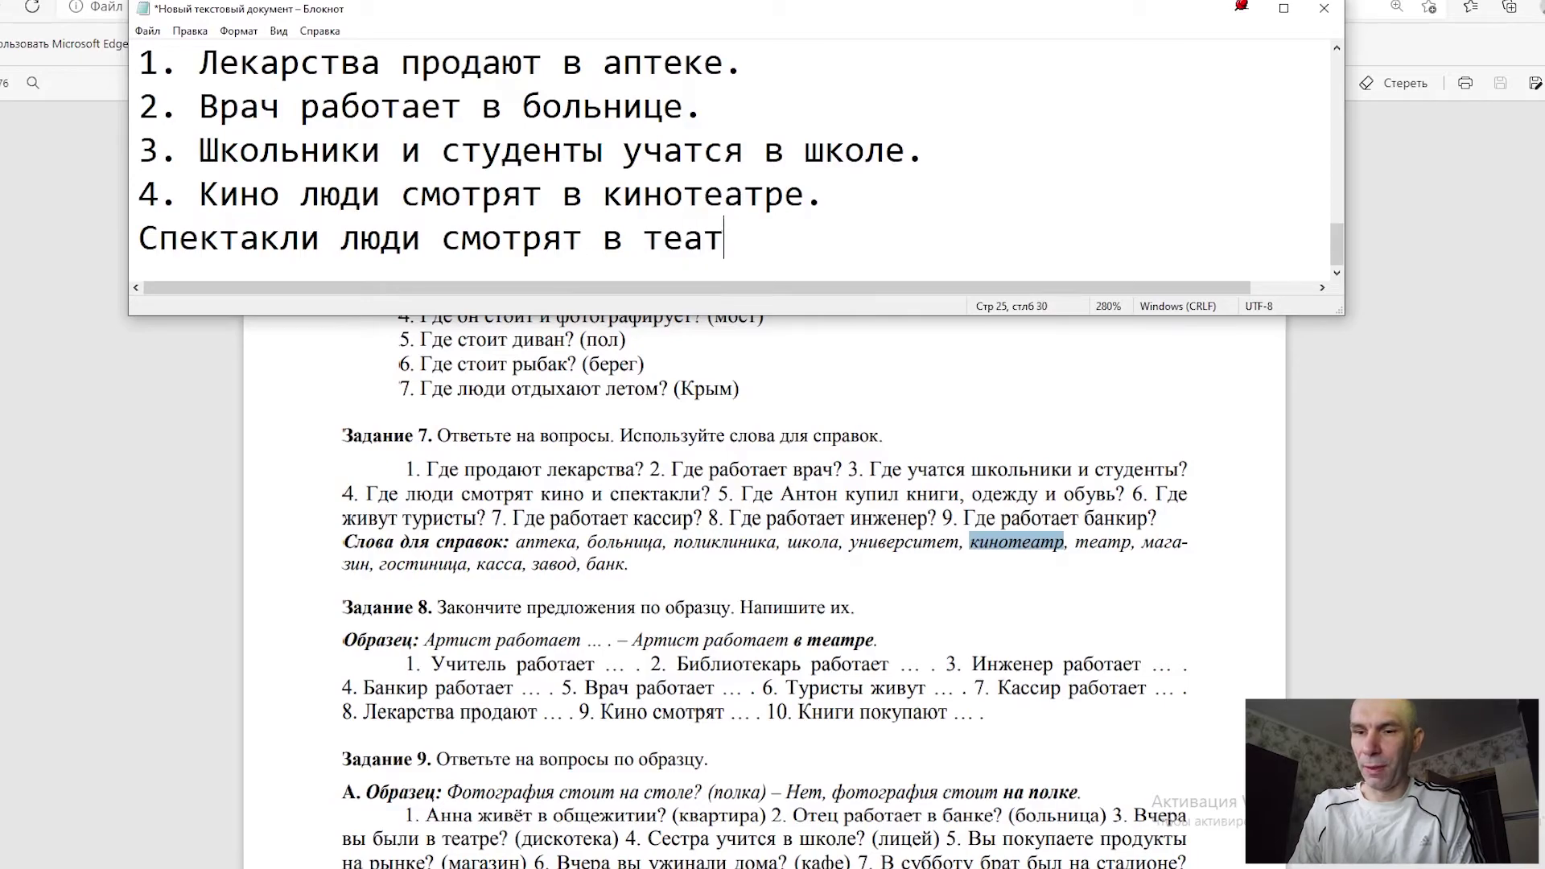
type("ре.")
key("Return")
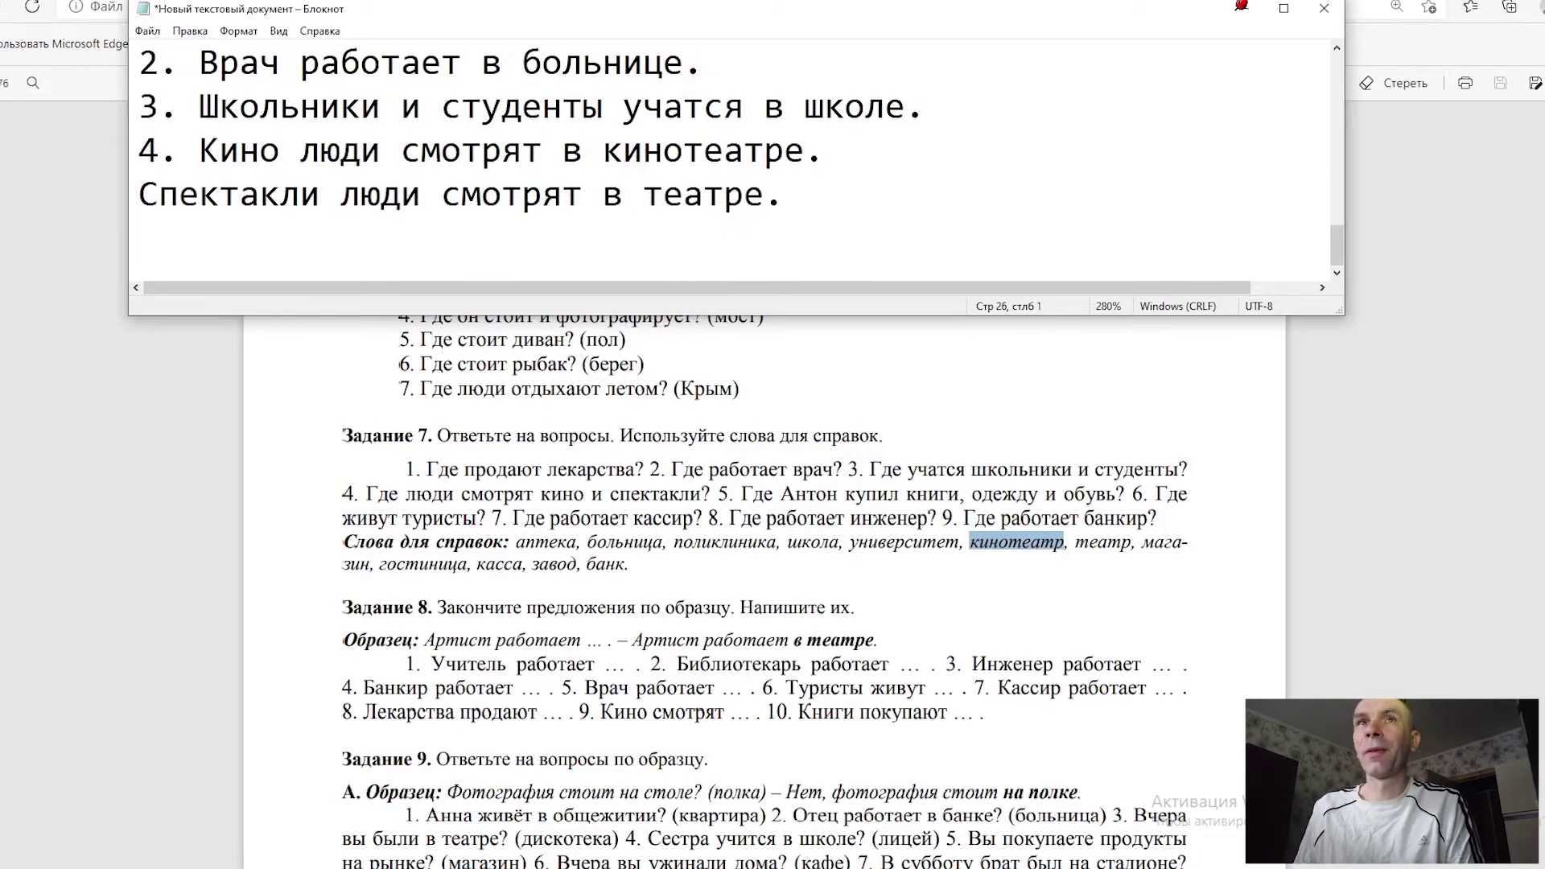
type("5.")
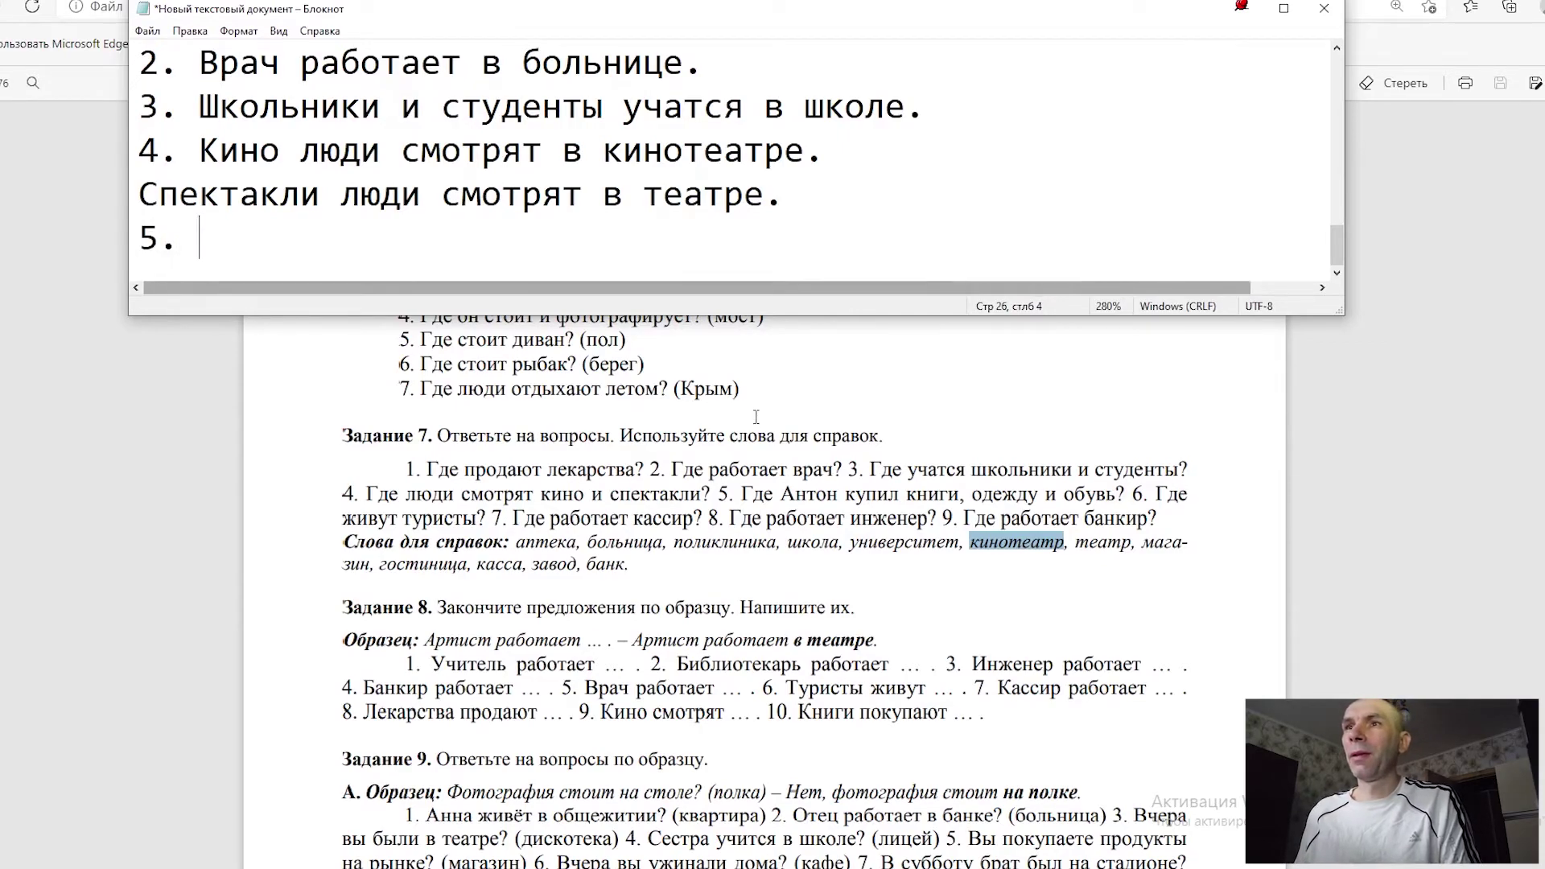
Step: Answer item 5 with 'Антон купил книги одежду и обувь в магазине.' and mark гостиница for item 6
left_click(740, 492)
left_click_drag(728, 493, 1121, 495)
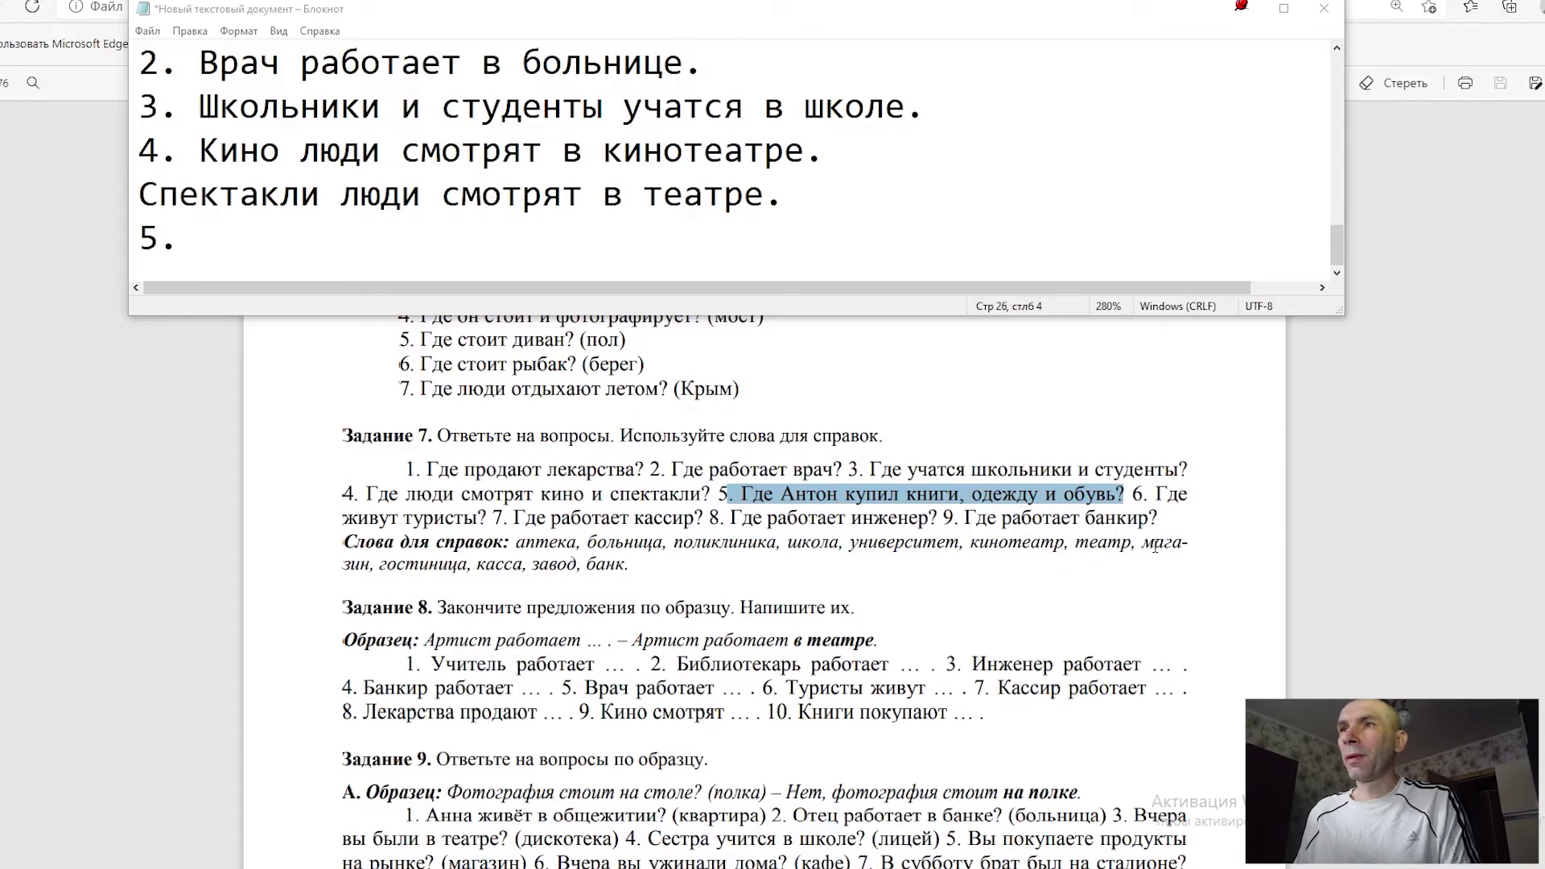
left_click_drag(1147, 546, 1182, 564)
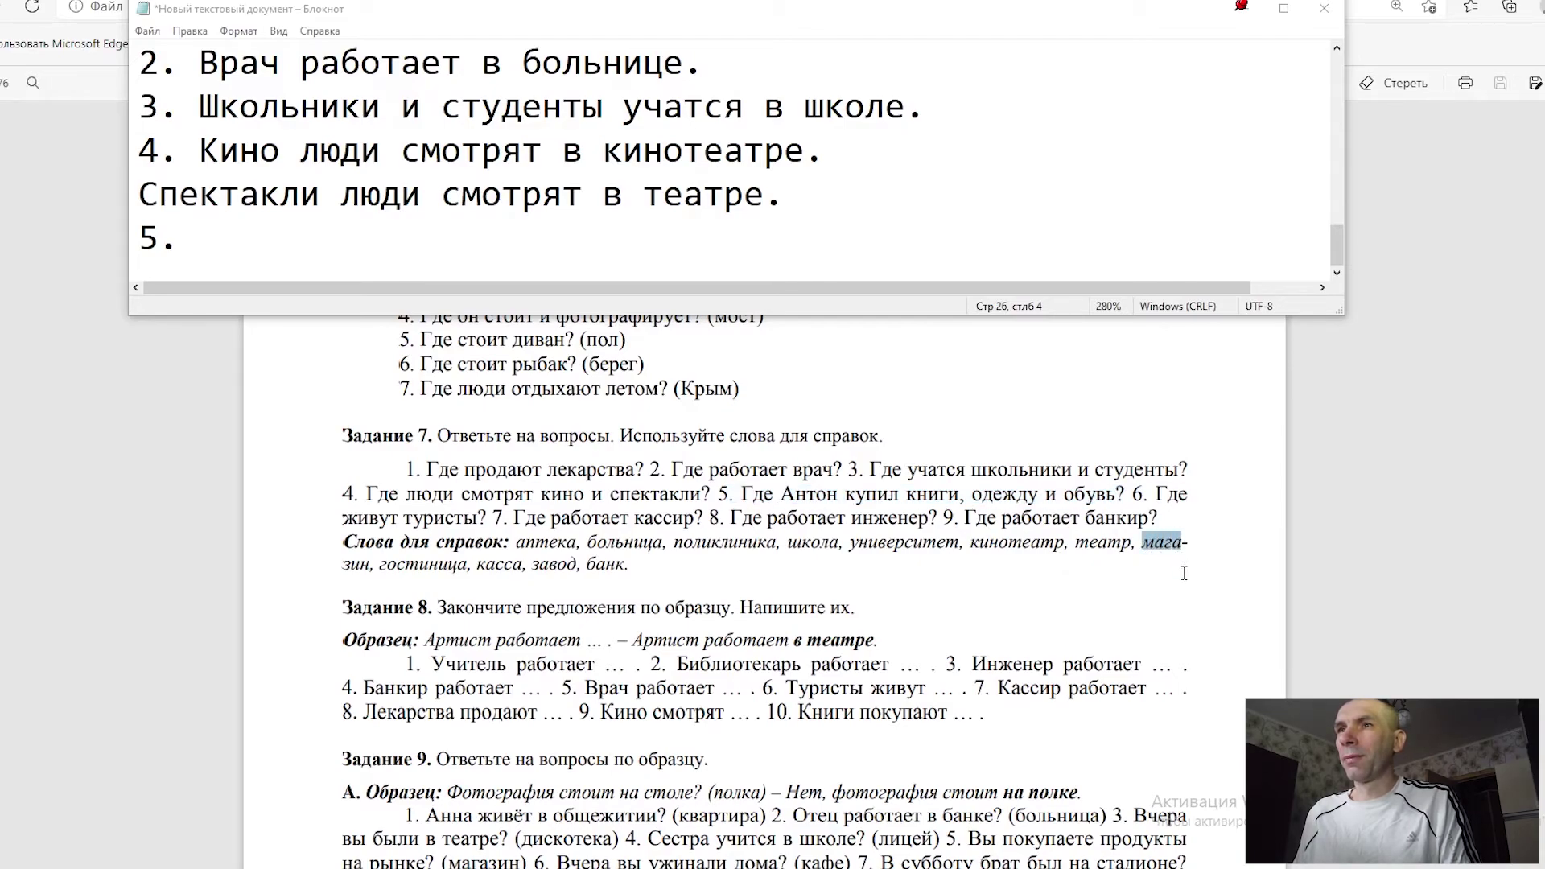
mouse_move(740, 493)
left_mouse_down()
mouse_move(953, 518)
mouse_move(1016, 493)
left_mouse_up()
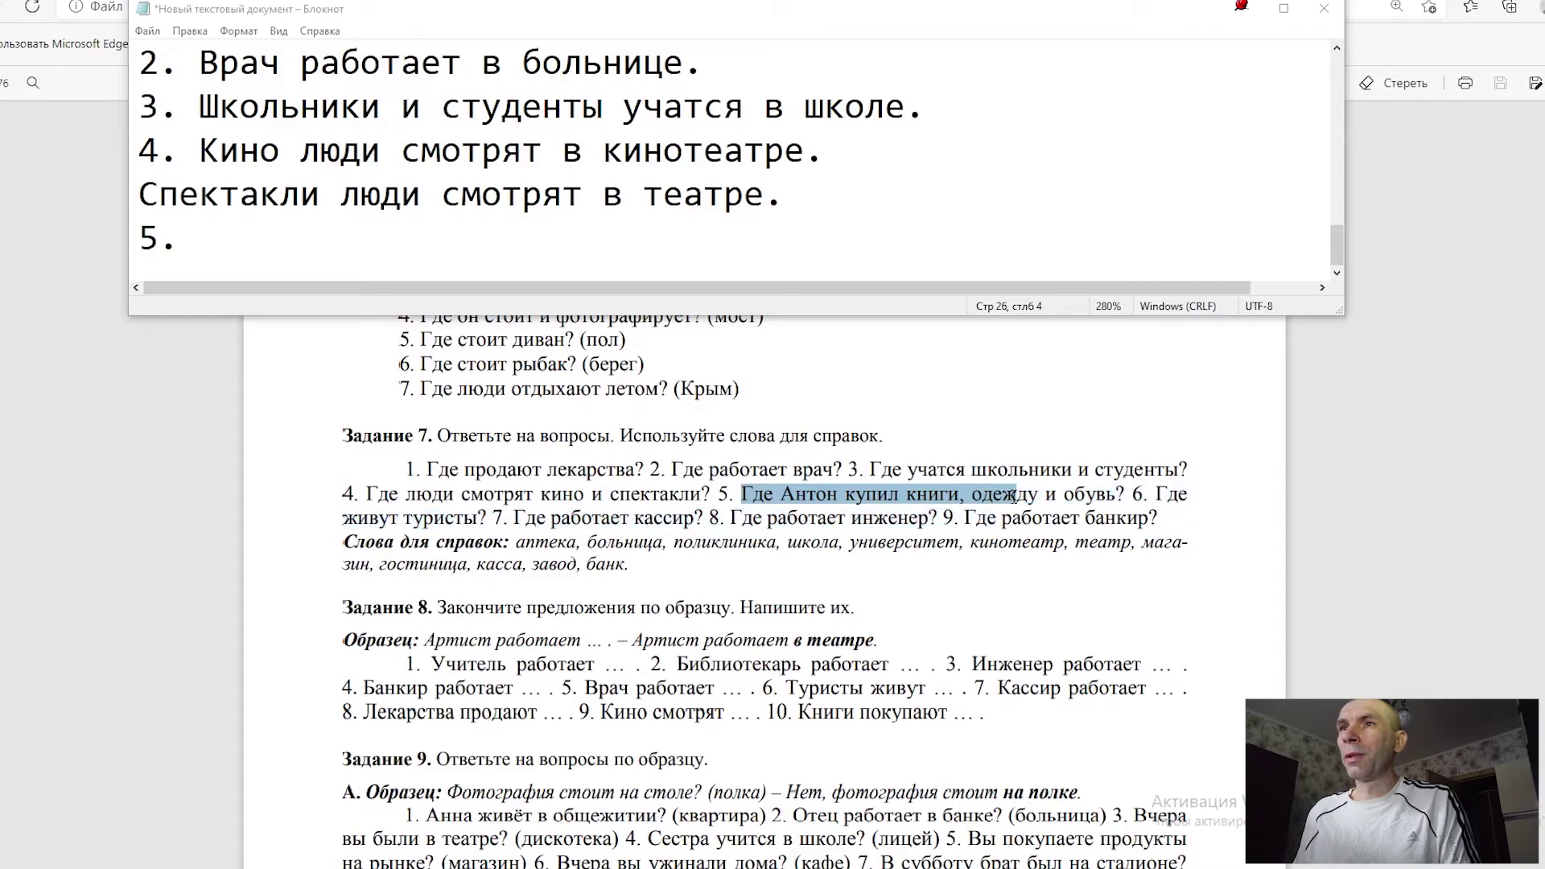
left_click(205, 241)
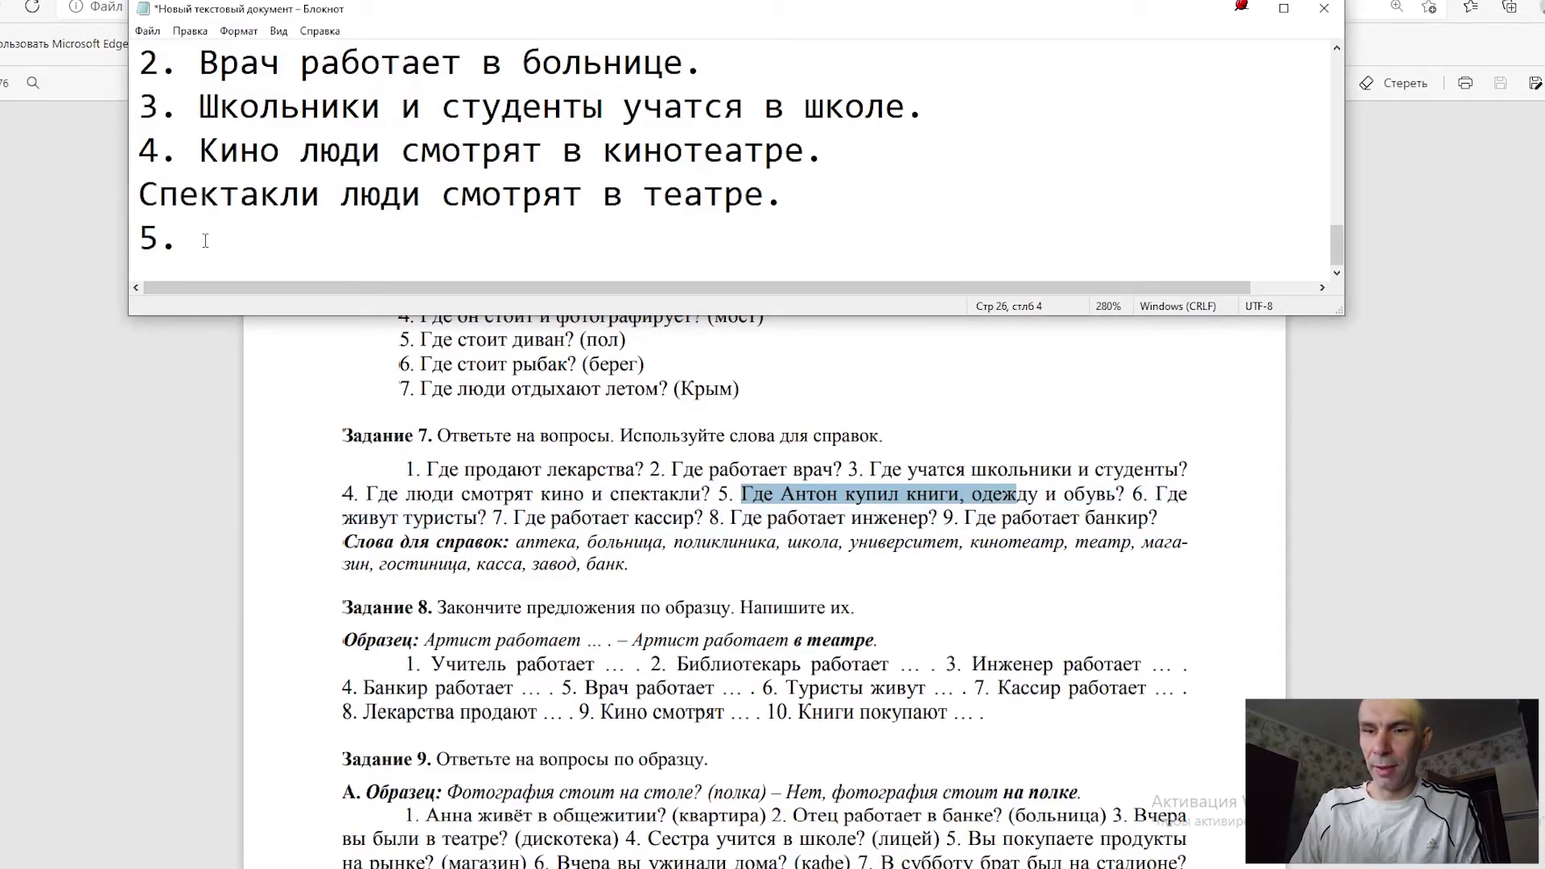
type("Антон ку")
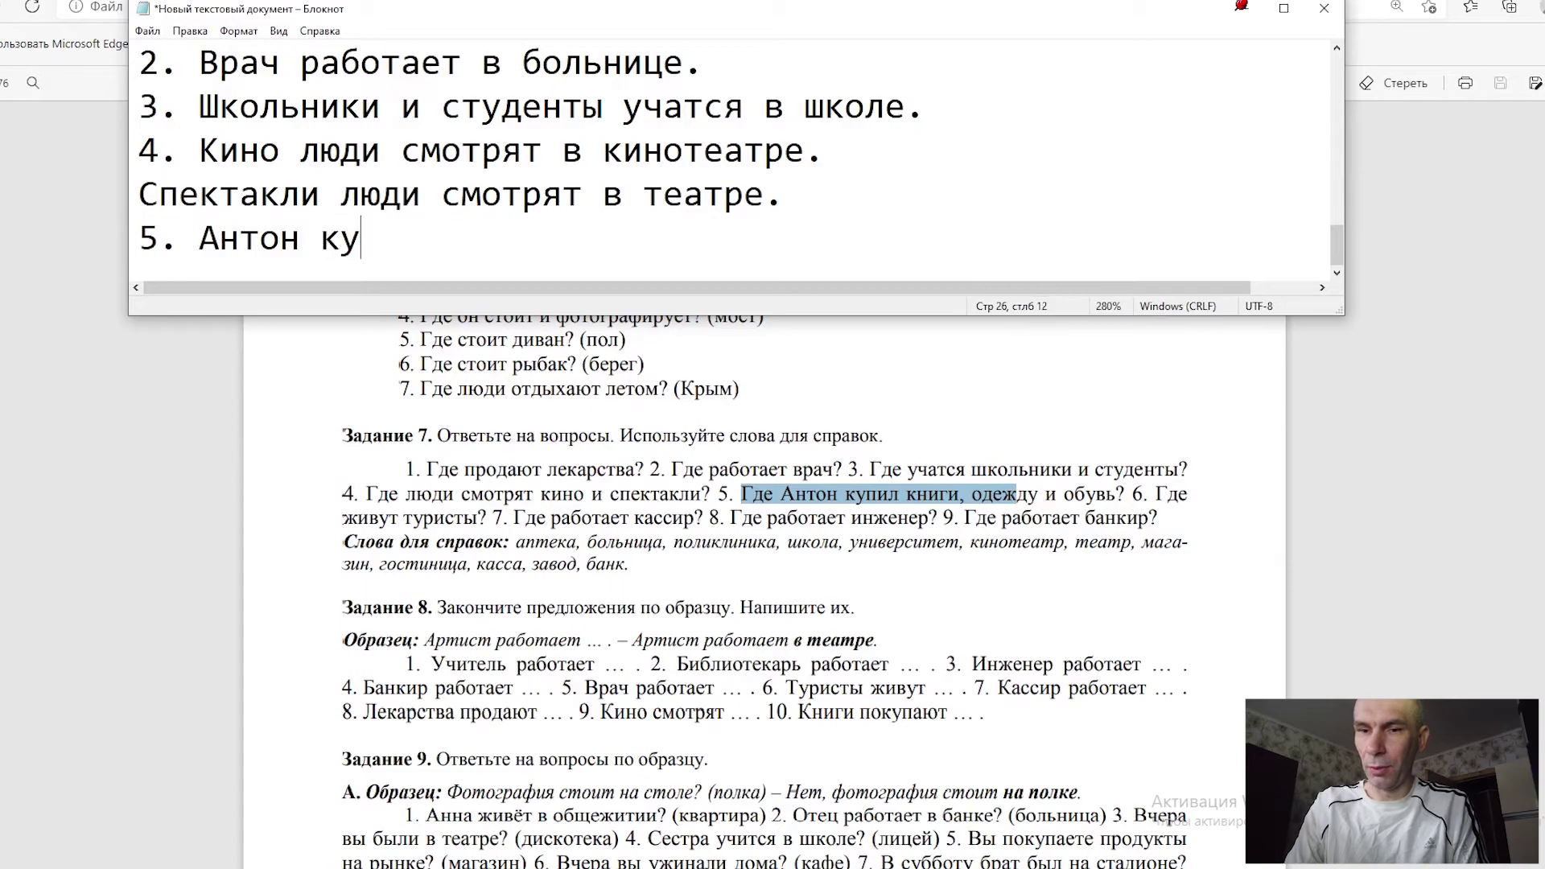
type("пил кни")
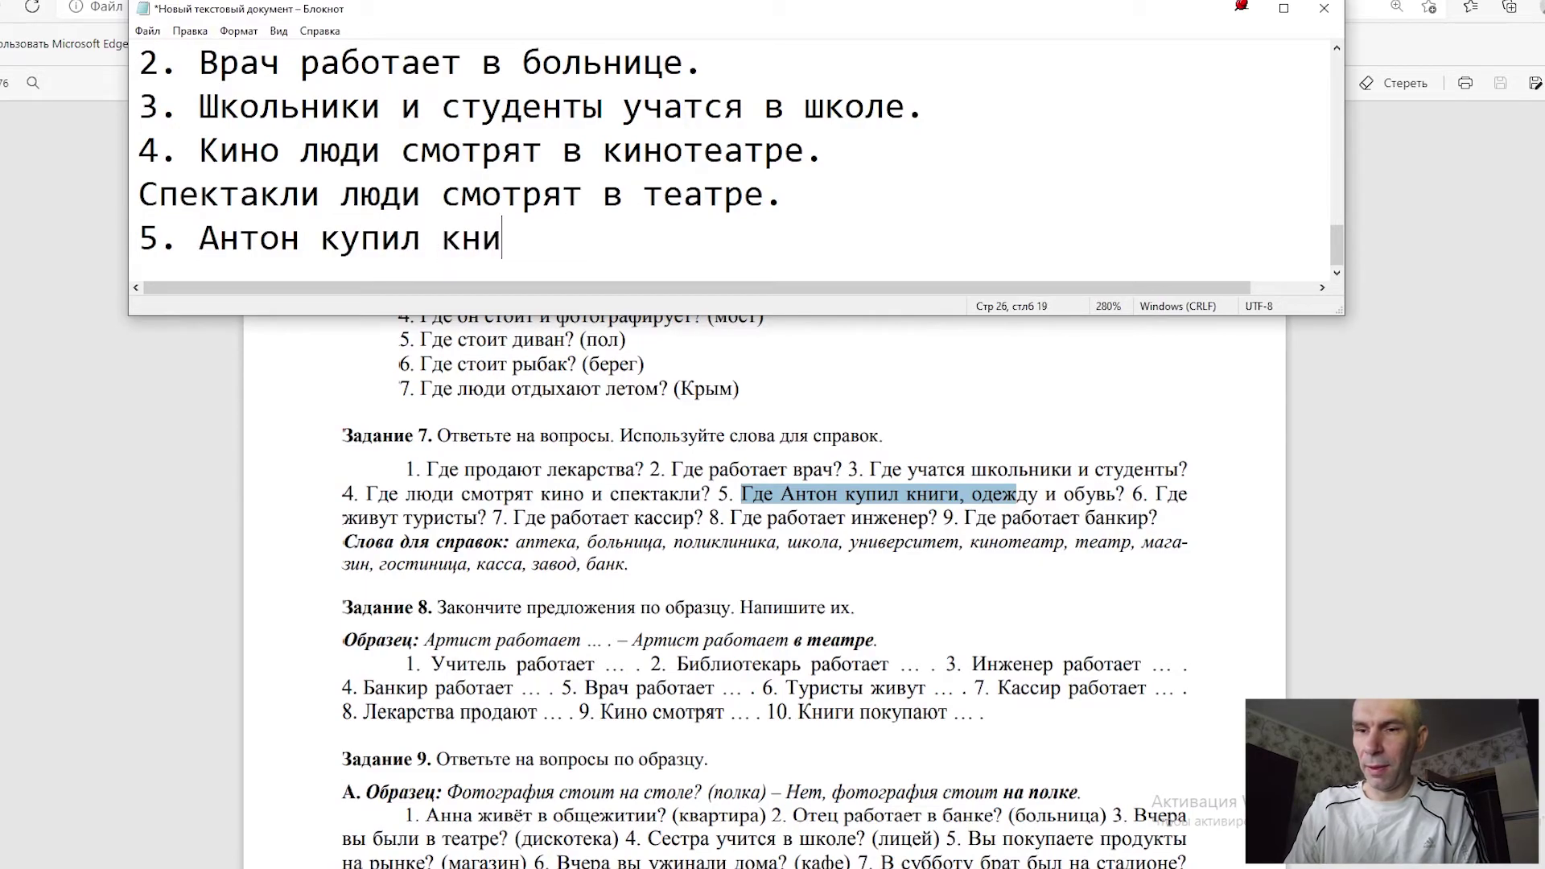
type("ги оде")
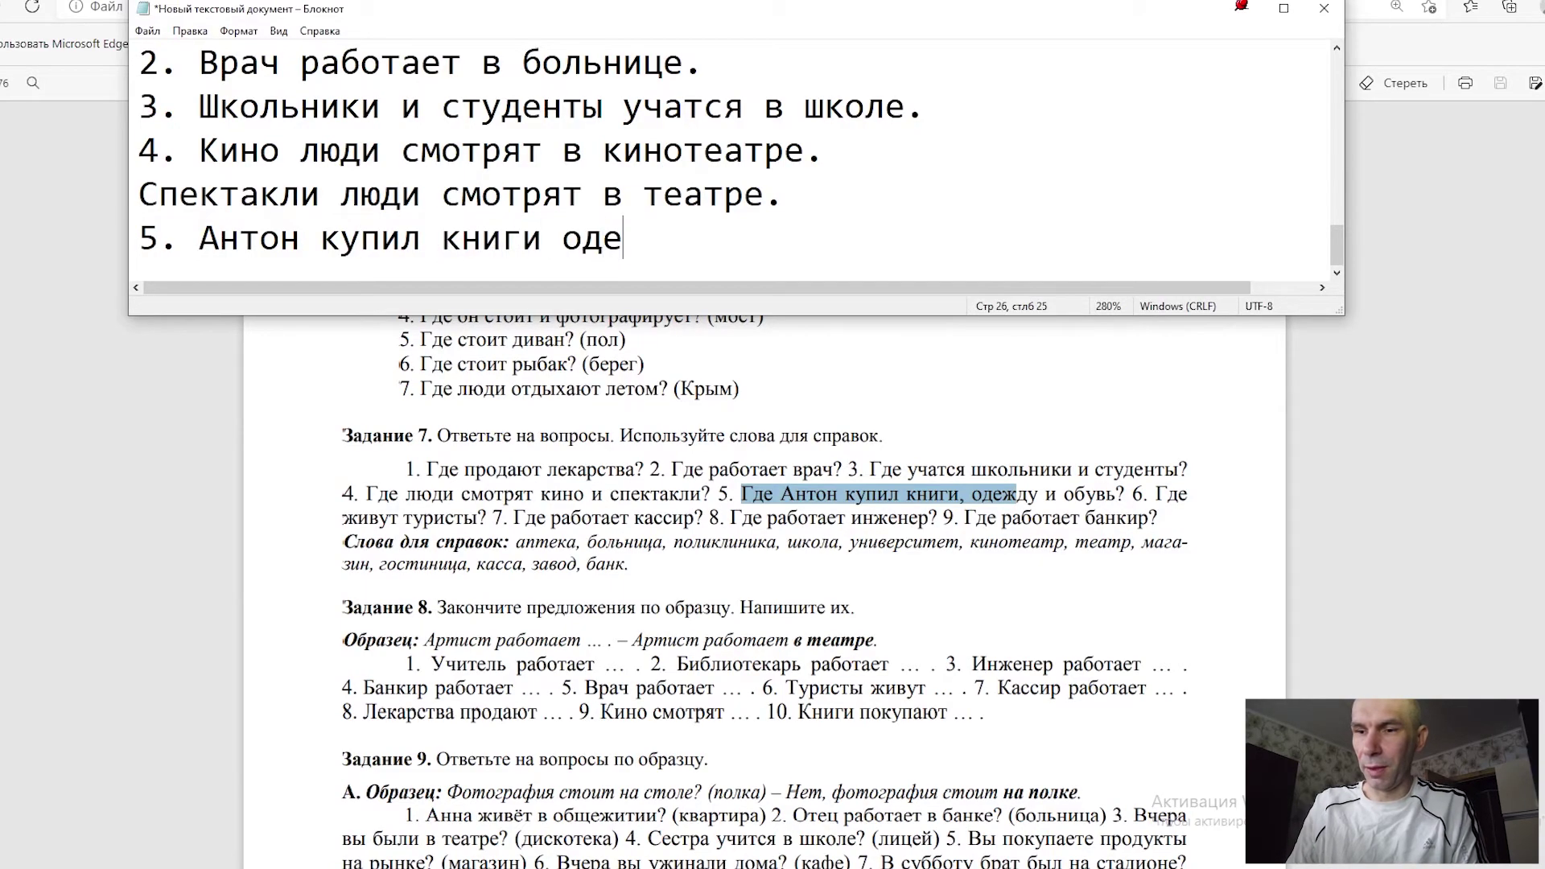
type("жду и об")
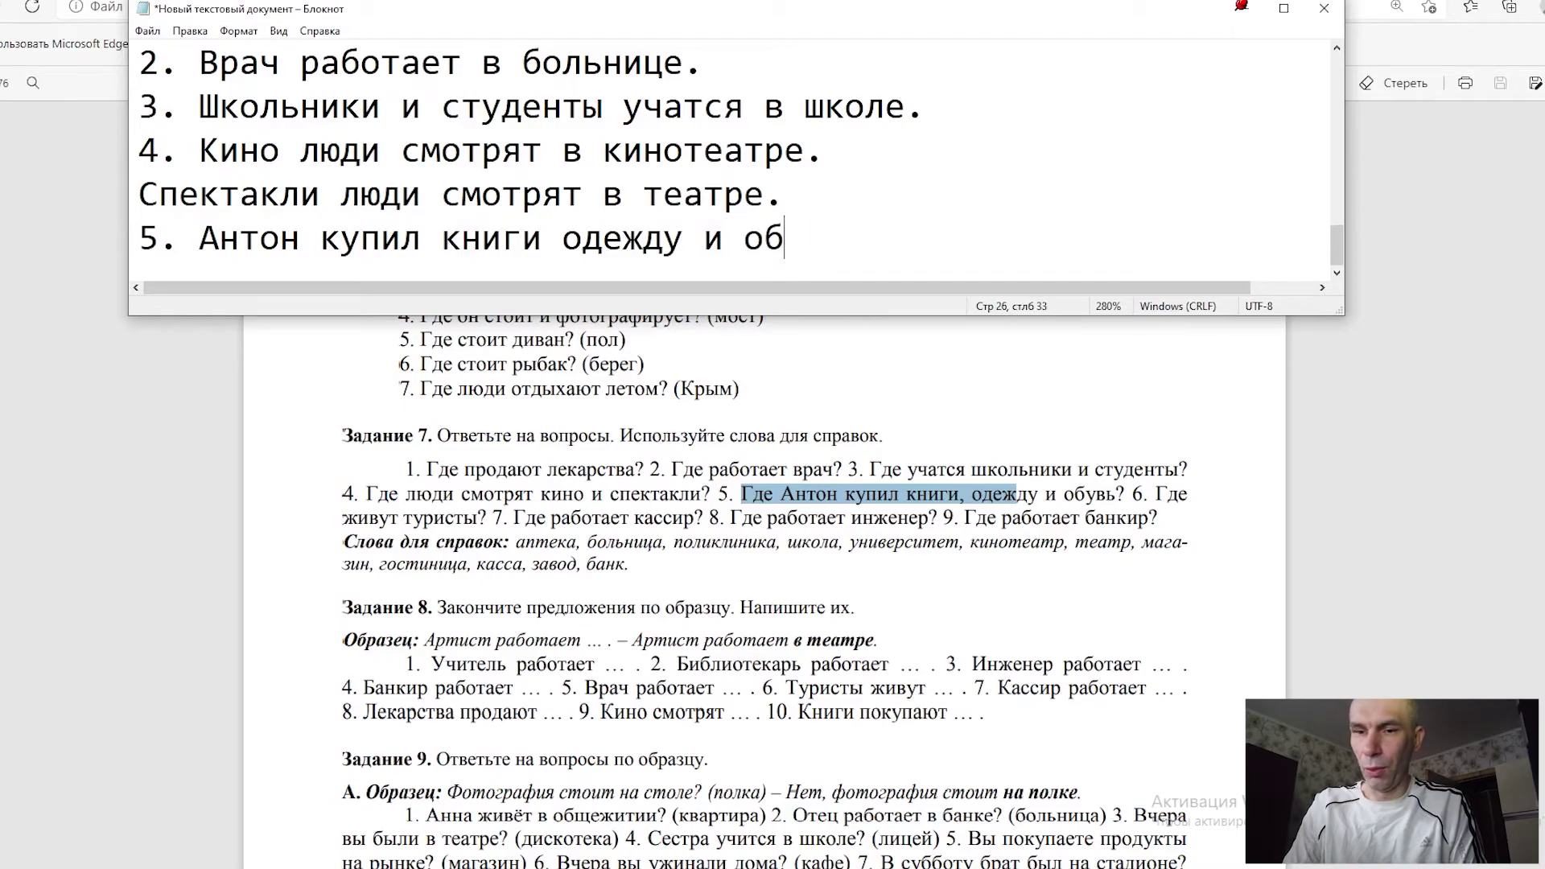
type("увь в ма")
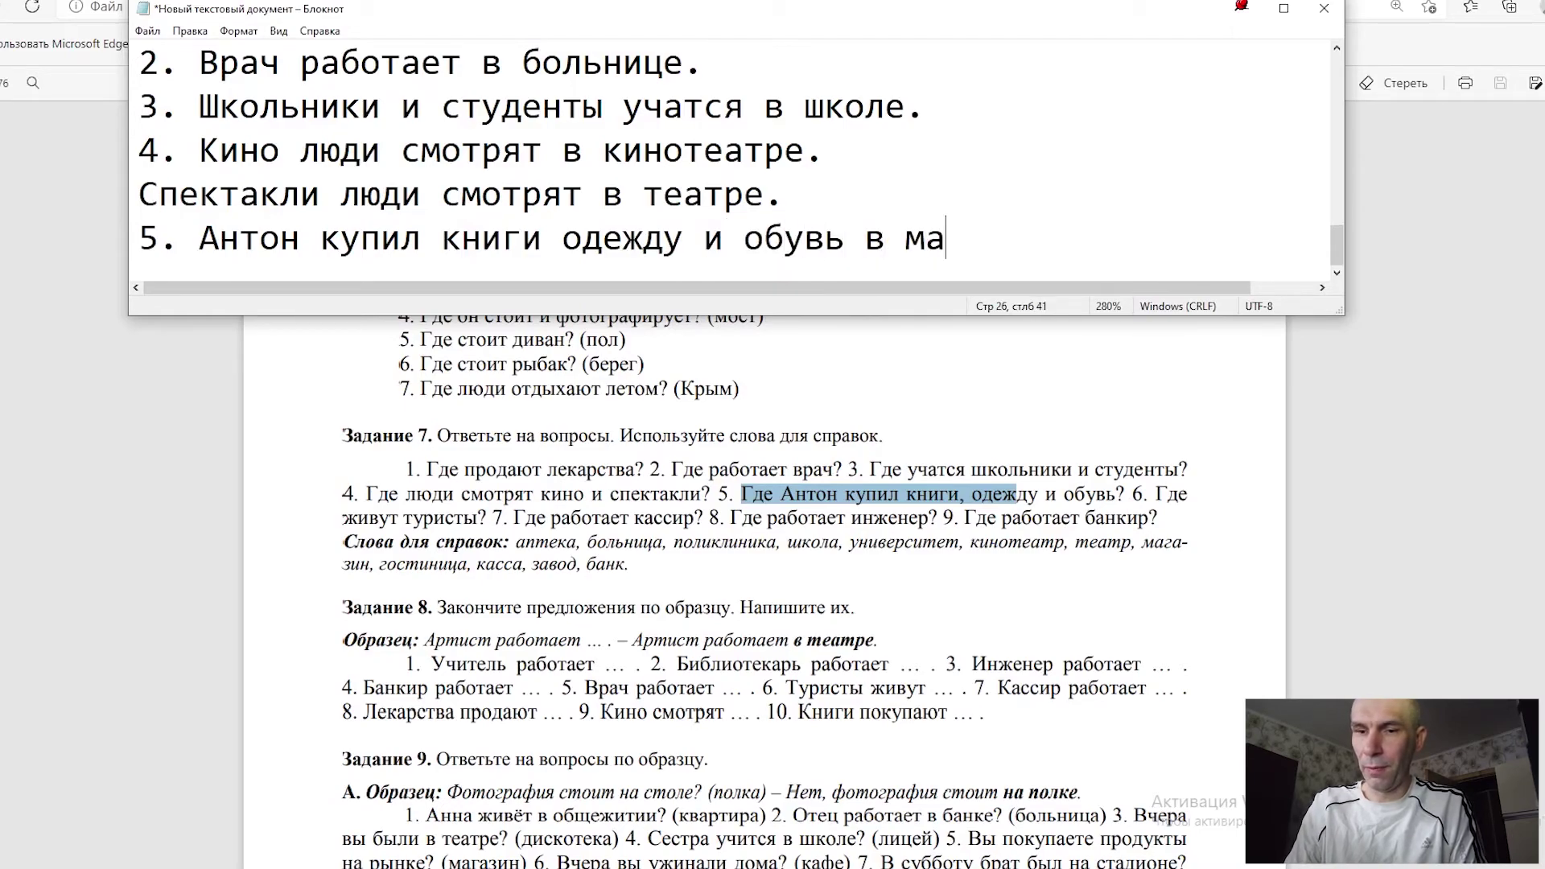
type("газин")
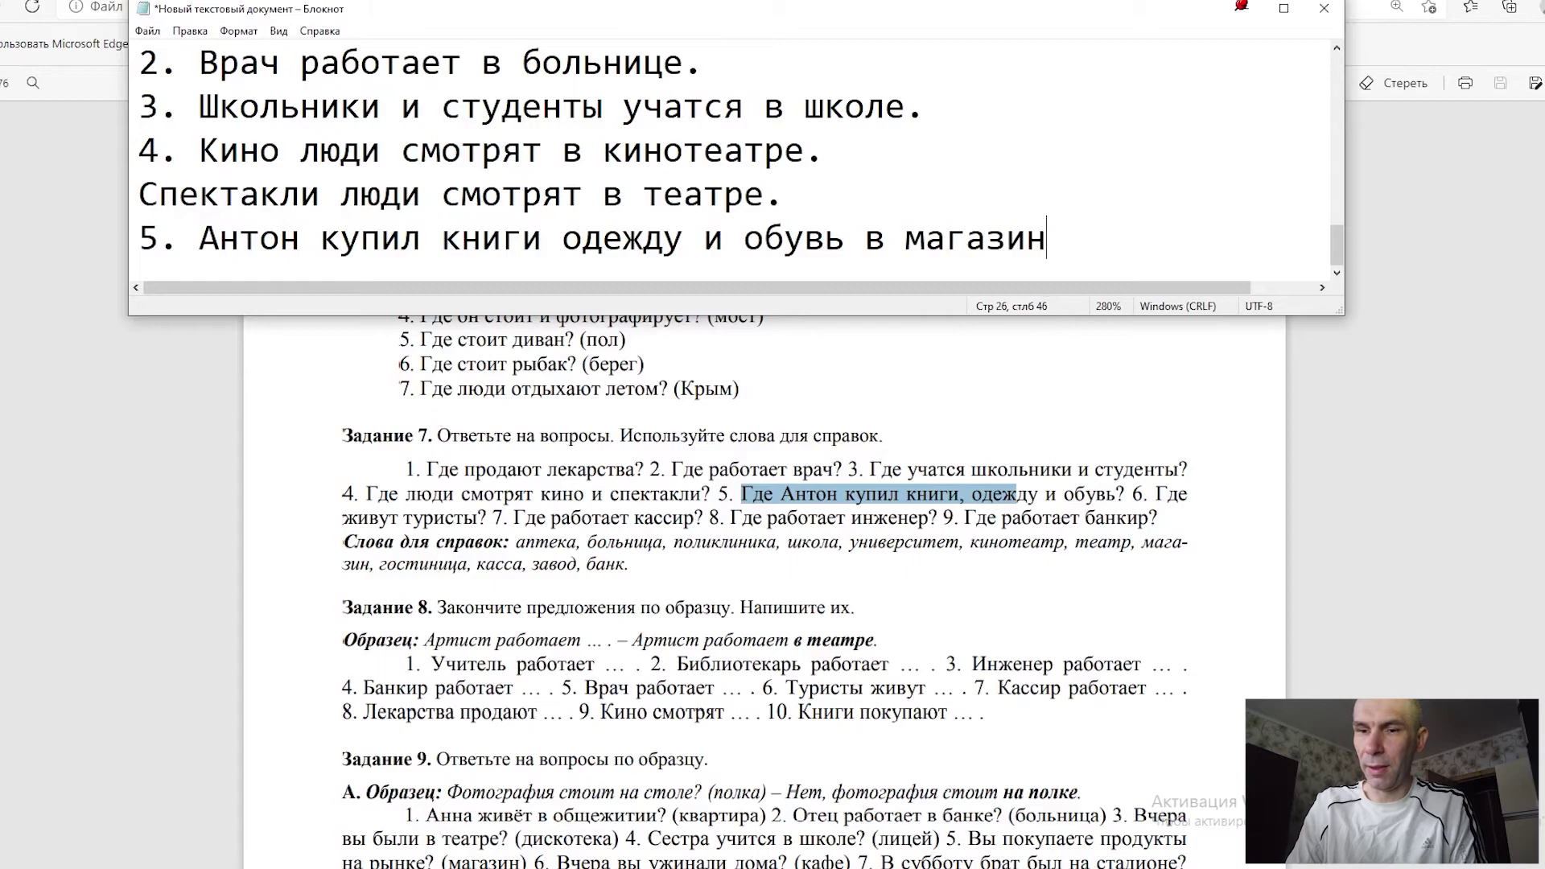
type("е.")
key("Return")
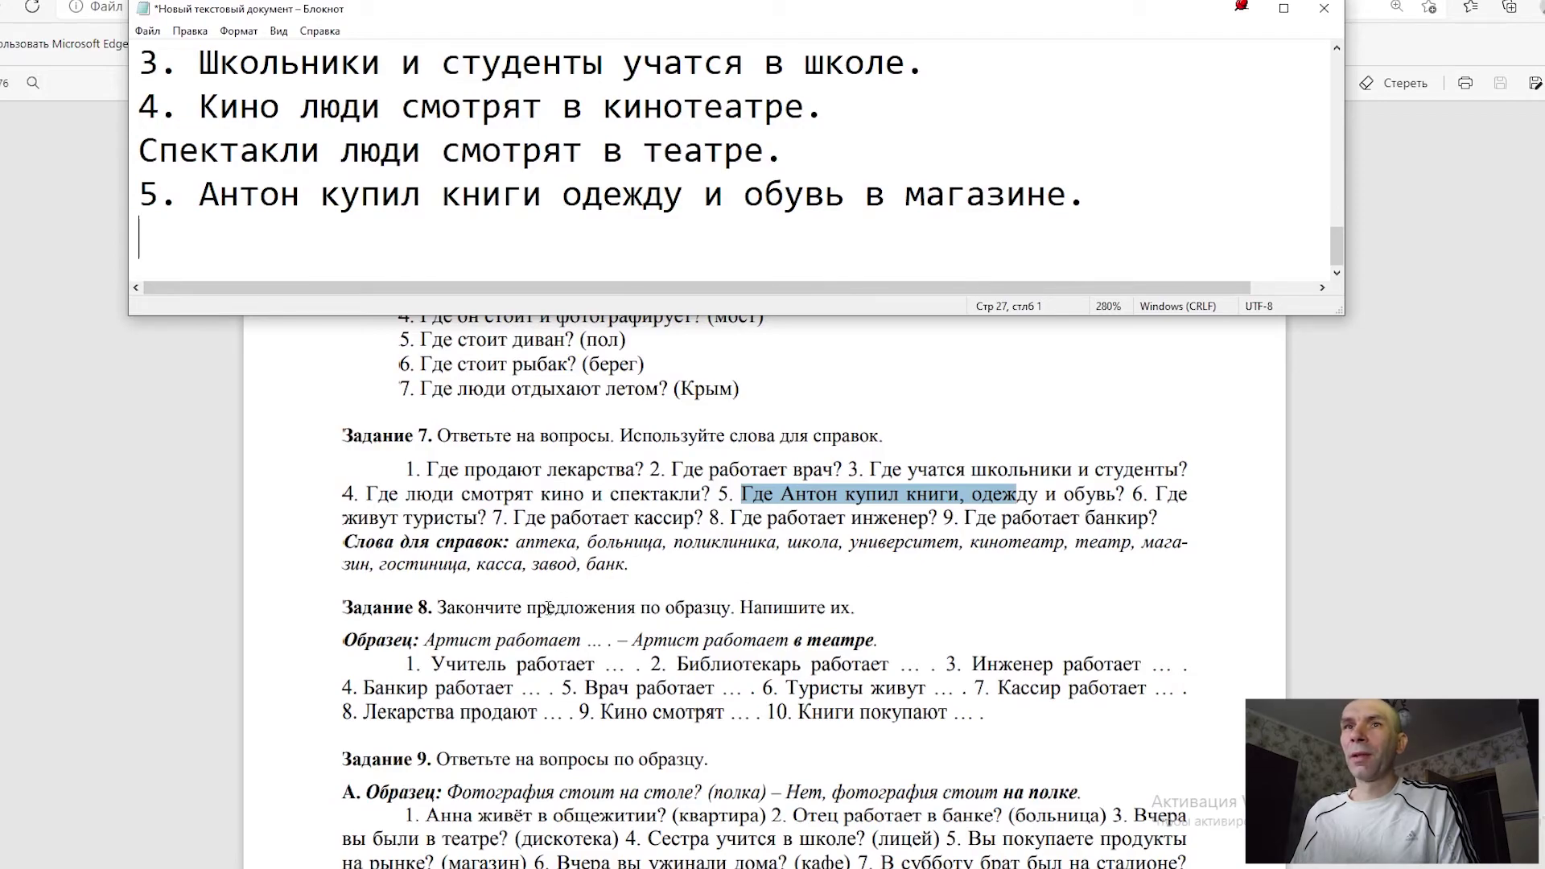
left_click_drag(378, 563, 473, 566)
key("ctrl+c")
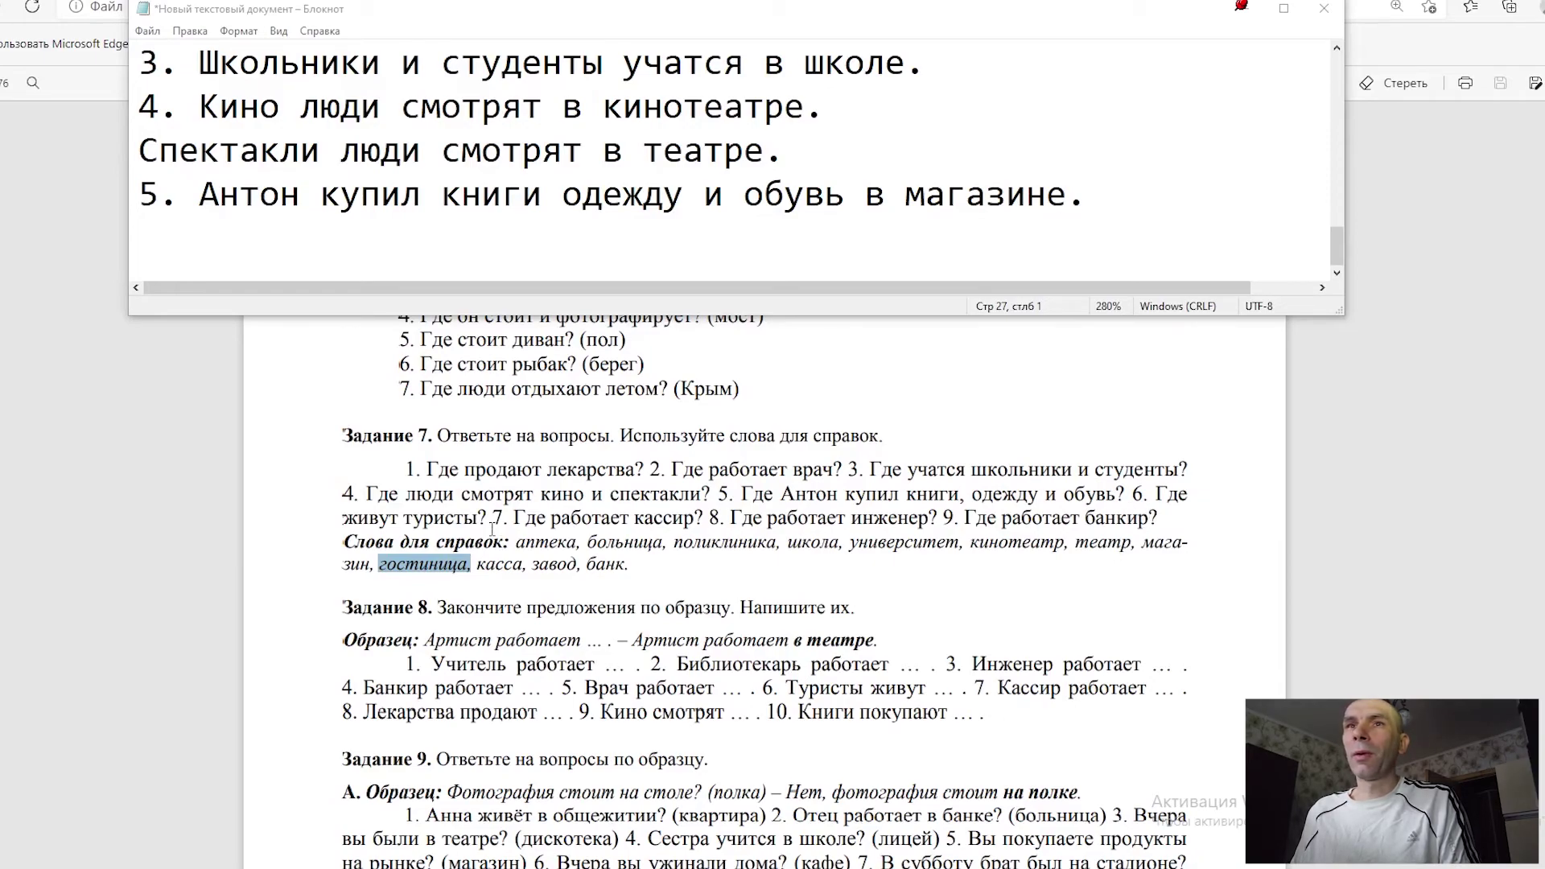
Step: Mark question 6, type '6. Туристы живут в гостинице.', and number the next line '7.'
mouse_move(1156, 494)
left_mouse_down()
mouse_move(1195, 506)
mouse_move(441, 522)
mouse_move(486, 521)
left_mouse_up()
left_click(144, 234)
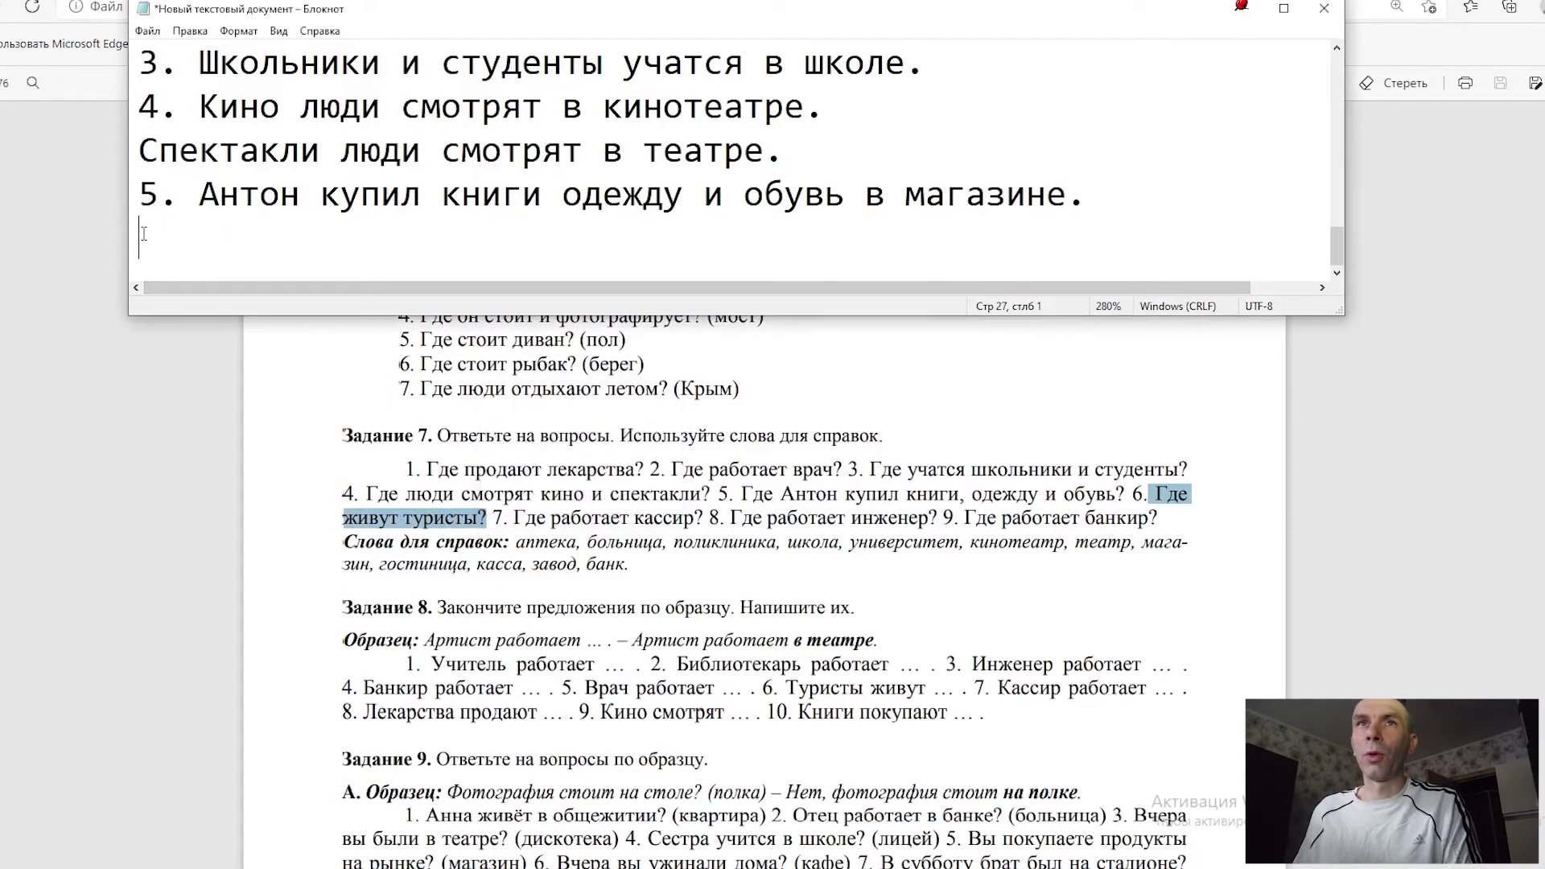
type("6. Т")
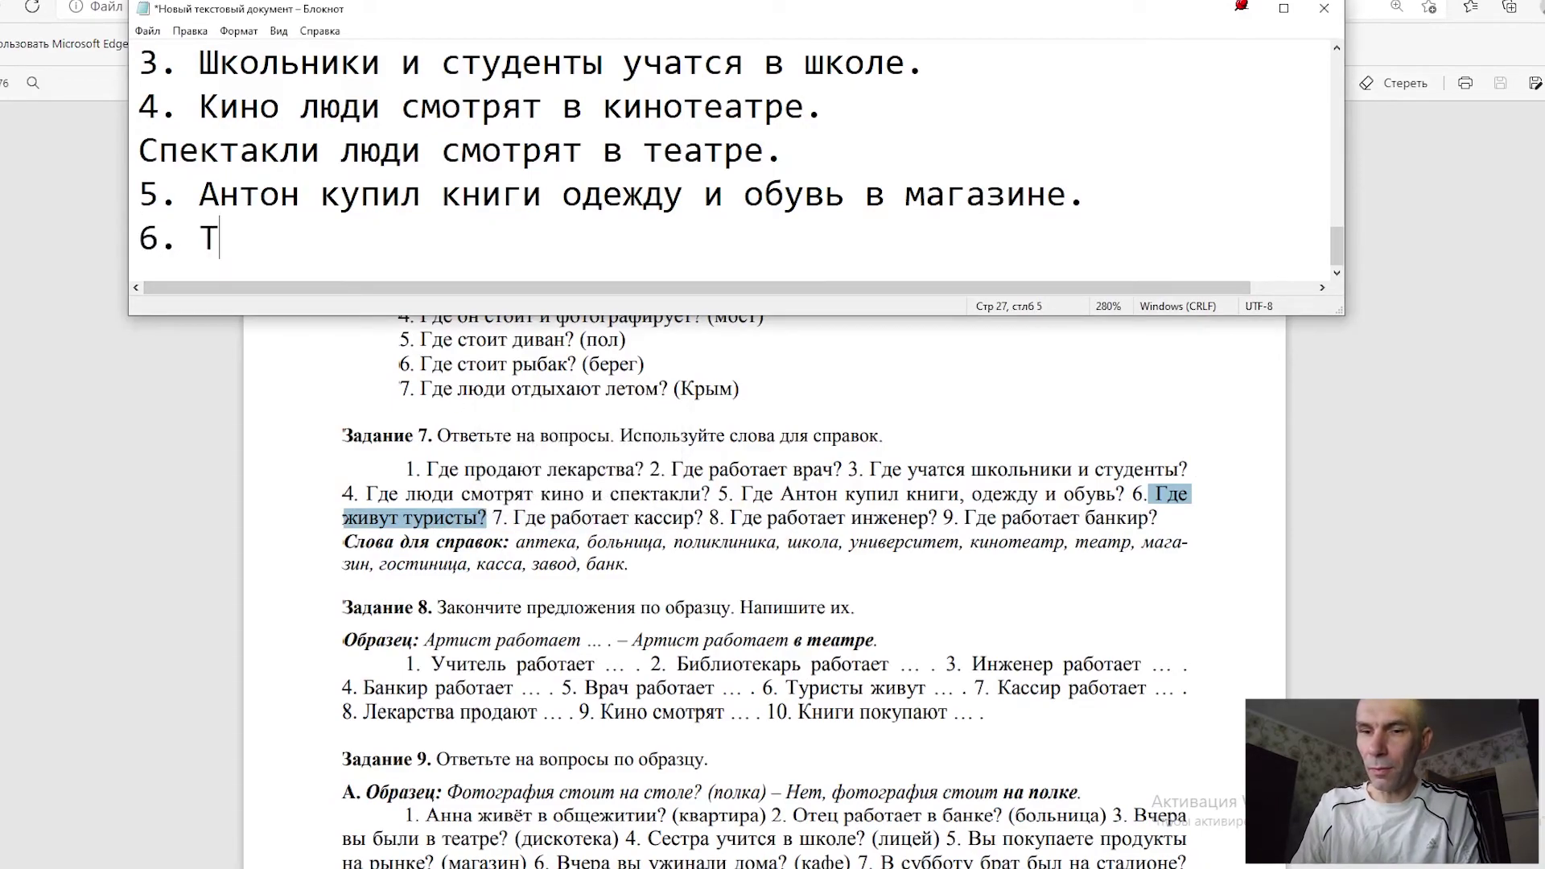
type("уристы ж")
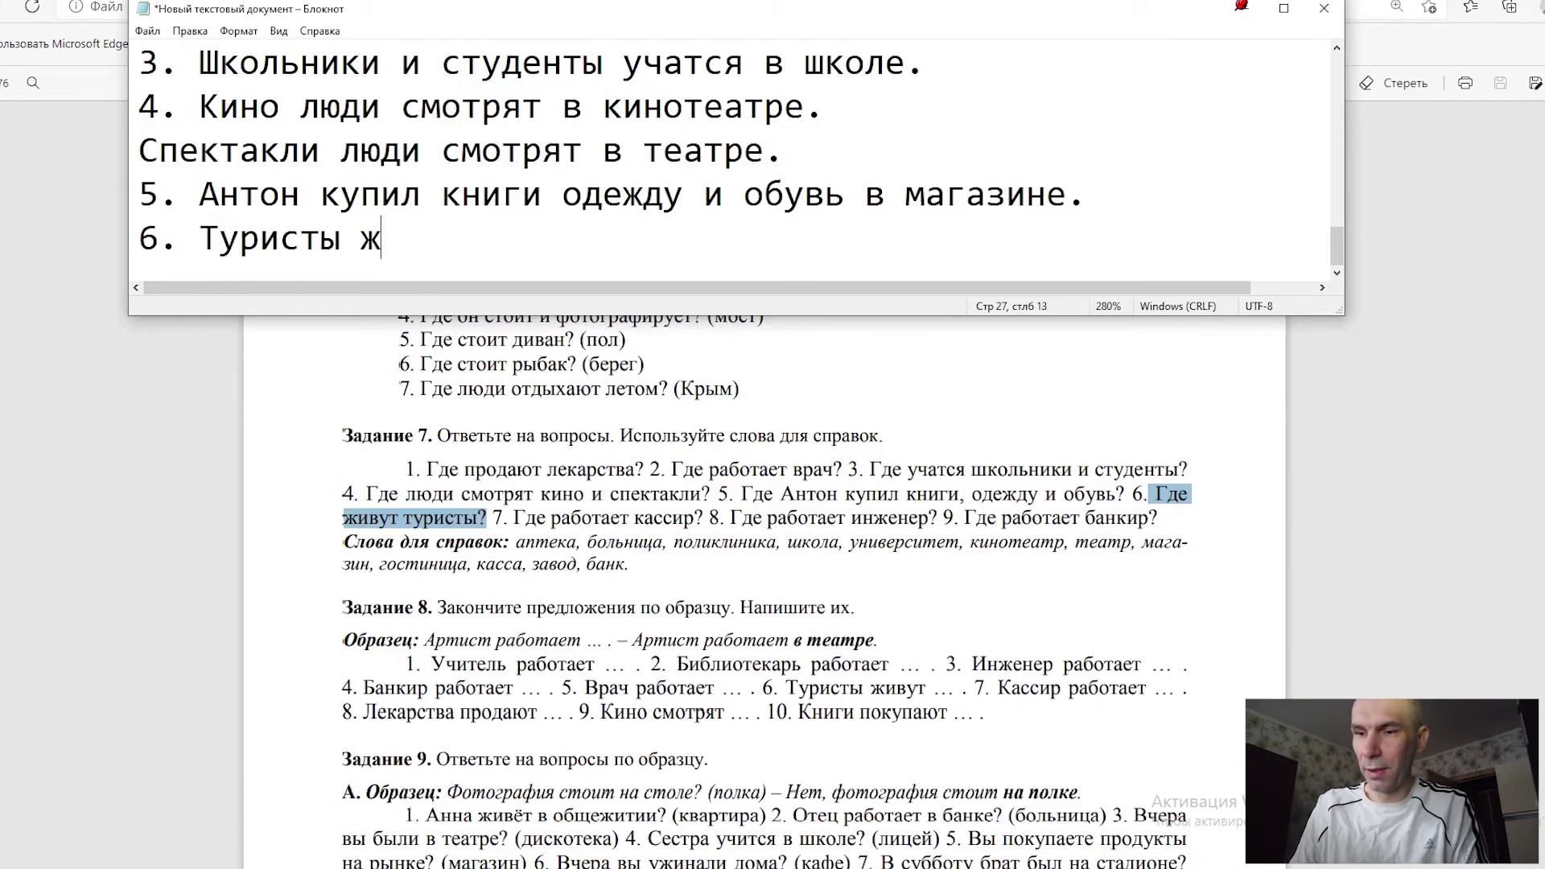
type("ивут ")
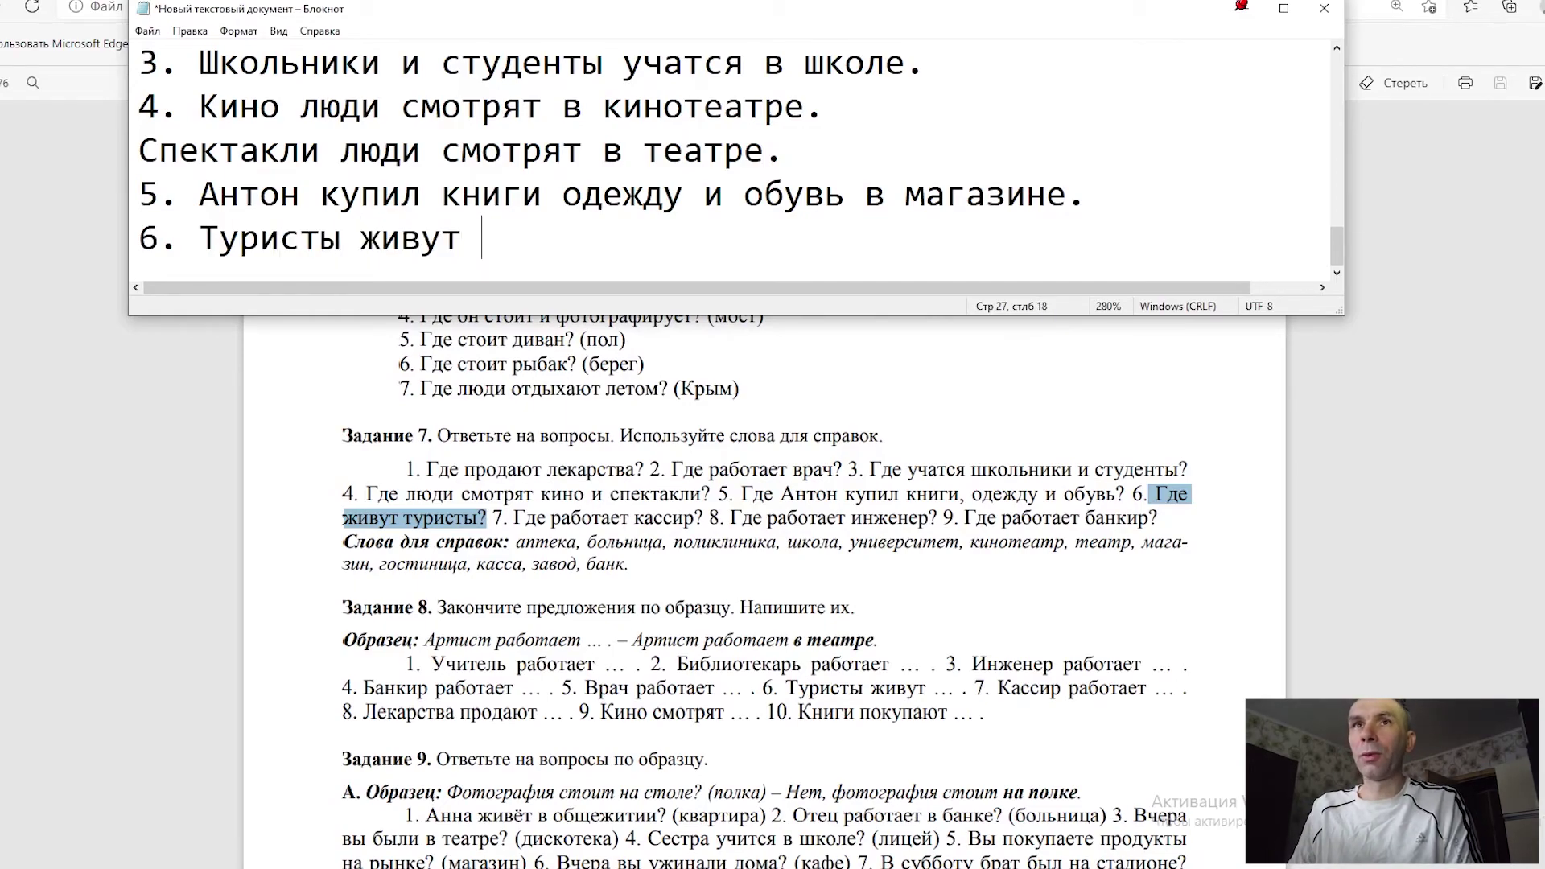
type("в гостин")
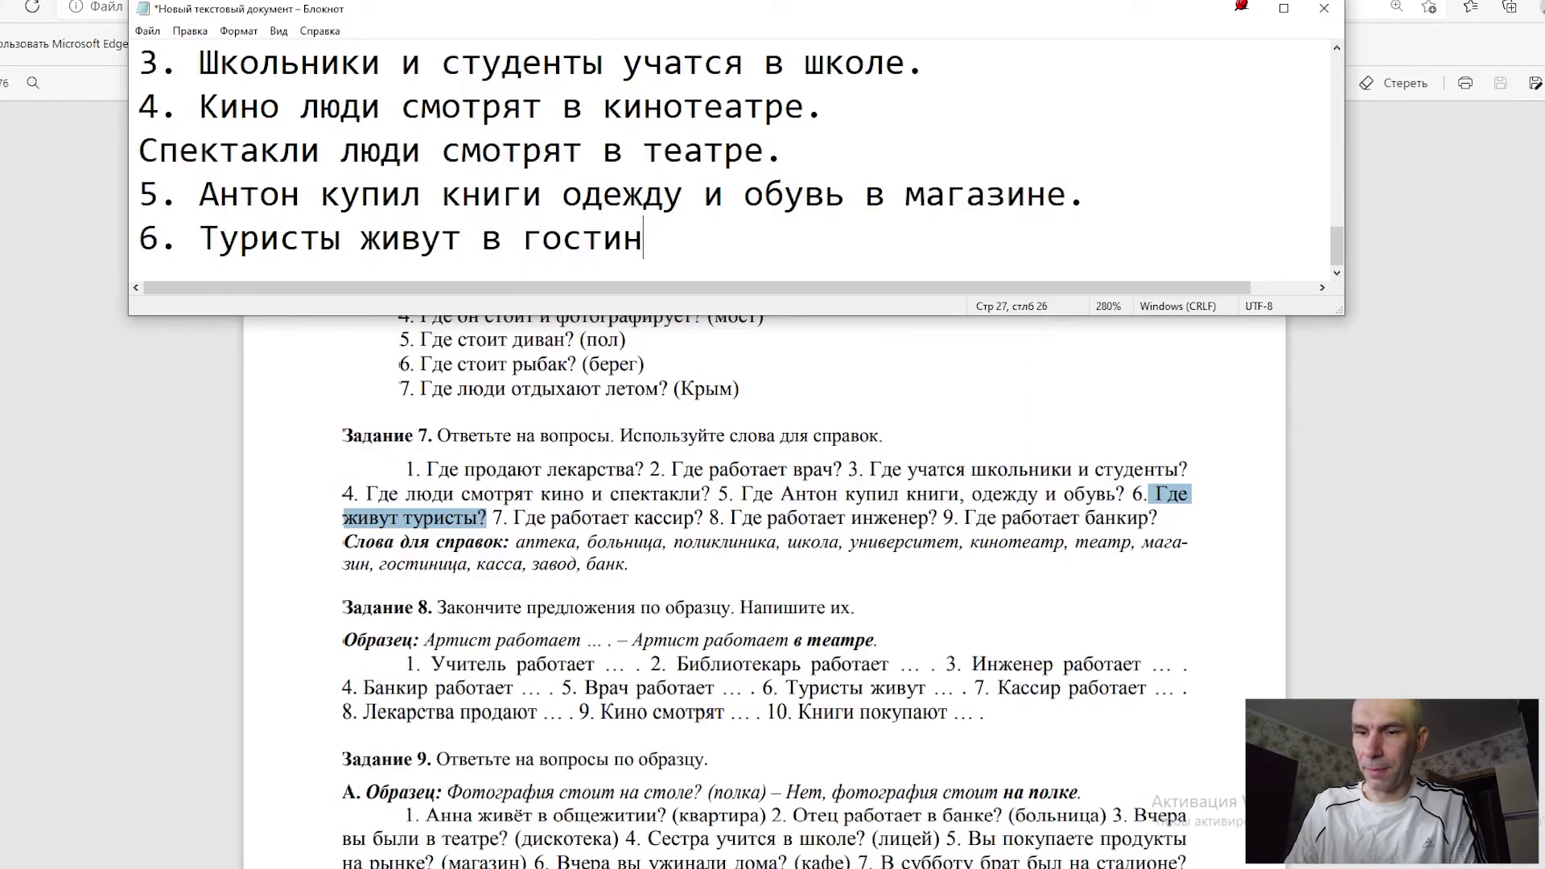
type("ице")
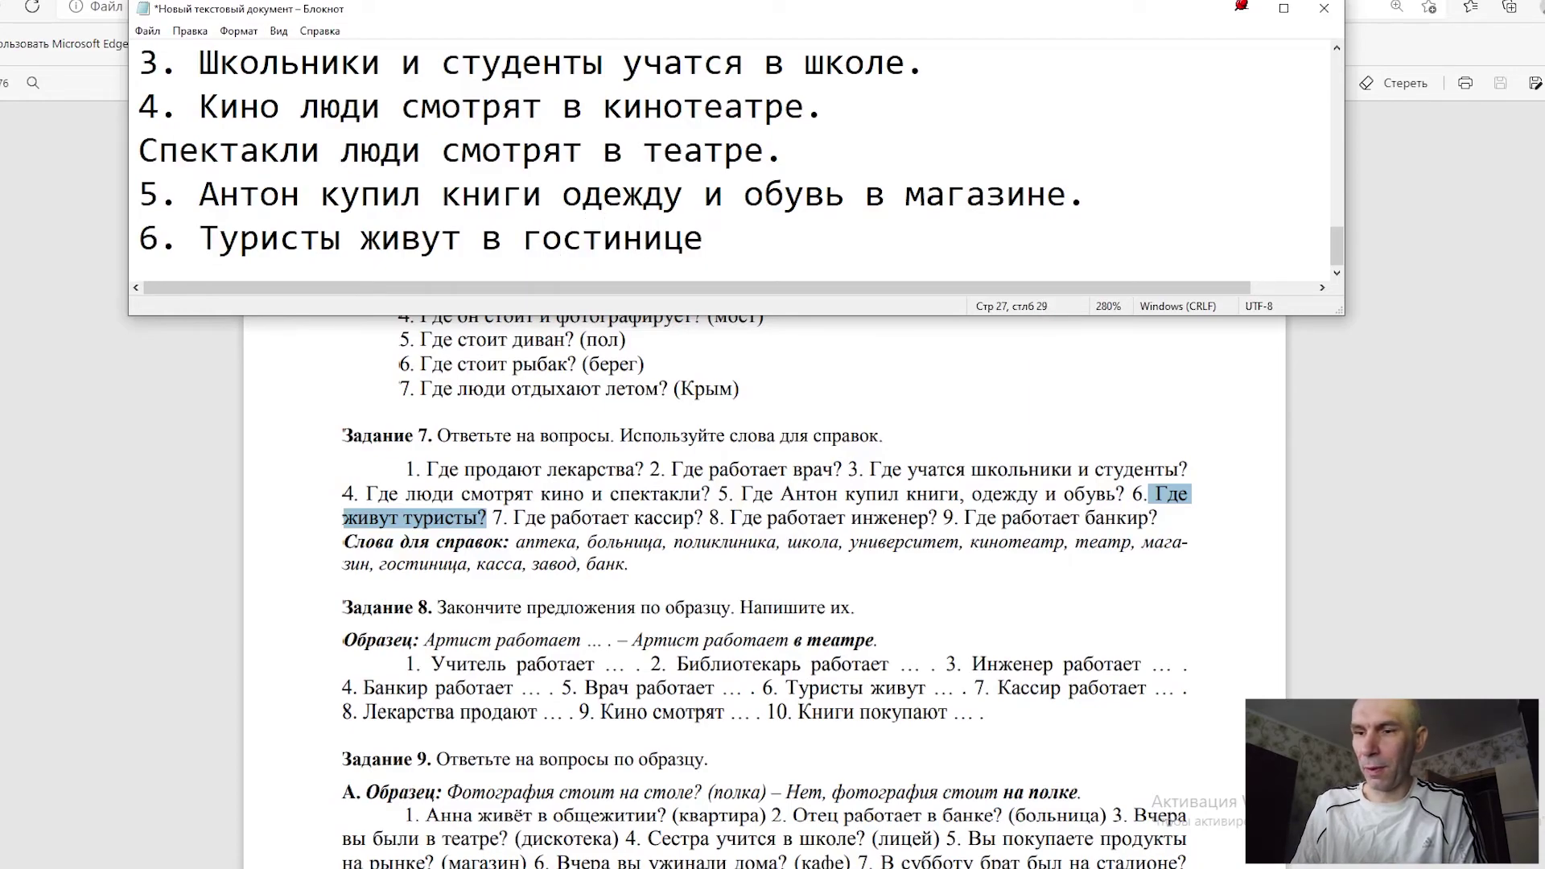
type(".")
key("Return")
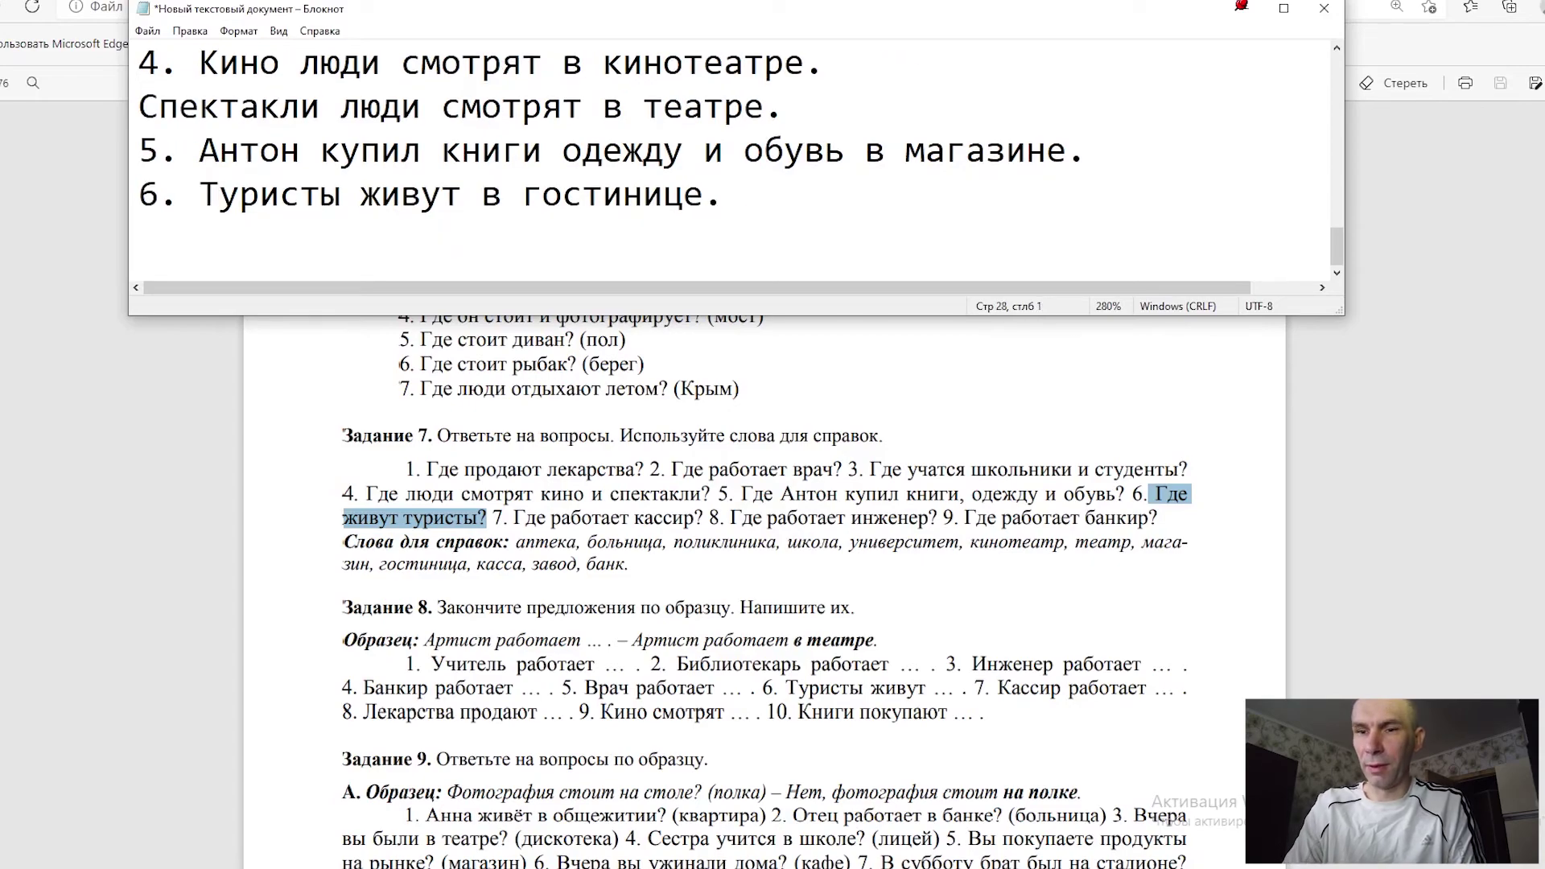
type("7.")
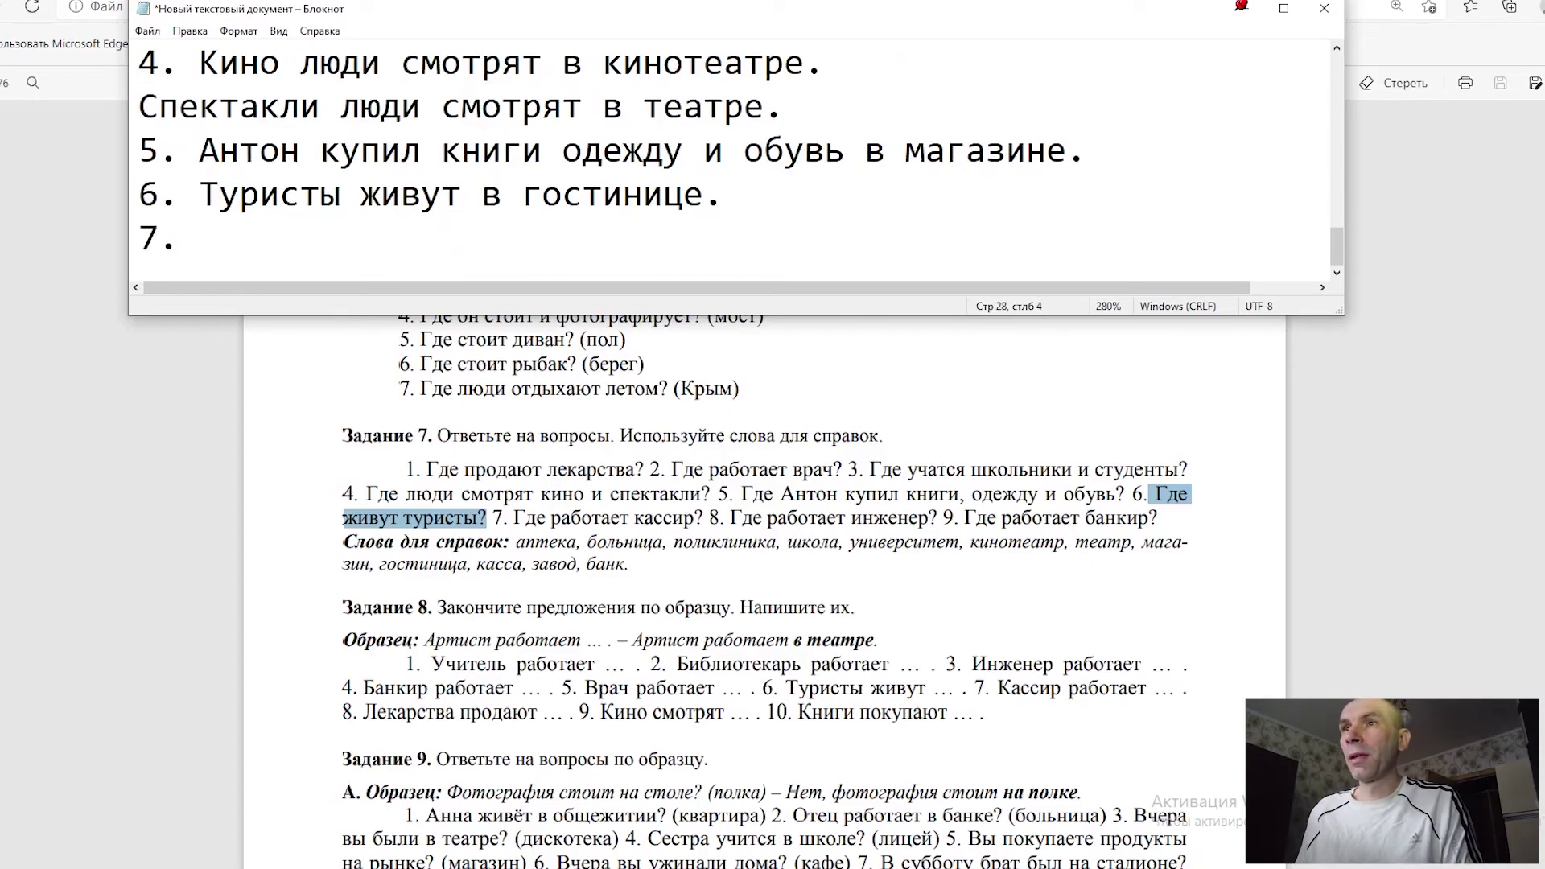
Step: Using the highlighted cashier question, write answer 7 'Кассир работает на кассе.' and start a new line
left_click_drag(514, 517, 702, 519)
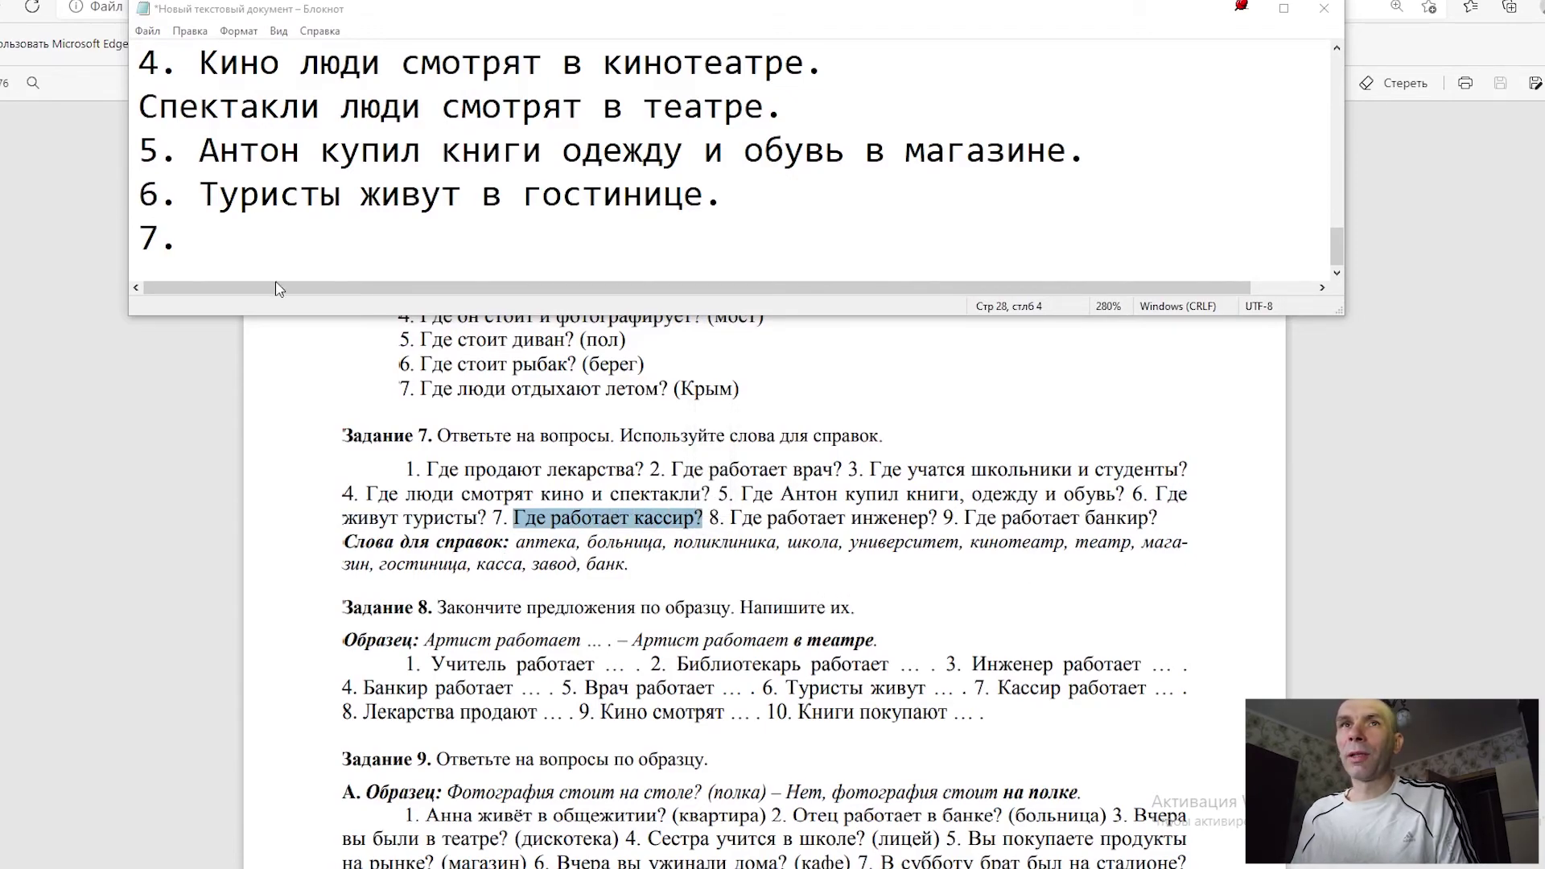
left_click(208, 243)
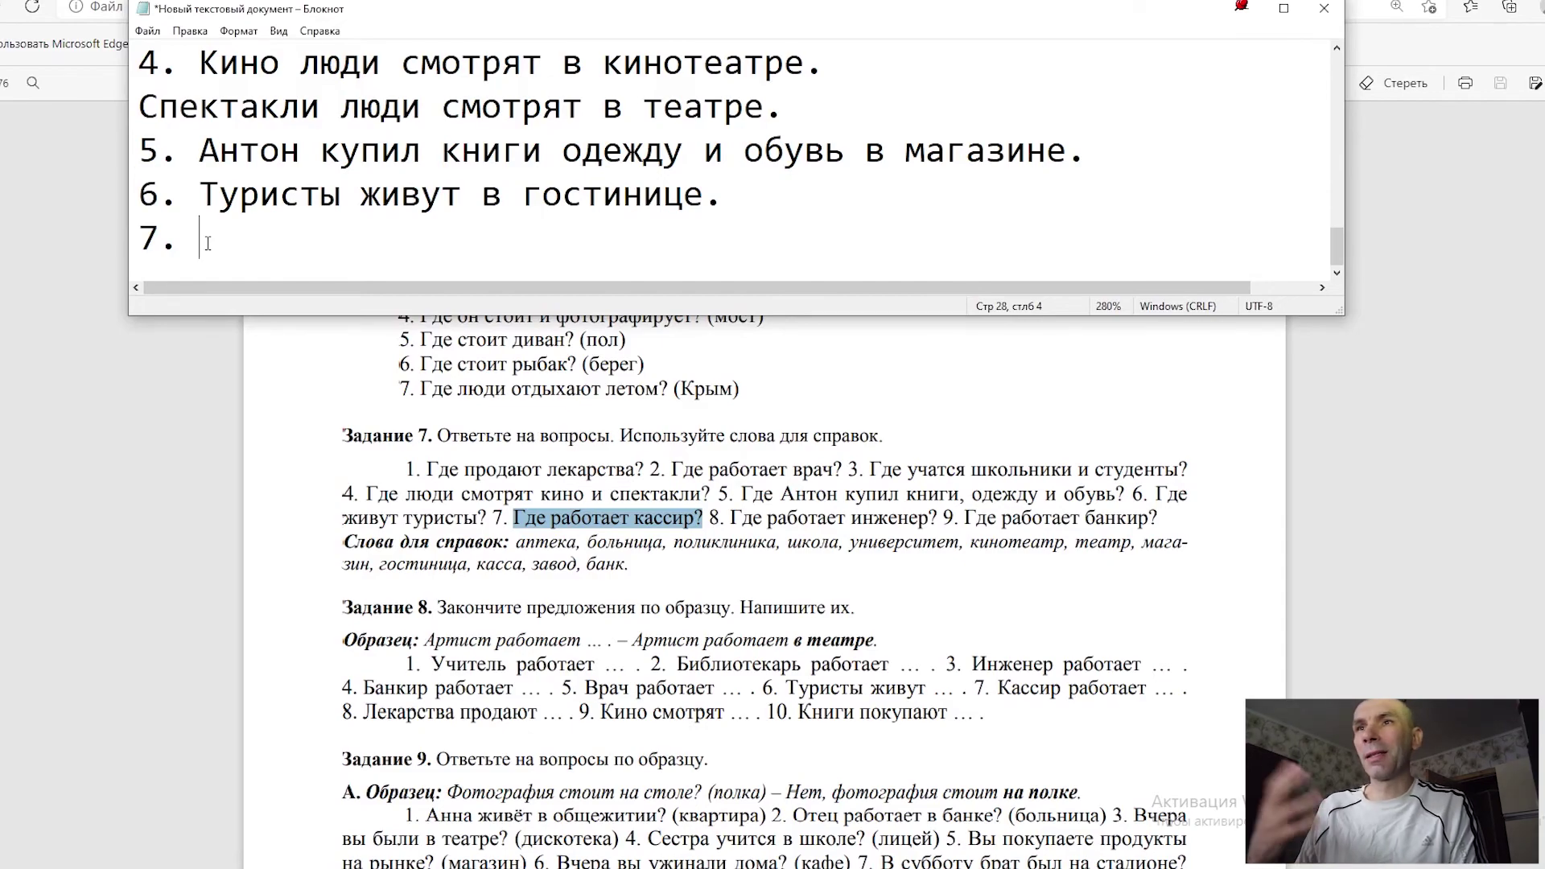
type("Кассир работает")
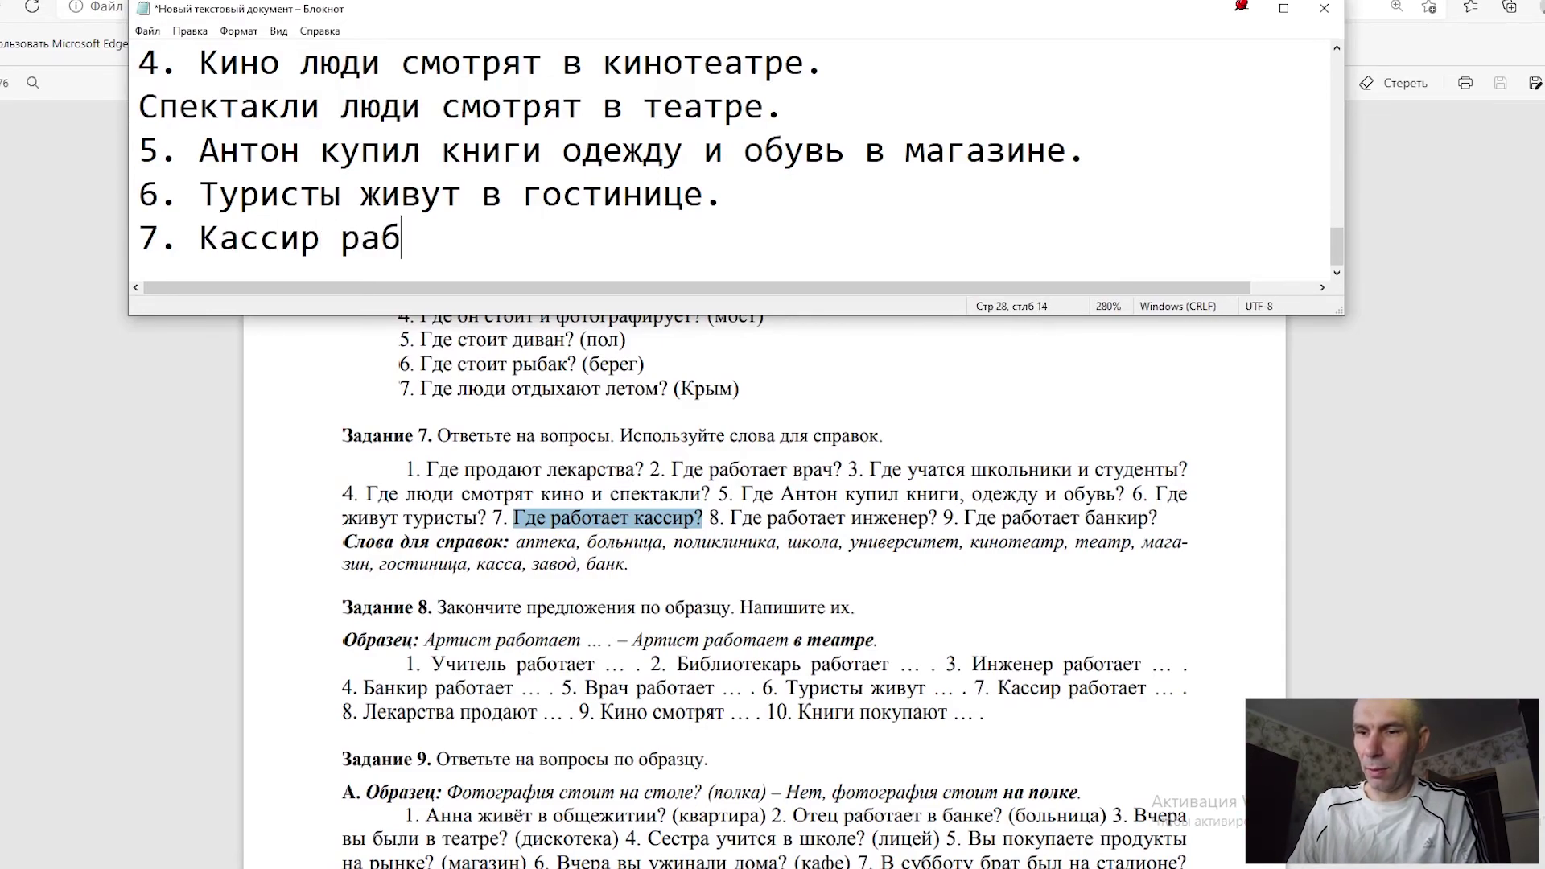
type(" на к")
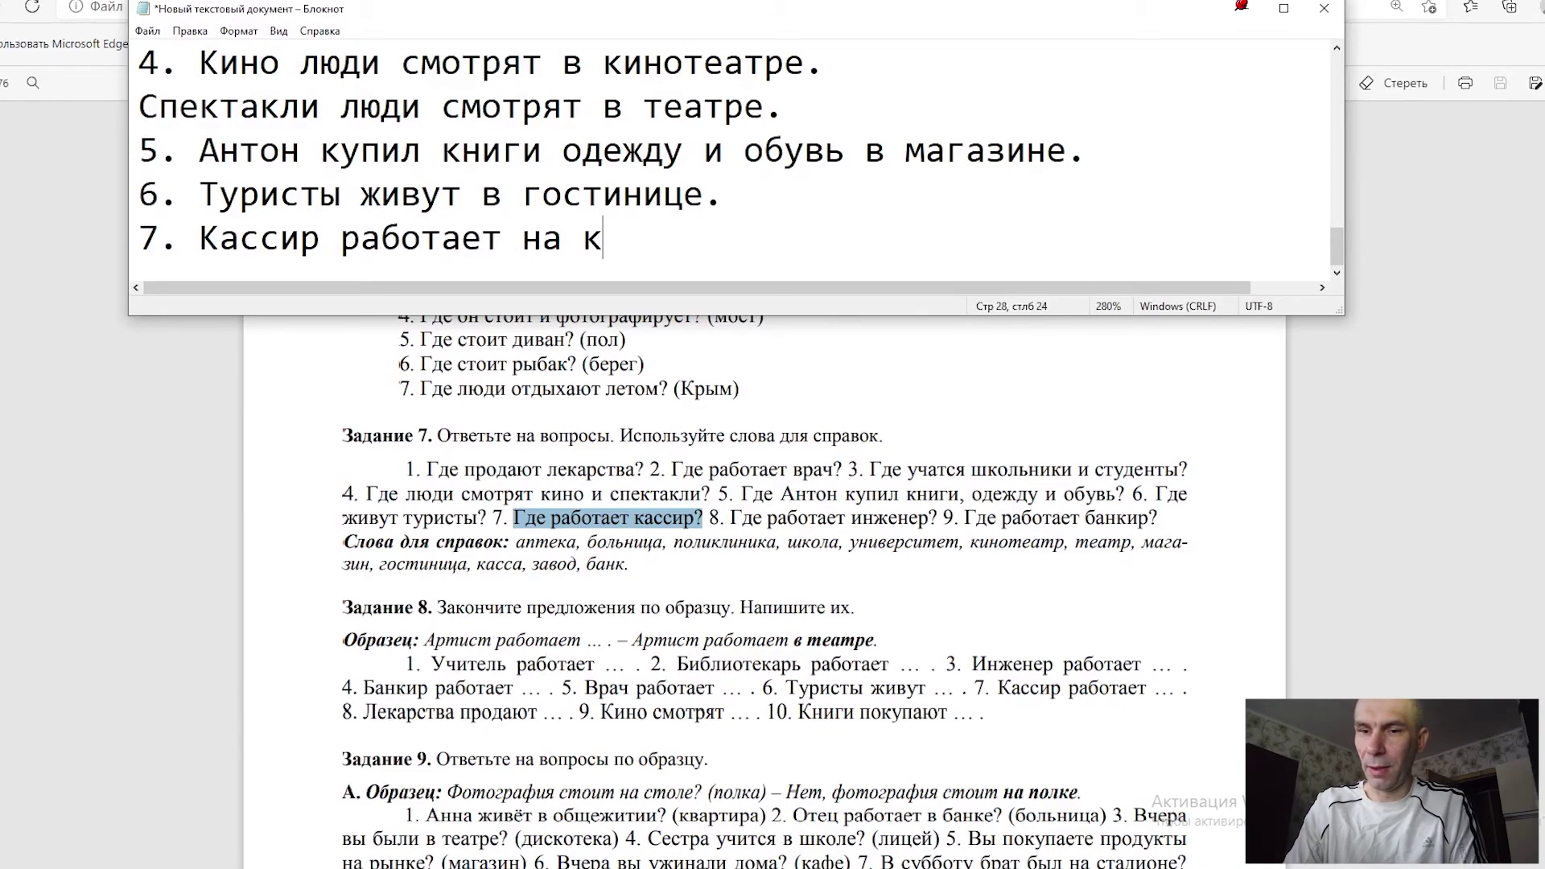
type("ассе.")
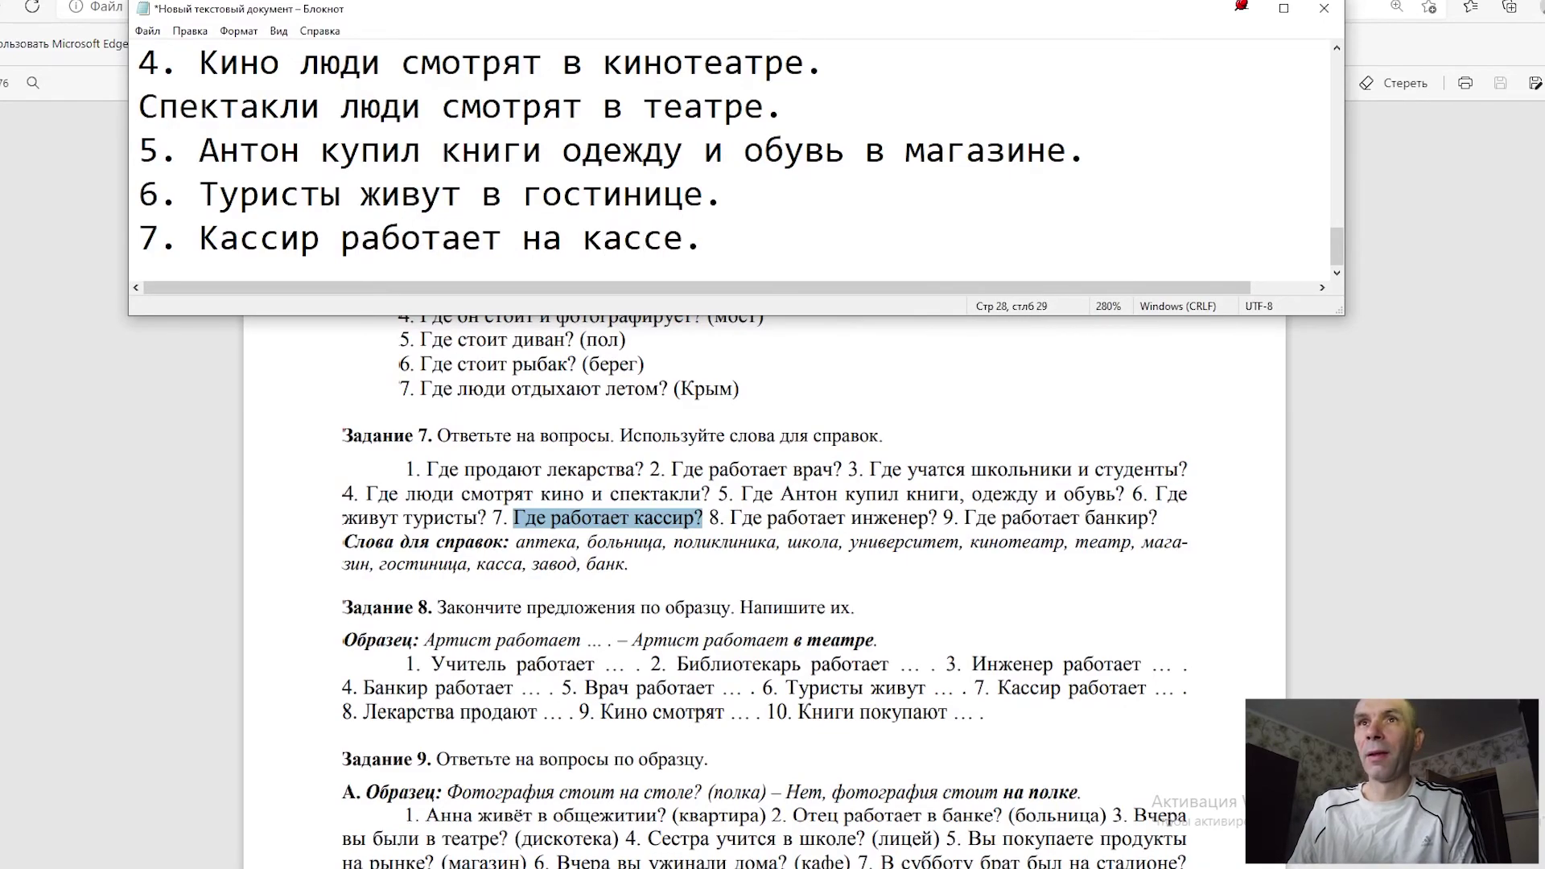
key("Return")
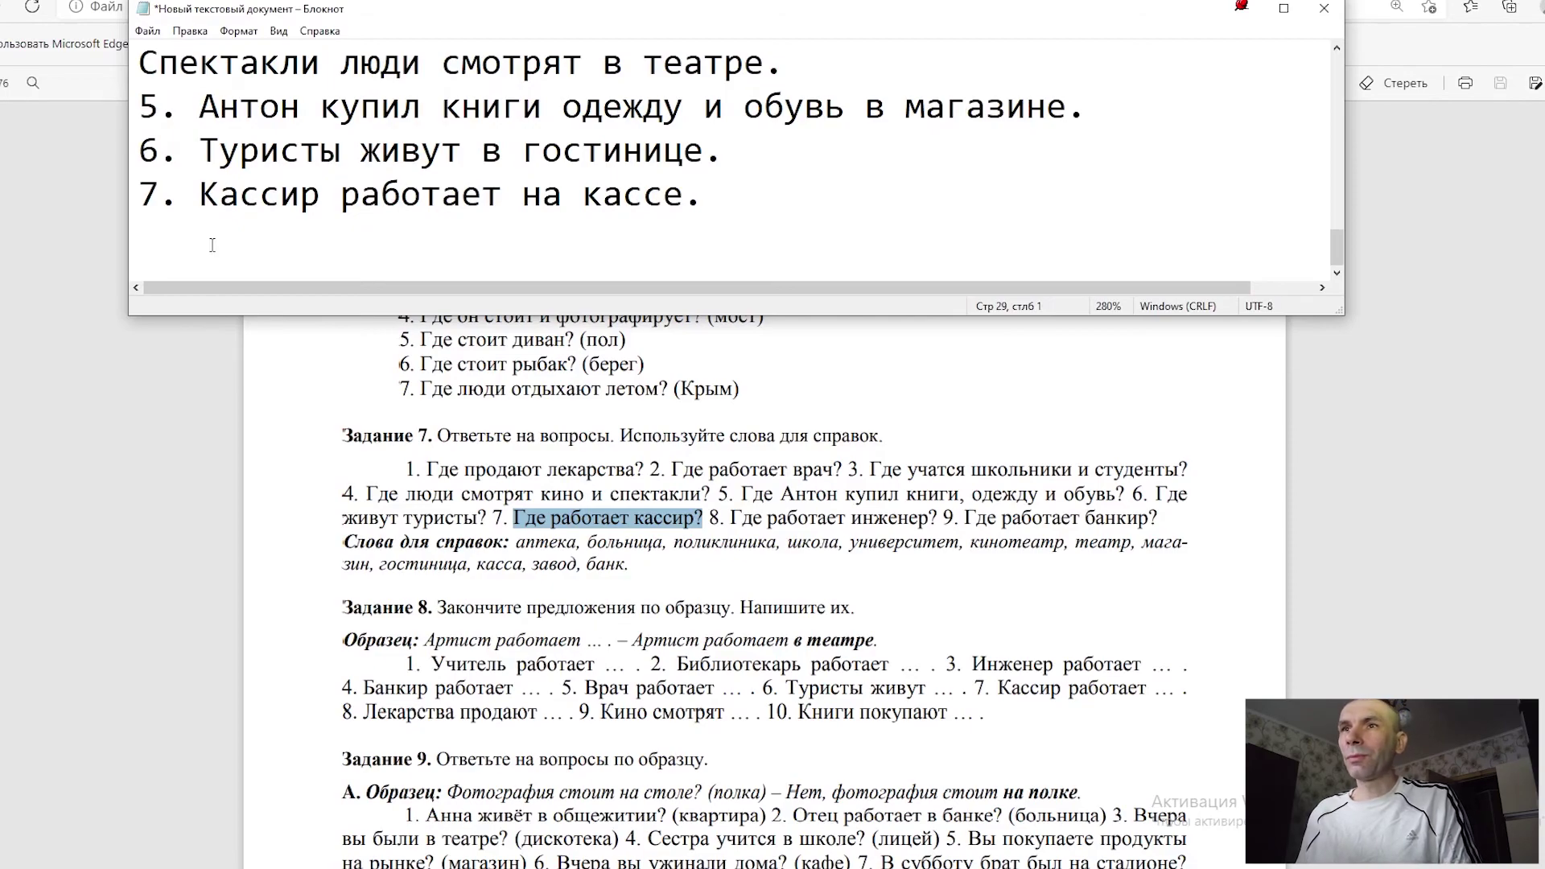
Step: Write answer 8 '8. Инженер работает на заводе.' from the engineer question, fixing a typo, then start a new line
left_click_drag(730, 518, 938, 520)
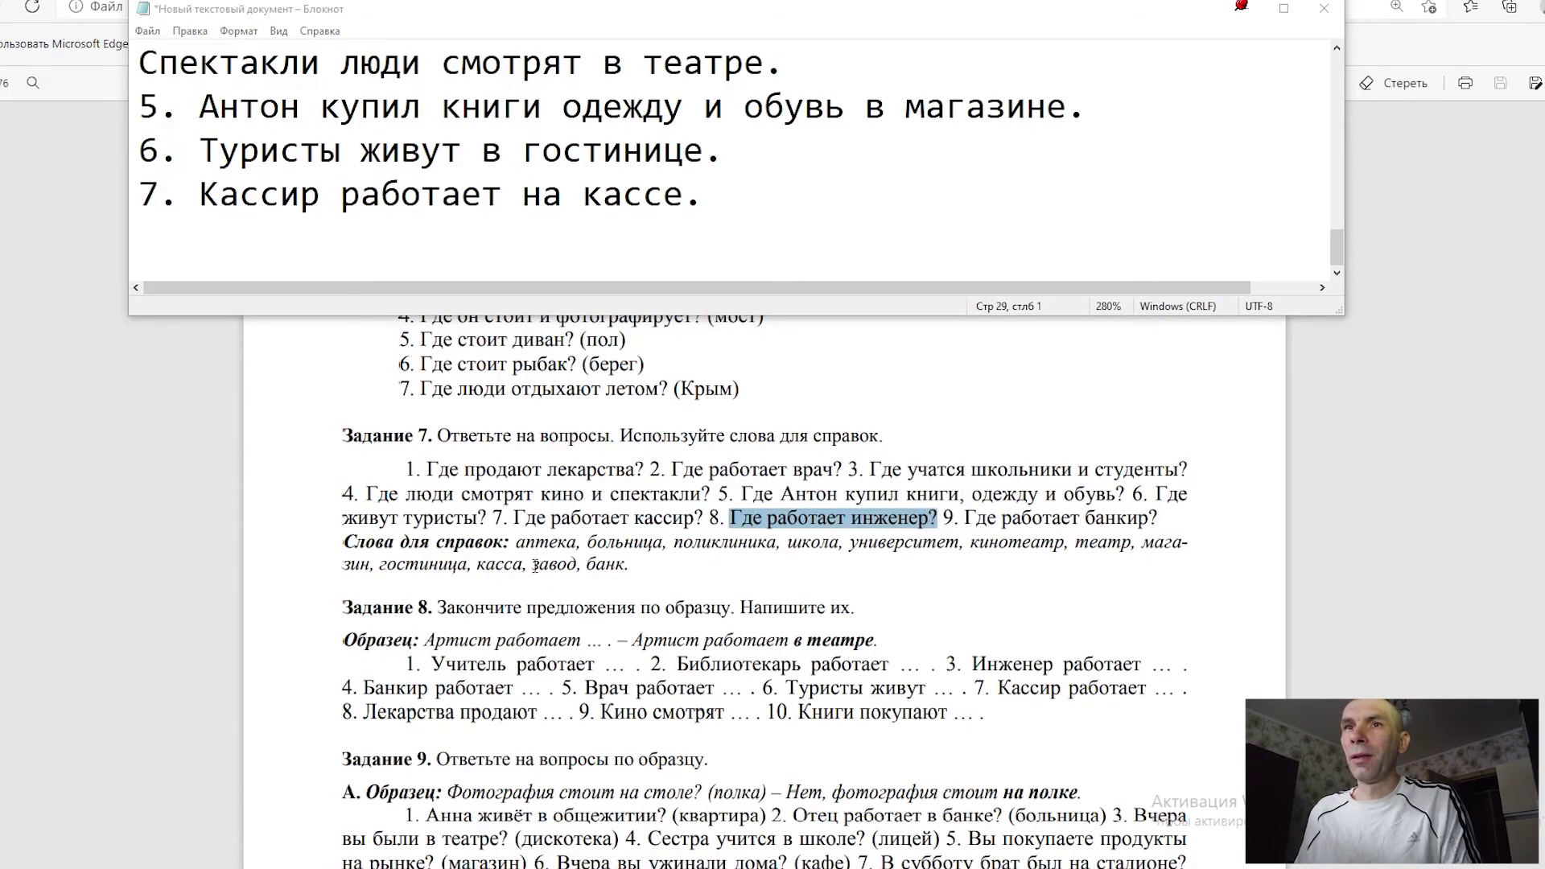
left_click_drag(532, 564, 578, 565)
mouse_move(729, 518)
left_mouse_down()
mouse_move(922, 540)
mouse_move(927, 520)
left_mouse_up()
left_click(139, 233)
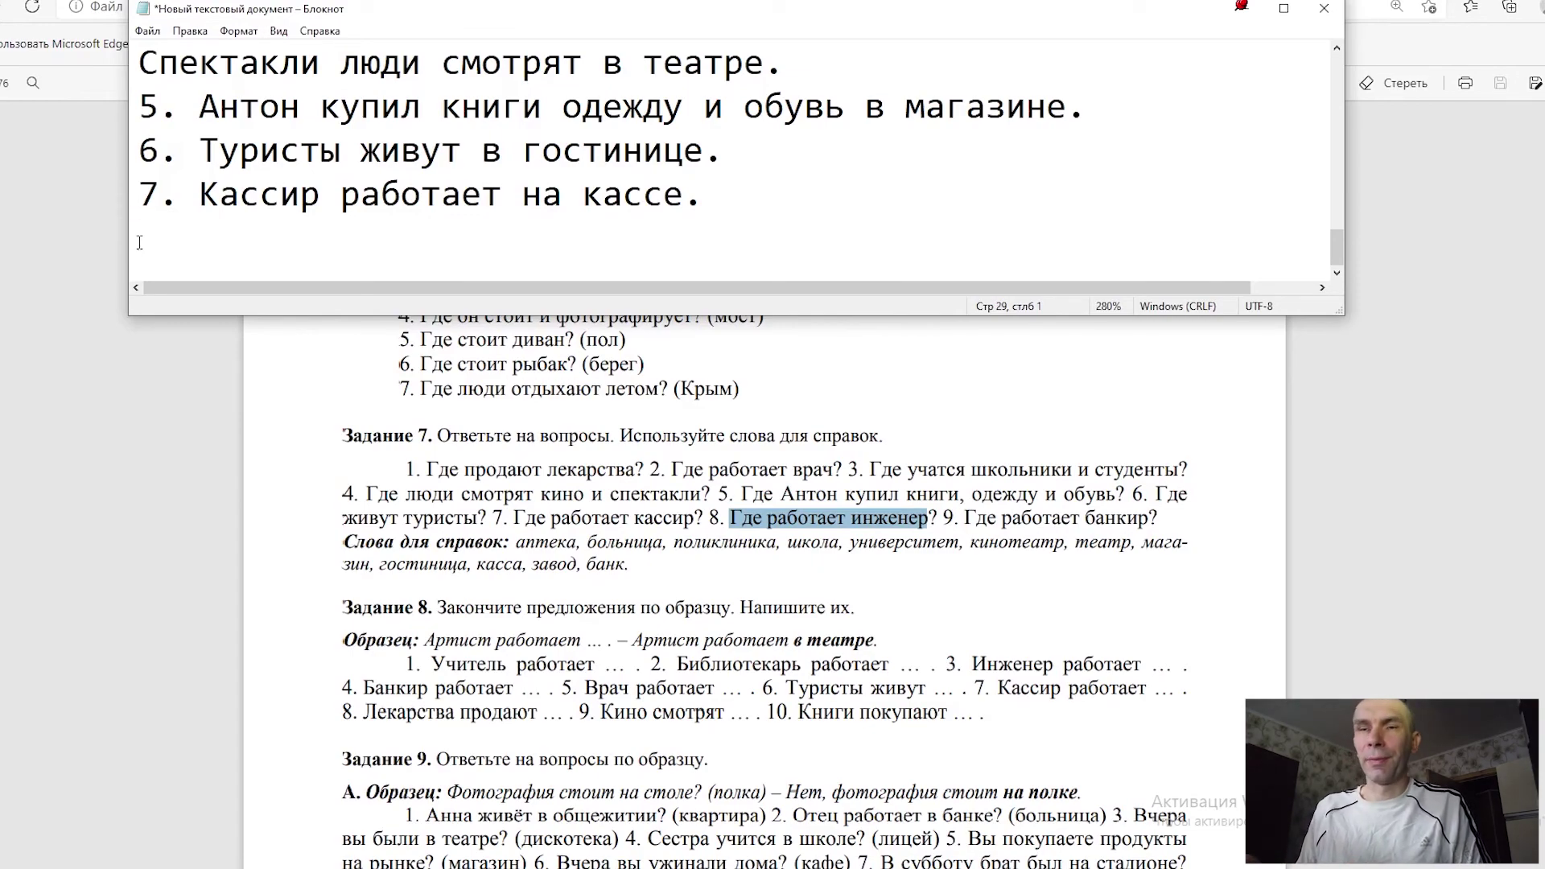
type("8. ")
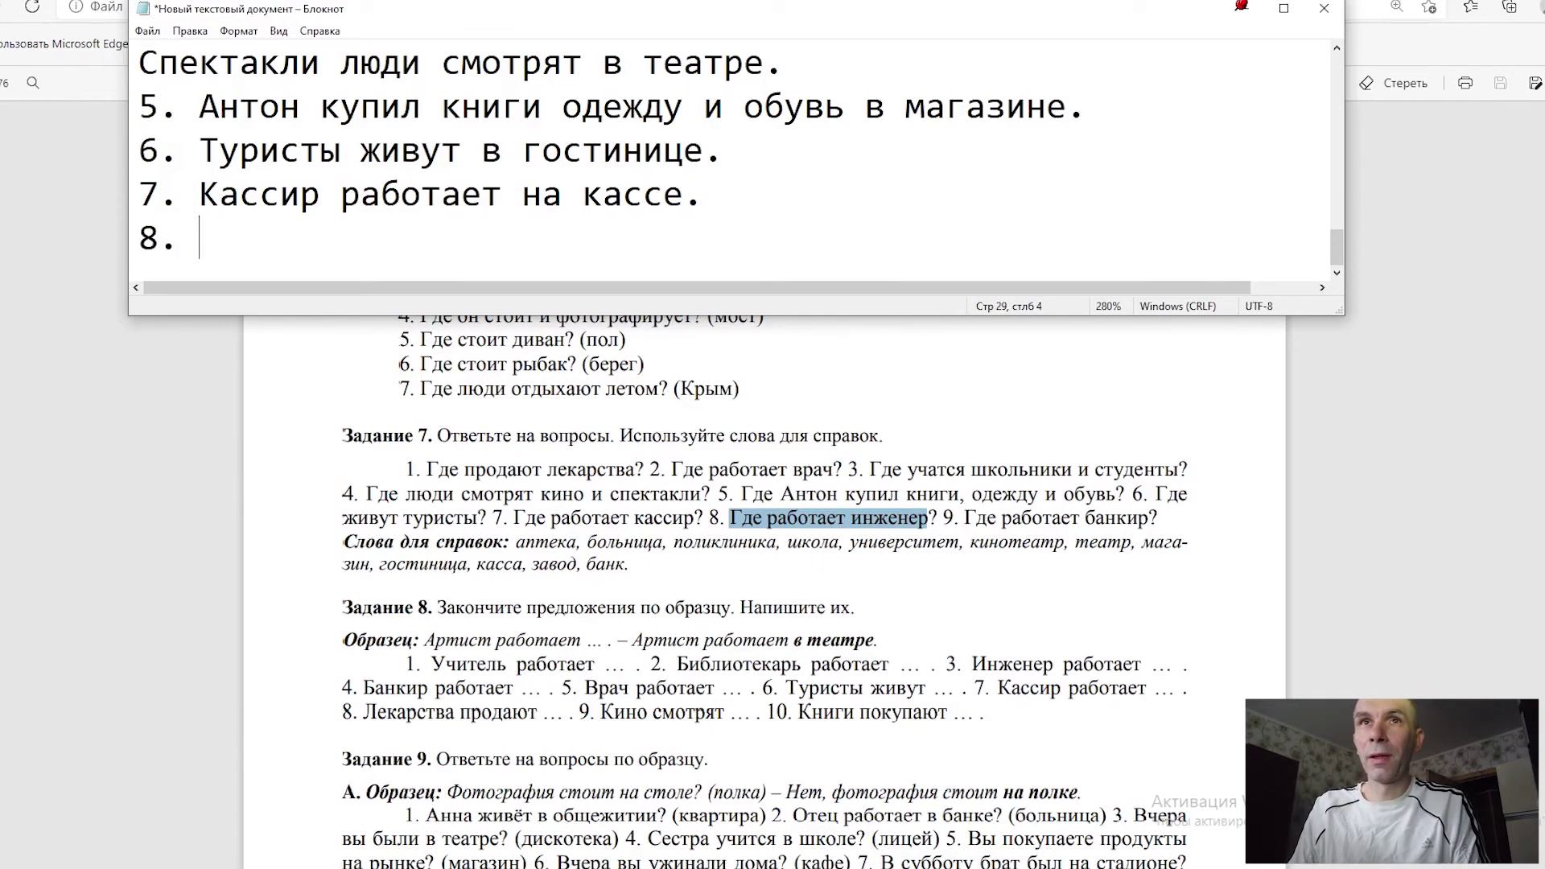
type("Инжен")
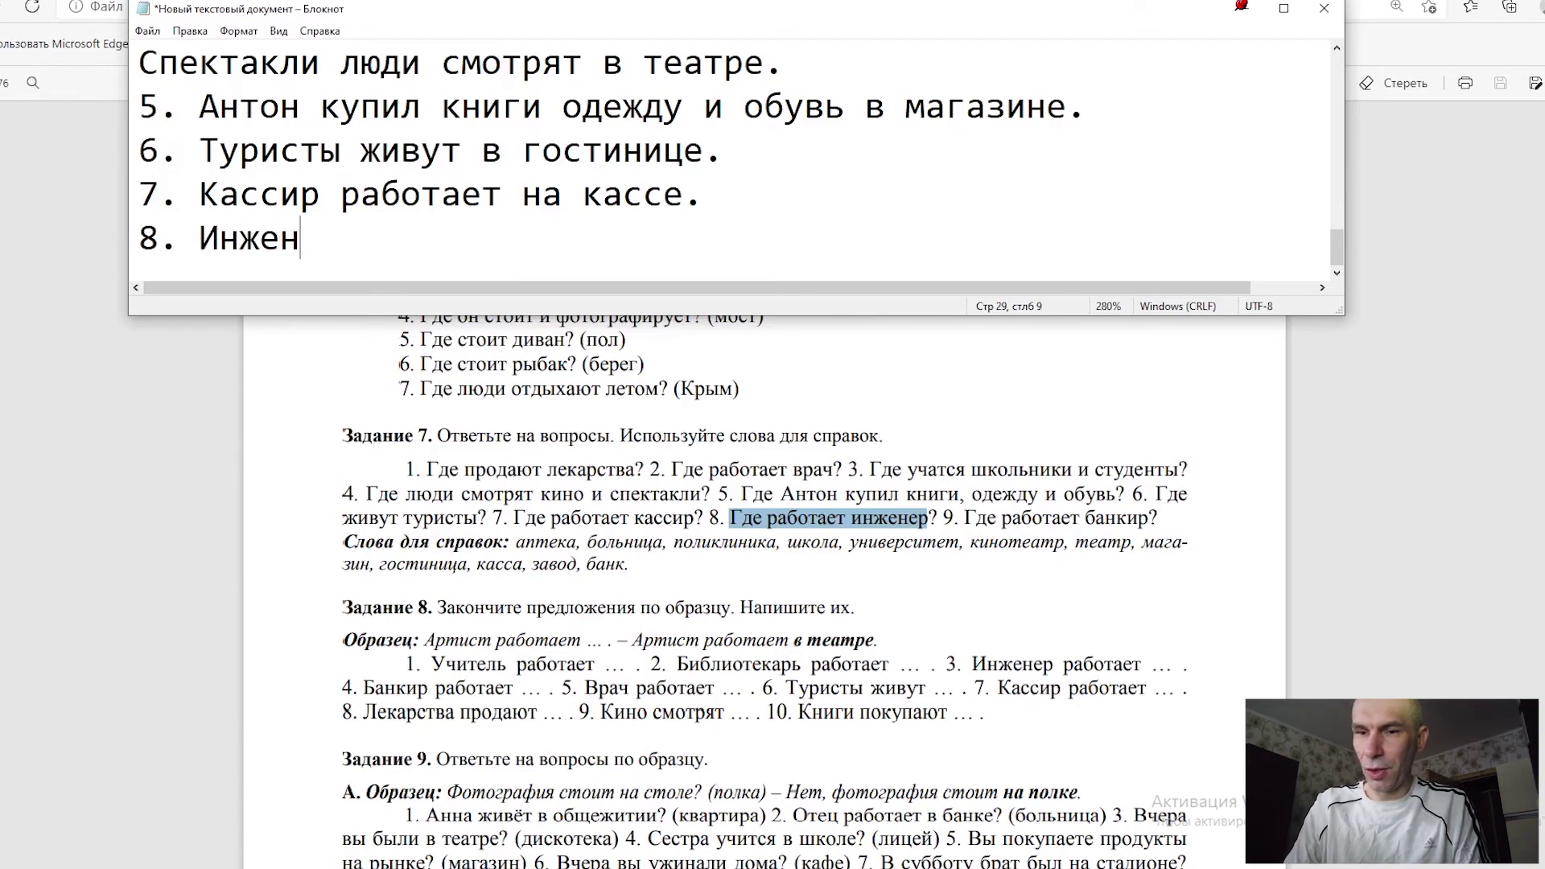
type("ер работа")
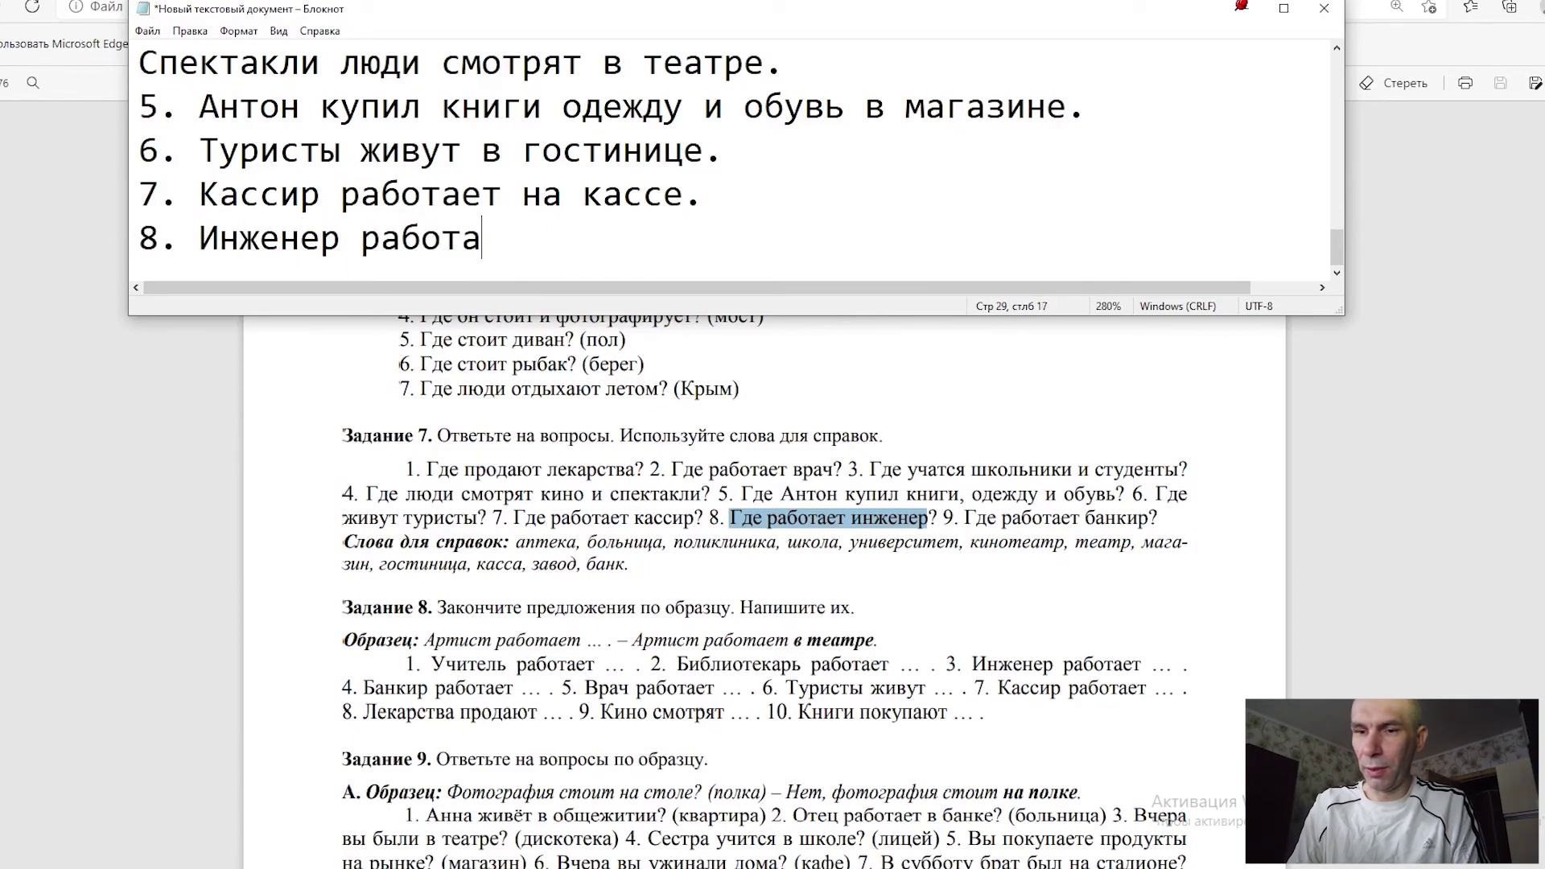
type("ет г")
key("BackSpace")
type("на заводе")
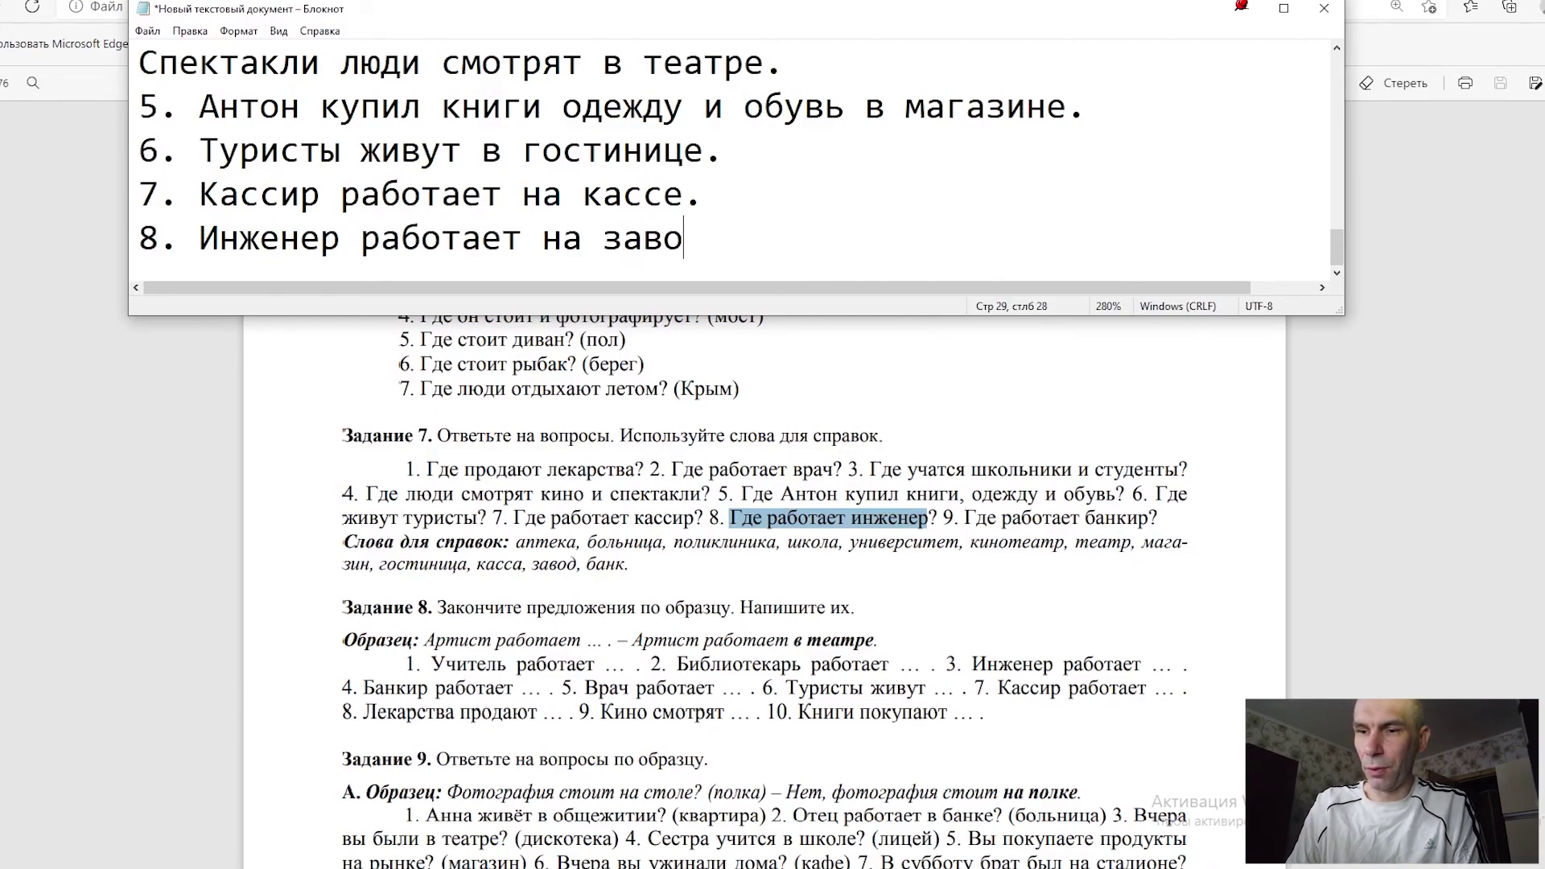
type(".")
key("Return")
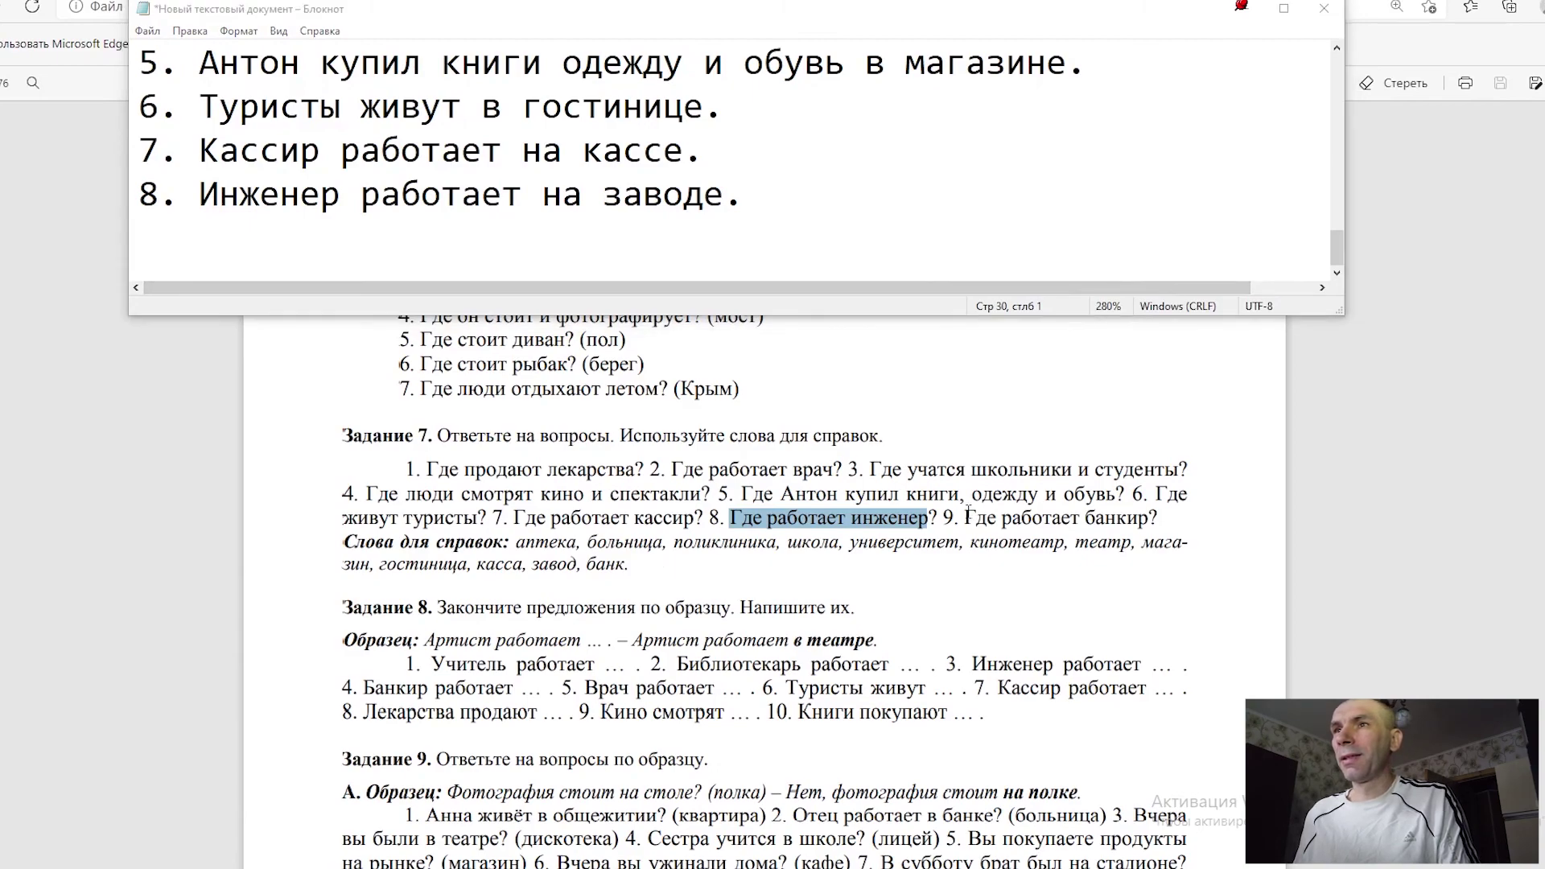
Step: Write answer 9 '9. Банкир работает в банке.' from the highlighted banker question
left_click_drag(967, 515, 1156, 518)
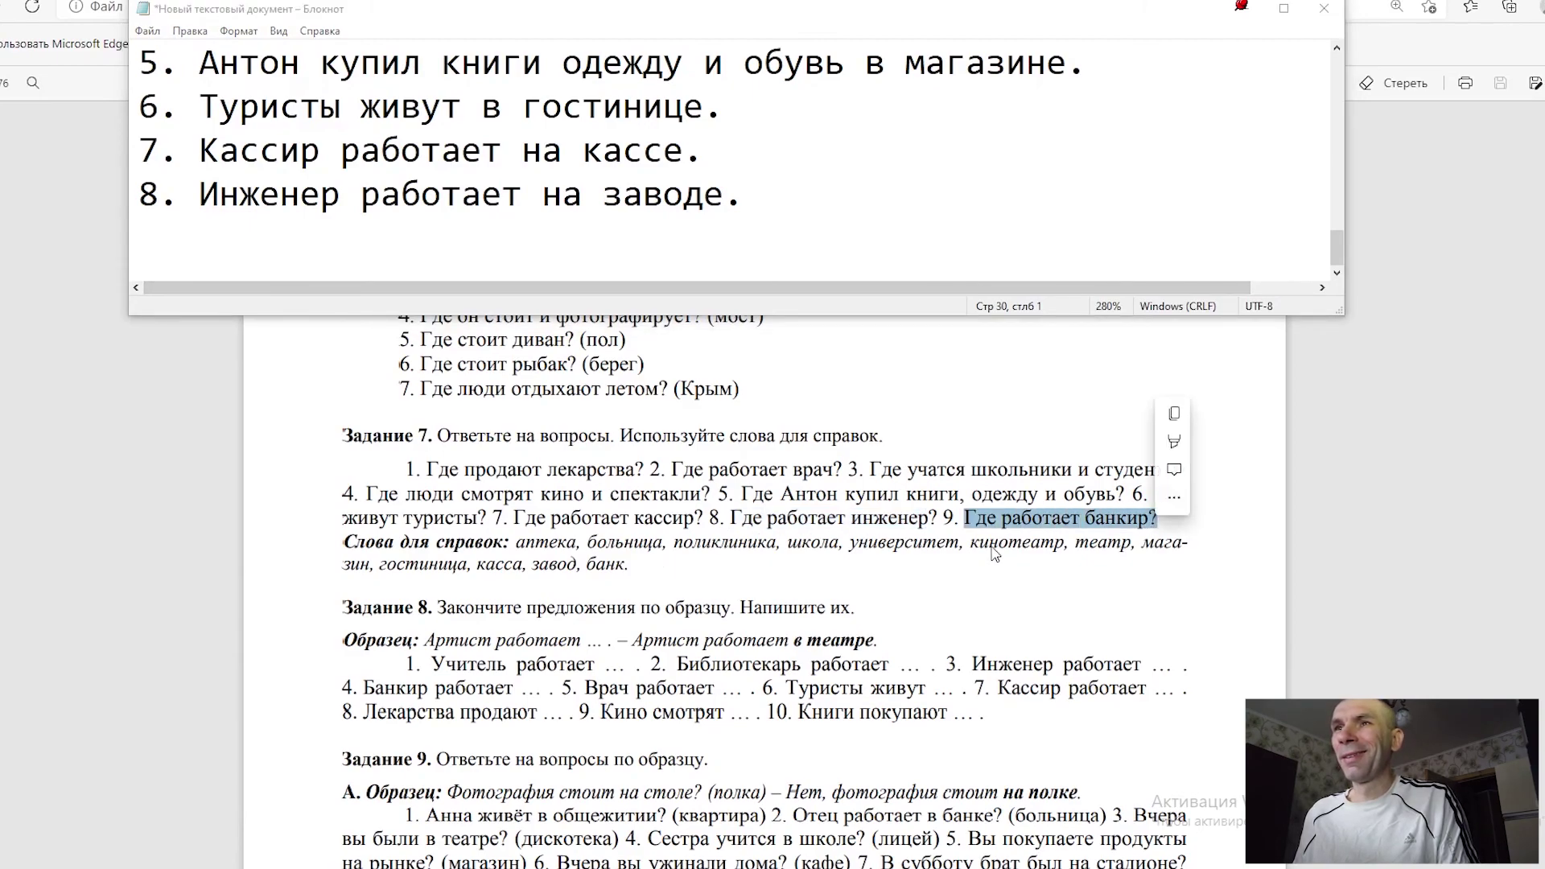
left_click(155, 236)
type("9. ")
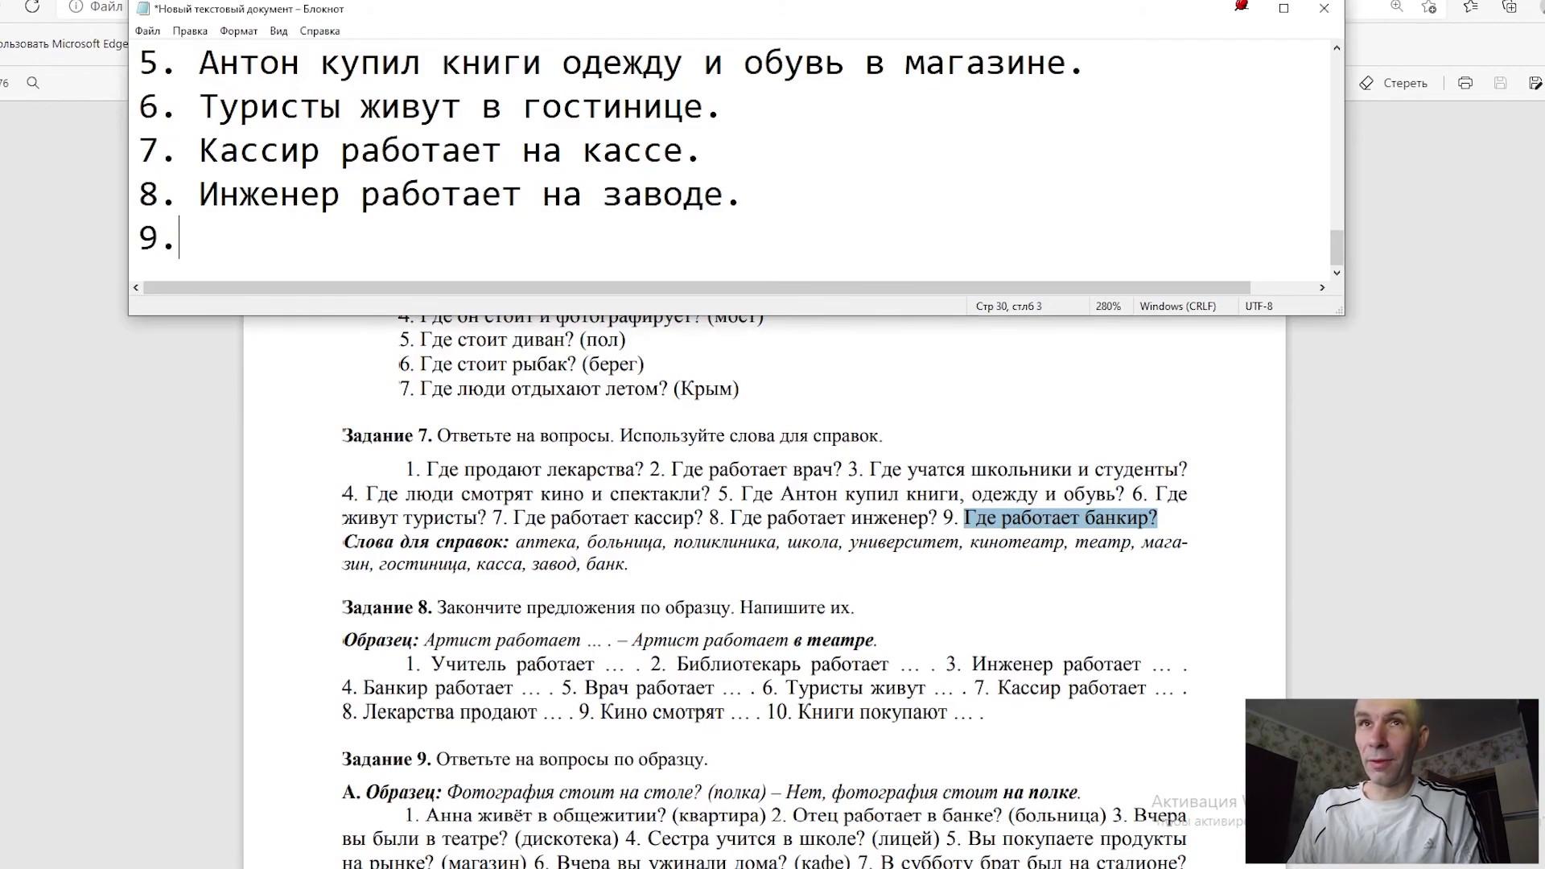
type("Ба")
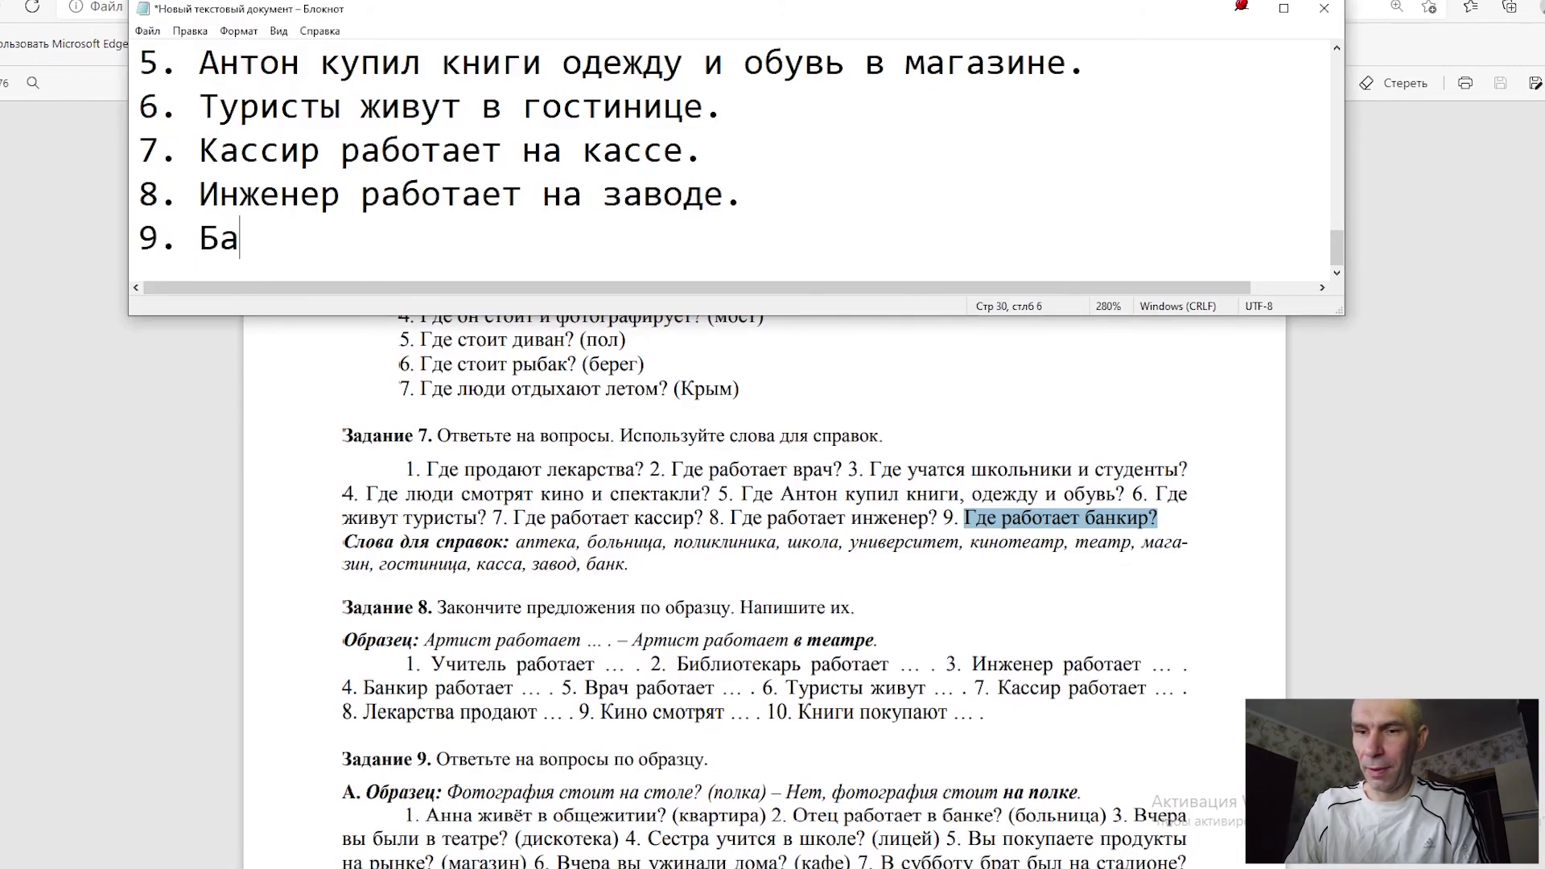
type("нкир ра")
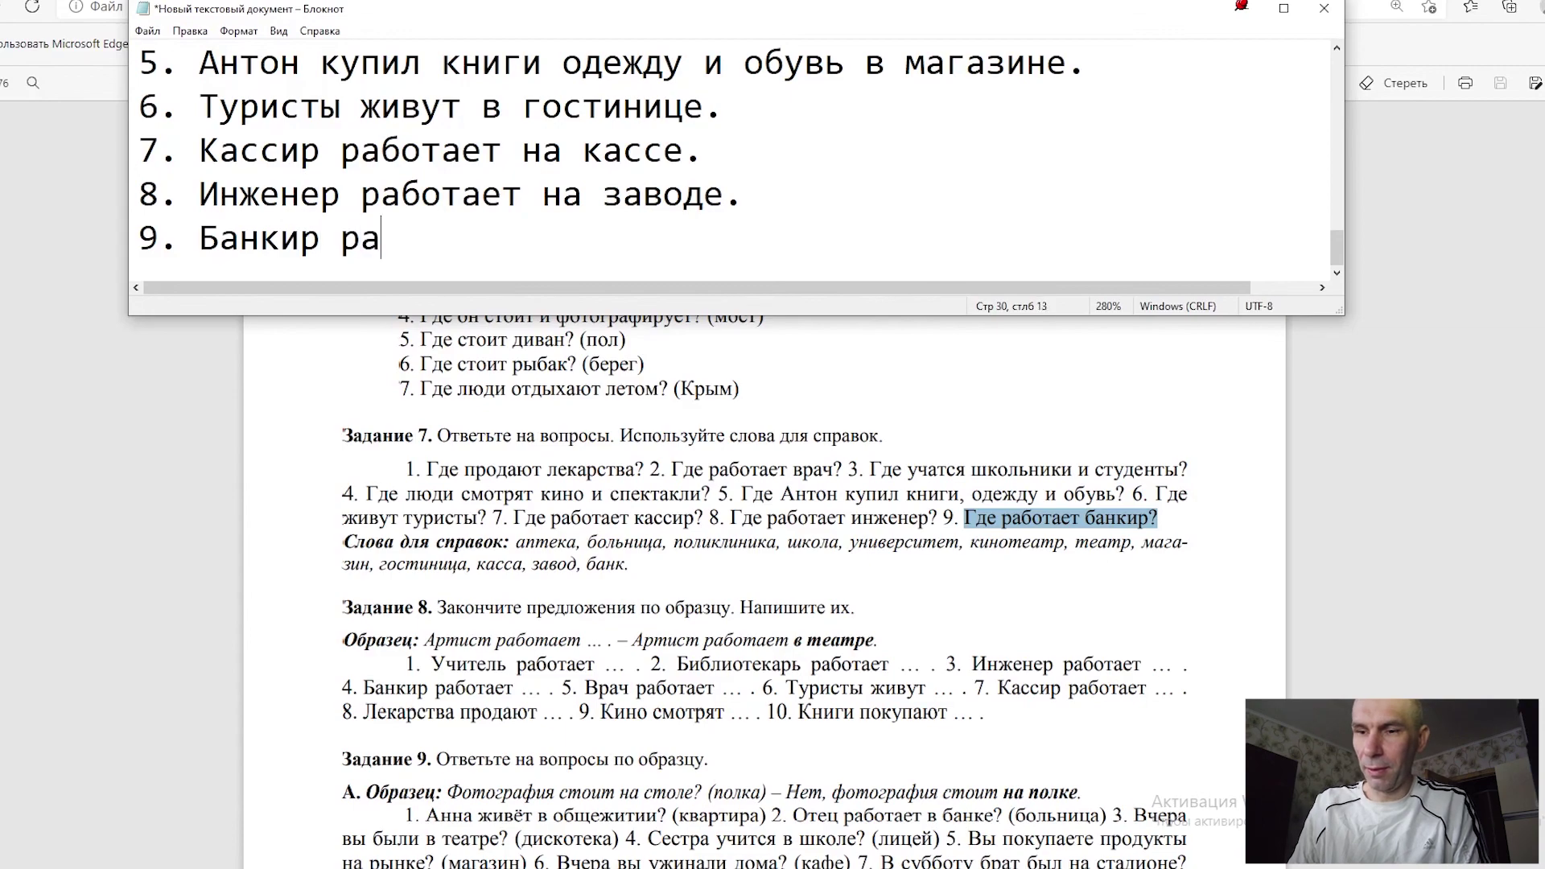
type("ботает в ба")
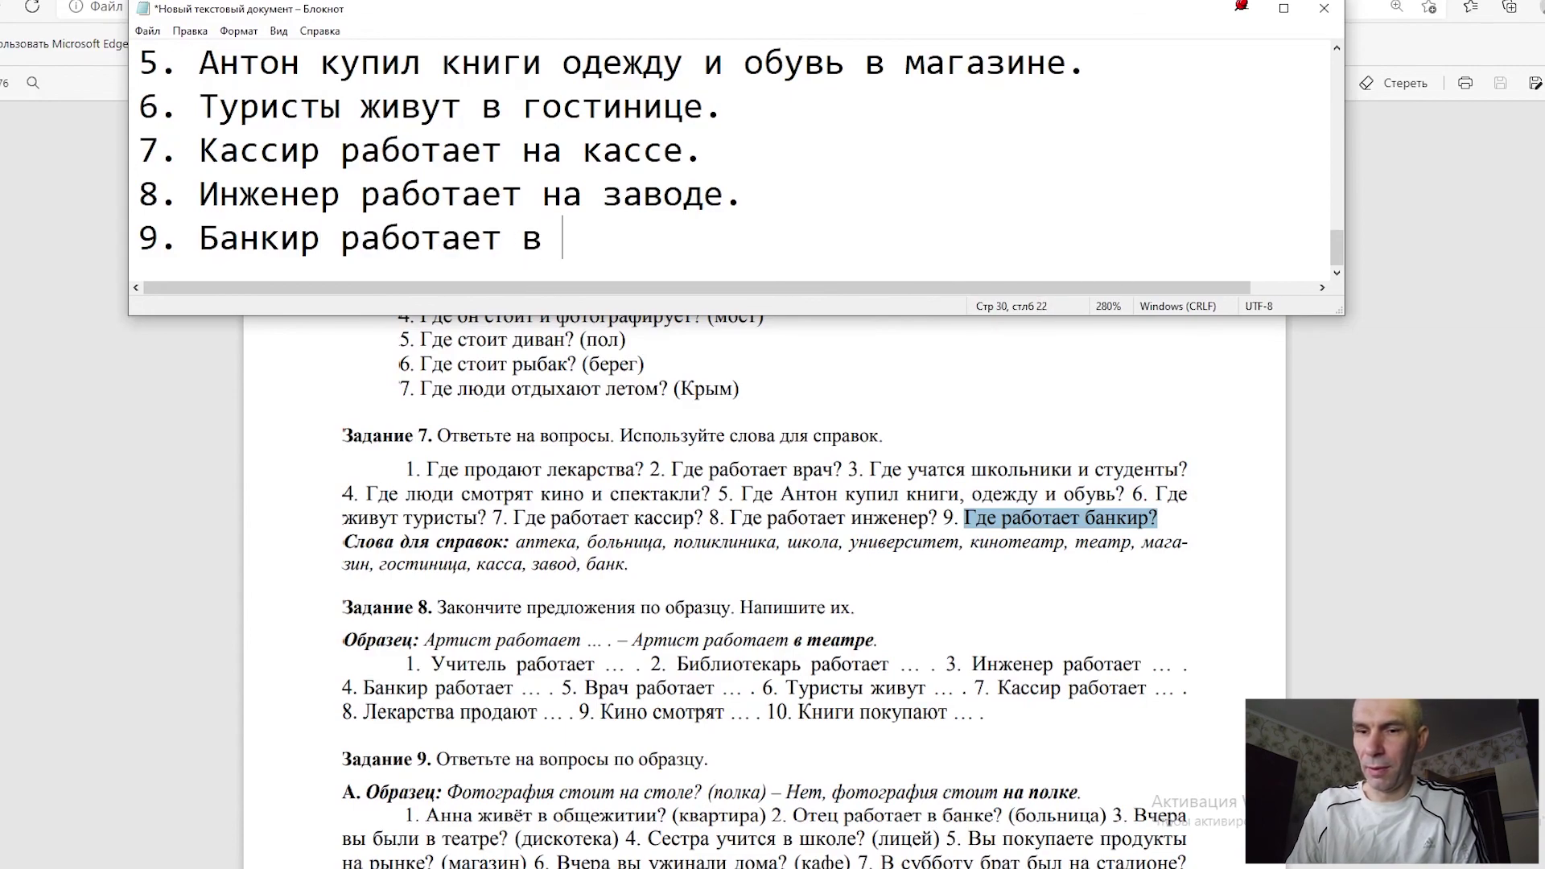
type("нке")
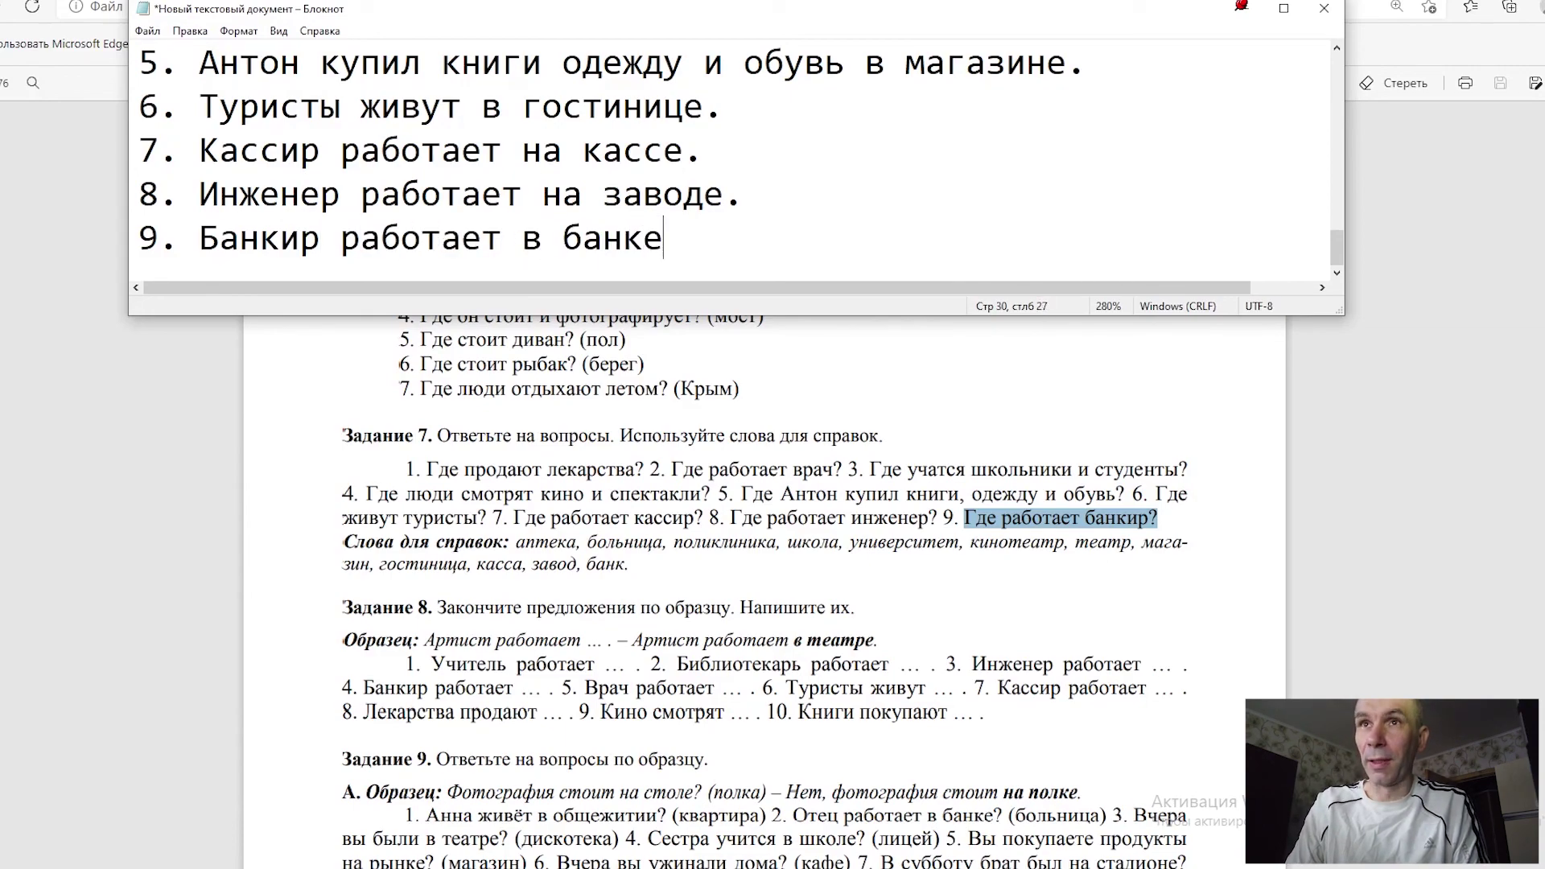